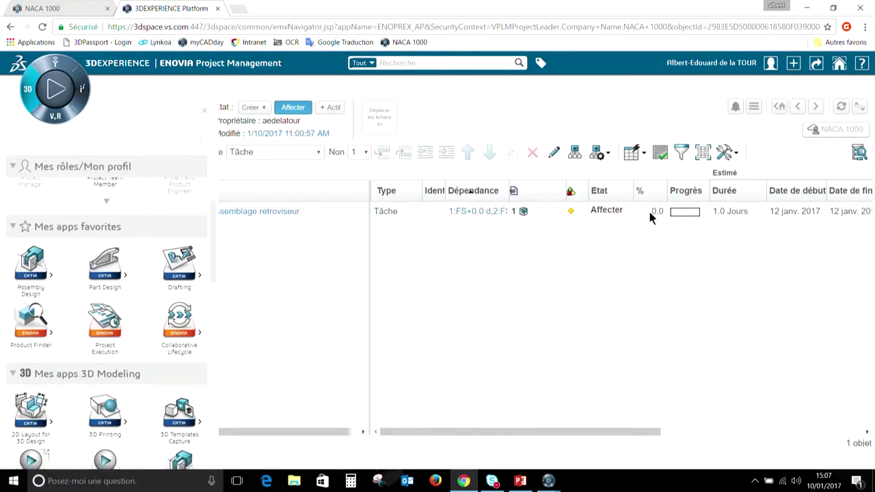
Edit the completion percentage of the "Assemblage retroviseur" task and save the change.
{"action": "left_click", "coordinate": [561, 152]}
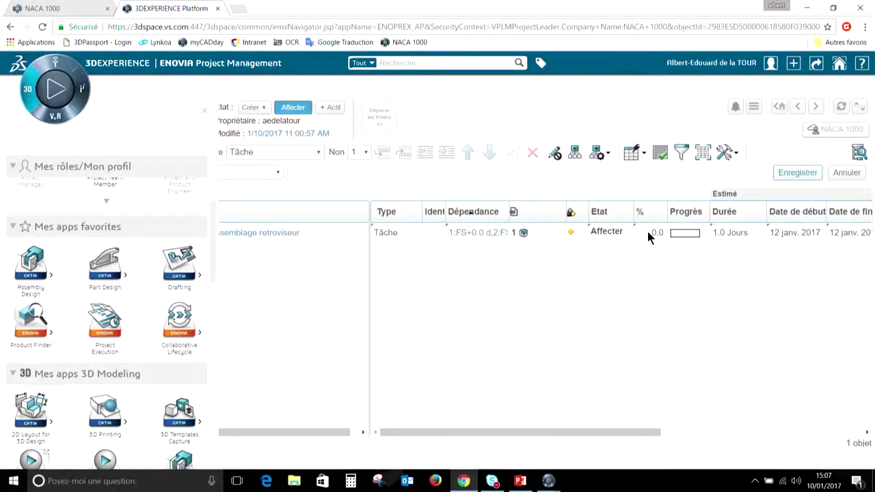
{"action": "left_click", "coordinate": [647, 231]}
{"action": "left_click", "coordinate": [665, 232]}
{"action": "left_click", "coordinate": [651, 365]}
{"action": "left_click", "coordinate": [808, 175]}
{"action": "left_click", "coordinate": [798, 108]}
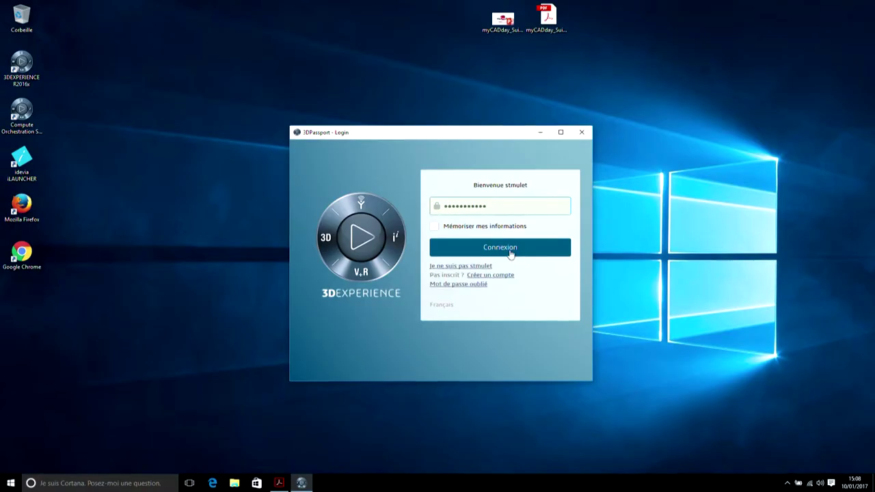
{"action": "left_click", "coordinate": [510, 247]}
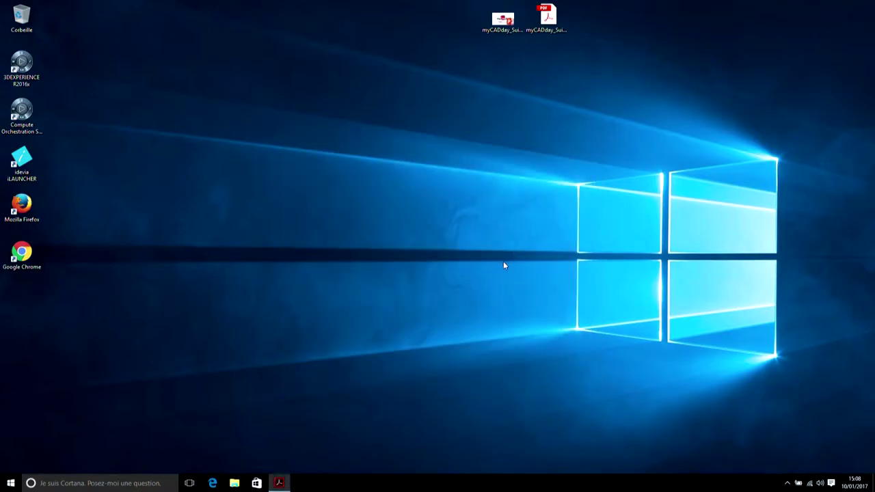
{"action": "left_click", "coordinate": [501, 309]}
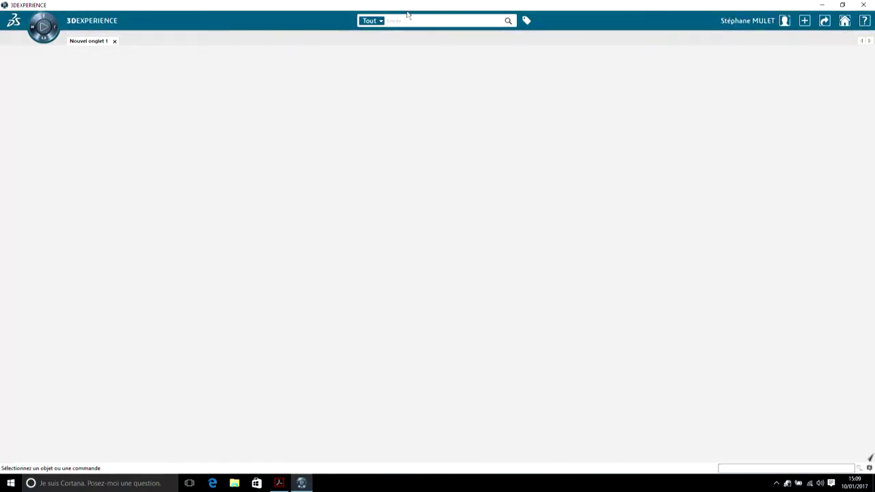
Search for "Patte" in 3DEXPERIENCE and open the part Patte_de_fixation_phare A.1.
{"action": "left_click", "coordinate": [409, 21]}
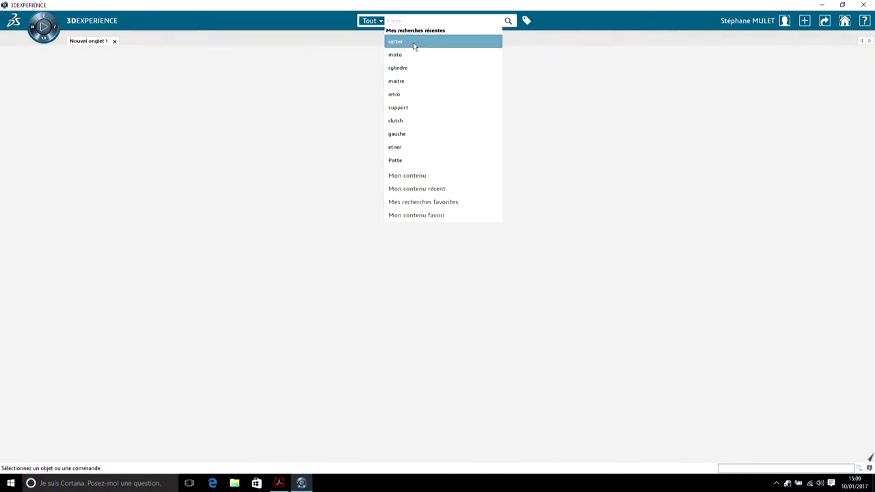
{"action": "left_click", "coordinate": [431, 162]}
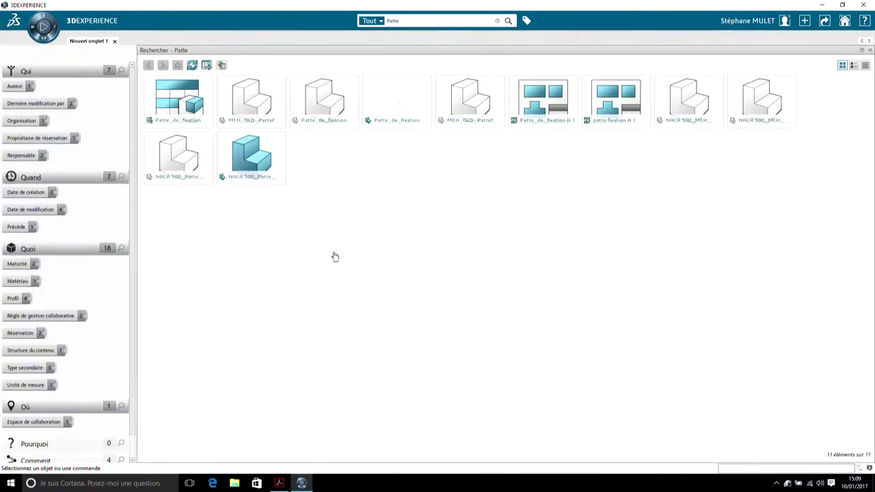
{"action": "left_click", "coordinate": [171, 102]}
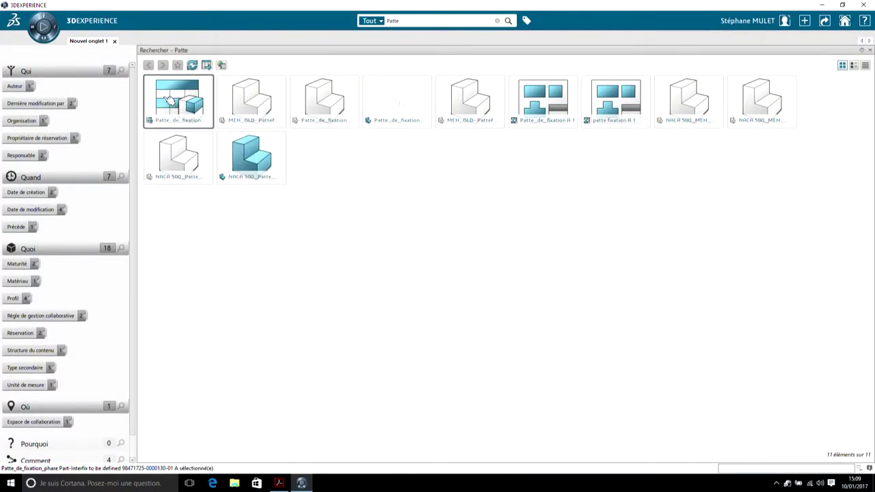
{"action": "double_click", "coordinate": [372, 93]}
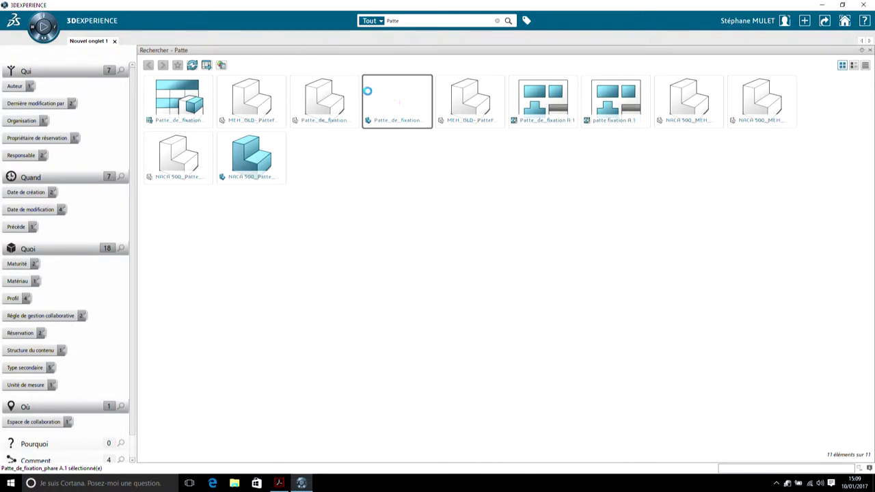
{"action": "right_click", "coordinate": [371, 93]}
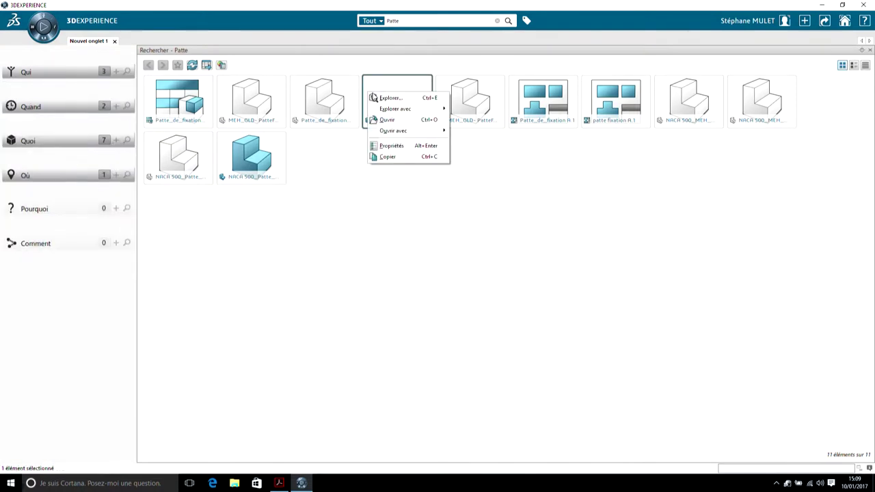
{"action": "left_click", "coordinate": [387, 120]}
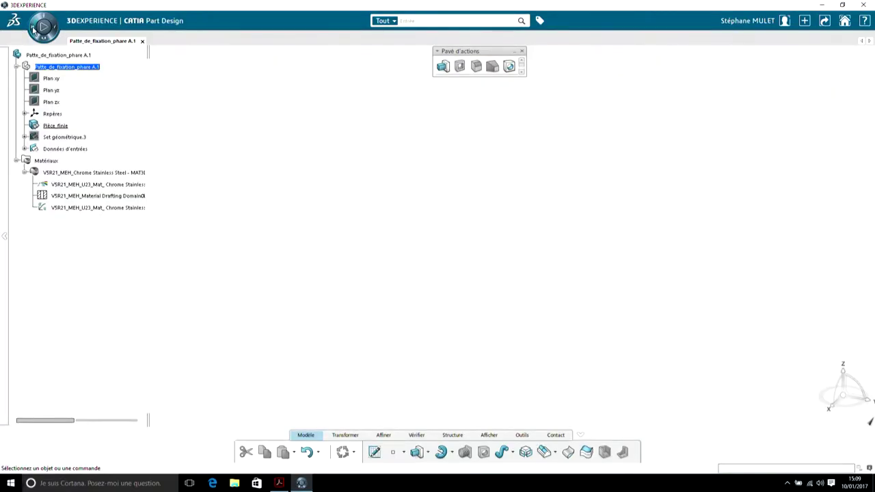
Switch the bracket part to Sheet Metal Design and change the display style of the 3D view.
{"action": "left_click", "coordinate": [34, 29]}
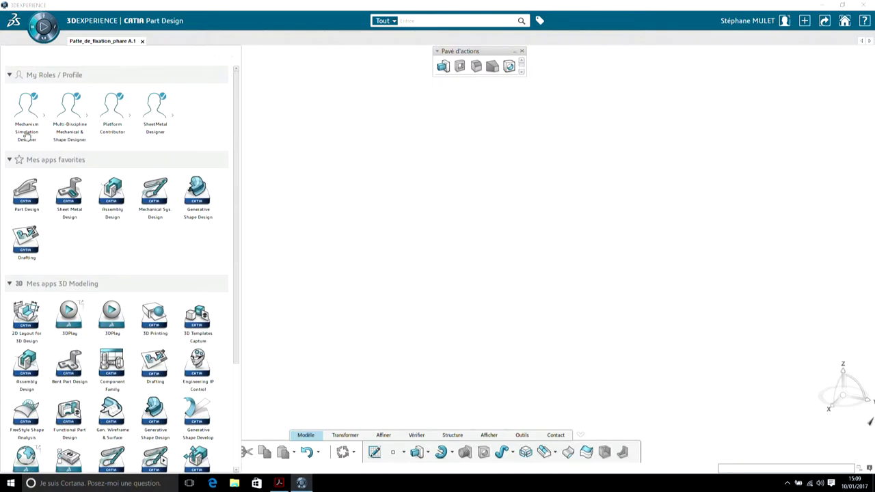
{"action": "left_click", "coordinate": [69, 194]}
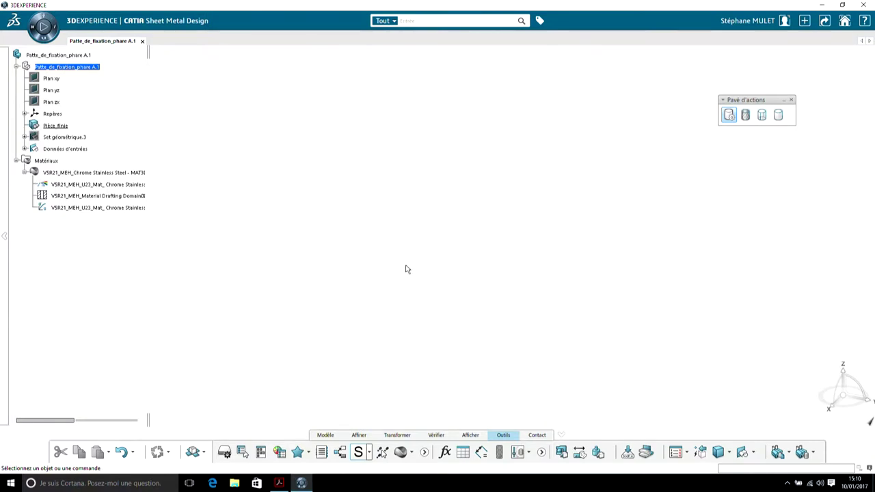
{"action": "left_click", "coordinate": [334, 437]}
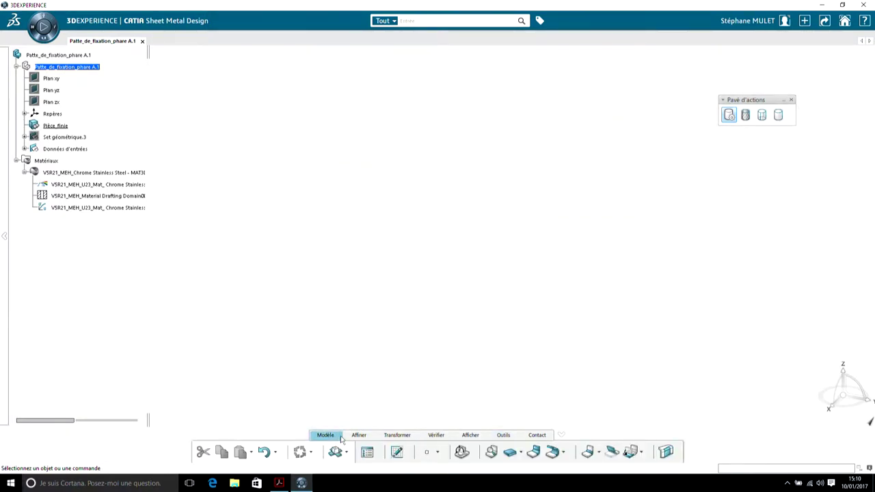
{"action": "left_click", "coordinate": [358, 437]}
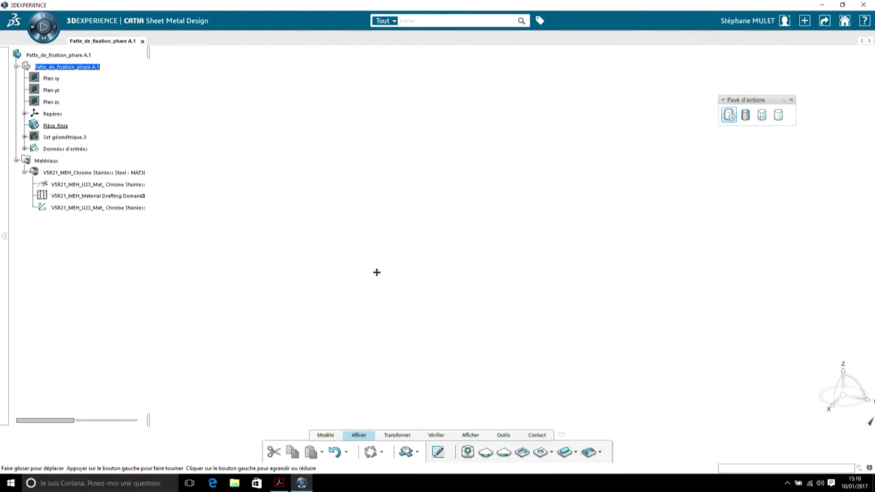
{"action": "left_click", "coordinate": [765, 119]}
{"action": "middle_click_drag", "start_coordinate": [389, 187], "coordinate": [379, 107]}
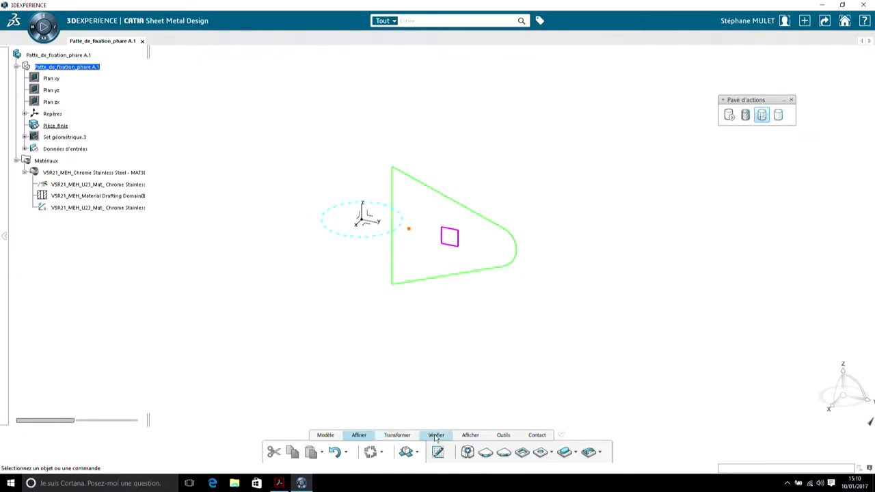
Create the part's sheet metal parameters with the bend extremities set to Tangent.
{"action": "left_click", "coordinate": [502, 436]}
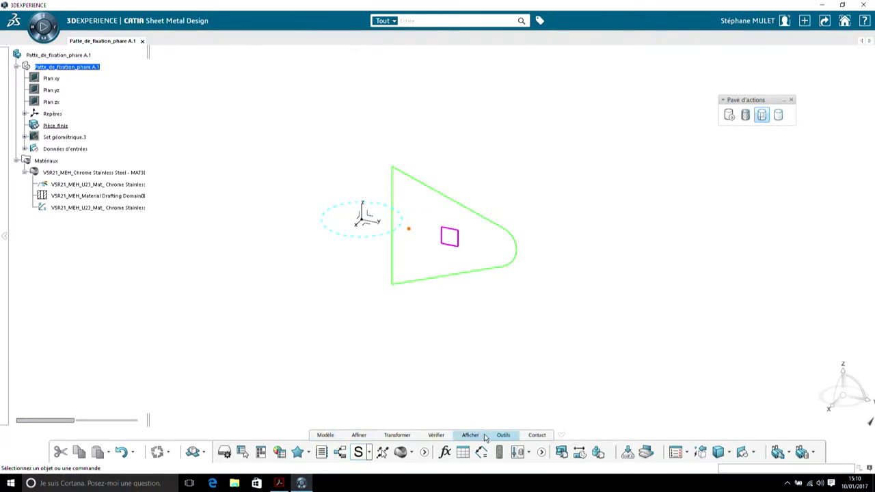
{"action": "left_click", "coordinate": [675, 452]}
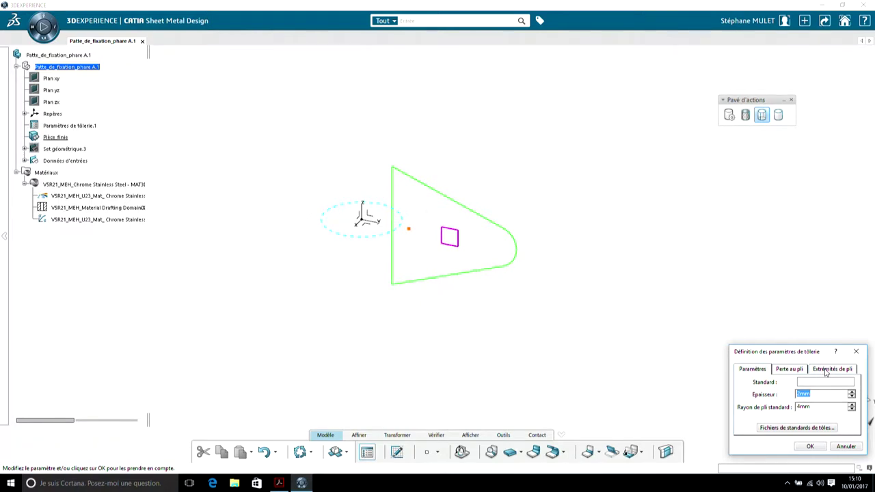
{"action": "left_click", "coordinate": [790, 370]}
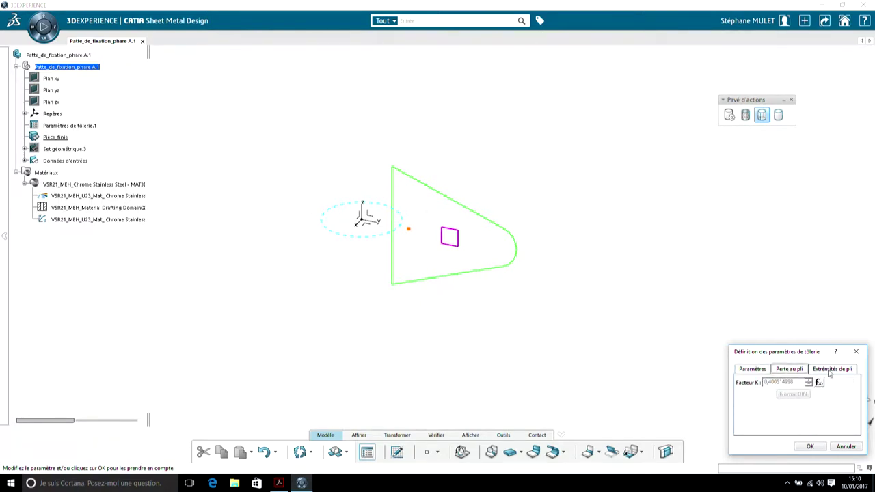
{"action": "left_click", "coordinate": [827, 370]}
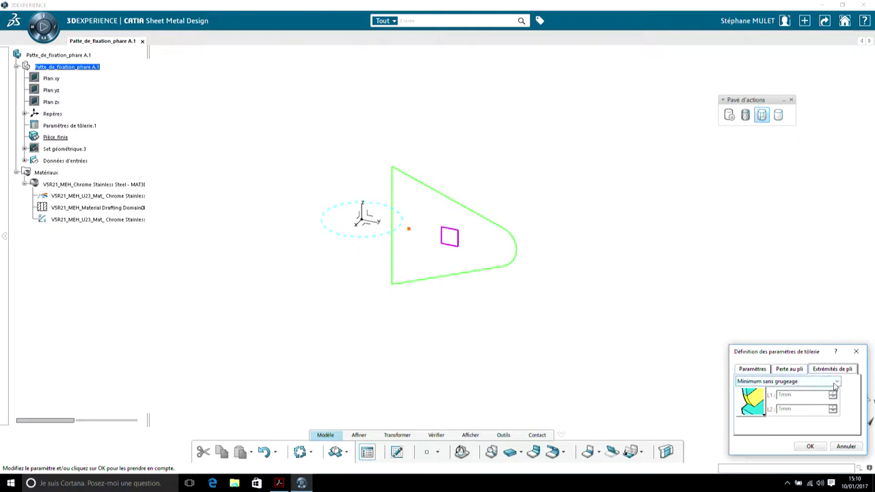
{"action": "left_click", "coordinate": [835, 382]}
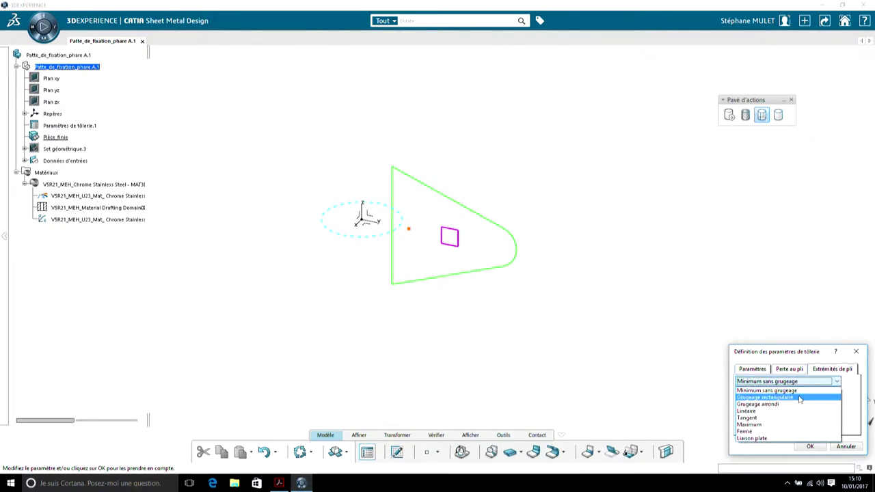
{"action": "left_click", "coordinate": [799, 418]}
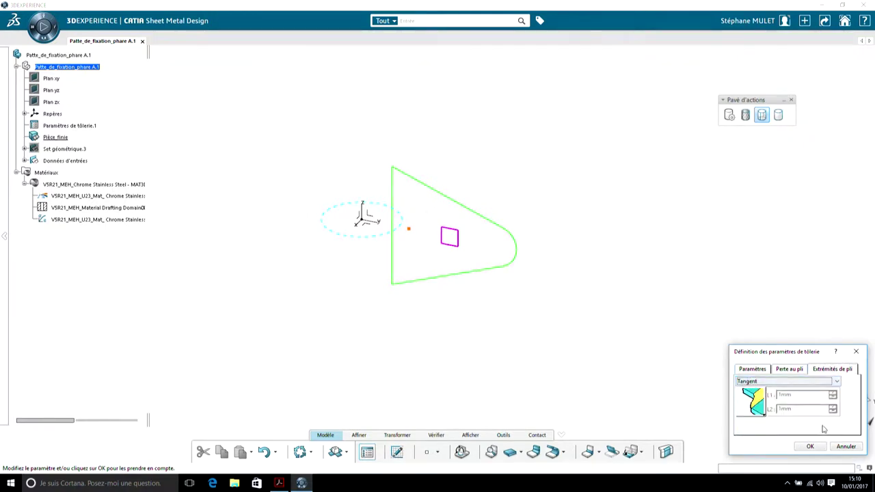
{"action": "left_click", "coordinate": [810, 447]}
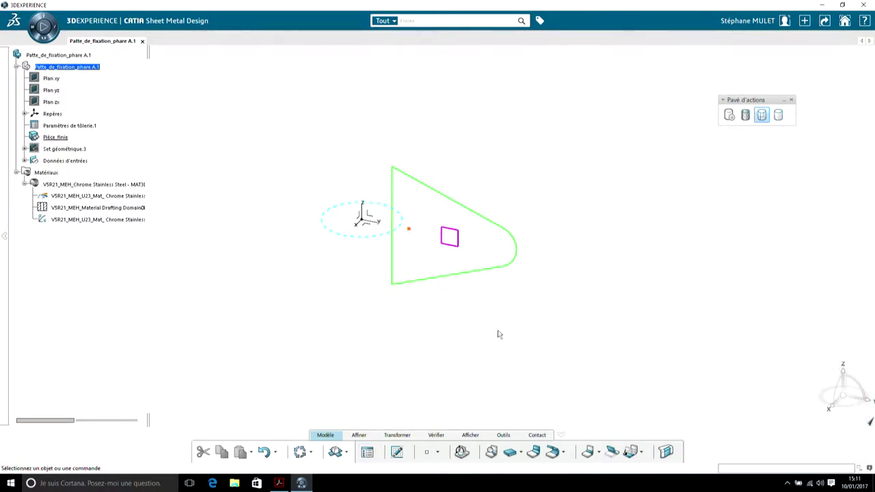
Create a sheet metal wall (Plaque) from the triangular profile Esquisse.1 with a 0 mm offset.
{"action": "middle_click_drag", "start_coordinate": [490, 351], "coordinate": [511, 339]}
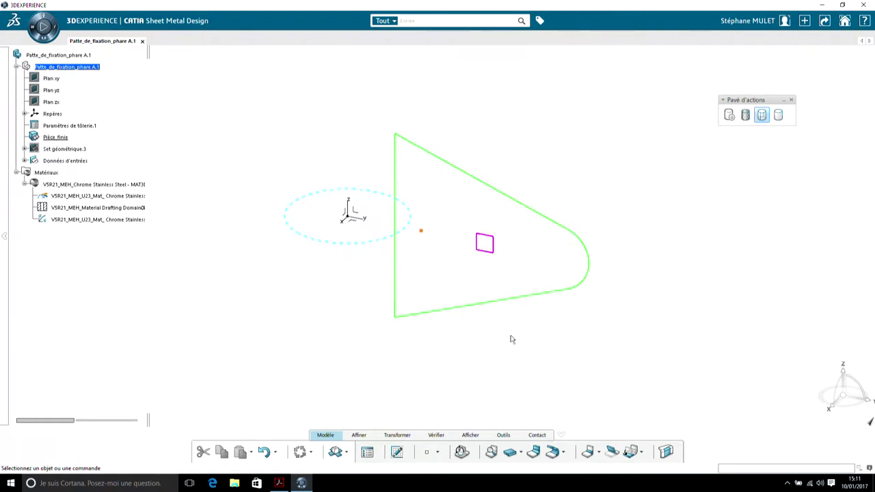
{"action": "left_click", "coordinate": [510, 453]}
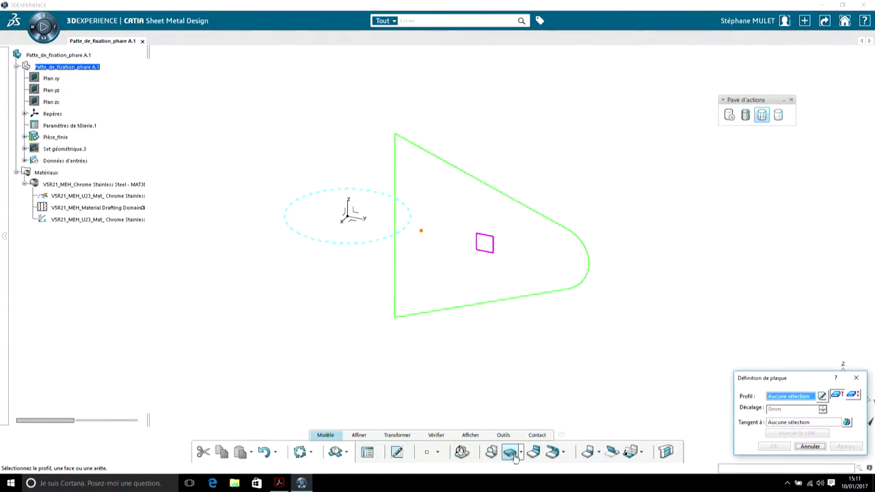
{"action": "left_click", "coordinate": [524, 299]}
{"action": "middle_click_drag", "start_coordinate": [649, 315], "coordinate": [640, 365]}
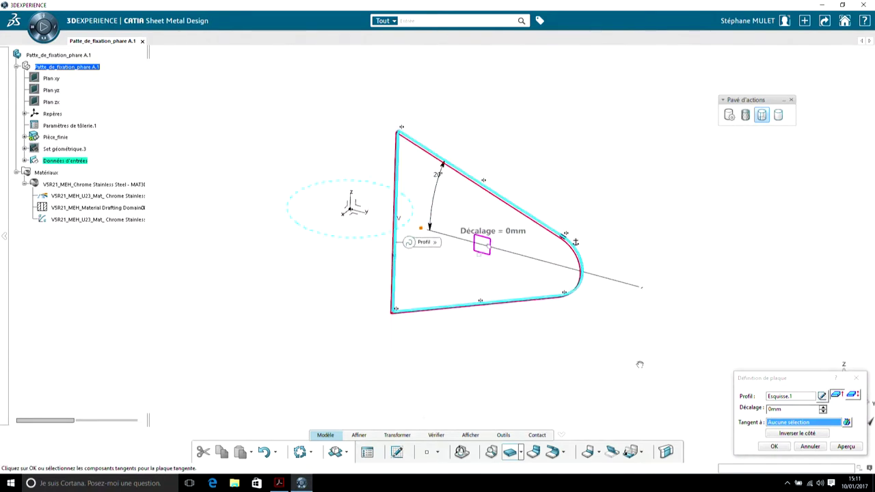
{"action": "left_click", "coordinate": [774, 446]}
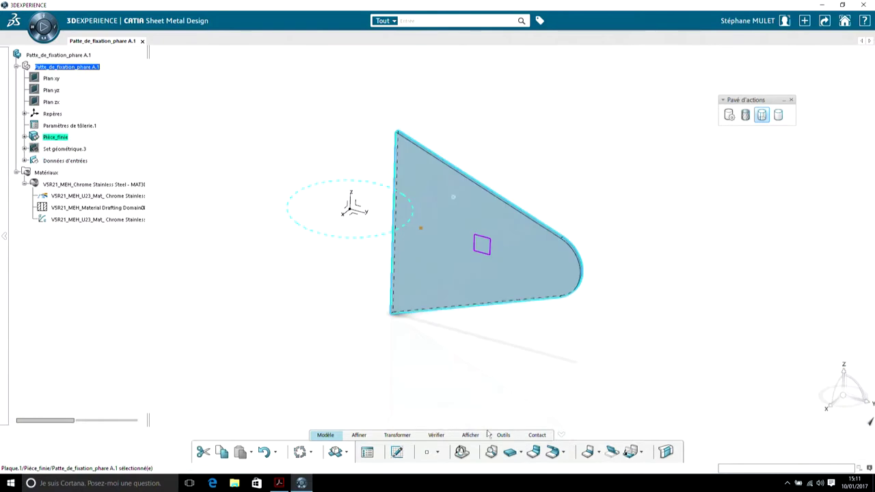
Start a positioned sketch on the XY plane of the axis system and project the reference circle into it.
{"action": "middle_click_drag", "start_coordinate": [229, 298], "coordinate": [350, 357]}
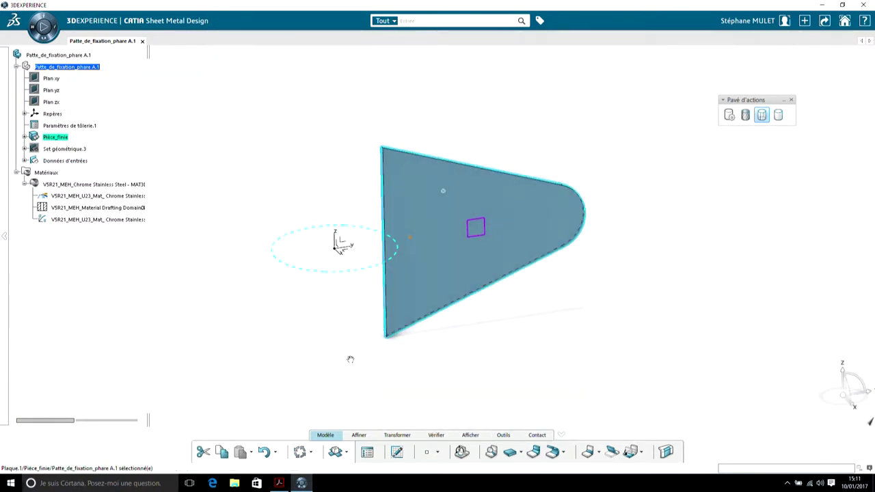
{"action": "left_click", "coordinate": [397, 452]}
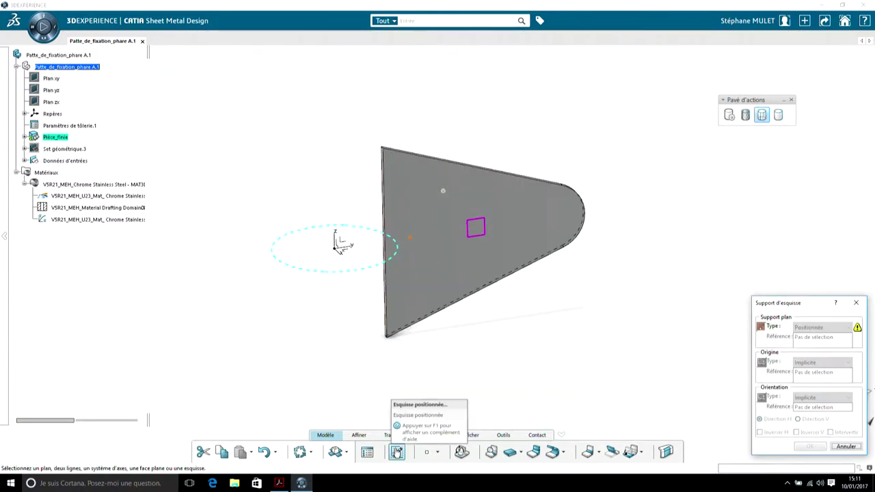
{"action": "left_click", "coordinate": [349, 251]}
{"action": "left_click", "coordinate": [349, 251]}
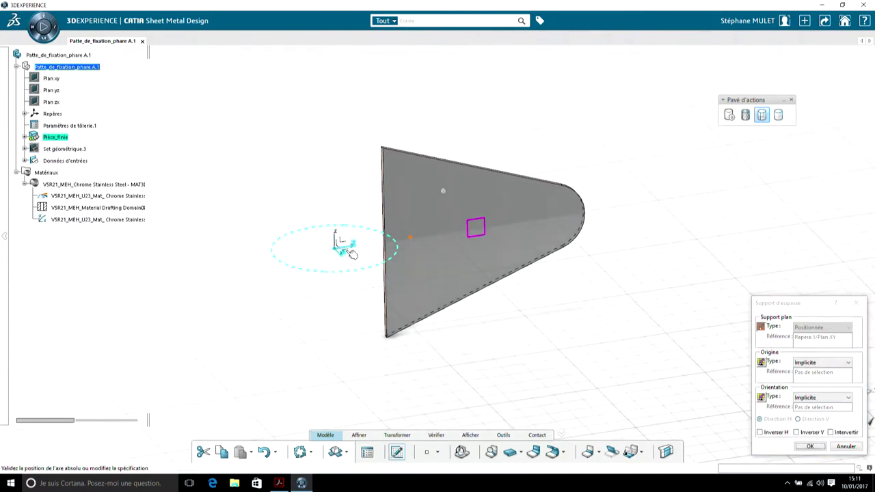
{"action": "middle_click_drag", "start_coordinate": [280, 329], "coordinate": [281, 288]}
{"action": "left_click", "coordinate": [323, 275]}
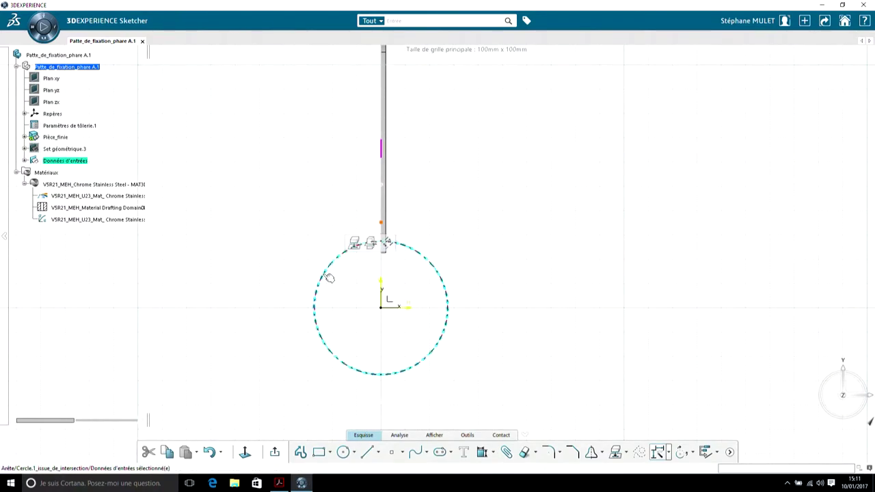
{"action": "left_click", "coordinate": [354, 245]}
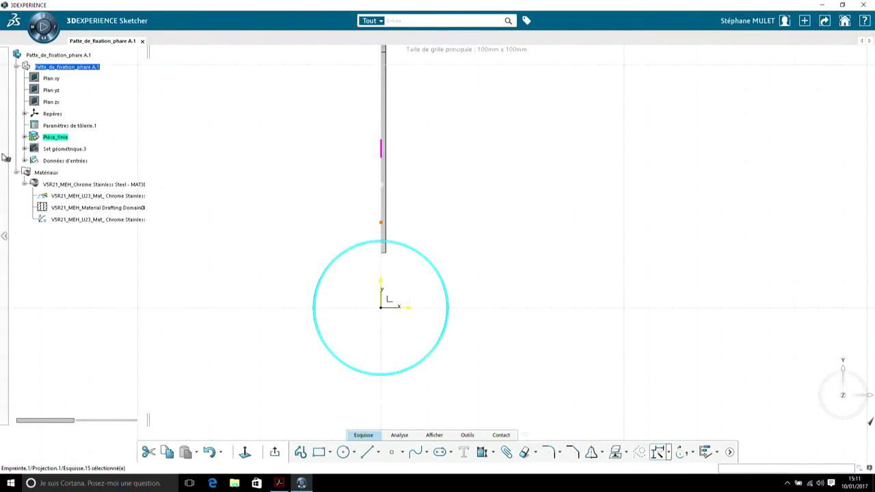
Hide the input circle Cercle.1_issue_de_intersection listed under Données d'entrées.
{"action": "left_click", "coordinate": [25, 137]}
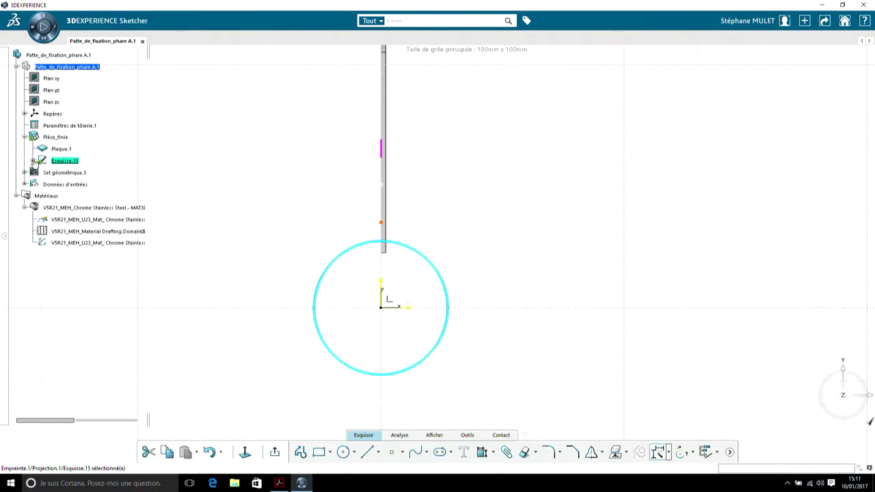
{"action": "left_click", "coordinate": [33, 161]}
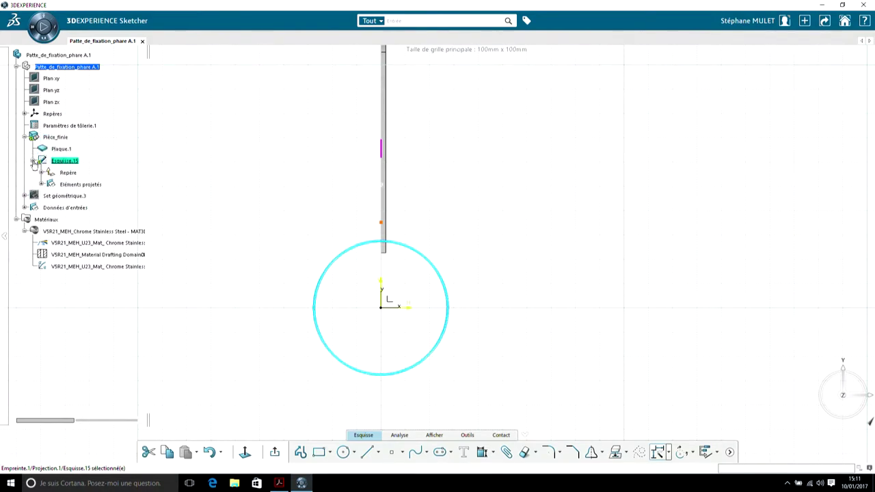
{"action": "left_click", "coordinate": [24, 197]}
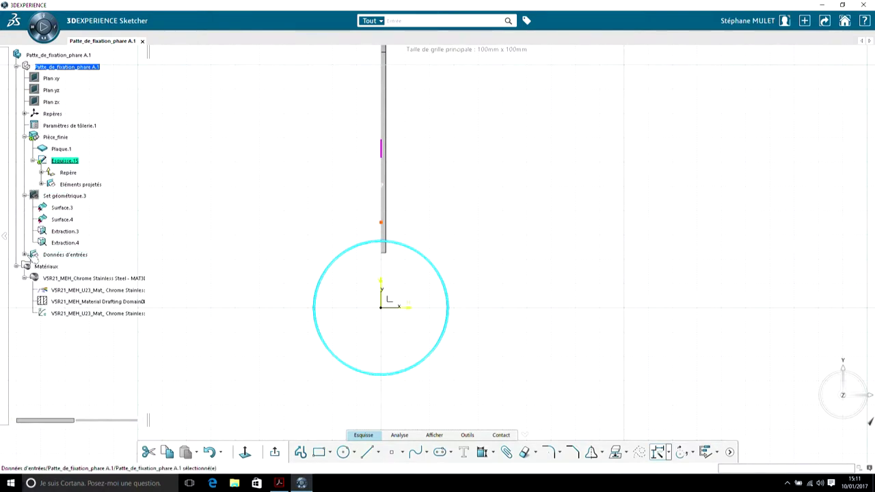
{"action": "left_click", "coordinate": [24, 255]}
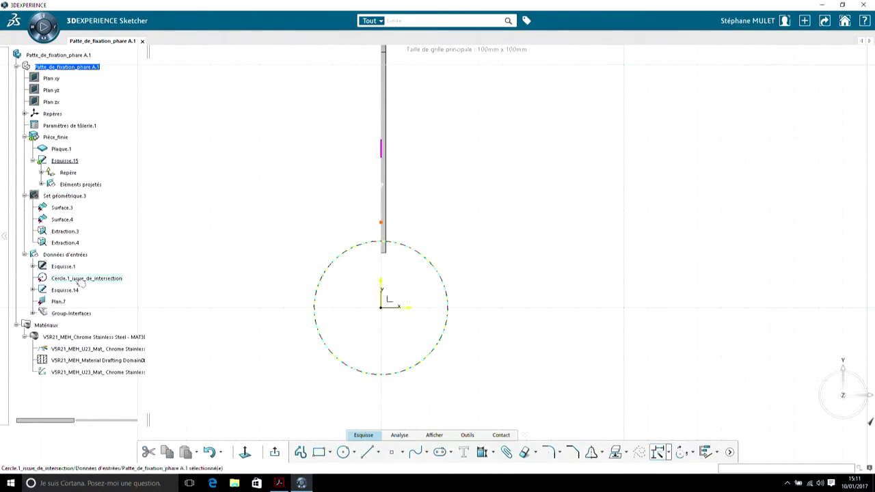
{"action": "right_click", "coordinate": [77, 278]}
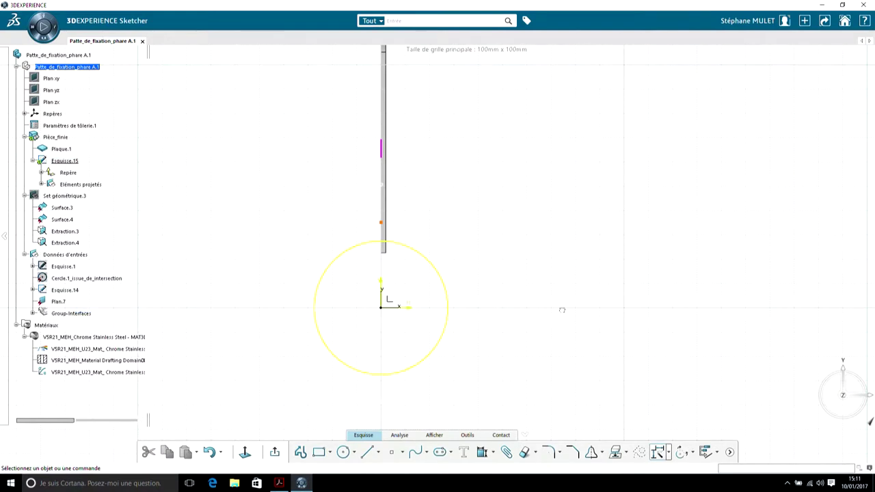
Draw two vertical lines about 10 mm long across the projected circle, one at its lower right and one at its upper left.
{"action": "left_click", "coordinate": [368, 452]}
{"action": "left_click", "coordinate": [403, 363]}
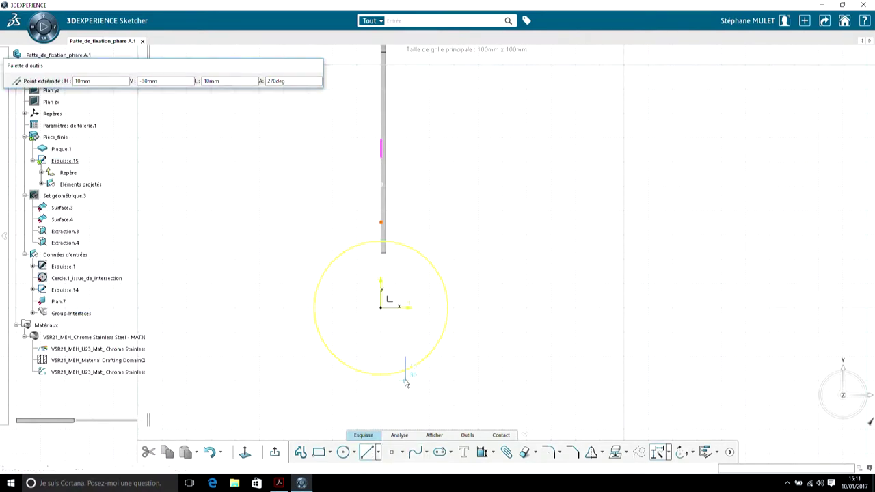
{"action": "left_click", "coordinate": [406, 381]}
{"action": "left_click", "coordinate": [369, 452]}
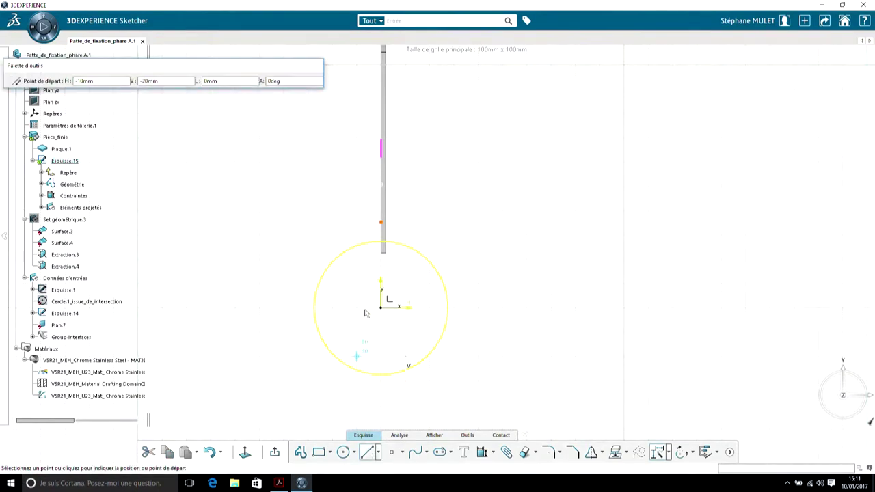
{"action": "left_click", "coordinate": [356, 235]}
{"action": "left_click", "coordinate": [356, 259]}
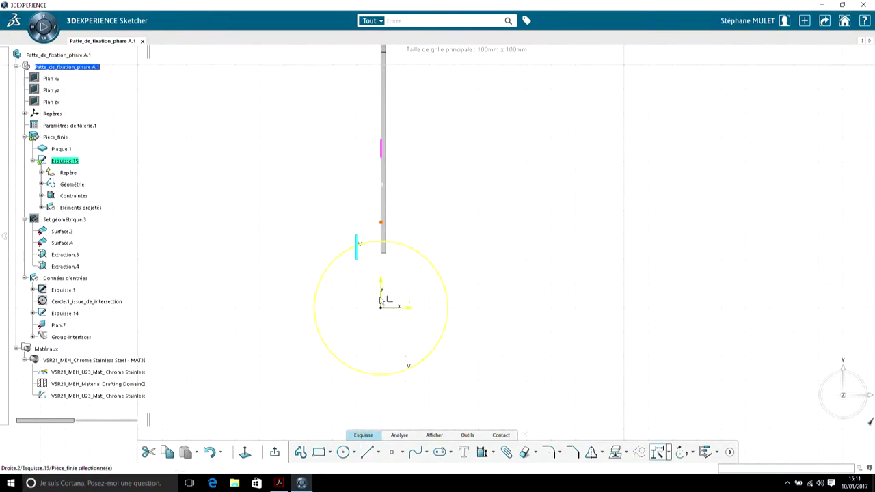
Dimension the lower line's distance from the sketch's vertical axis and set it to 6.2 mm.
{"action": "left_click", "coordinate": [406, 368]}
{"action": "left_click", "coordinate": [408, 368]}
{"action": "left_click", "coordinate": [487, 332]}
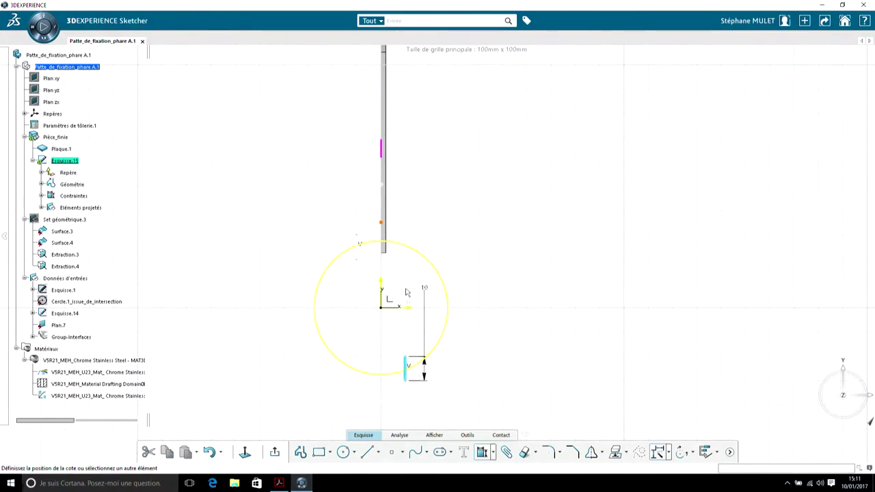
{"action": "left_click", "coordinate": [383, 284]}
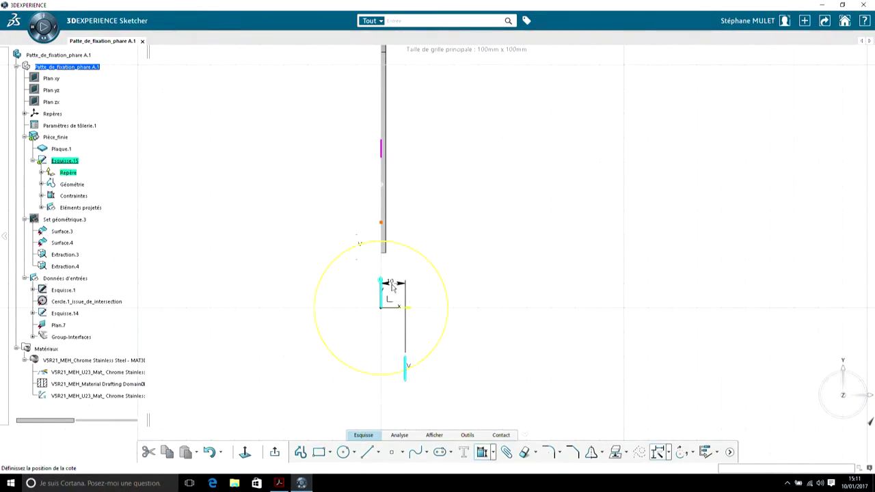
{"action": "left_click", "coordinate": [393, 290]}
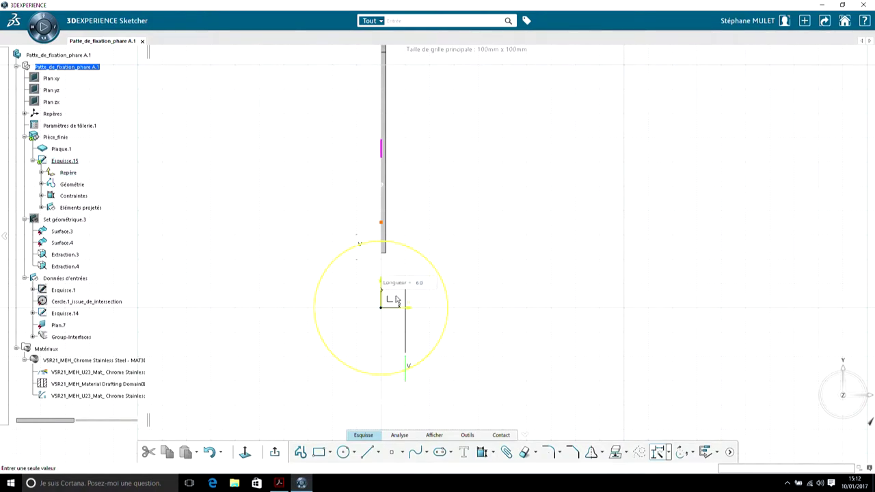
{"action": "key", "text": "Return"}
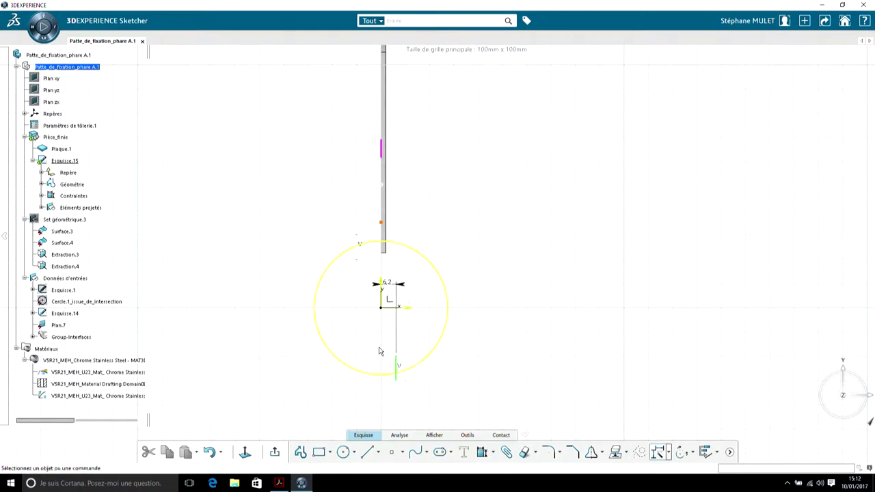
Convert both short vertical lines to construction elements.
{"action": "left_click", "coordinate": [360, 253]}
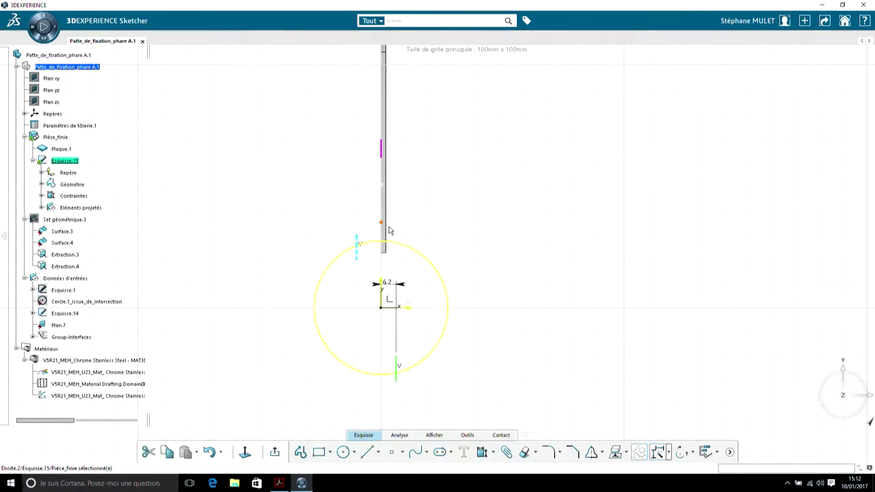
{"action": "left_click", "coordinate": [401, 364]}
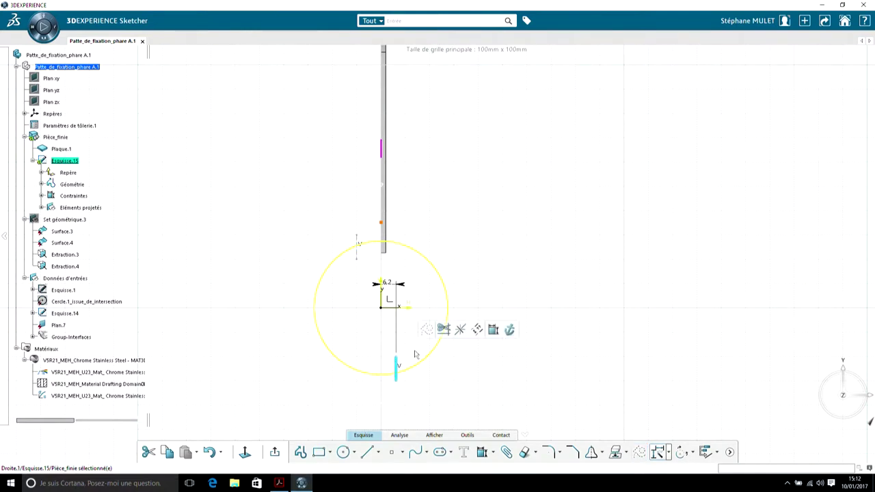
{"action": "left_click", "coordinate": [536, 396]}
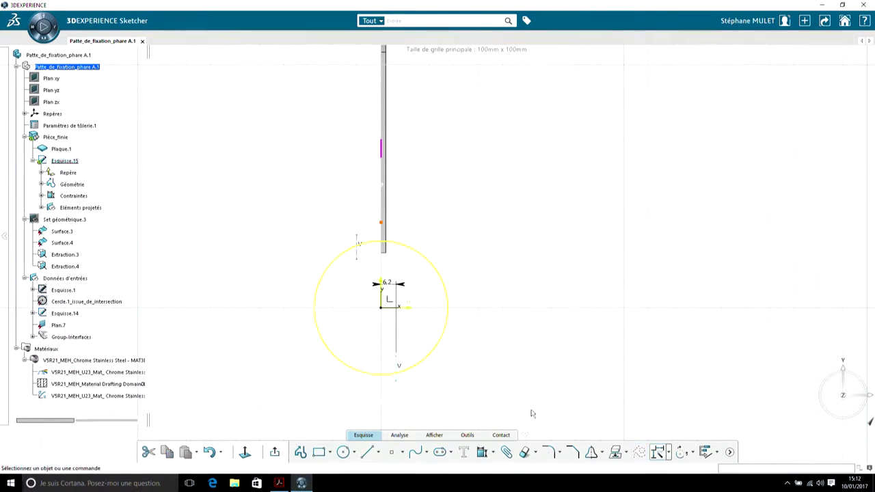
Trim away the circle's left portion between the two construction lines and exit the sketch.
{"action": "left_click", "coordinate": [524, 453]}
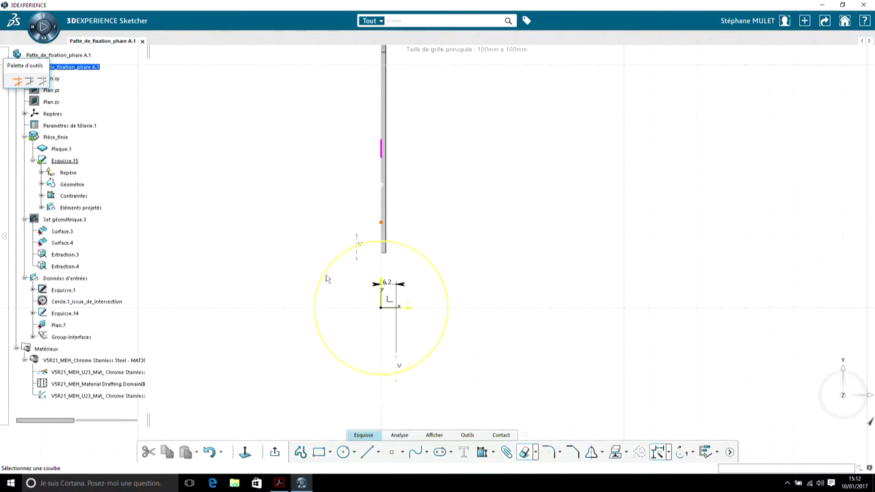
{"action": "left_click", "coordinate": [323, 333]}
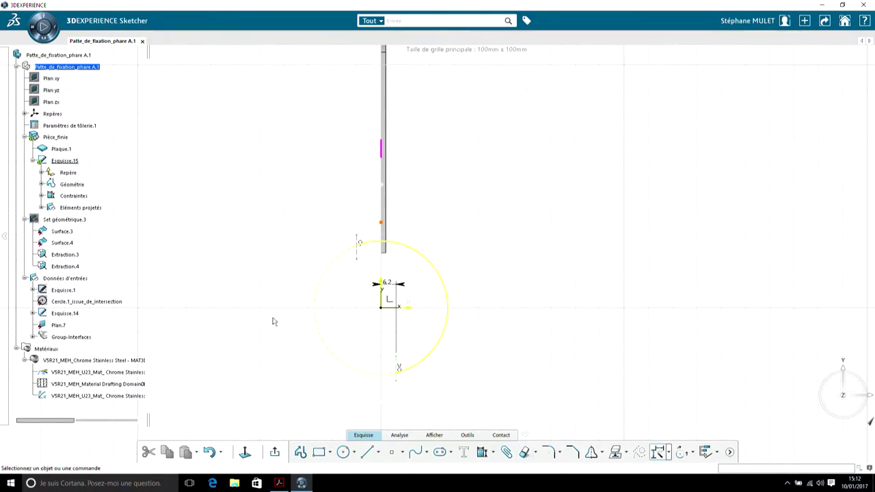
{"action": "mouse_move", "coordinate": [269, 338]}
{"action": "middle_mouse_down"}
{"action": "mouse_move", "coordinate": [283, 353]}
{"action": "mouse_move", "coordinate": [328, 357]}
{"action": "mouse_move", "coordinate": [273, 381]}
{"action": "middle_mouse_up"}
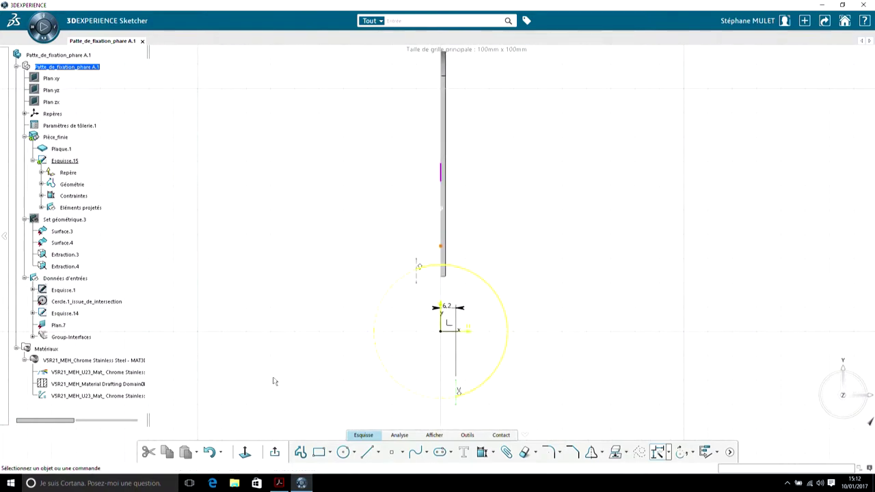
{"action": "left_click", "coordinate": [274, 453]}
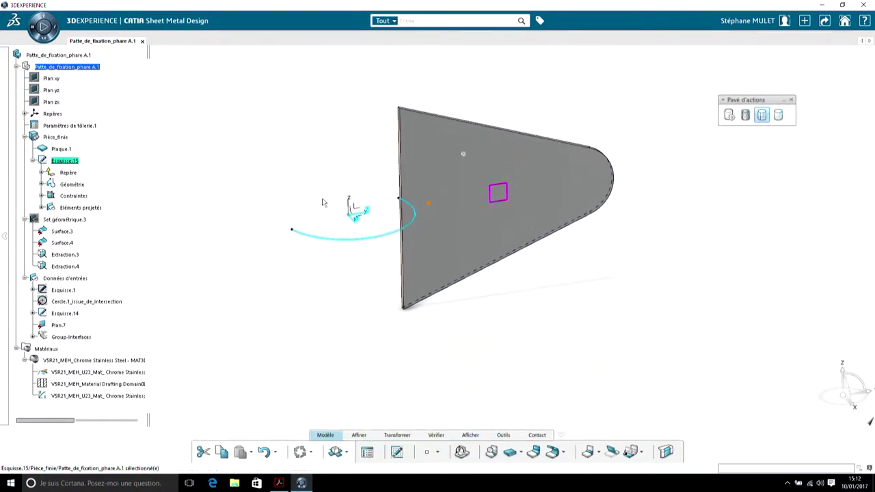
Create a rolled wall (Plaque roulée) from the arc sketch with both limits at 46 mm.
{"action": "left_click", "coordinate": [522, 454]}
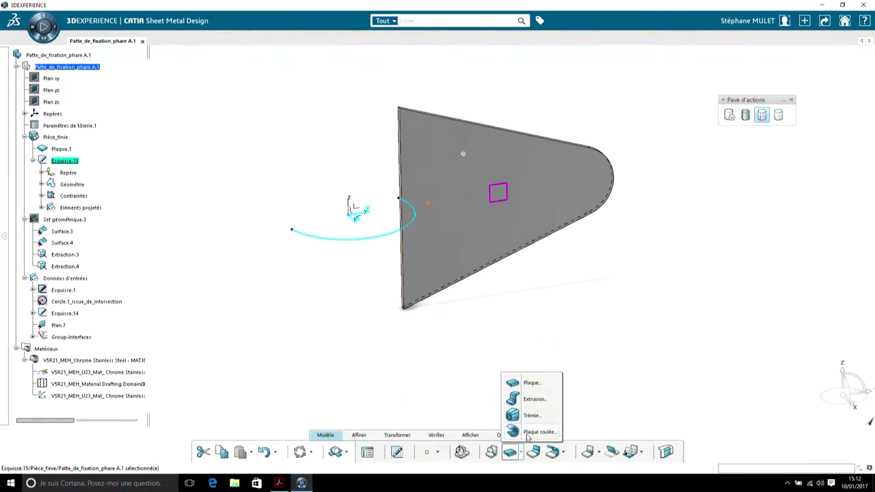
{"action": "left_click", "coordinate": [528, 433]}
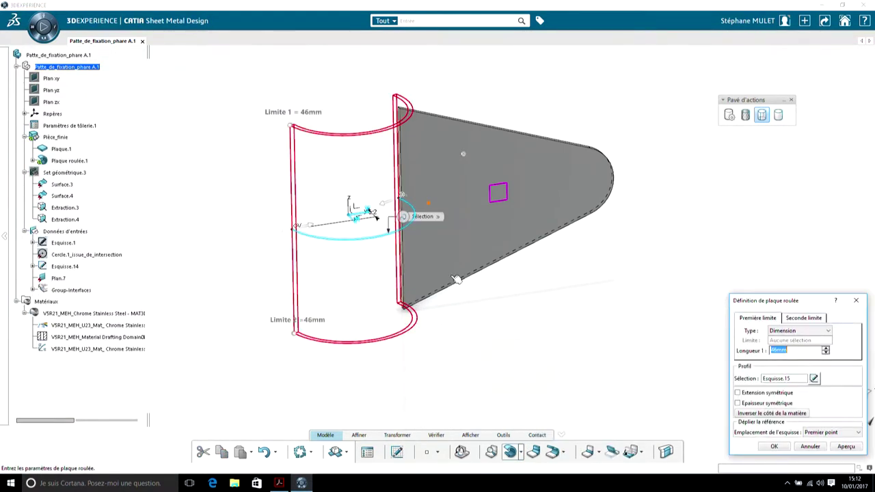
{"action": "middle_click_drag", "start_coordinate": [471, 332], "coordinate": [370, 263]}
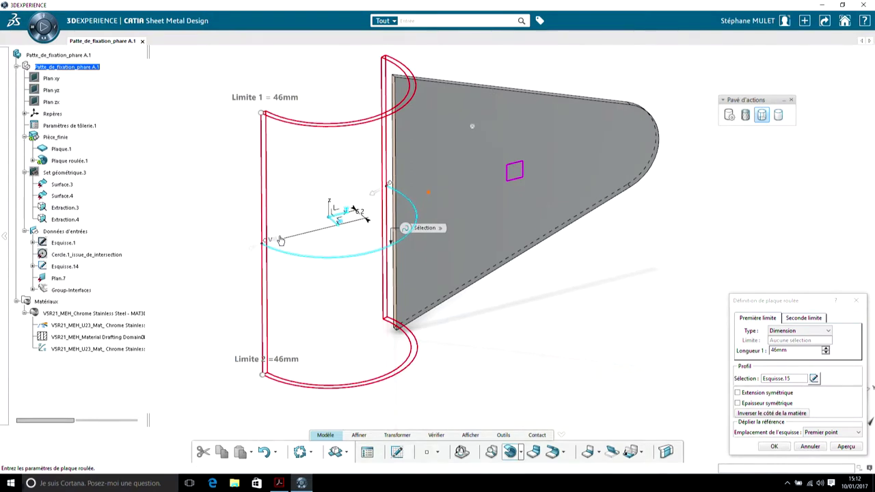
{"action": "middle_click_drag", "start_coordinate": [229, 282], "coordinate": [400, 328]}
{"action": "middle_click_drag", "start_coordinate": [425, 392], "coordinate": [404, 369]}
{"action": "left_click", "coordinate": [774, 447]}
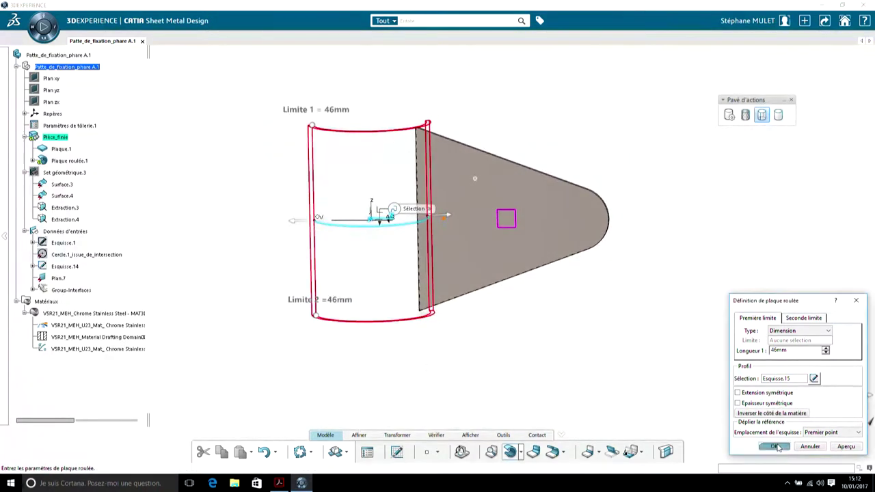
Start a bend with the rolled wall Plaque roulée.1 as first support and the flat wall Plaque.1 as second.
{"action": "middle_click_drag", "start_coordinate": [538, 313], "coordinate": [475, 232]}
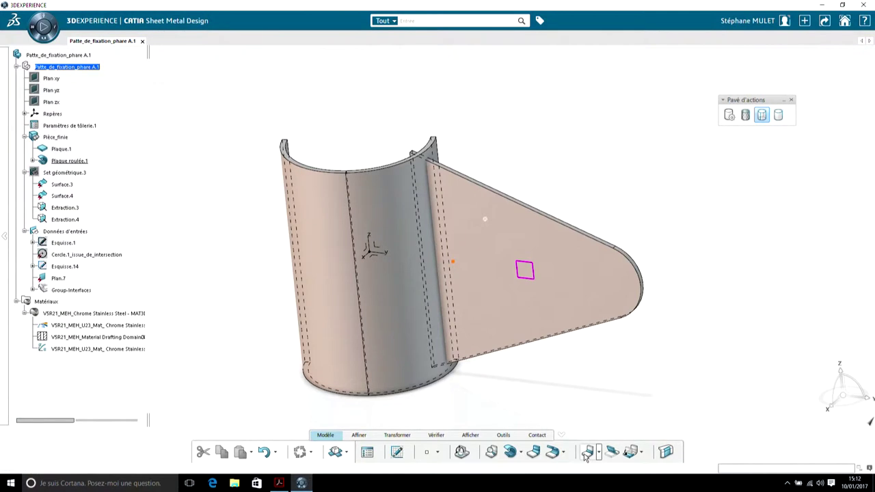
{"action": "left_click", "coordinate": [586, 456]}
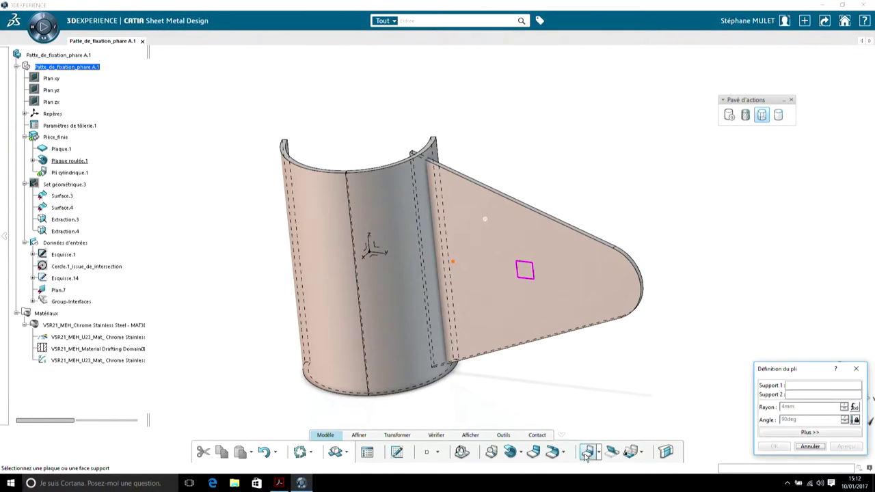
{"action": "left_click", "coordinate": [401, 225]}
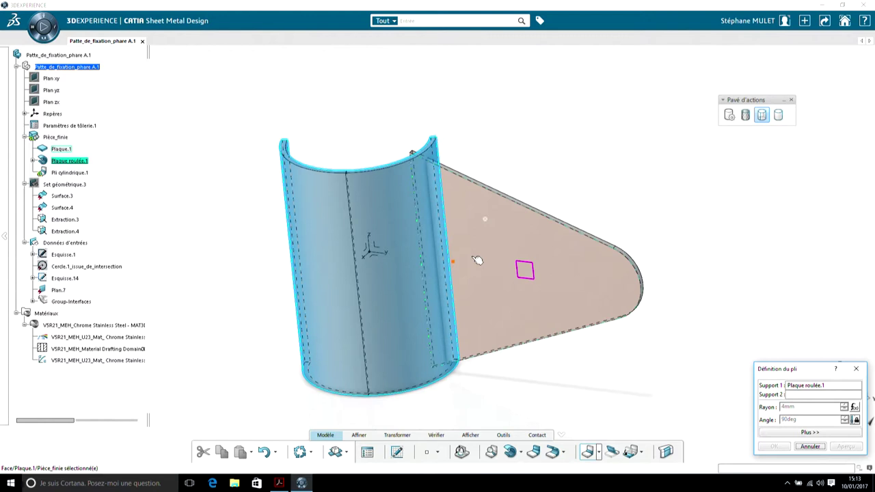
{"action": "left_click", "coordinate": [484, 261]}
{"action": "middle_click_drag", "start_coordinate": [494, 383], "coordinate": [384, 356]}
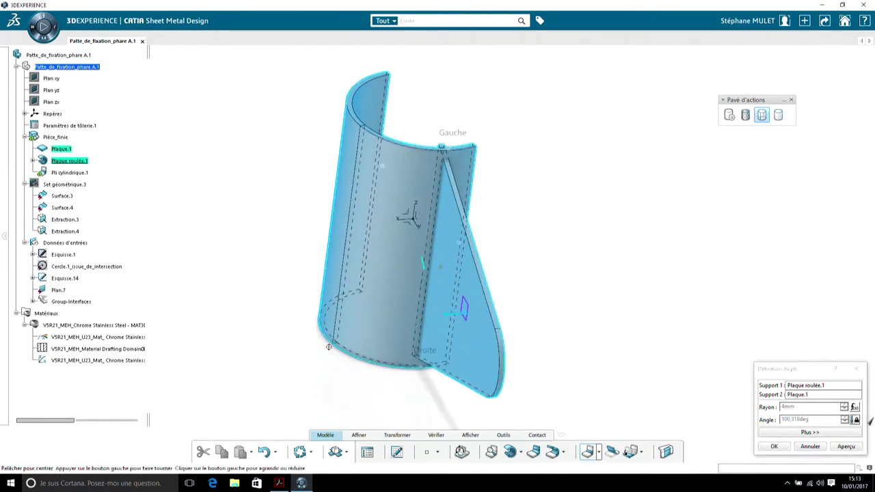
{"action": "middle_click_drag", "start_coordinate": [425, 271], "coordinate": [503, 279]}
{"action": "left_click", "coordinate": [815, 430]}
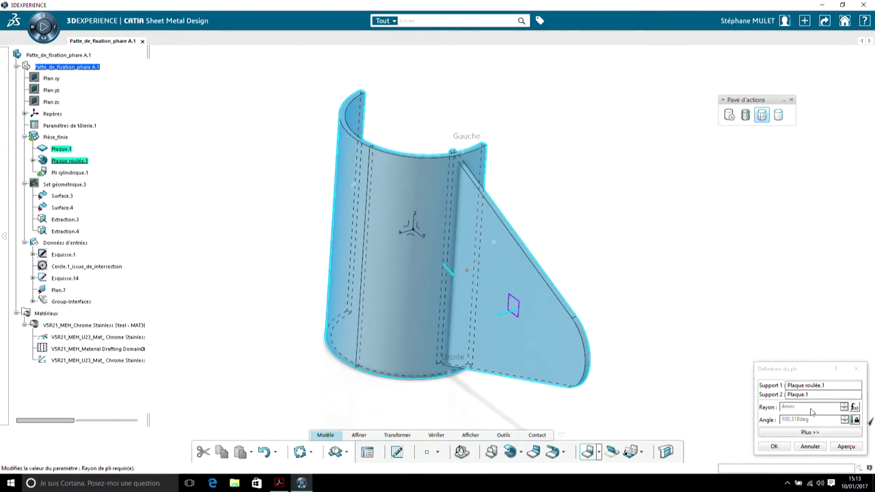
Delete the formula driving the bend radius, enter a new radius value, and create the bend.
{"action": "right_click", "coordinate": [810, 410]}
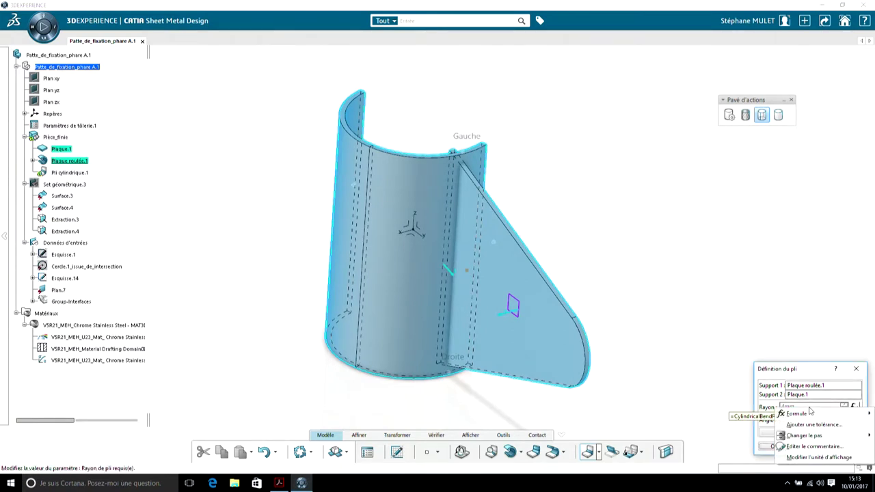
{"action": "mouse_move", "coordinate": [811, 413]}
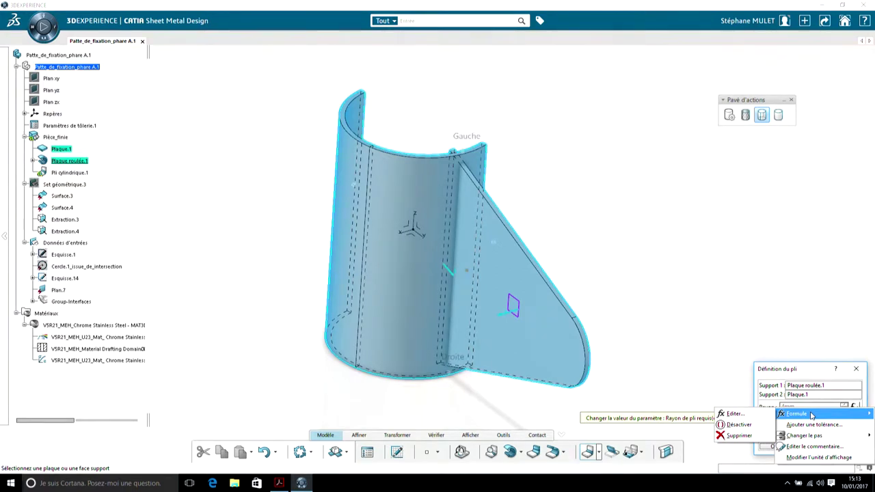
{"action": "left_click", "coordinate": [738, 435]}
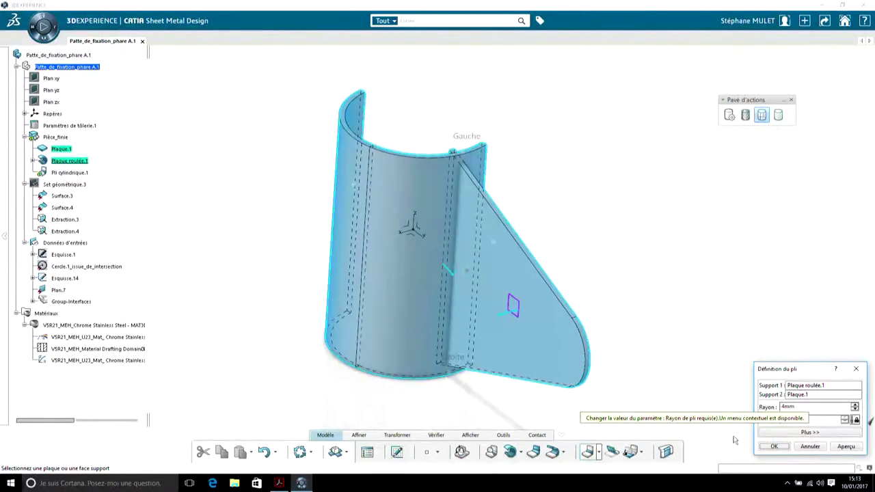
{"action": "left_click_drag", "start_coordinate": [814, 408], "coordinate": [755, 415]}
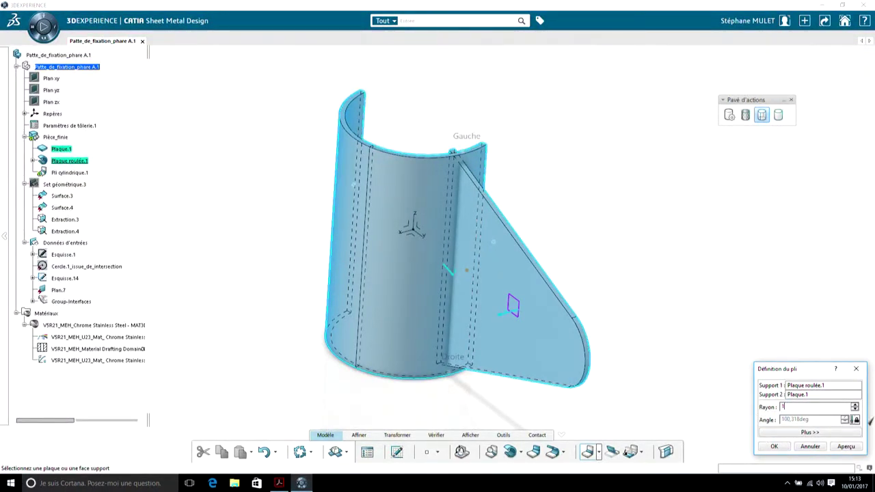
{"action": "left_click", "coordinate": [771, 448]}
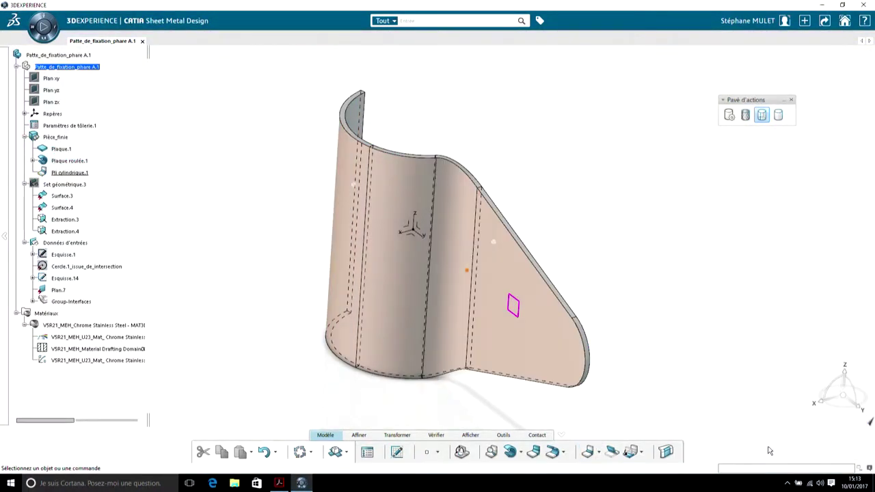
Unfold the bracket into its flat pattern.
{"action": "middle_click_drag", "start_coordinate": [294, 286], "coordinate": [429, 160]}
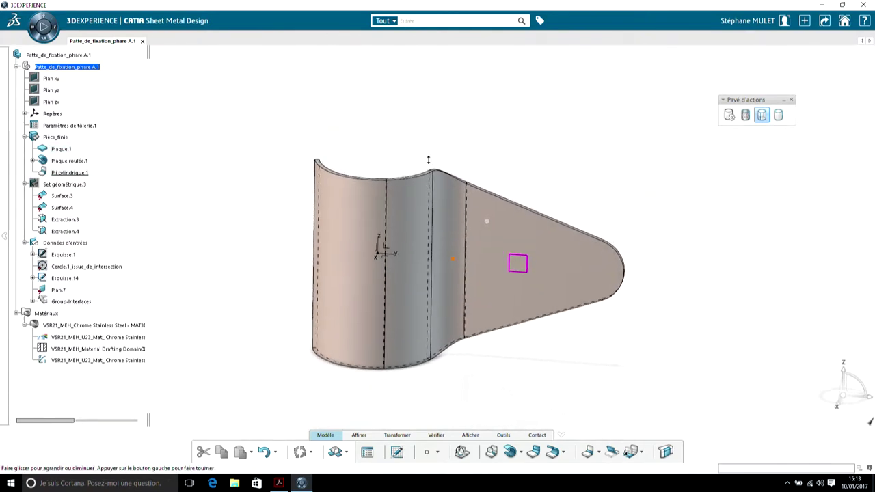
{"action": "left_click", "coordinate": [335, 452]}
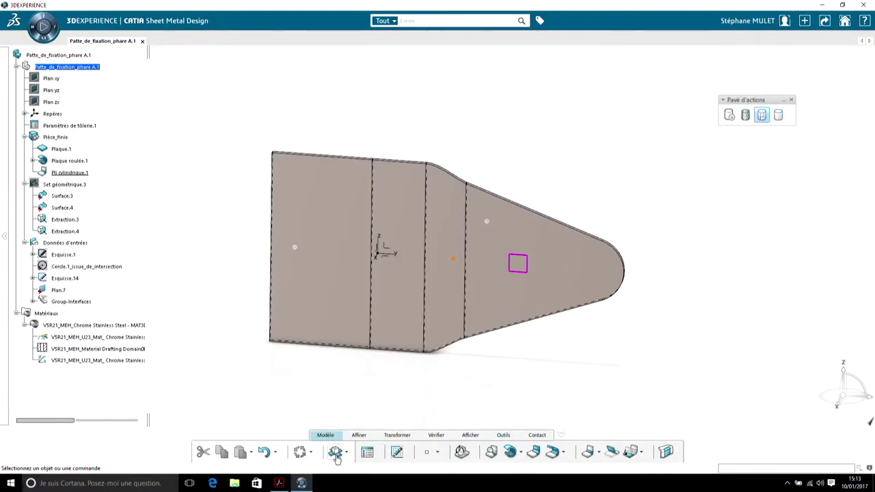
Fold the bracket back from its flat pattern to the bent state.
{"action": "left_click", "coordinate": [335, 452]}
{"action": "left_click", "coordinate": [335, 453]}
{"action": "mouse_move", "coordinate": [355, 419]}
{"action": "middle_mouse_down"}
{"action": "mouse_move", "coordinate": [396, 382]}
{"action": "mouse_move", "coordinate": [350, 412]}
{"action": "middle_mouse_up"}
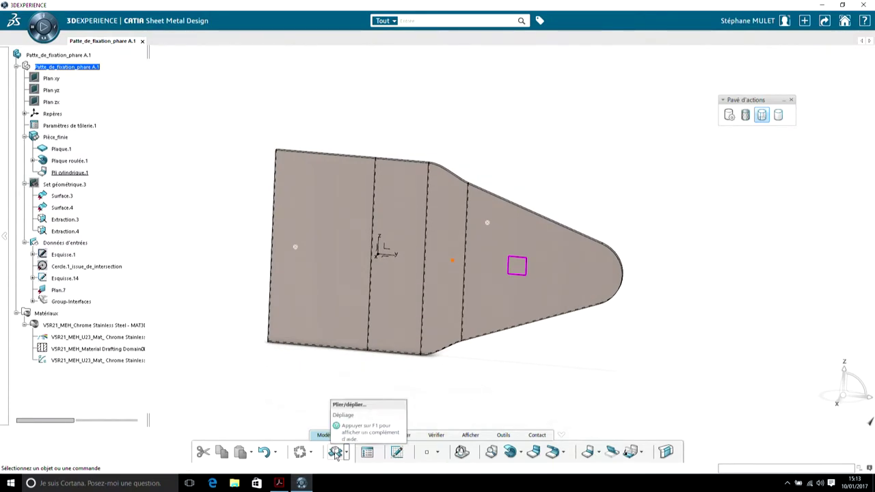
{"action": "left_click", "coordinate": [335, 452]}
{"action": "middle_click_drag", "start_coordinate": [449, 368], "coordinate": [431, 298]}
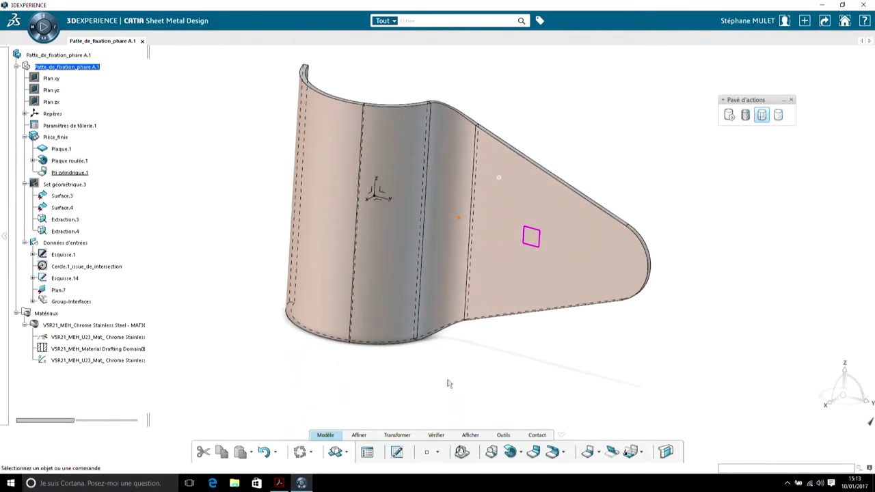
{"action": "middle_click_drag", "start_coordinate": [363, 417], "coordinate": [473, 396]}
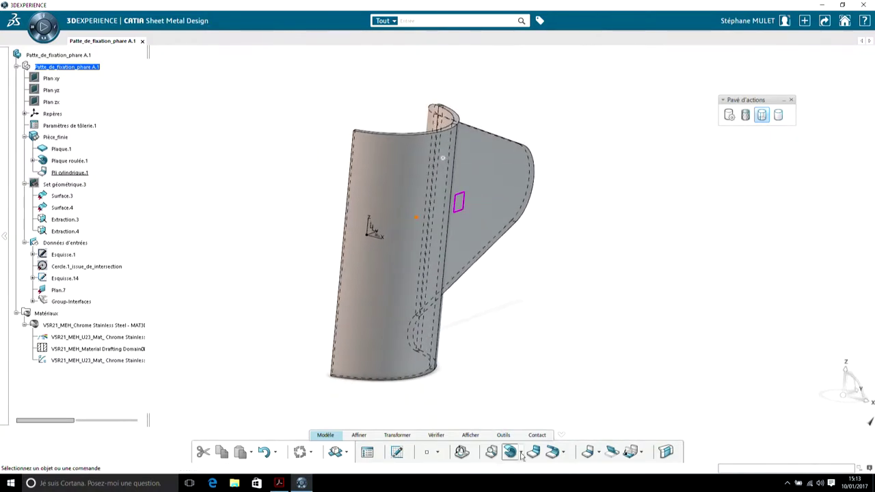
Start a relimited flange (Bord tombé) and create its first limit as a point on the rolled wall's free edge at ratio 0.4.
{"action": "left_click", "coordinate": [551, 457]}
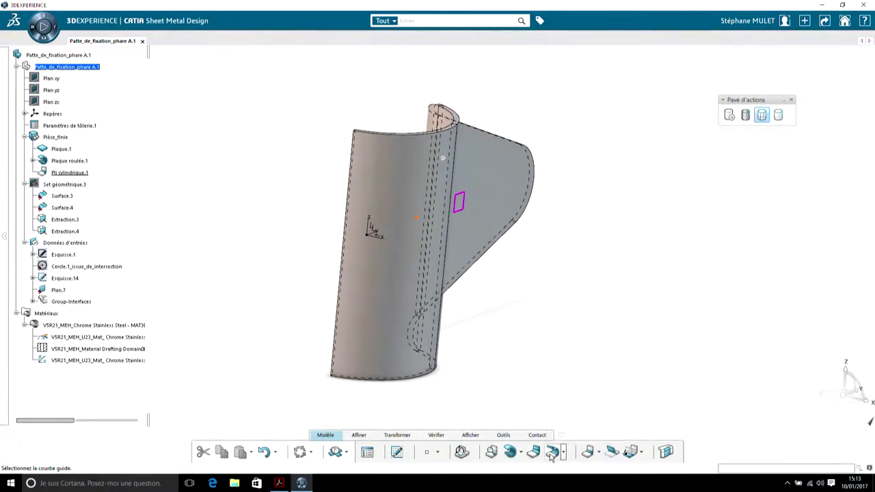
{"action": "middle_click_drag", "start_coordinate": [258, 211], "coordinate": [267, 143]}
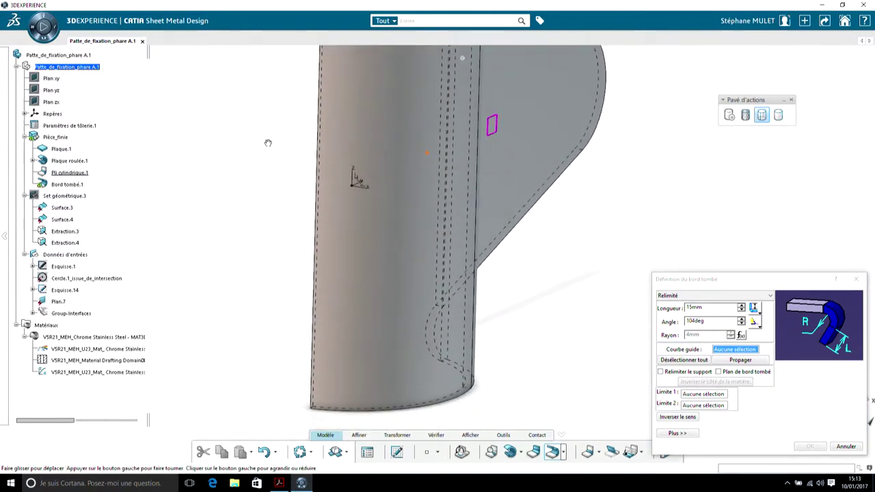
{"action": "left_click", "coordinate": [706, 396]}
{"action": "right_click", "coordinate": [708, 398]}
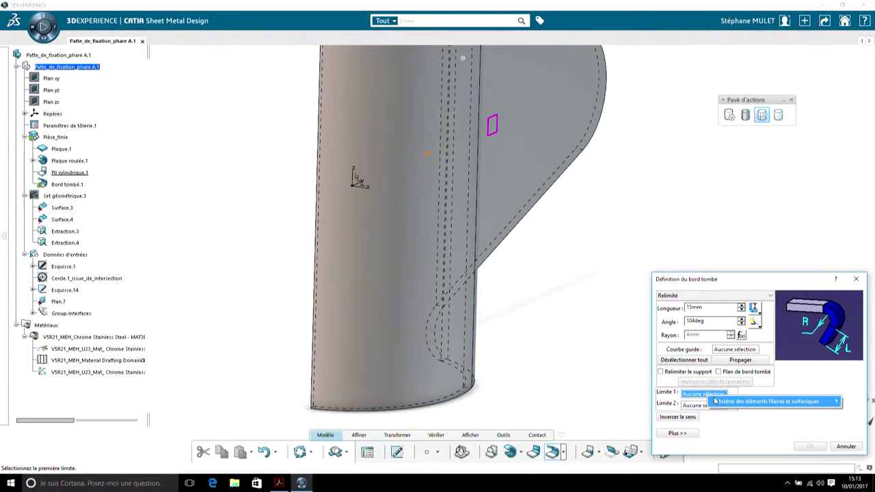
{"action": "mouse_move", "coordinate": [716, 401]}
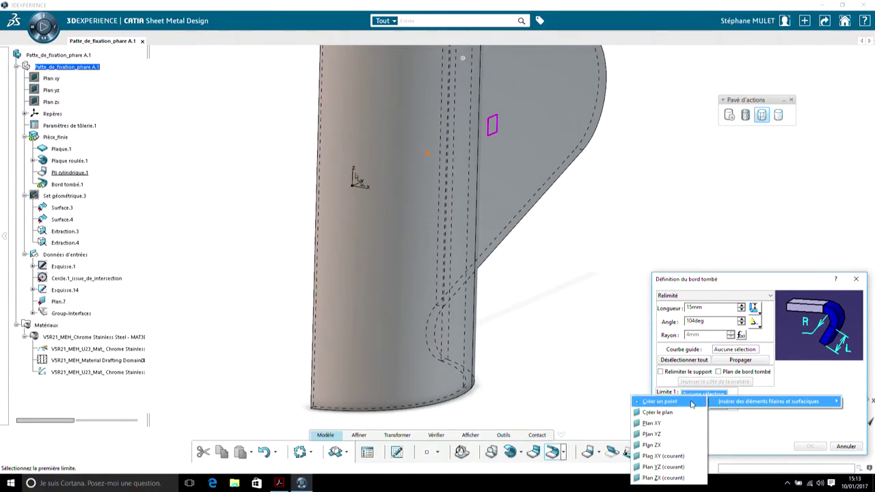
{"action": "left_click", "coordinate": [692, 403]}
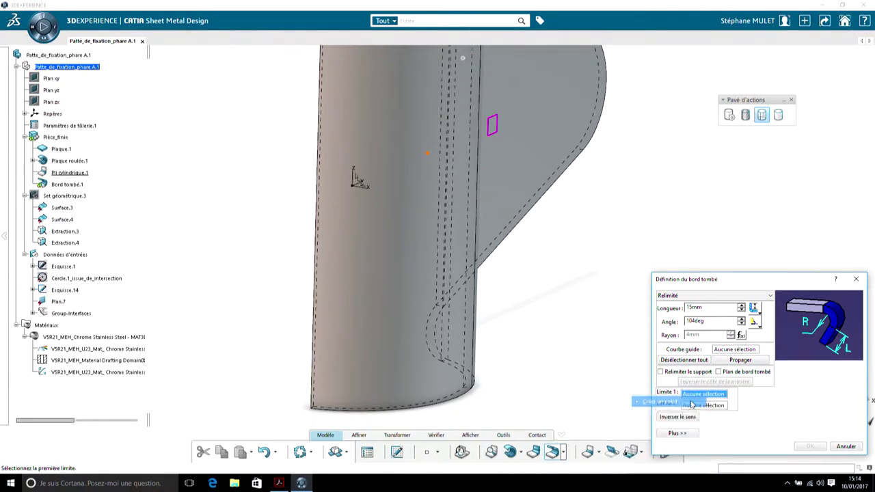
{"action": "middle_click_drag", "start_coordinate": [244, 246], "coordinate": [305, 243]}
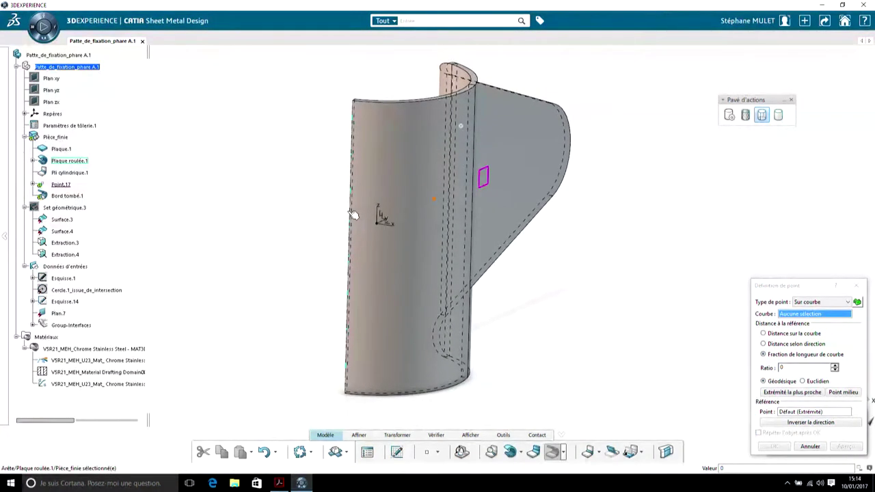
{"action": "middle_click_drag", "start_coordinate": [319, 212], "coordinate": [308, 195]}
{"action": "left_click", "coordinate": [321, 198]}
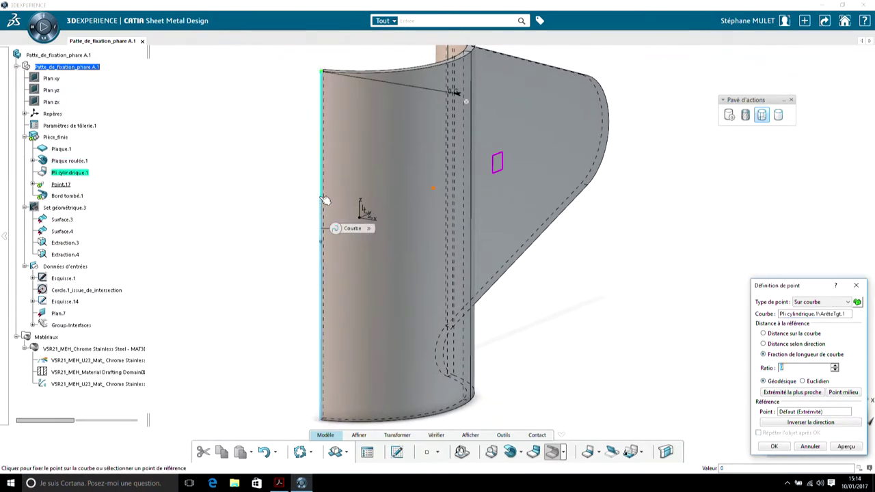
{"action": "type", "text": "0."}
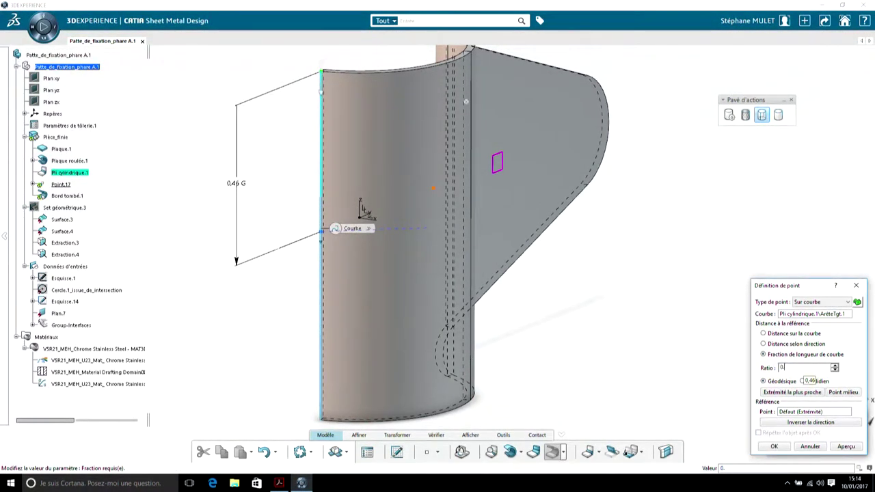
{"action": "type", "text": "4"}
{"action": "key", "text": "Return"}
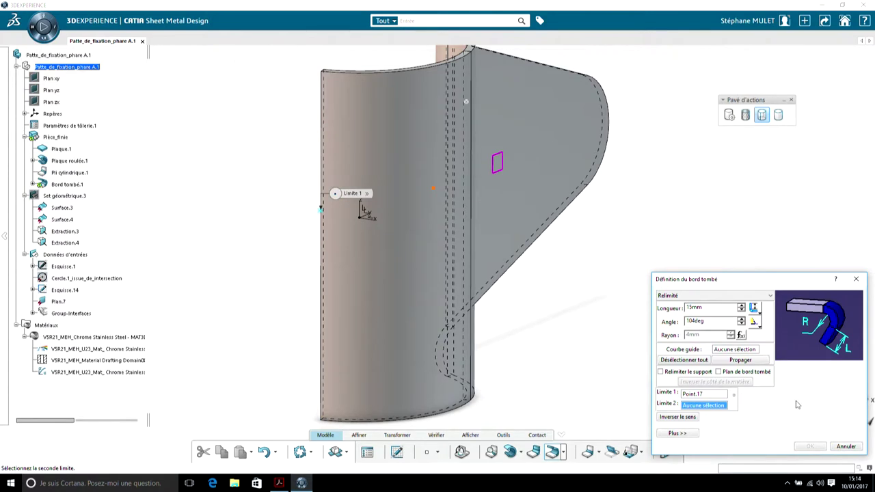
Create the flange's second limit as another point on the same free edge, positioned by a fraction of the curve length.
{"action": "right_click", "coordinate": [702, 409]}
{"action": "mouse_move", "coordinate": [728, 414]}
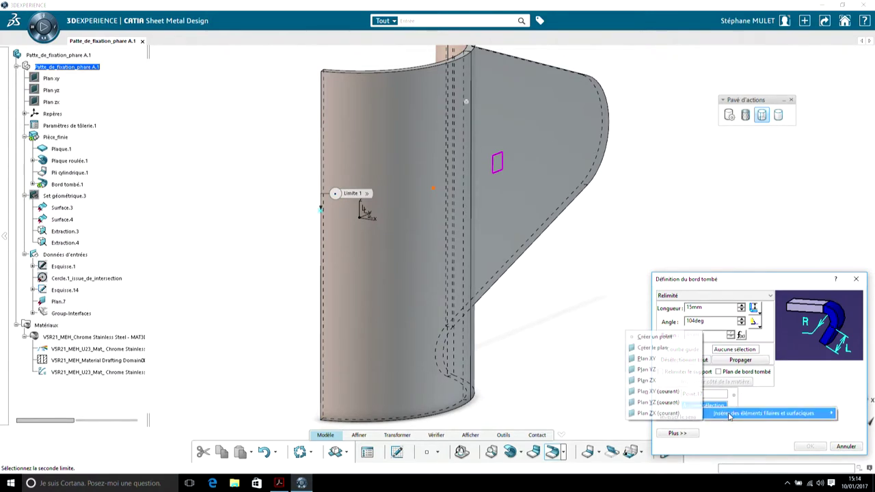
{"action": "left_click", "coordinate": [654, 337]}
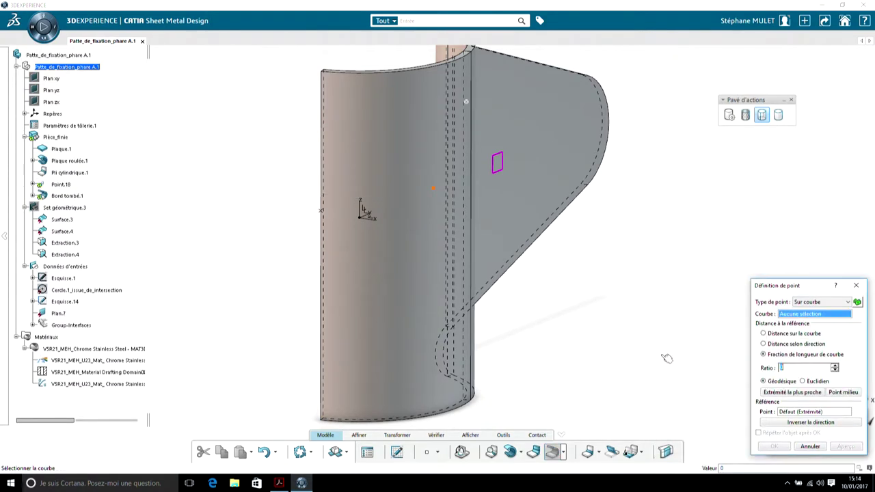
{"action": "left_click", "coordinate": [323, 307]}
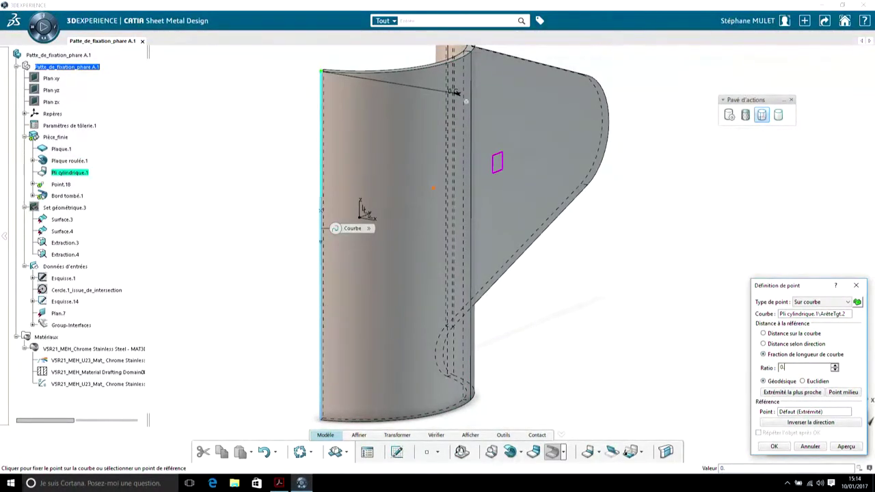
{"action": "key", "text": "Return"}
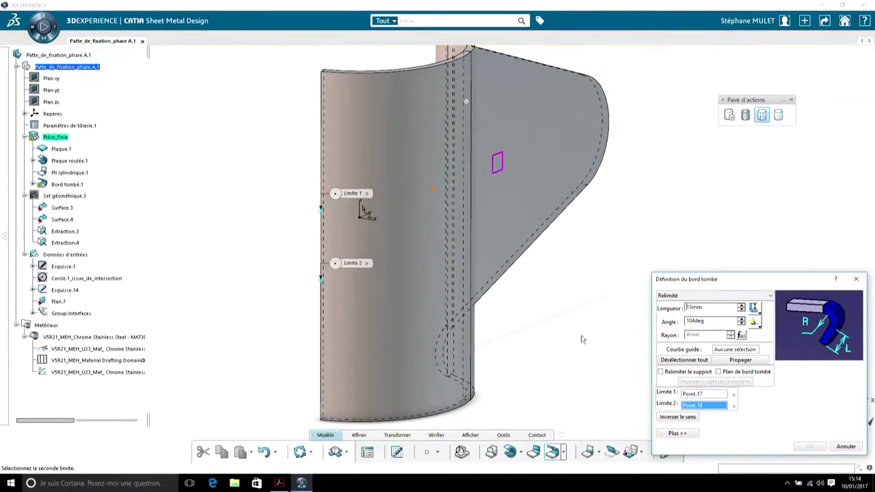
Set the rolled wall's free edge as guide curve, reverse the flange direction, and create the 15 mm flange at 104deg.
{"action": "middle_click_drag", "start_coordinate": [289, 249], "coordinate": [342, 218]}
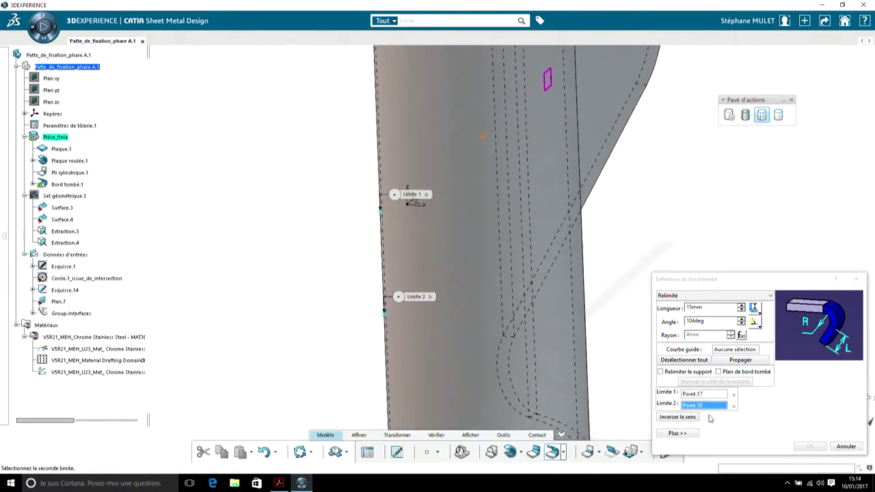
{"action": "left_click", "coordinate": [726, 349]}
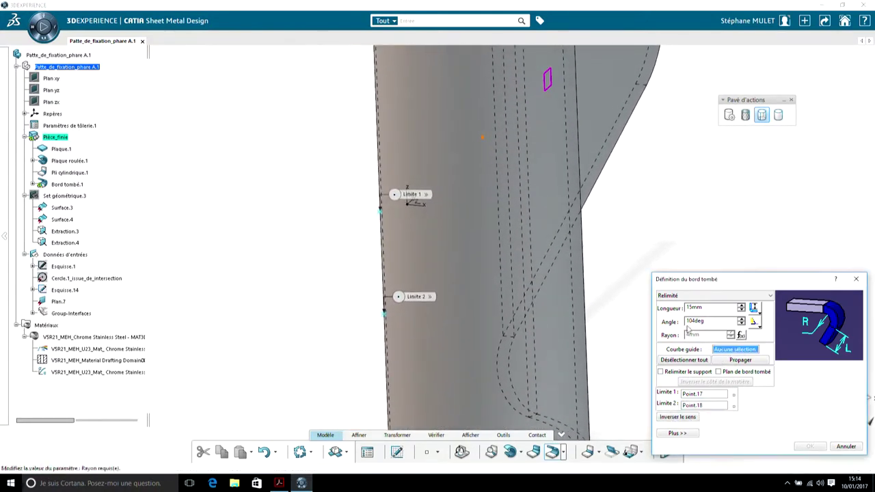
{"action": "left_click", "coordinate": [379, 171]}
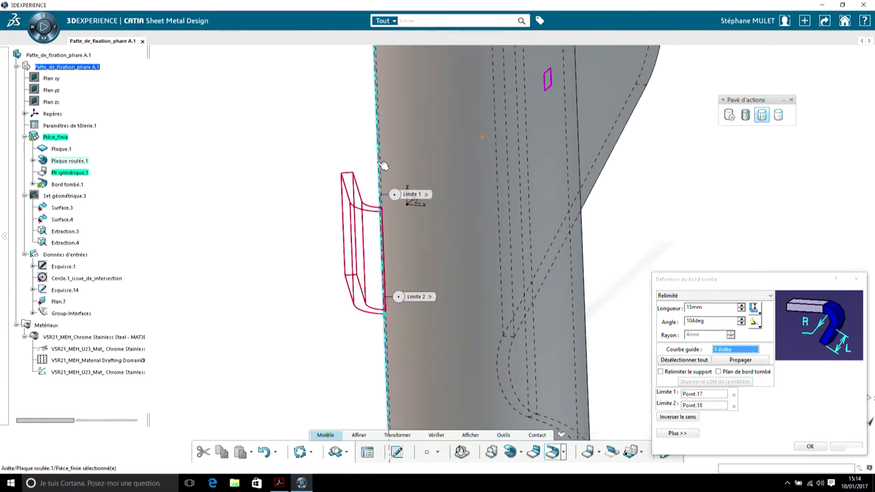
{"action": "middle_click_drag", "start_coordinate": [187, 278], "coordinate": [220, 254]}
{"action": "left_click", "coordinate": [670, 415]}
{"action": "middle_click_drag", "start_coordinate": [496, 229], "coordinate": [451, 362]}
{"action": "left_click", "coordinate": [808, 446]}
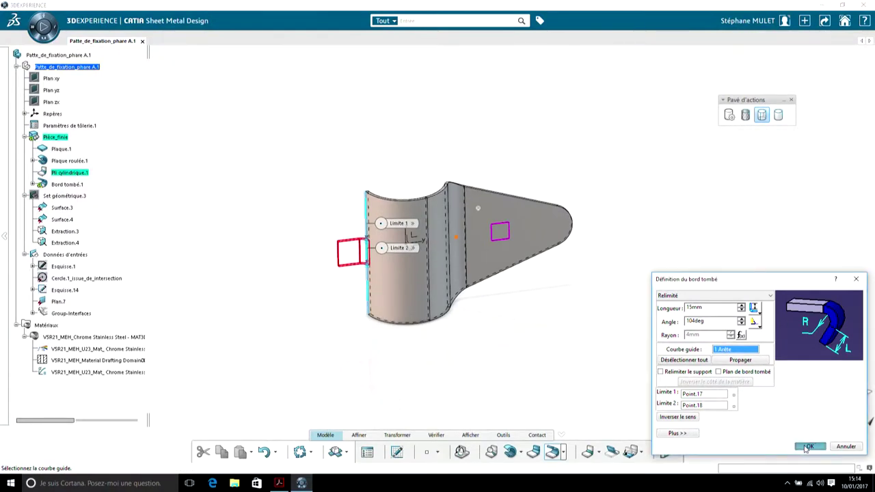
Create a hole in the flat wall Plaque.1, concentric with the arc edge of its rounded end.
{"action": "mouse_move", "coordinate": [579, 352]}
{"action": "middle_mouse_down"}
{"action": "mouse_move", "coordinate": [545, 332]}
{"action": "mouse_move", "coordinate": [553, 362]}
{"action": "mouse_move", "coordinate": [542, 371]}
{"action": "mouse_move", "coordinate": [568, 355]}
{"action": "middle_mouse_up"}
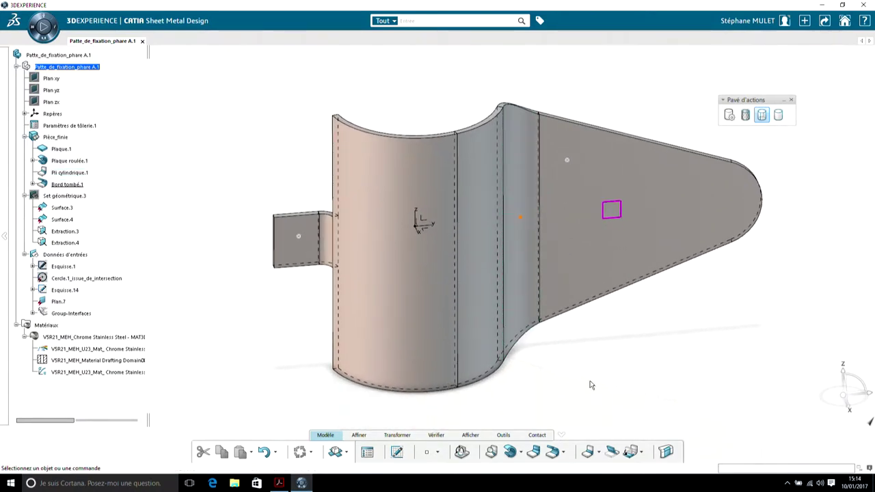
{"action": "middle_click_drag", "start_coordinate": [597, 386], "coordinate": [576, 383]}
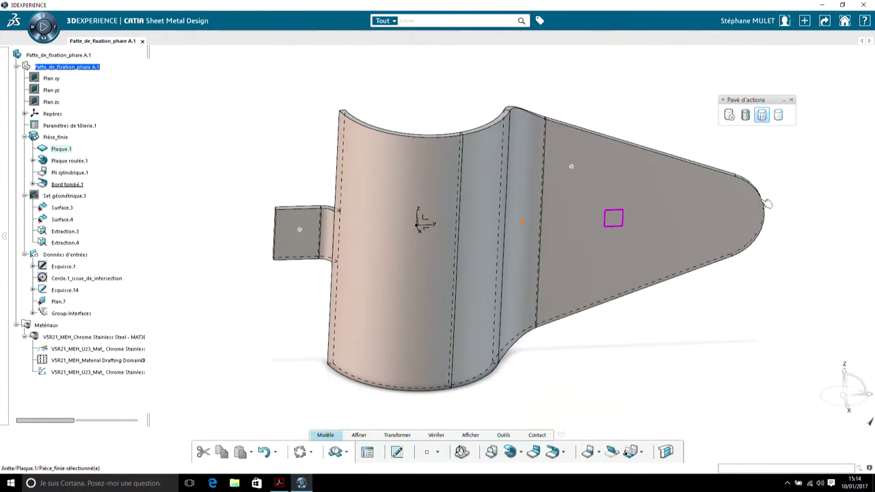
{"action": "left_click", "coordinate": [357, 436]}
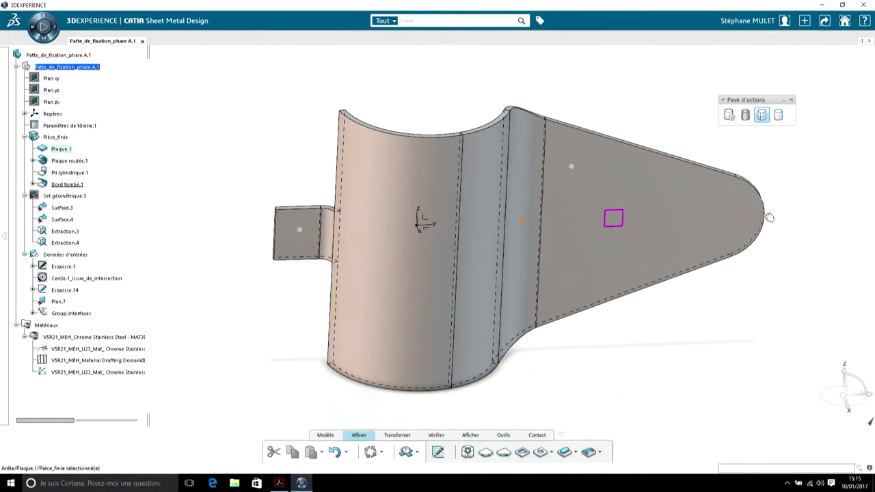
{"action": "middle_click_drag", "start_coordinate": [768, 244], "coordinate": [717, 269]}
{"action": "middle_click_drag", "start_coordinate": [648, 275], "coordinate": [559, 246]}
{"action": "left_click", "coordinate": [656, 195]}
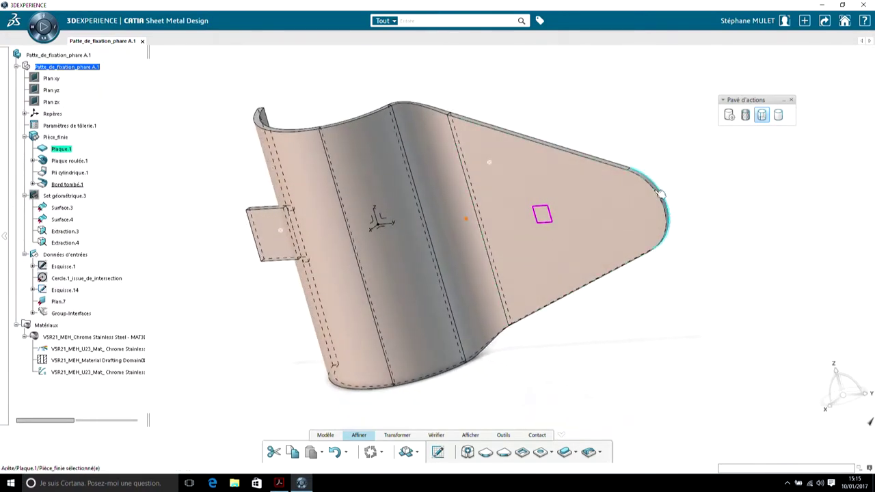
{"action": "left_click", "coordinate": [541, 452]}
{"action": "left_click", "coordinate": [630, 225]}
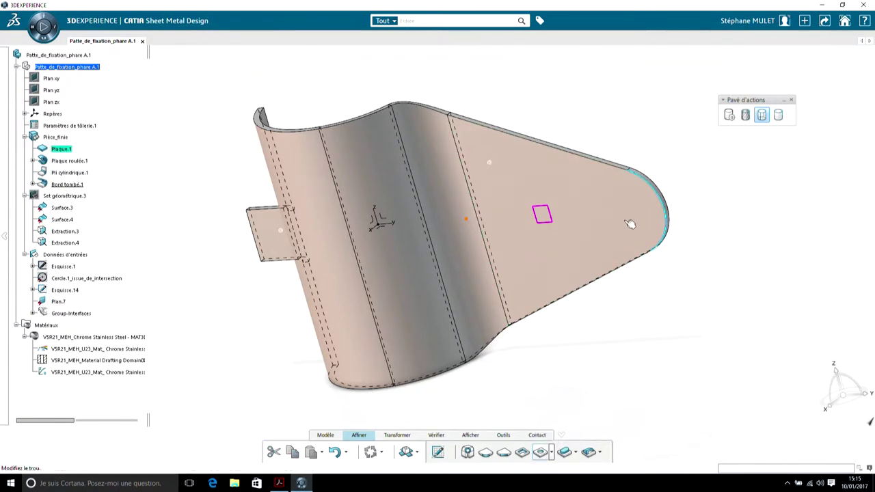
{"action": "left_click", "coordinate": [774, 446]}
{"action": "left_click", "coordinate": [660, 385]}
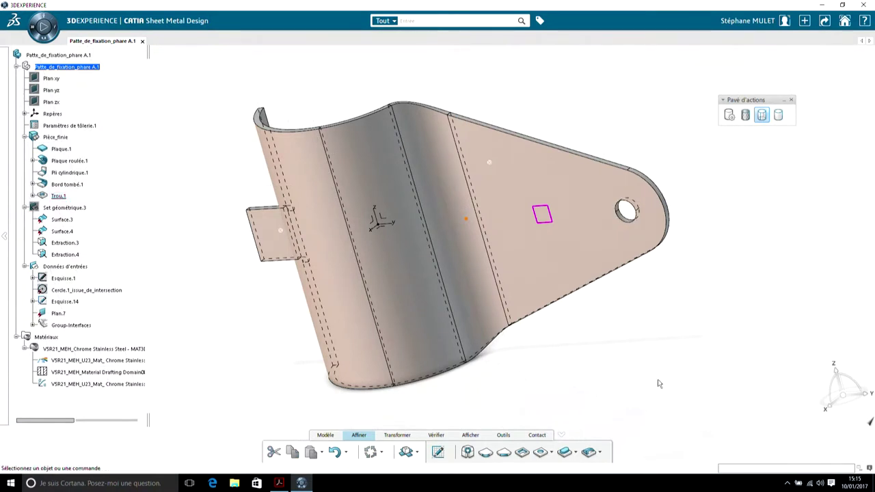
Add a circular stamp (Embouti rond) on the hole with 4 mm height, R1 and R2 2 mm, diameter 22 mm and angle 45deg, reversing its direction.
{"action": "left_click", "coordinate": [576, 453]}
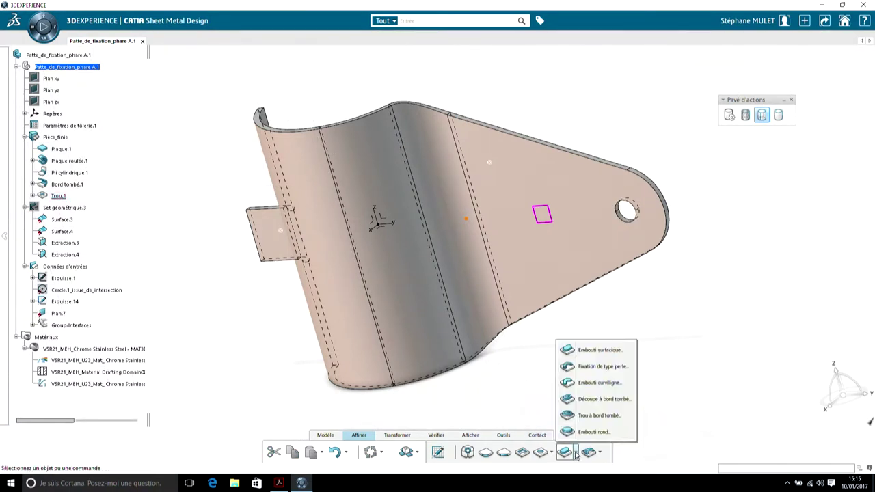
{"action": "left_click", "coordinate": [587, 432]}
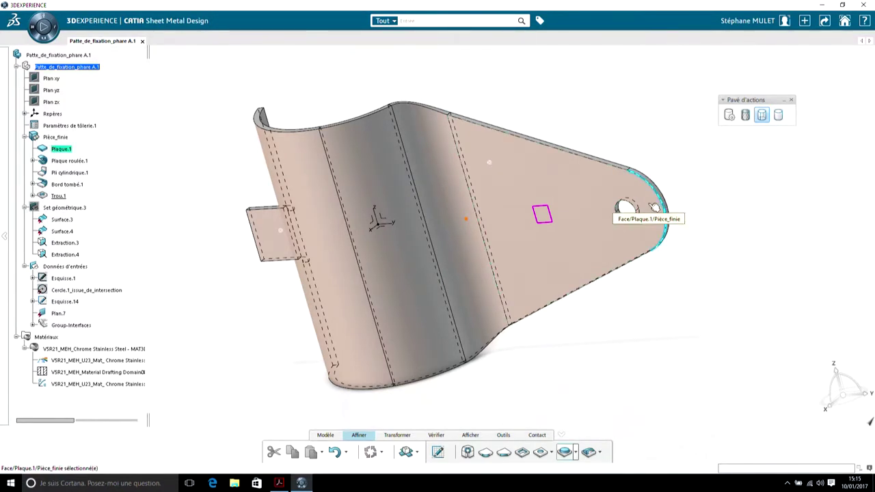
{"action": "left_click", "coordinate": [626, 207]}
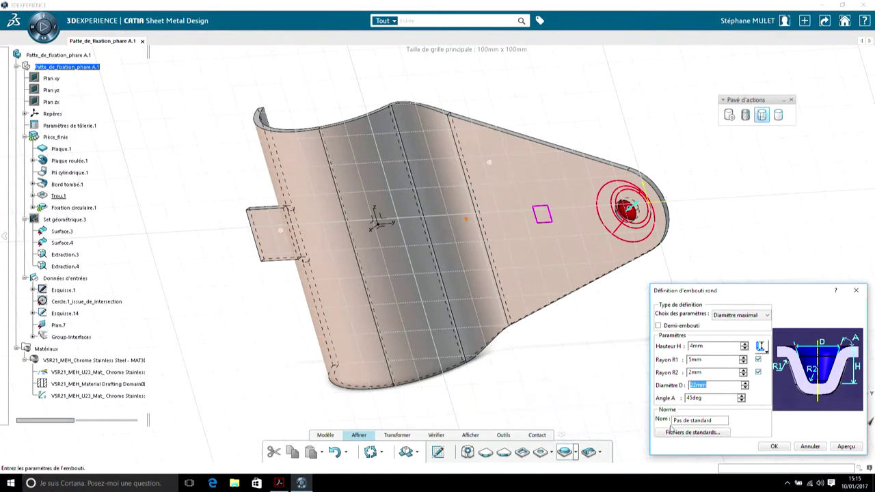
{"action": "left_click", "coordinate": [690, 361]}
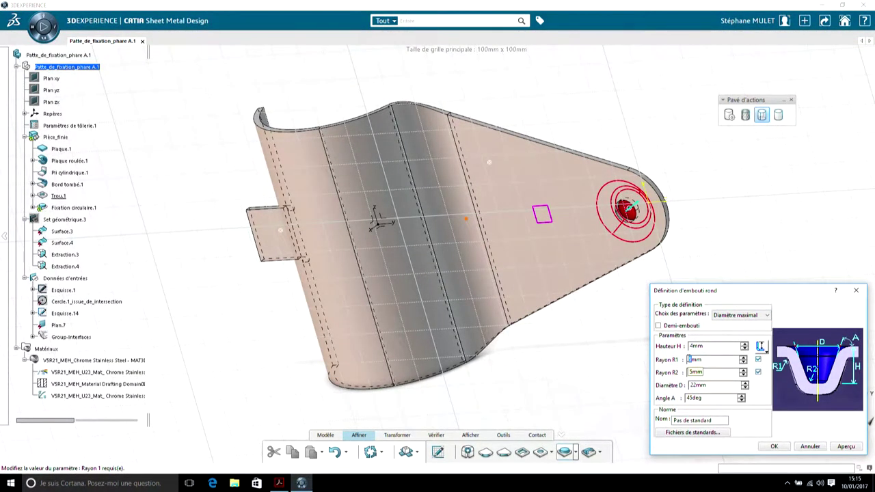
{"action": "middle_click_drag", "start_coordinate": [621, 346], "coordinate": [577, 349]}
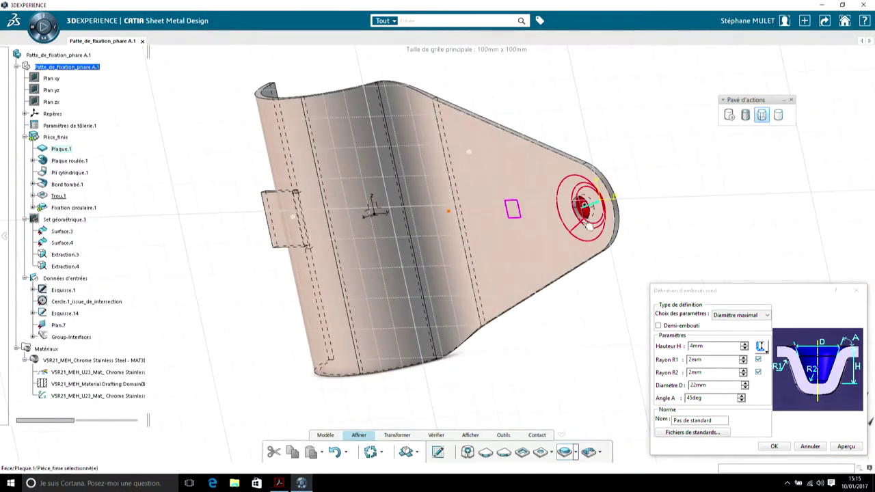
{"action": "left_click", "coordinate": [597, 207]}
{"action": "middle_click_drag", "start_coordinate": [569, 346], "coordinate": [601, 354]}
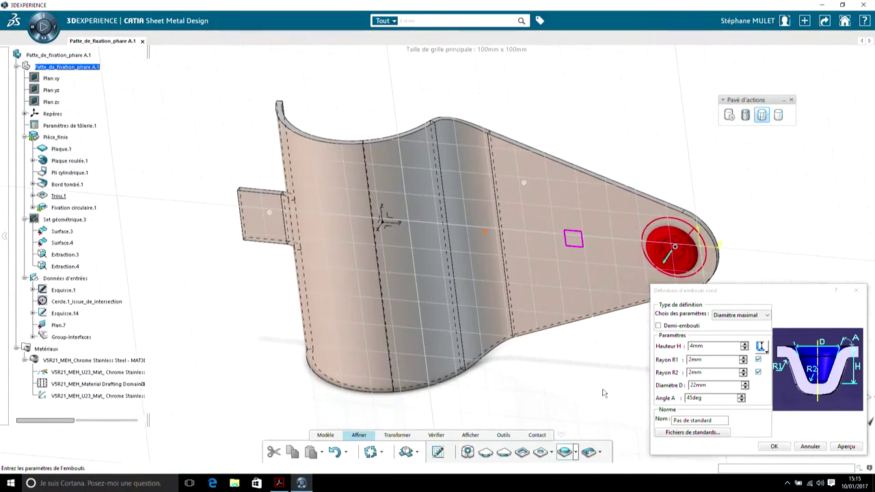
{"action": "left_click", "coordinate": [775, 447]}
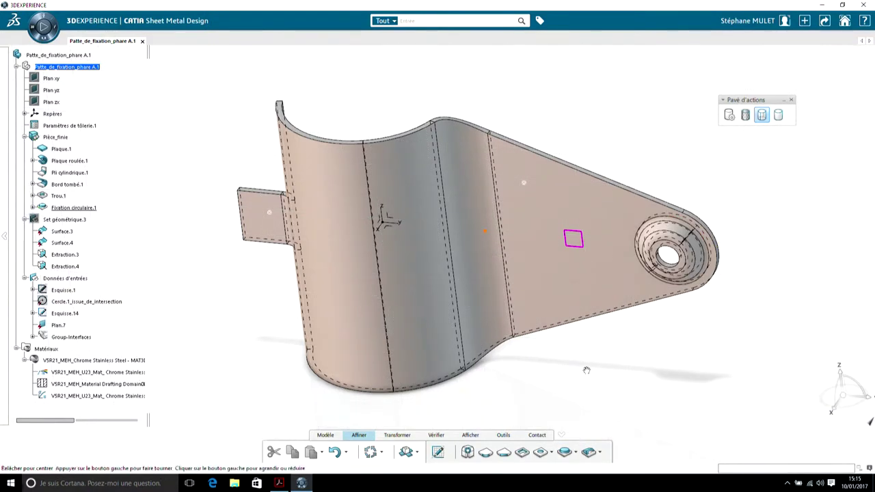
Create a hole in the small flange Bord tombé.1, positioned on the interface point at its centre.
{"action": "middle_click_drag", "start_coordinate": [343, 375], "coordinate": [480, 364]}
{"action": "left_click", "coordinate": [541, 452]}
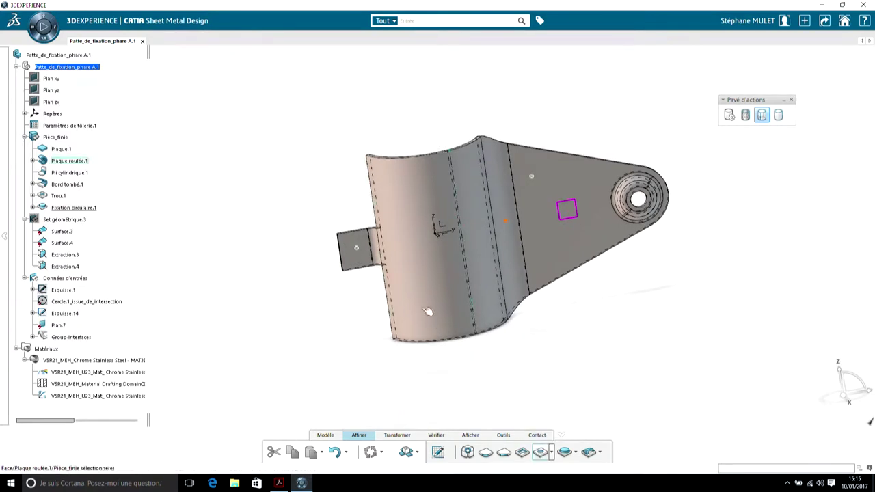
{"action": "left_click", "coordinate": [356, 246]}
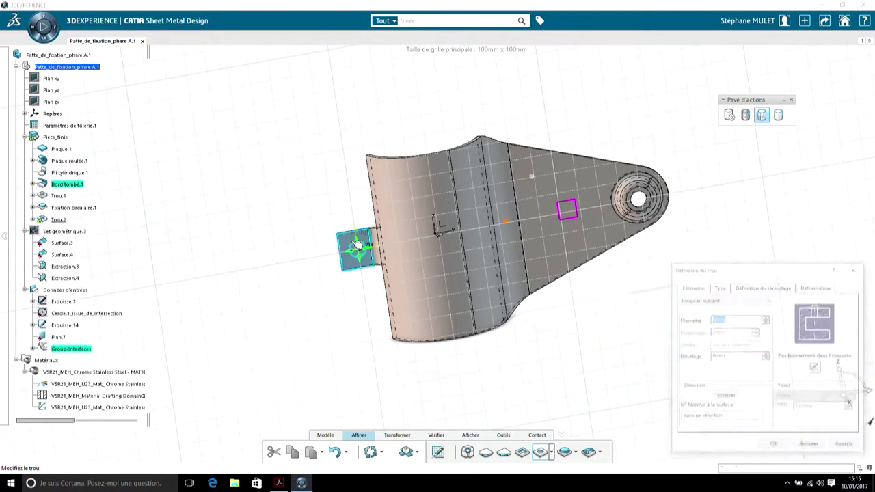
{"action": "left_click", "coordinate": [771, 447]}
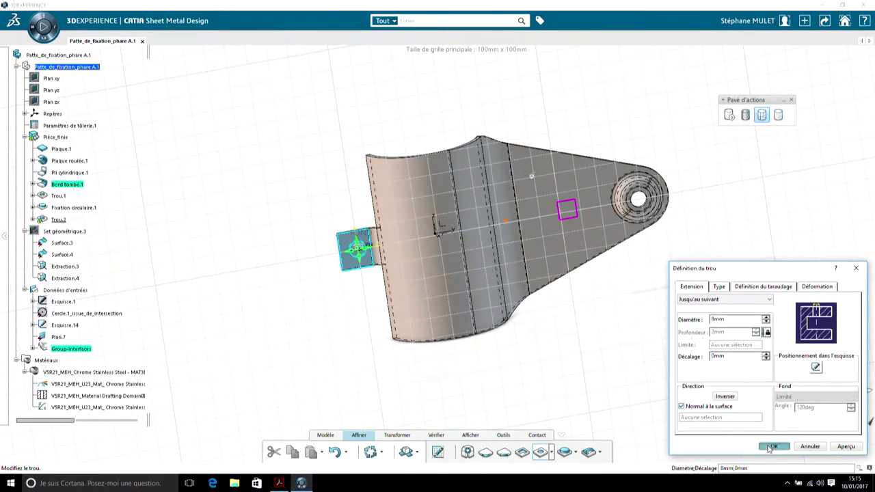
Create an 8 mm up-to-next hole in the flat wall Plaque.1, positioned on the upper interface point near the bend.
{"action": "left_click", "coordinate": [540, 452]}
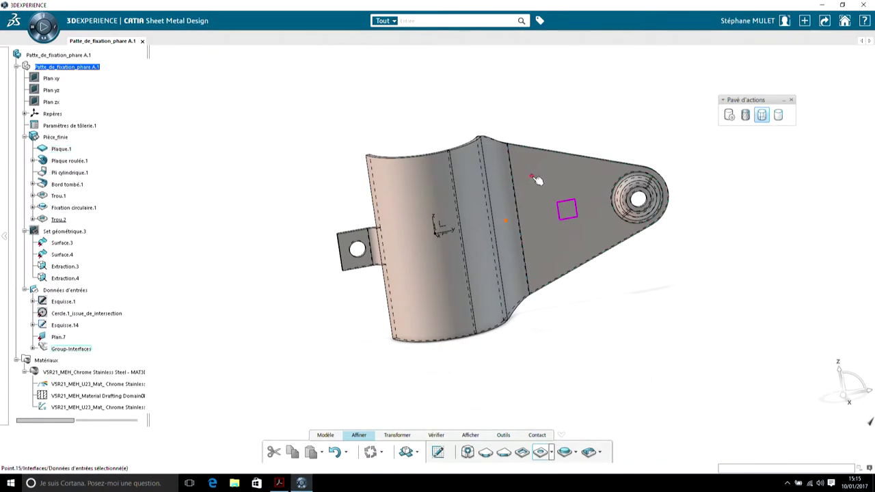
{"action": "left_click", "coordinate": [532, 176]}
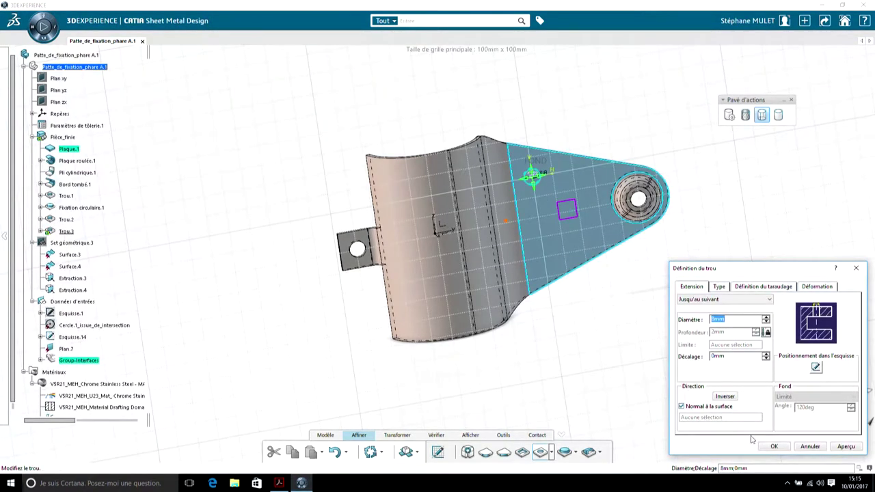
{"action": "left_click", "coordinate": [774, 448]}
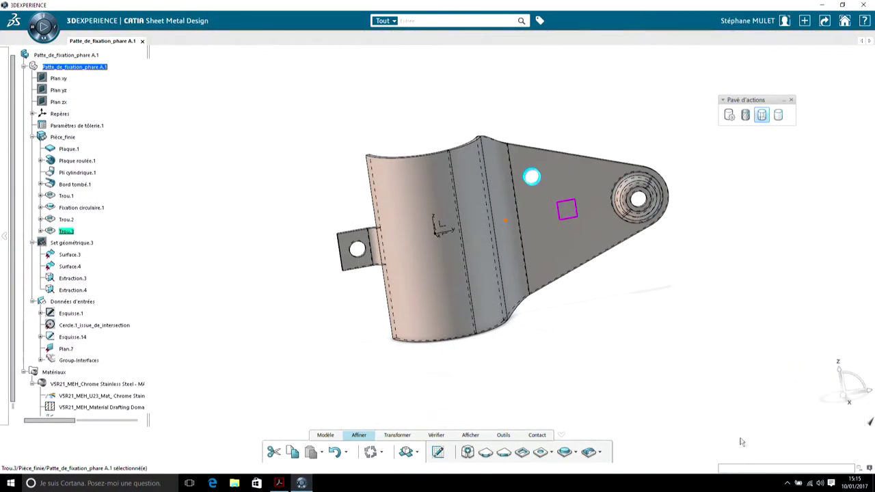
Mirror the hole Trou.3 about the XY plane of the axis system Repère.1.
{"action": "left_click", "coordinate": [395, 436]}
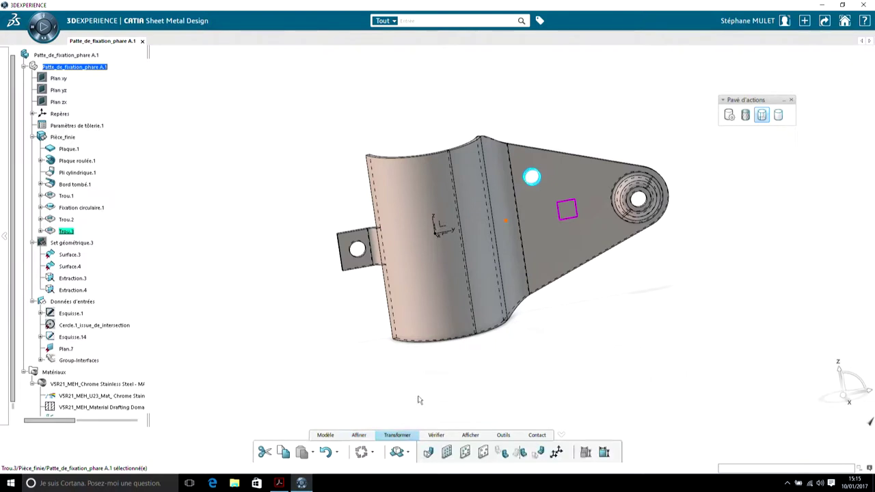
{"action": "left_click", "coordinate": [428, 453]}
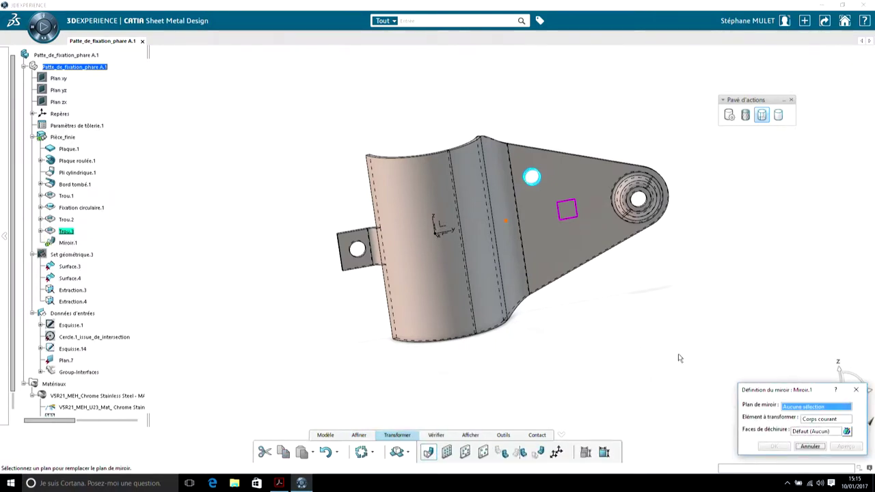
{"action": "left_click", "coordinate": [808, 419]}
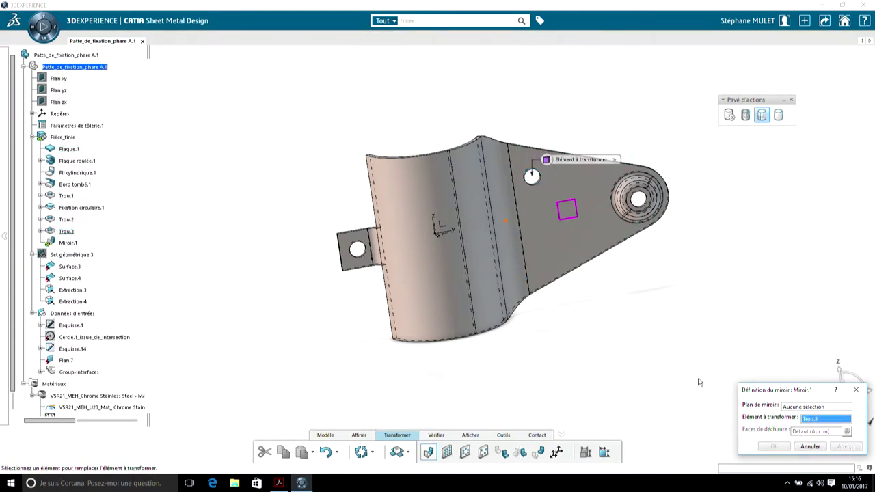
{"action": "left_click", "coordinate": [806, 410]}
{"action": "left_click", "coordinate": [449, 233]}
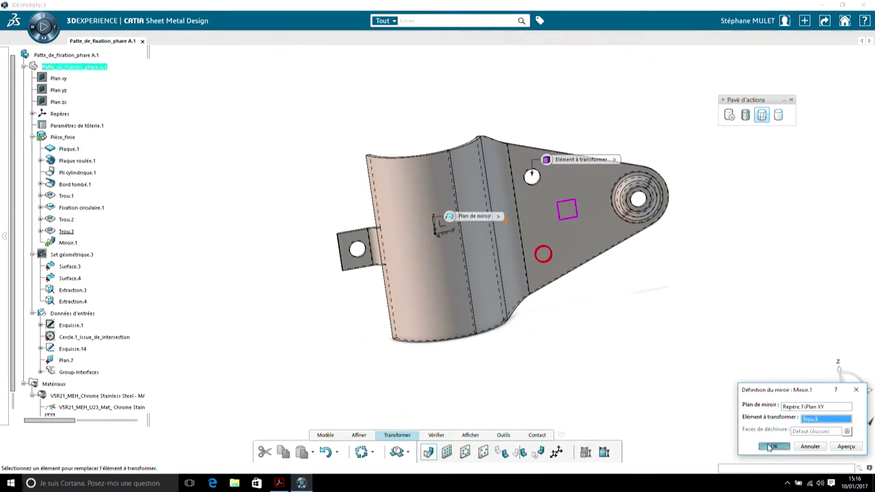
{"action": "left_click", "coordinate": [769, 448]}
{"action": "middle_click_drag", "start_coordinate": [485, 381], "coordinate": [303, 332]}
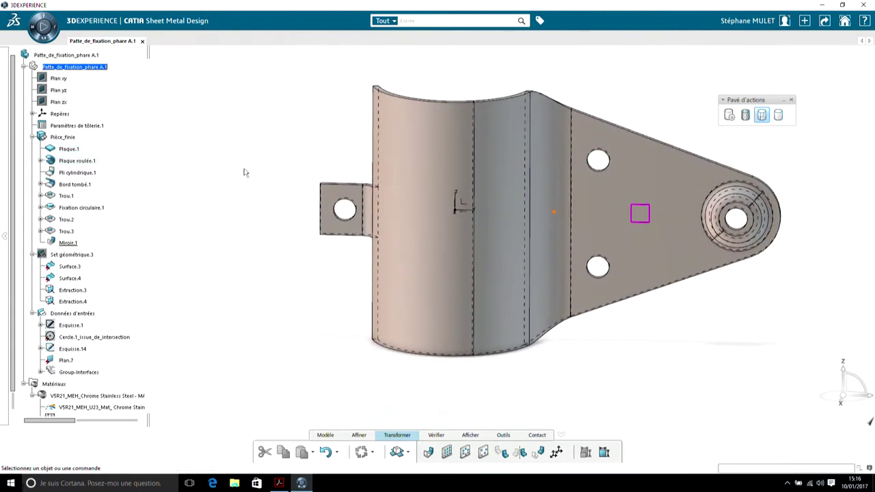
Start a sketch on the YZ plane of Repère.1 and draw a 20 x 40 mm rectangle centred on the origin.
{"action": "middle_click_drag", "start_coordinate": [244, 237], "coordinate": [302, 271]}
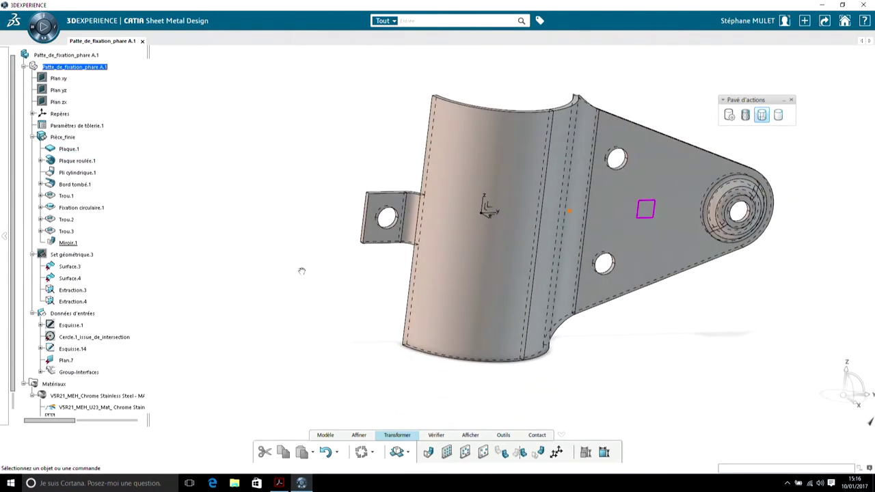
{"action": "left_click", "coordinate": [488, 208]}
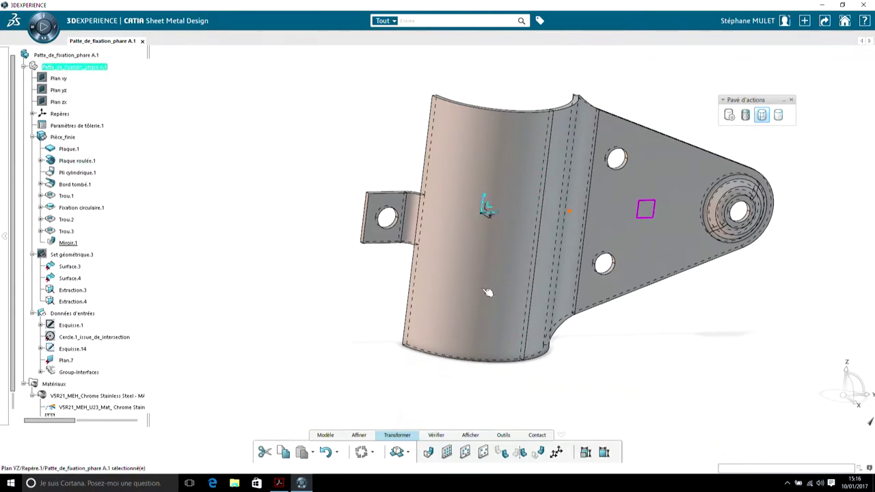
{"action": "left_click", "coordinate": [325, 435]}
{"action": "left_click", "coordinate": [394, 454]}
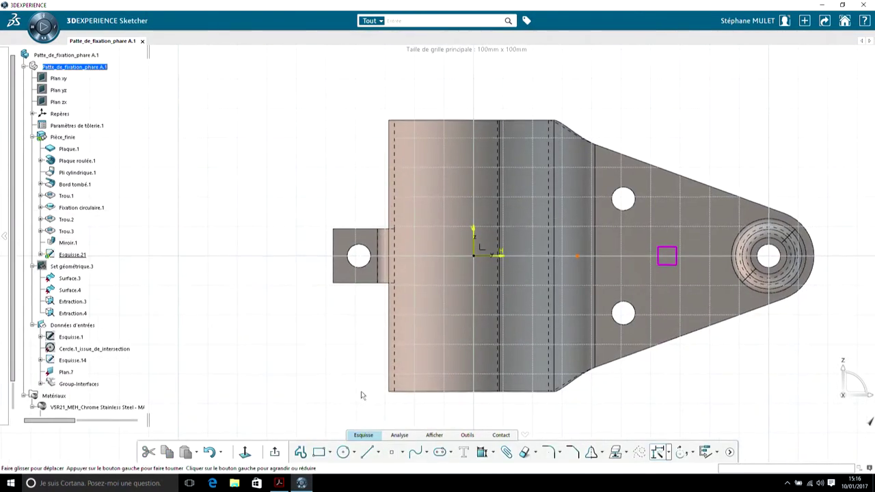
{"action": "left_click", "coordinate": [319, 452]}
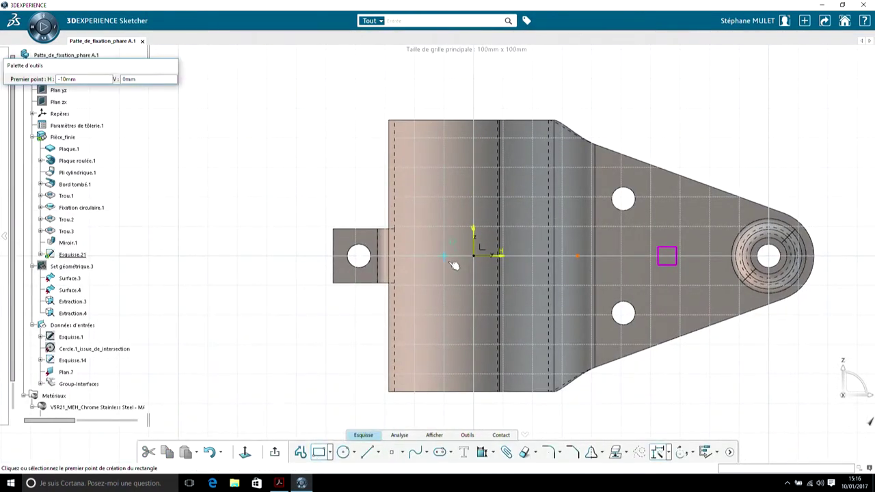
{"action": "left_click", "coordinate": [445, 199]}
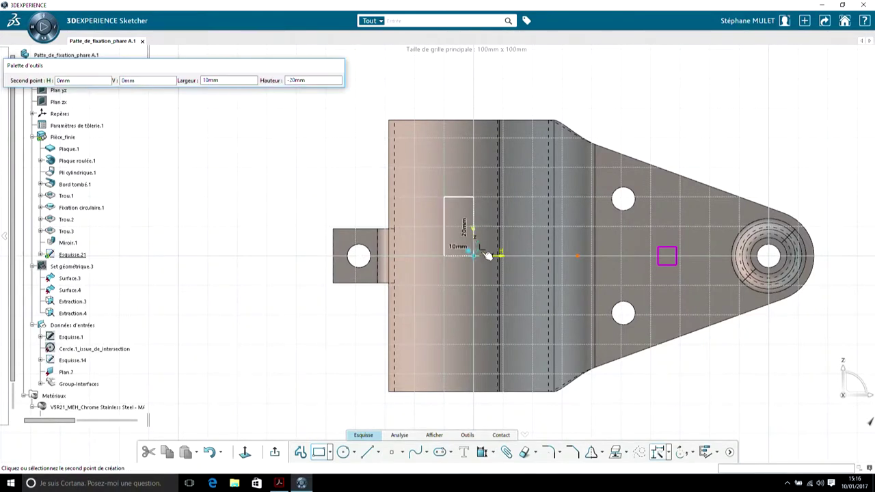
{"action": "left_click", "coordinate": [503, 314]}
Select the rectangle's whole connected outline, round all four corners with a 4 mm radius and exit the sketch.
{"action": "right_click", "coordinate": [486, 317]}
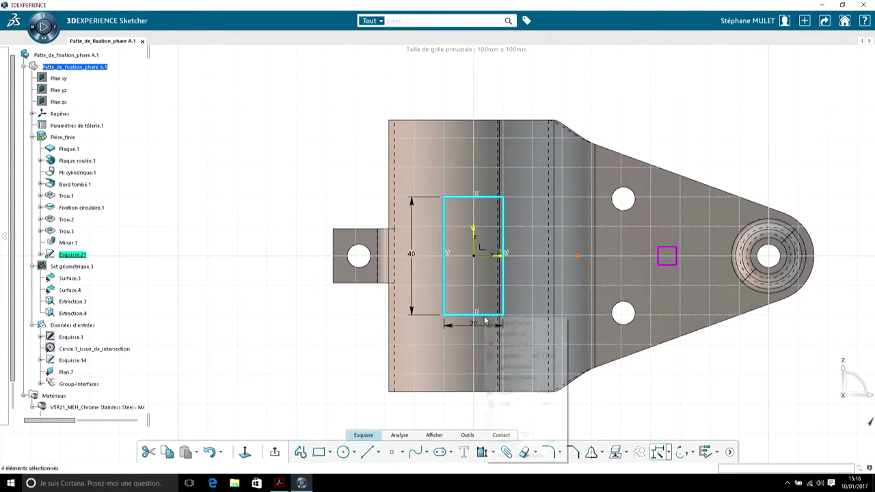
{"action": "mouse_move", "coordinate": [547, 454]}
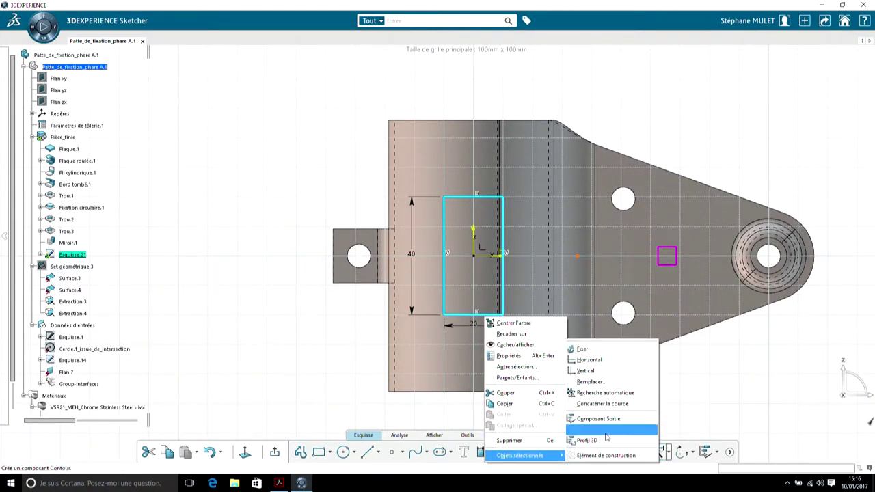
{"action": "left_click", "coordinate": [607, 395]}
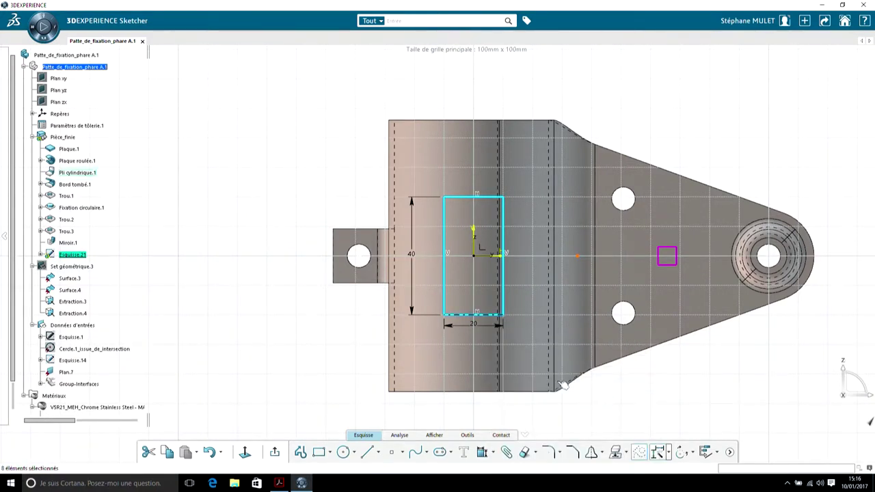
{"action": "left_click", "coordinate": [555, 454]}
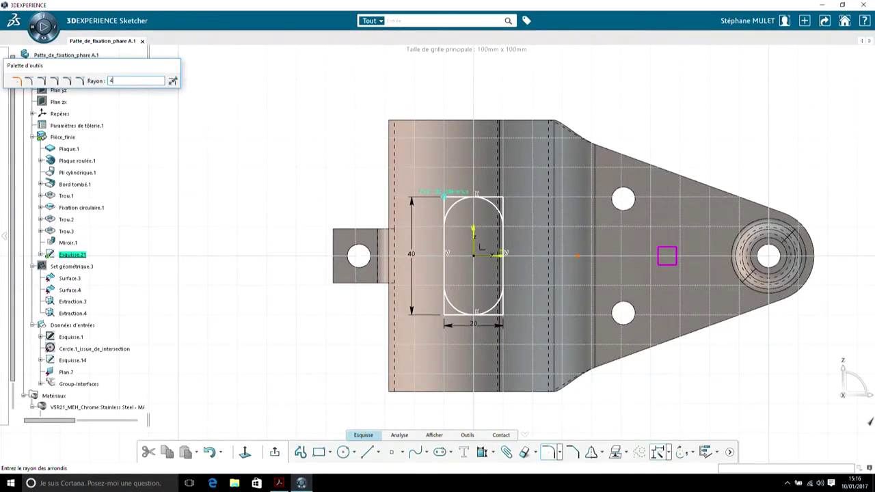
{"action": "type", "text": "4"}
{"action": "key", "text": "Return"}
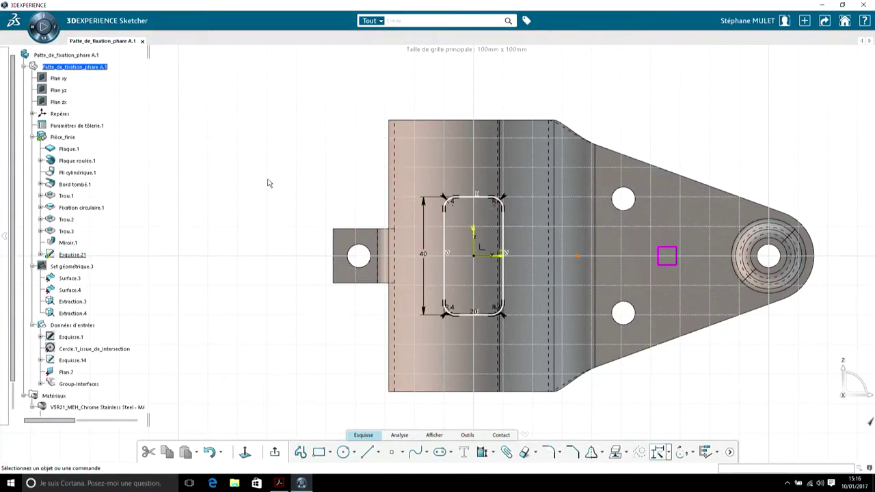
{"action": "left_click", "coordinate": [277, 455]}
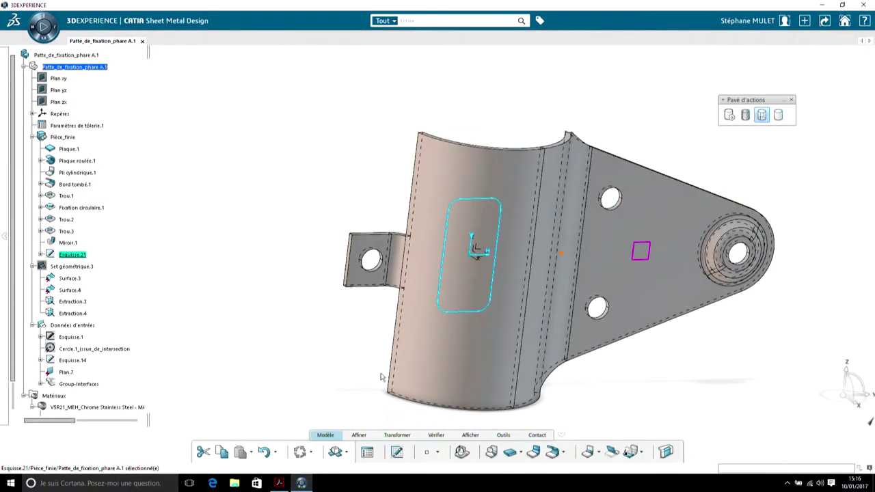
Cut a window through the rolled wall with a Découpe based on the rounded rectangle sketch.
{"action": "left_click", "coordinate": [371, 438]}
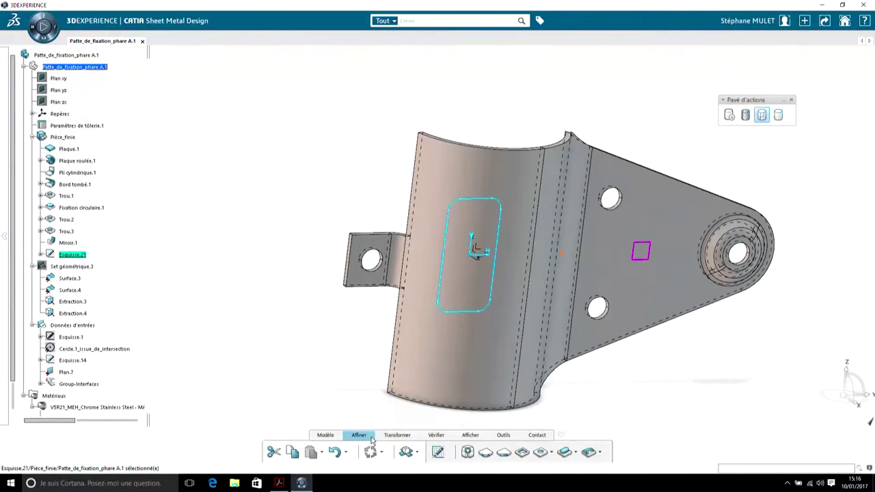
{"action": "left_click", "coordinate": [521, 454]}
{"action": "left_click", "coordinate": [774, 446]}
Examine the cutout and the whole bracket in both the folded and the flattened state.
{"action": "middle_click_drag", "start_coordinate": [628, 303], "coordinate": [335, 300]}
{"action": "middle_click_drag", "start_coordinate": [524, 404], "coordinate": [444, 266]}
{"action": "left_click", "coordinate": [406, 452]}
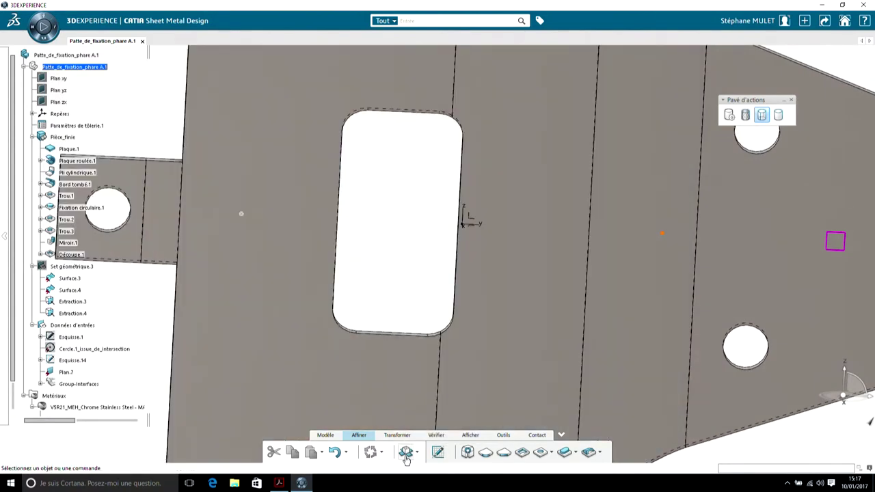
{"action": "middle_click_drag", "start_coordinate": [403, 369], "coordinate": [402, 411]}
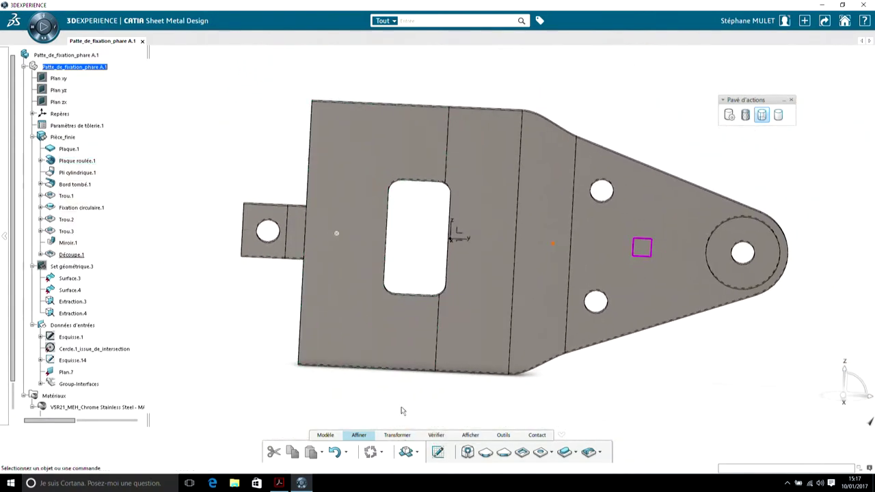
{"action": "left_click", "coordinate": [407, 454]}
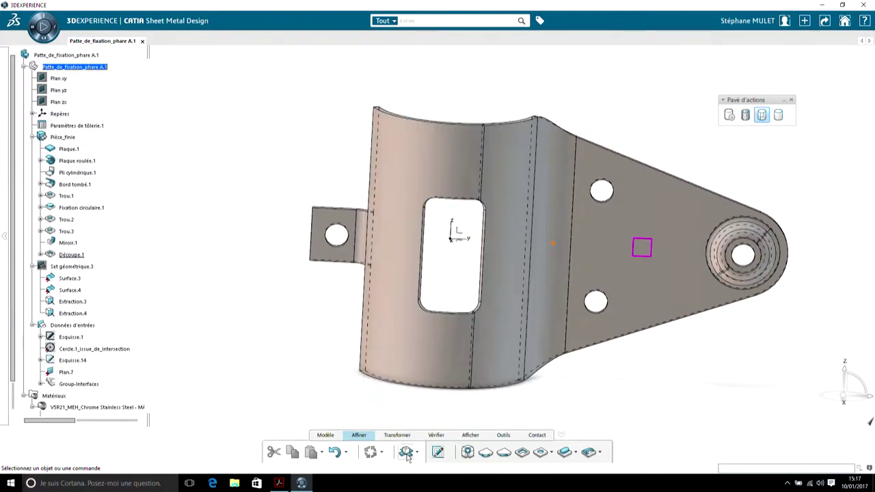
{"action": "left_click", "coordinate": [406, 453]}
{"action": "middle_click_drag", "start_coordinate": [390, 388], "coordinate": [390, 337]}
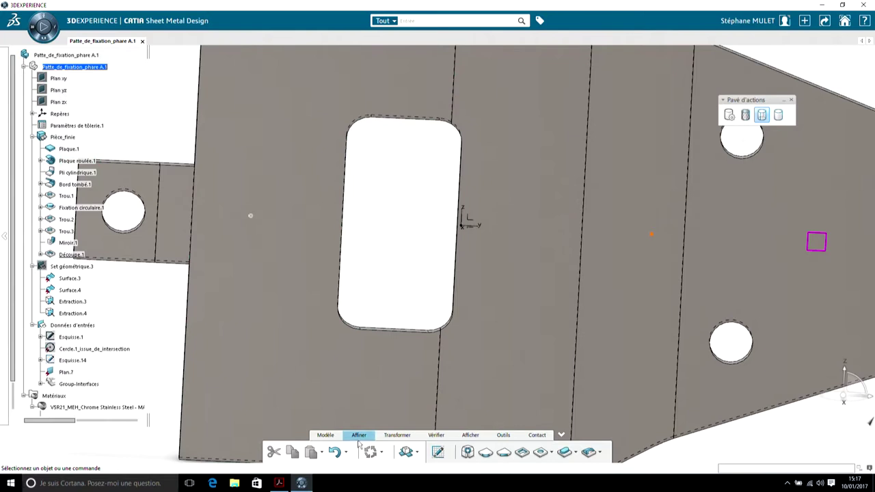
{"action": "left_click", "coordinate": [469, 438]}
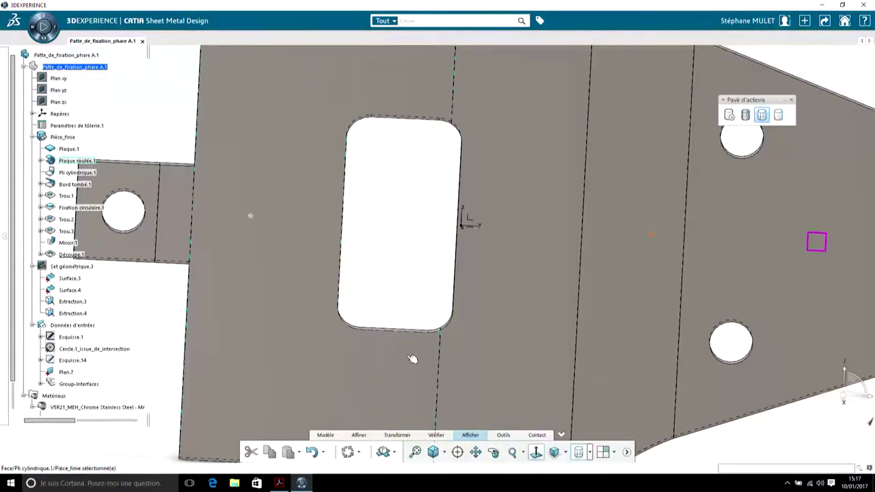
{"action": "middle_click_drag", "start_coordinate": [406, 392], "coordinate": [408, 414], "text": "ctrl"}
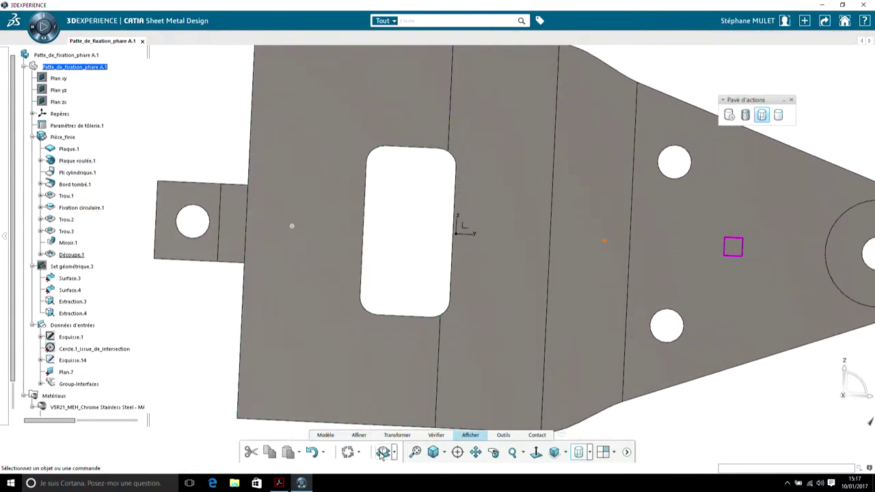
{"action": "left_click", "coordinate": [381, 455]}
{"action": "left_click", "coordinate": [382, 455]}
{"action": "left_click", "coordinate": [381, 457]}
{"action": "middle_click_drag", "start_coordinate": [267, 294], "coordinate": [352, 315]}
{"action": "middle_click_drag", "start_coordinate": [644, 368], "coordinate": [347, 429]}
Add a Raidisseur stiffener on the cylindrical bend's face at the Esquisse.14 point, with radius R1 set to 5 mm.
{"action": "left_click", "coordinate": [358, 435]}
{"action": "middle_click_drag", "start_coordinate": [301, 342], "coordinate": [375, 383]}
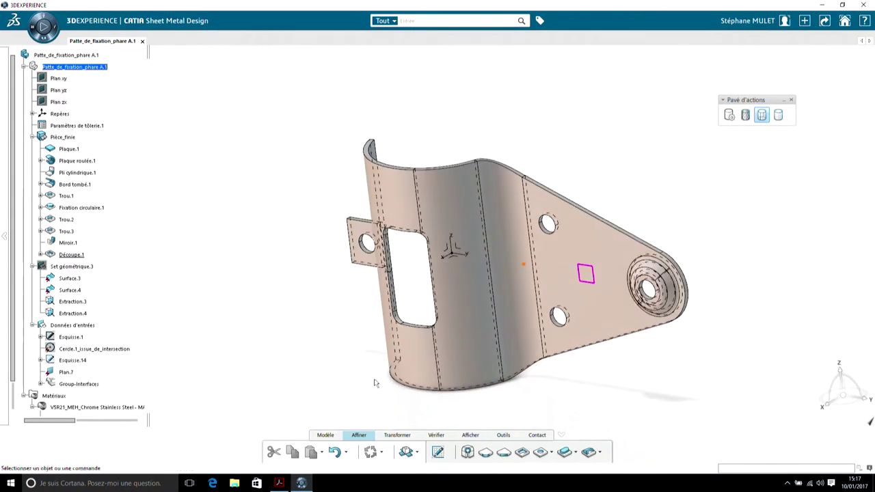
{"action": "left_click", "coordinate": [601, 454]}
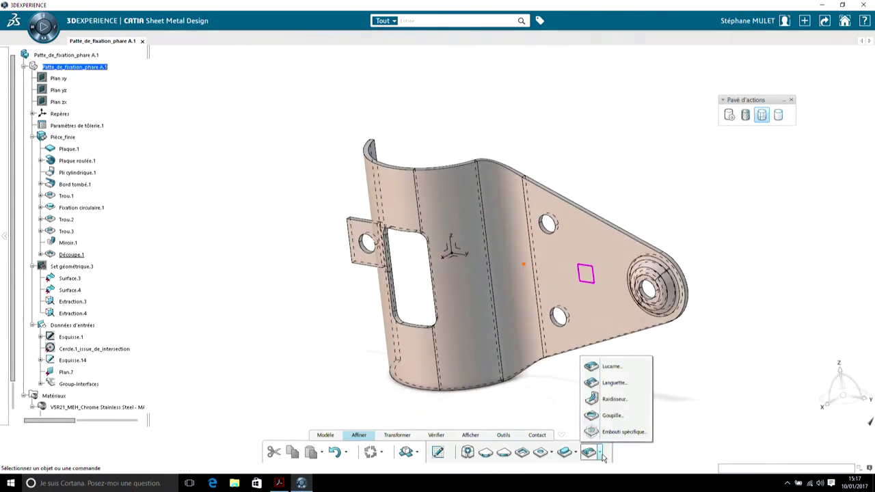
{"action": "left_click", "coordinate": [612, 400]}
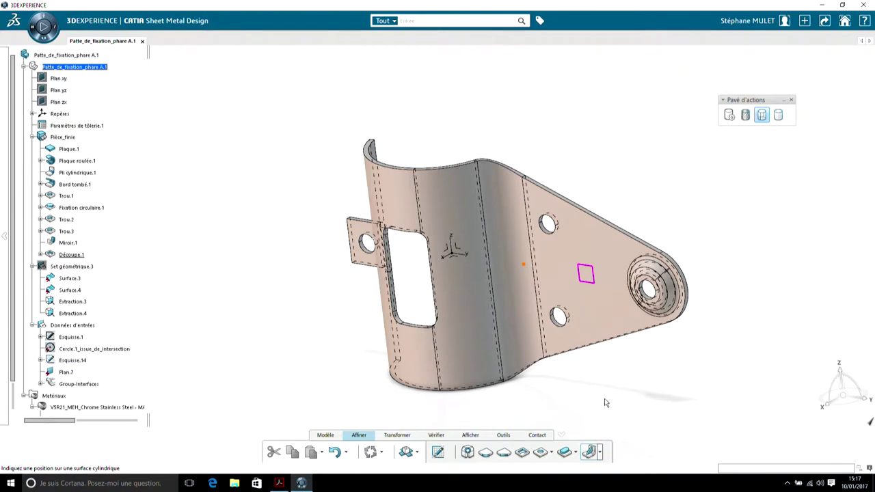
{"action": "middle_click_drag", "start_coordinate": [605, 402], "coordinate": [363, 220]}
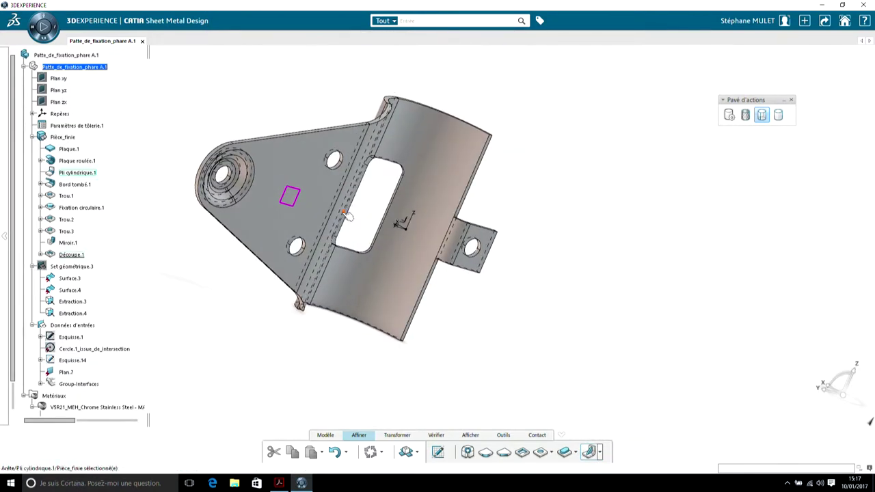
{"action": "middle_click_drag", "start_coordinate": [319, 294], "coordinate": [294, 275]}
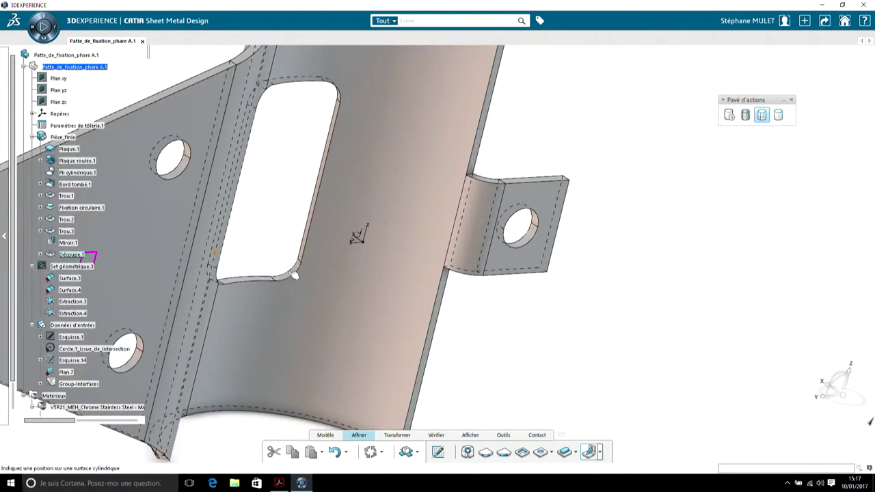
{"action": "left_click", "coordinate": [215, 252]}
{"action": "mouse_move", "coordinate": [206, 266]}
{"action": "middle_mouse_down"}
{"action": "mouse_move", "coordinate": [322, 291]}
{"action": "mouse_move", "coordinate": [255, 300]}
{"action": "mouse_move", "coordinate": [260, 294]}
{"action": "middle_mouse_up"}
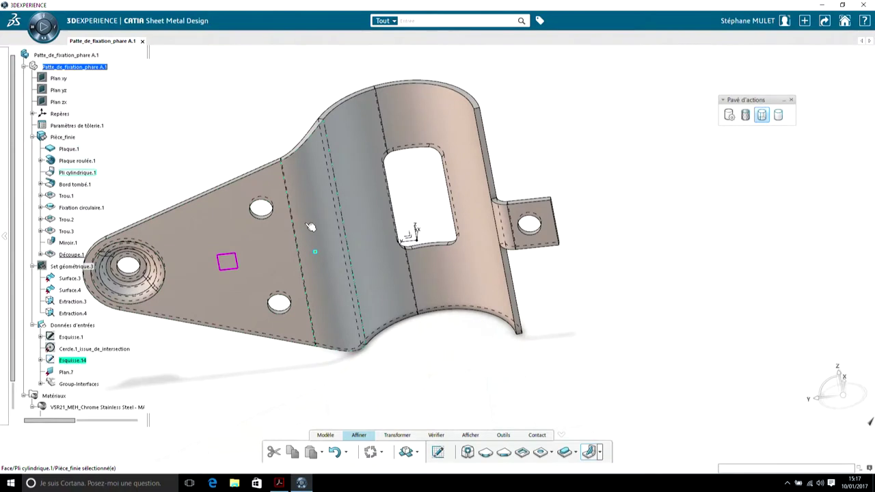
{"action": "left_click", "coordinate": [311, 227]}
{"action": "middle_click_drag", "start_coordinate": [311, 227], "coordinate": [578, 205]}
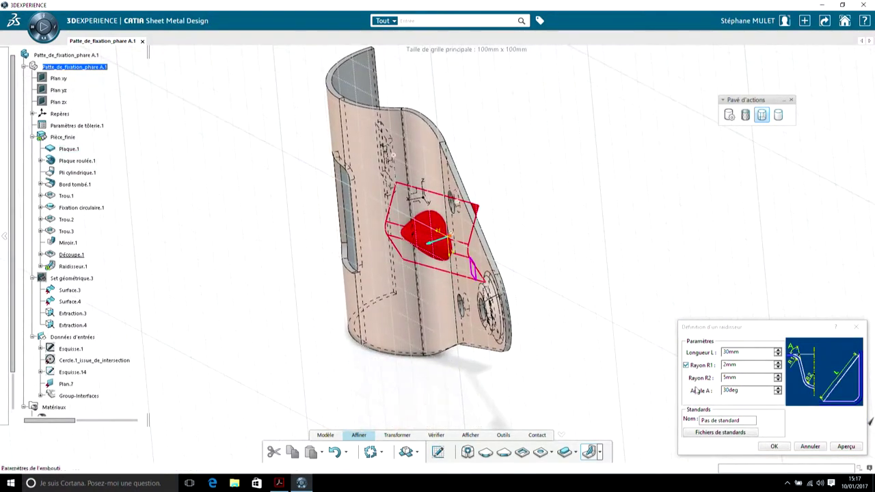
{"action": "left_click", "coordinate": [726, 377]}
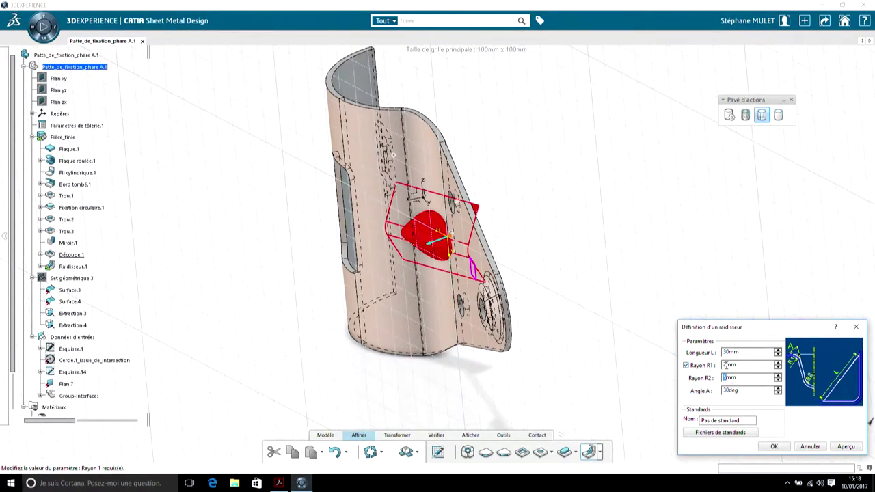
{"action": "left_click", "coordinate": [774, 447]}
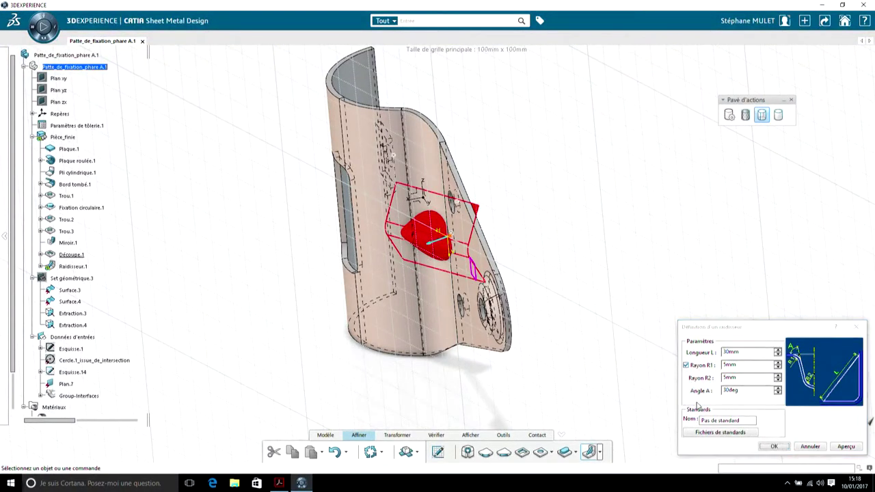
Examine the stiffener and the whole bracket in both the folded and the flattened state.
{"action": "middle_click_drag", "start_coordinate": [274, 277], "coordinate": [243, 294]}
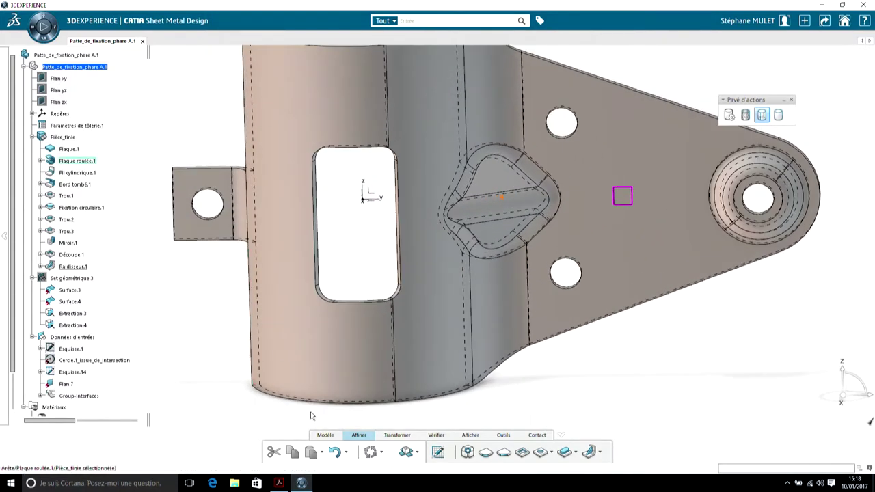
{"action": "left_click", "coordinate": [406, 452]}
{"action": "left_click", "coordinate": [406, 452]}
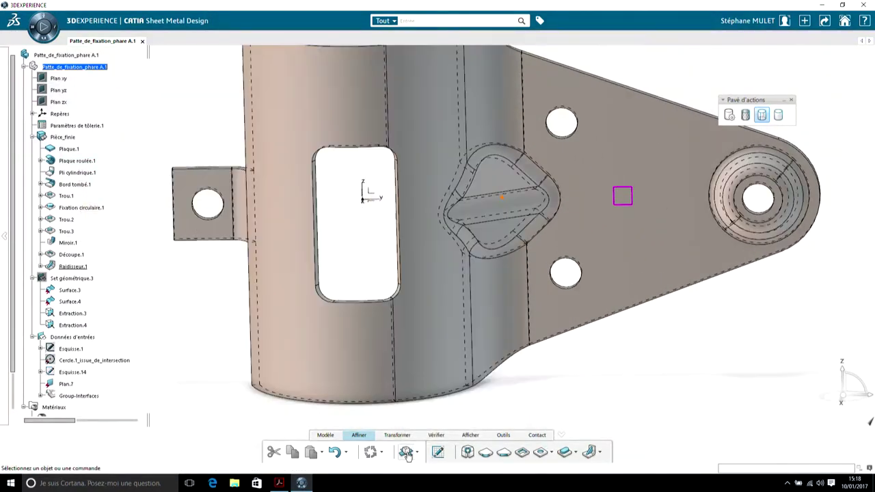
{"action": "middle_click_drag", "start_coordinate": [301, 375], "coordinate": [343, 374]}
{"action": "left_click", "coordinate": [409, 456]}
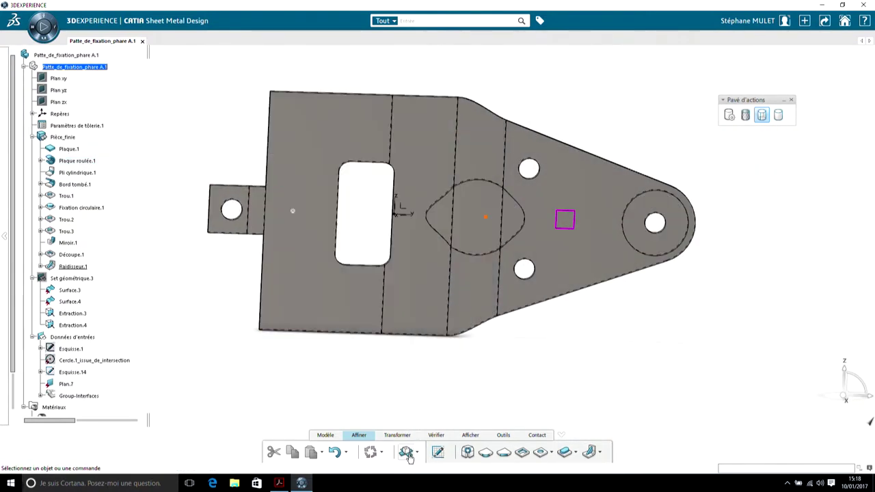
{"action": "left_click", "coordinate": [409, 457]}
{"action": "middle_click_drag", "start_coordinate": [472, 371], "coordinate": [448, 393]}
{"action": "middle_click_drag", "start_coordinate": [522, 275], "coordinate": [458, 363]}
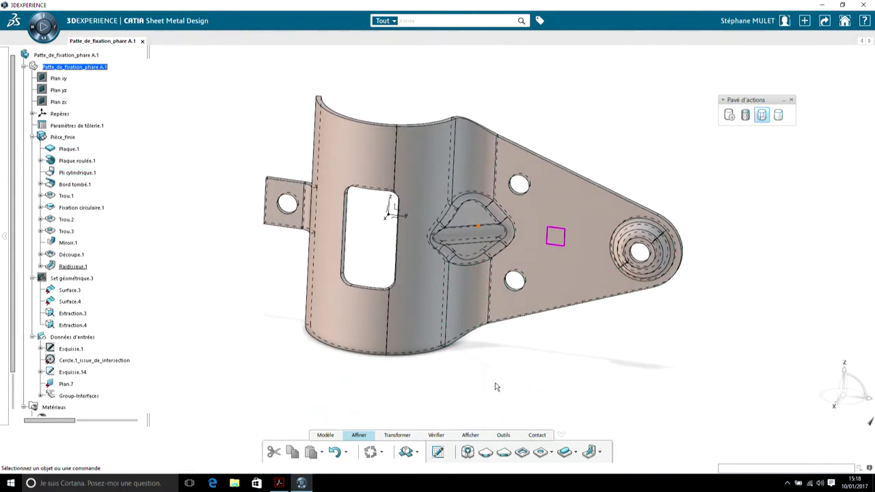
Start a sheet metal operations sequence for Pièce_finie with the triangular wall face fixed and Axe Z as translation direction.
{"action": "left_click", "coordinate": [501, 436]}
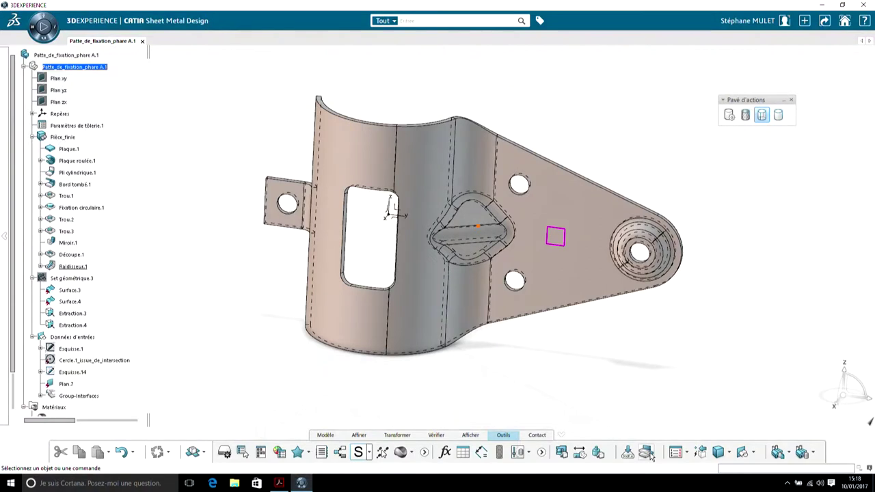
{"action": "middle_click_drag", "start_coordinate": [555, 383], "coordinate": [524, 394]}
{"action": "middle_click_drag", "start_coordinate": [480, 362], "coordinate": [488, 400]}
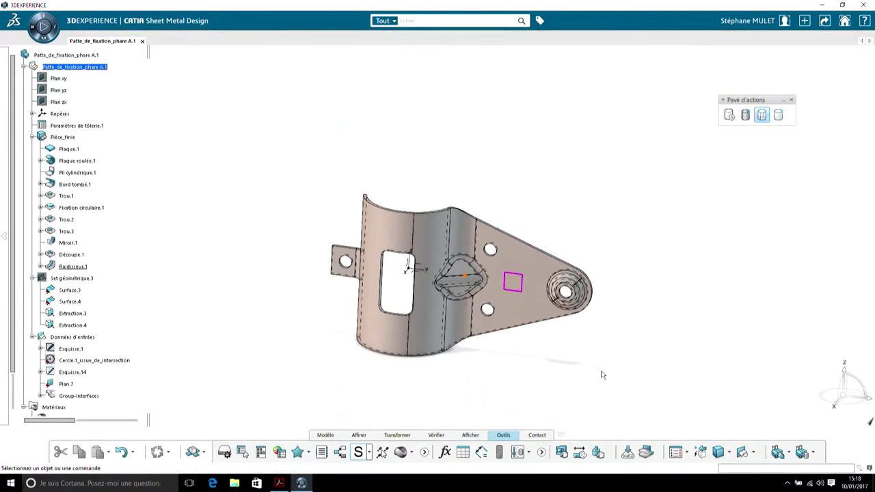
{"action": "left_click", "coordinate": [650, 457]}
{"action": "middle_click_drag", "start_coordinate": [582, 387], "coordinate": [556, 383]}
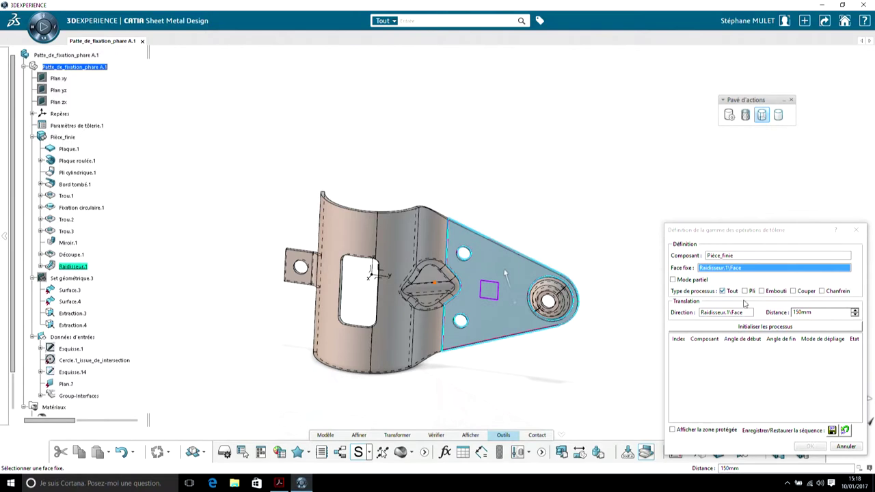
{"action": "left_click", "coordinate": [733, 313]}
{"action": "right_click", "coordinate": [732, 317]}
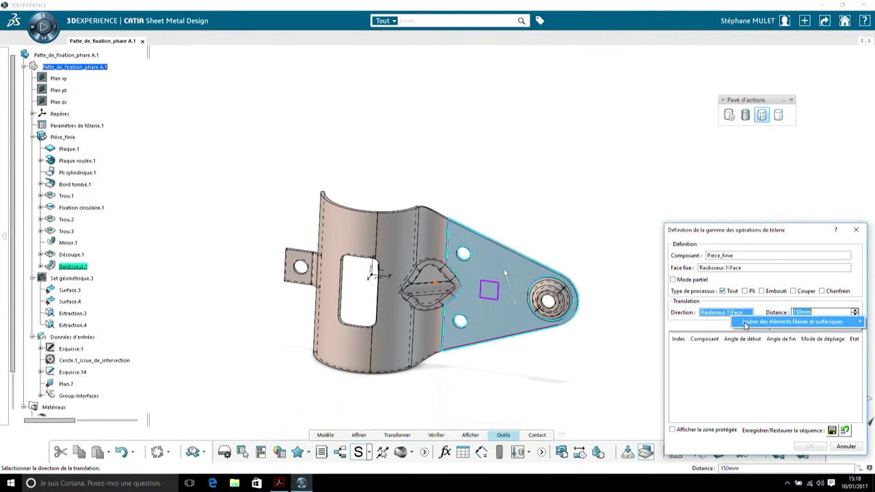
{"action": "mouse_move", "coordinate": [746, 324]}
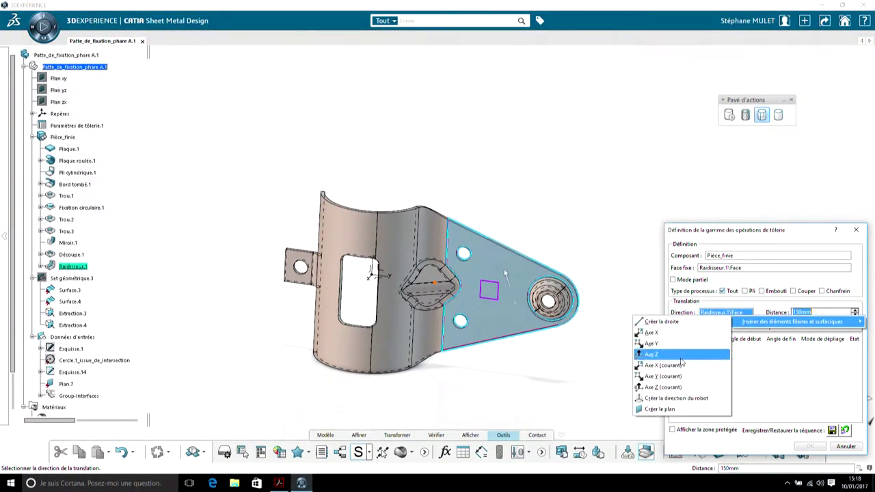
{"action": "left_click", "coordinate": [680, 357]}
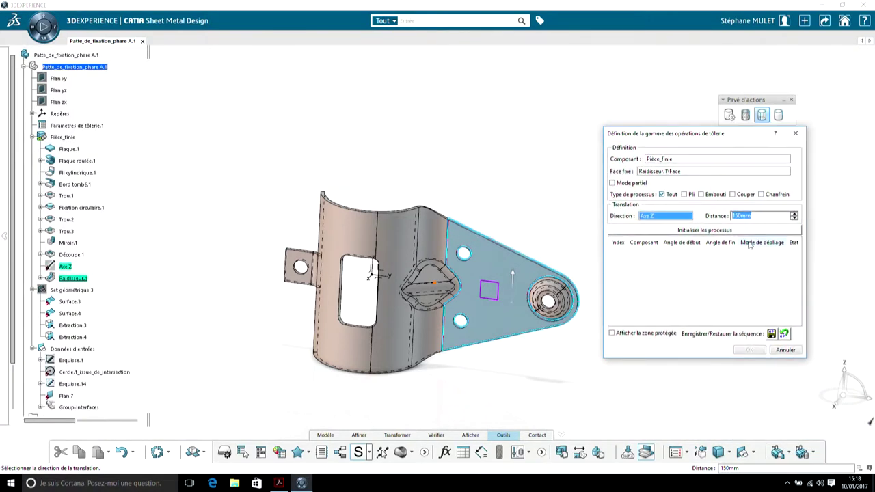
Set the translation distance to 200 mm, initialise the processes and widen the operations table to fit its contents.
{"action": "type", "text": "200"}
{"action": "left_click", "coordinate": [702, 236]}
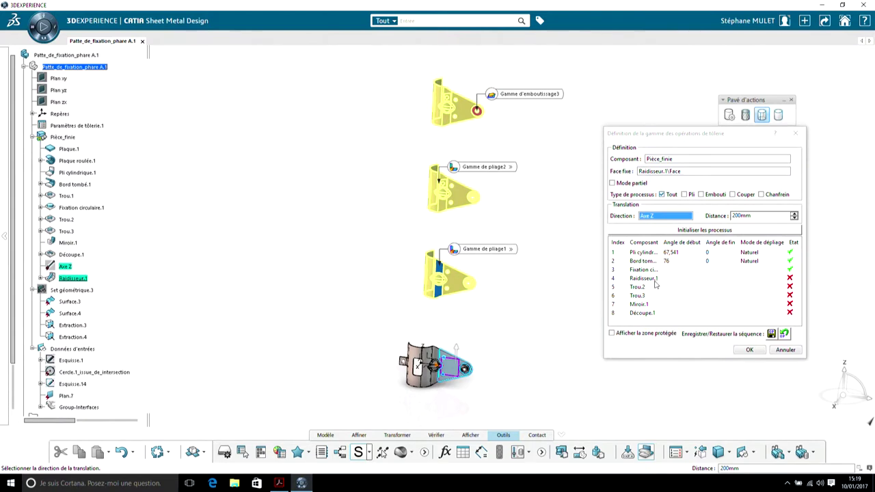
{"action": "double_click", "coordinate": [660, 242]}
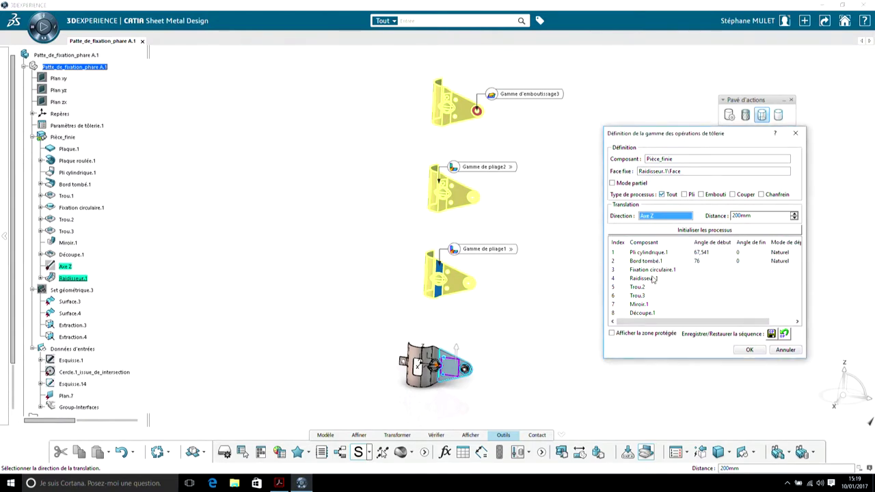
{"action": "left_click_drag", "start_coordinate": [808, 267], "coordinate": [858, 269]}
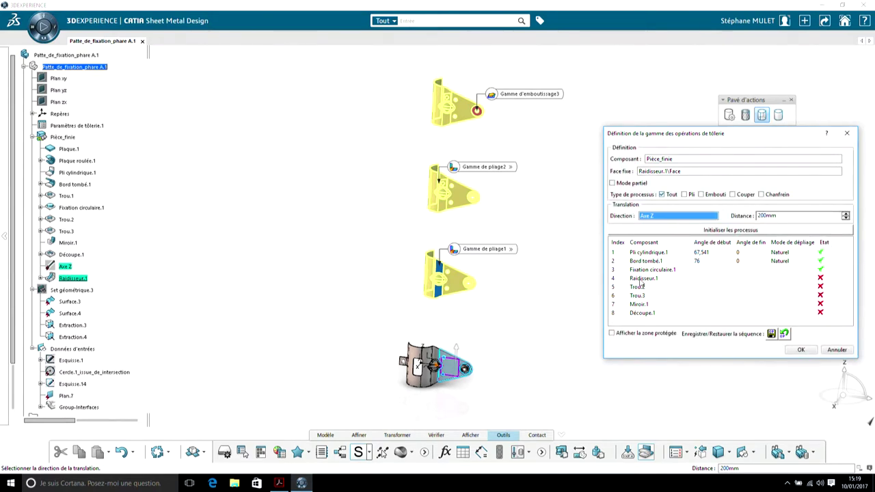
Move the Raidisseur.1 operation before Gamme de pliage 1 in the sequence.
{"action": "left_click", "coordinate": [642, 280]}
{"action": "right_click", "coordinate": [641, 279]}
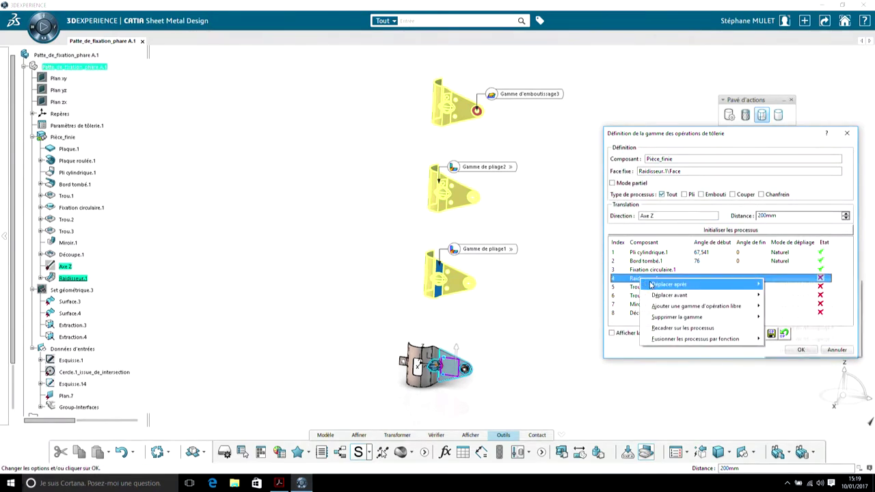
{"action": "mouse_move", "coordinate": [711, 295]}
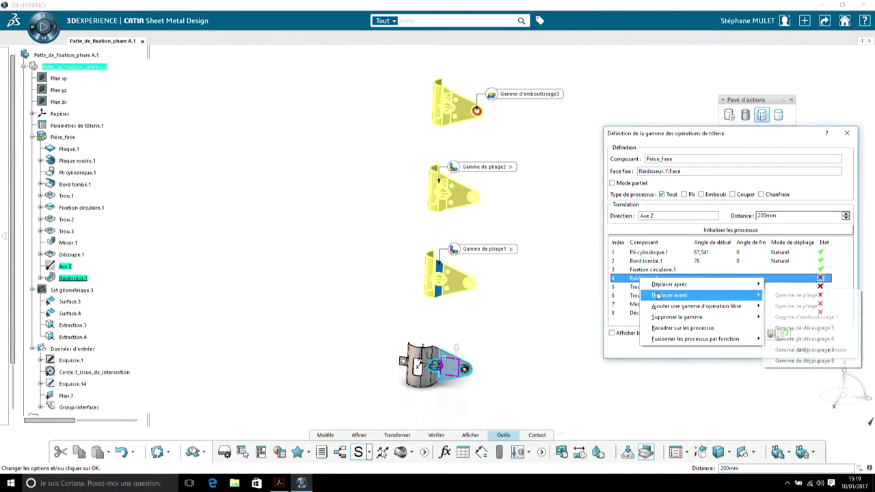
{"action": "left_click", "coordinate": [786, 296]}
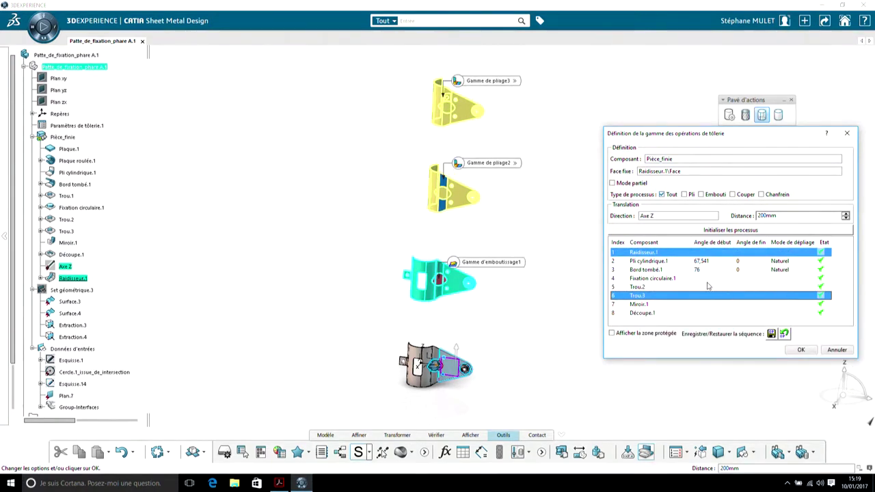
Merge the operations from Fixation circulaire.1 through Découpe.1 into one and confirm the operations sequence.
{"action": "left_click", "coordinate": [652, 280]}
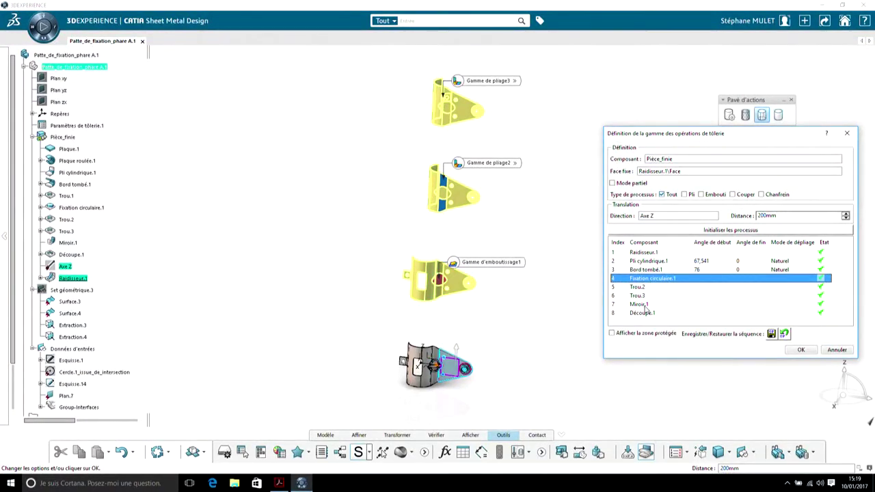
{"action": "left_click", "coordinate": [647, 313], "text": "shift"}
{"action": "right_click", "coordinate": [646, 314]}
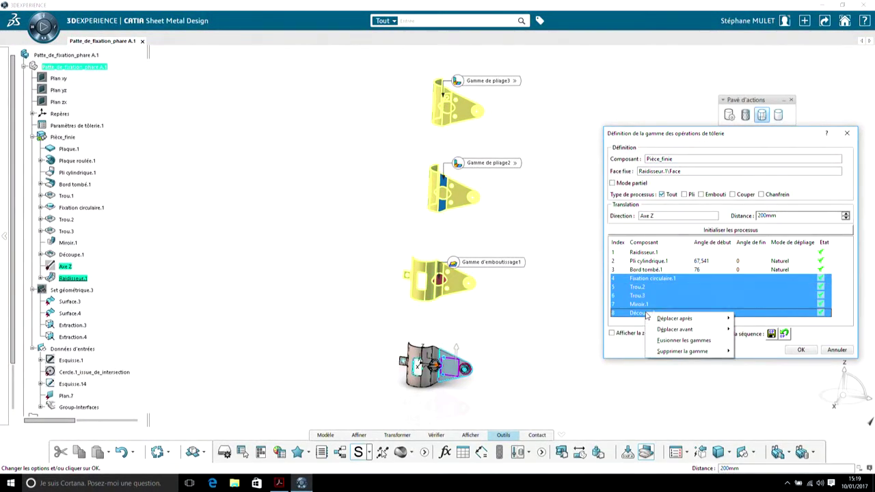
{"action": "left_click", "coordinate": [667, 341]}
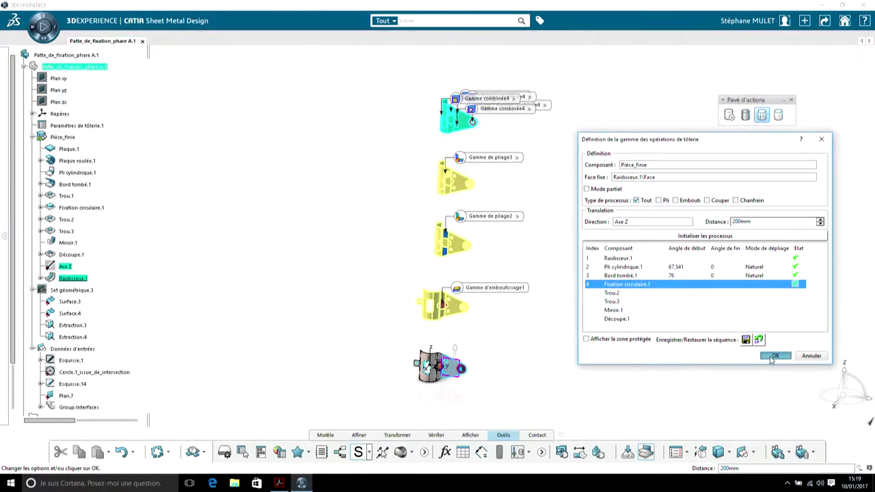
{"action": "left_click", "coordinate": [773, 357]}
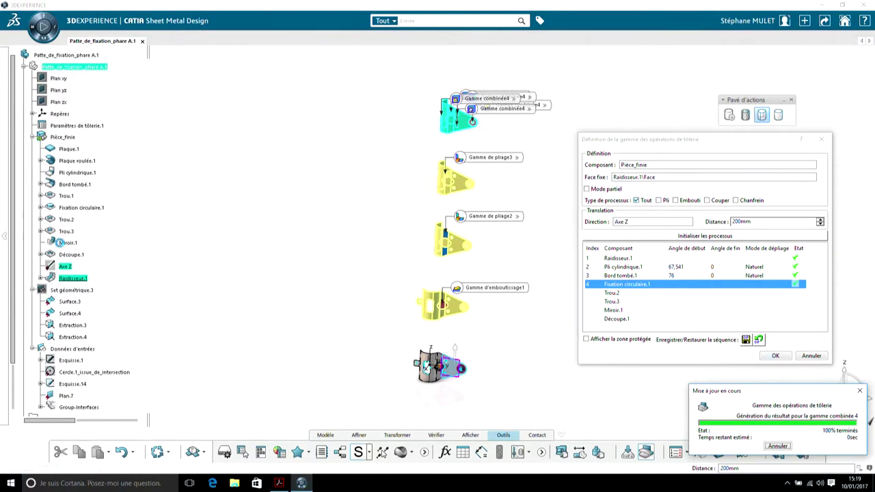
Collapse Pièce_finie in the tree and expand Gamme de pliage.2, Gamme de pliage.3 and Gamme combinée.4.
{"action": "left_click", "coordinate": [32, 136]}
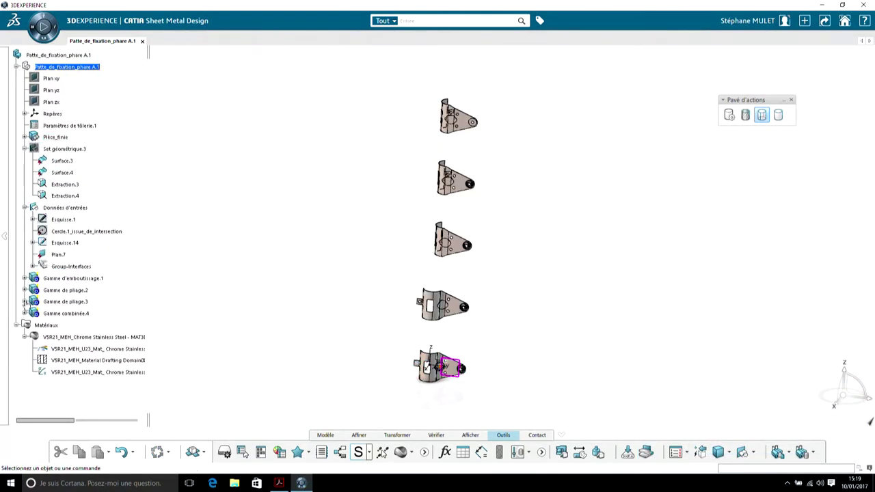
{"action": "left_click", "coordinate": [25, 290]}
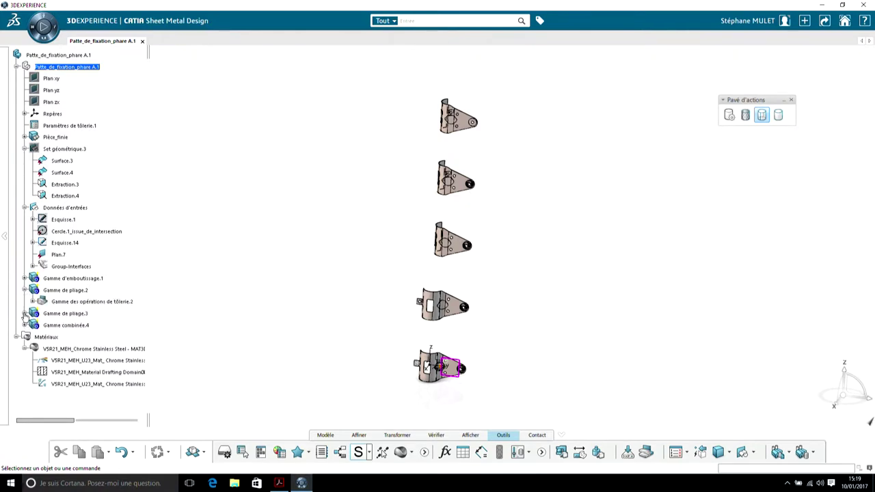
{"action": "left_click", "coordinate": [24, 314]}
{"action": "left_click", "coordinate": [25, 337]}
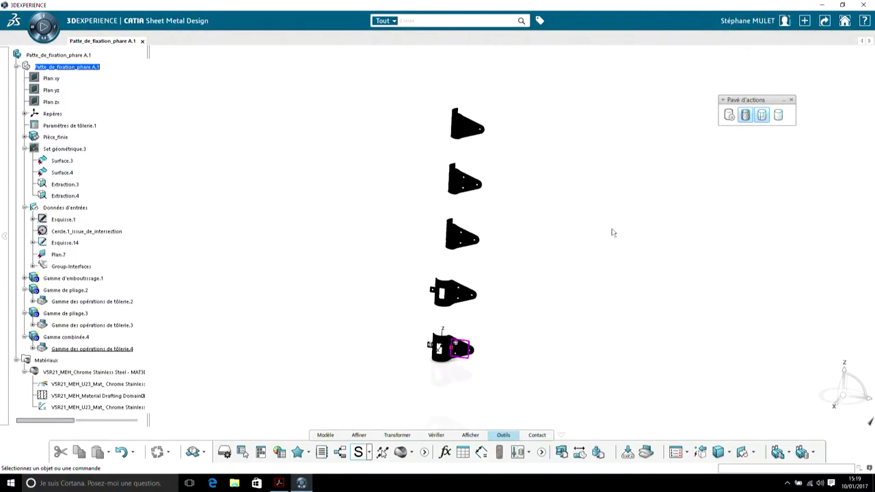
Switch the 3D display of the manufacturing stages to the customised view mode.
{"action": "middle_click_drag", "start_coordinate": [572, 246], "coordinate": [571, 208]}
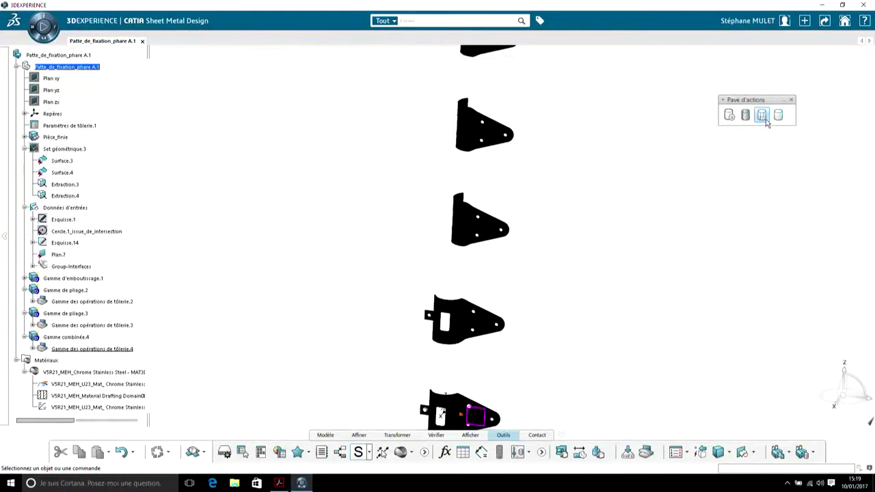
{"action": "middle_click_drag", "start_coordinate": [631, 155], "coordinate": [618, 210]}
{"action": "left_click", "coordinate": [728, 116]}
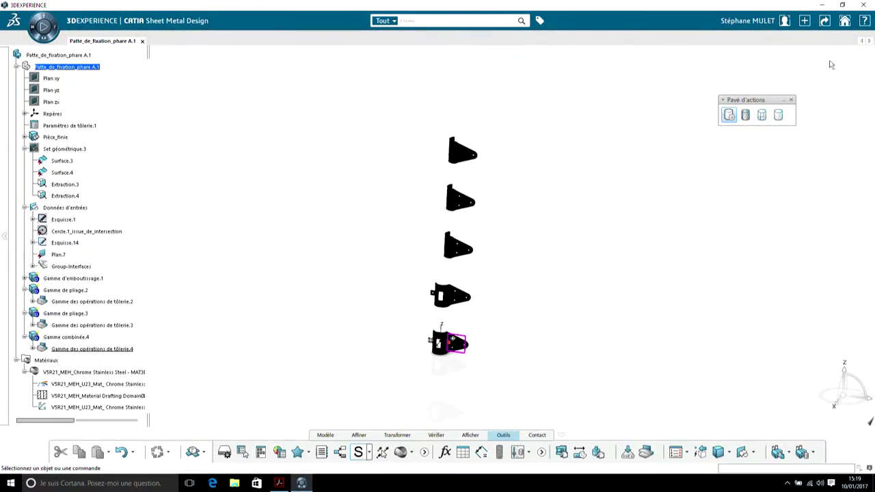
Create a new drawing titled Patte_de_fixation for the bracket.
{"action": "left_click", "coordinate": [805, 21]}
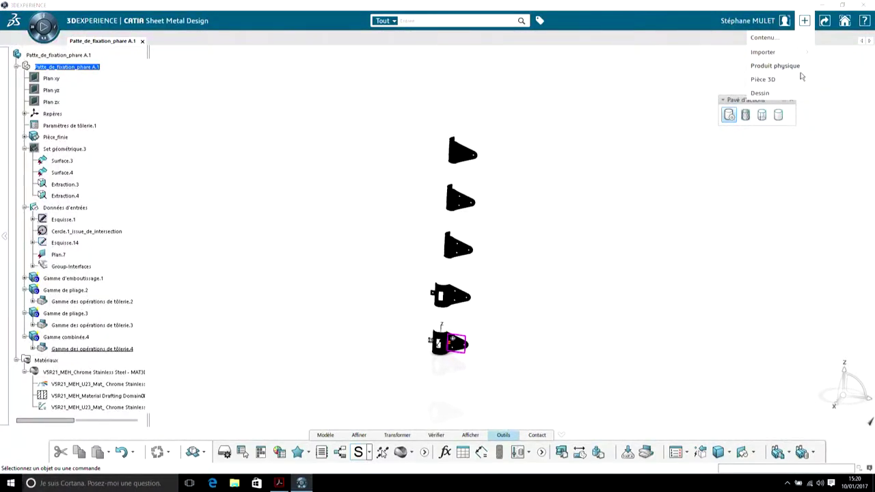
{"action": "left_click", "coordinate": [790, 93]}
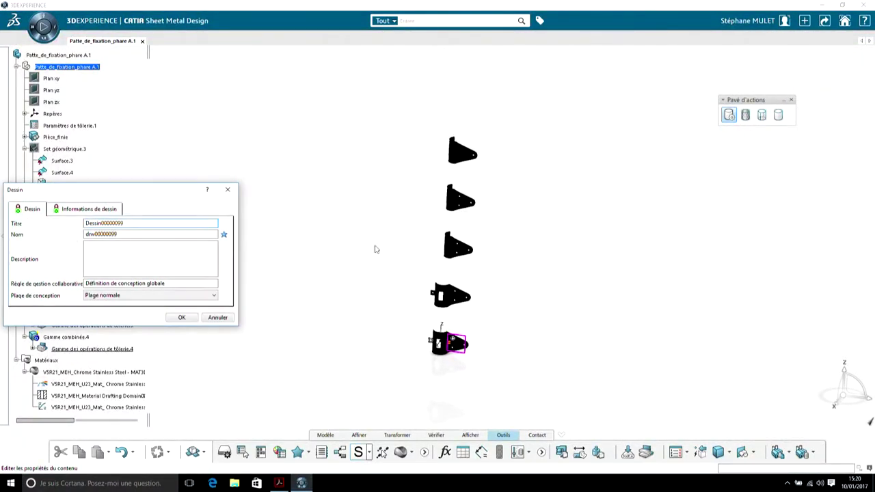
{"action": "left_click_drag", "start_coordinate": [100, 191], "coordinate": [298, 201]}
{"action": "left_click_drag", "start_coordinate": [323, 234], "coordinate": [241, 238]}
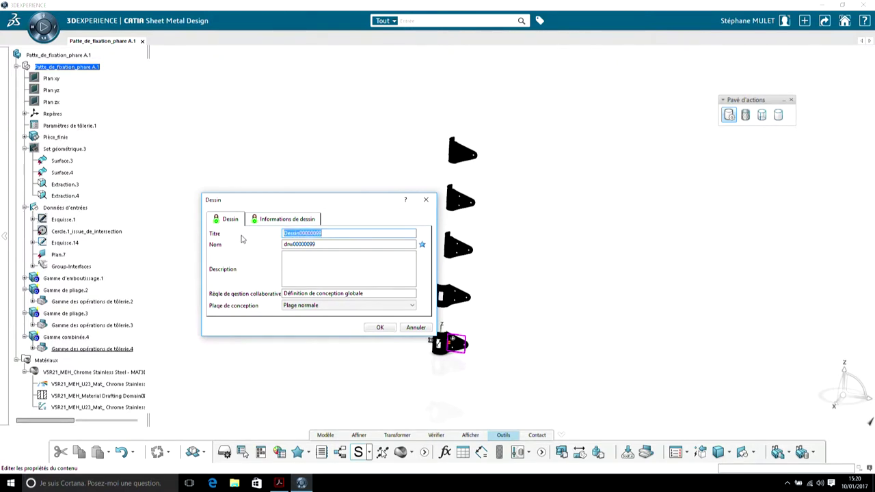
{"action": "type", "text": "Patte_de_fixation"}
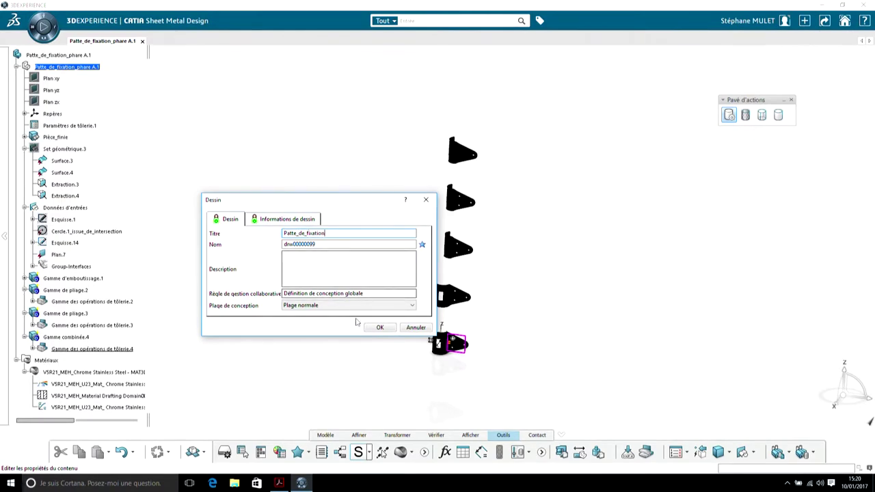
{"action": "left_click", "coordinate": [379, 328]}
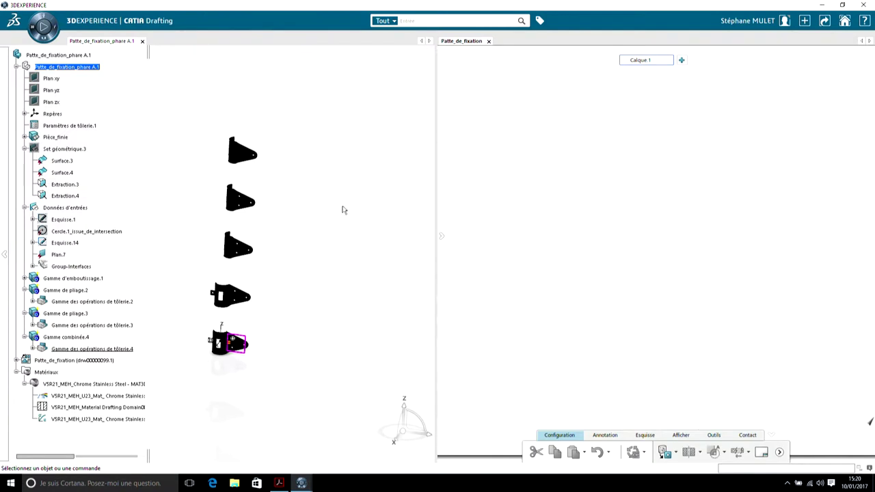
Turn on the grid display on the drawing sheet and frame the whole sheet.
{"action": "left_click", "coordinate": [321, 186]}
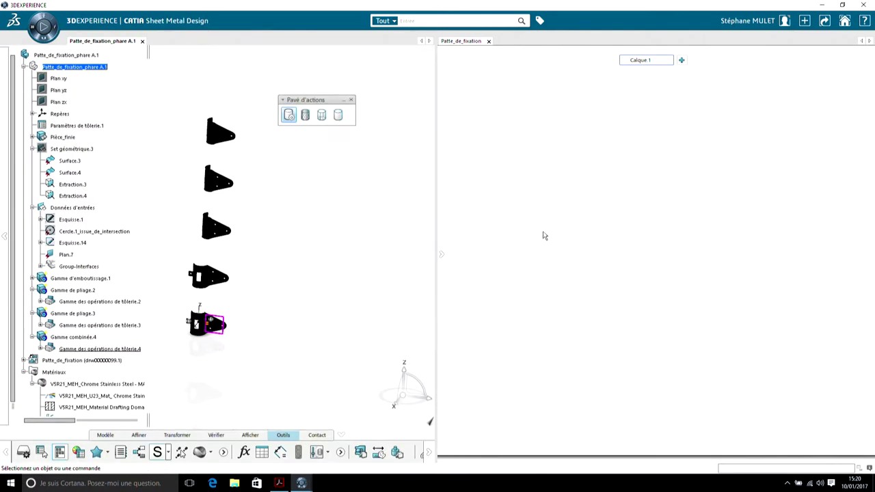
{"action": "left_click", "coordinate": [545, 237]}
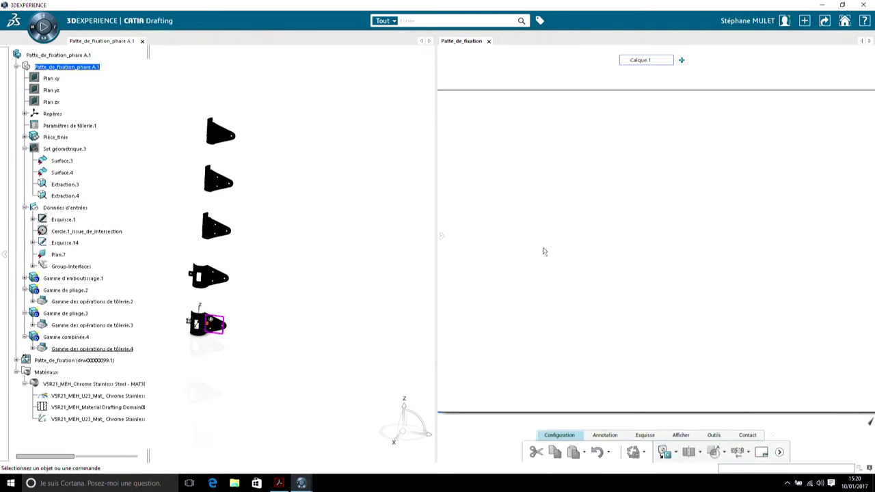
{"action": "left_click", "coordinate": [681, 436]}
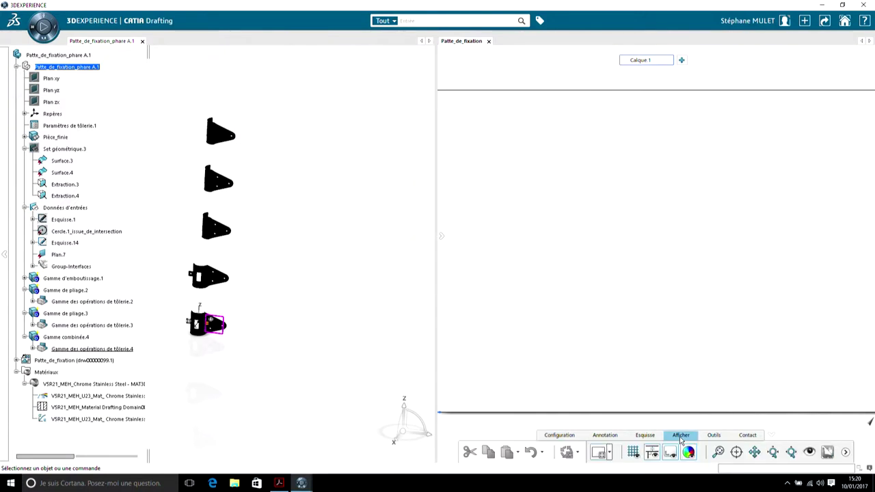
{"action": "left_click", "coordinate": [633, 452]}
{"action": "scroll", "coordinate": [614, 251], "scroll_direction": "down", "scroll_amount": 3}
{"action": "middle_click_drag", "start_coordinate": [614, 252], "coordinate": [614, 255]}
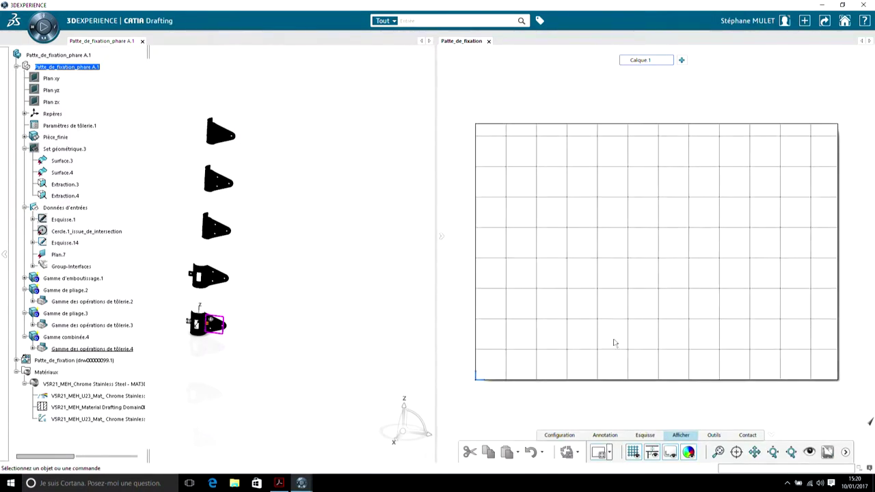
Create a front view of the Pièce_finie body on Calque.1.
{"action": "left_click", "coordinate": [567, 435]}
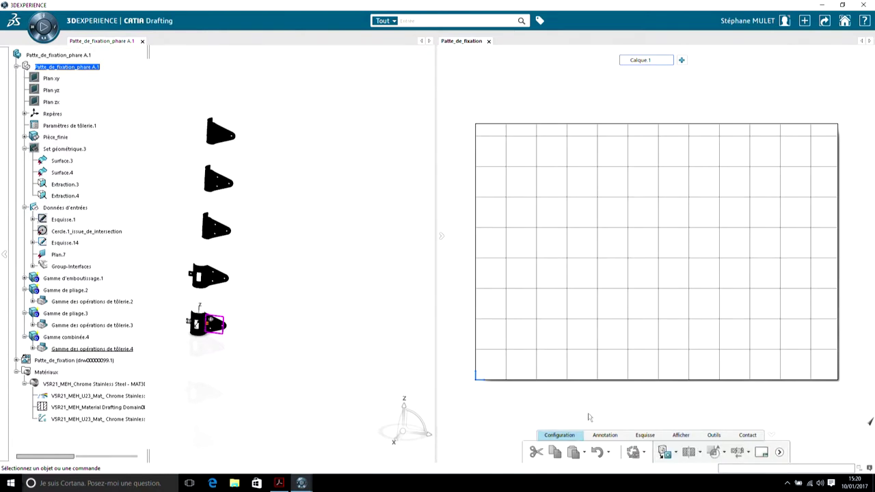
{"action": "left_click", "coordinate": [665, 453]}
{"action": "left_click", "coordinate": [59, 137]}
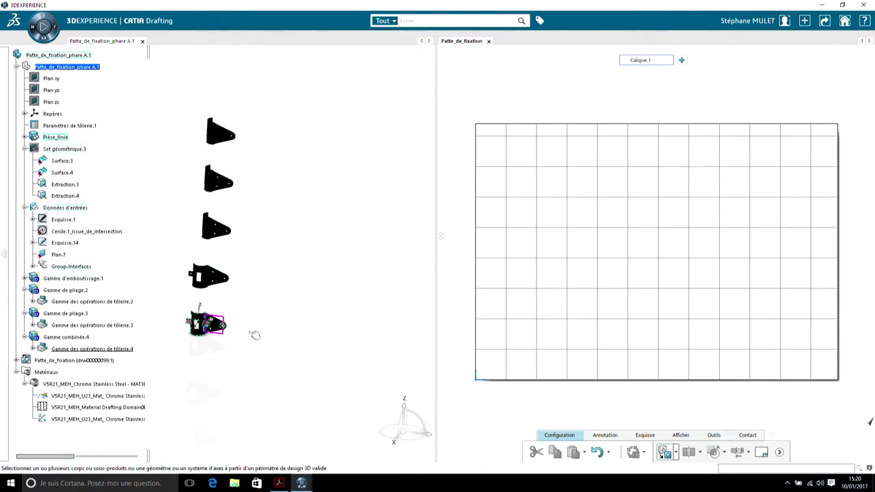
{"action": "left_click", "coordinate": [228, 334]}
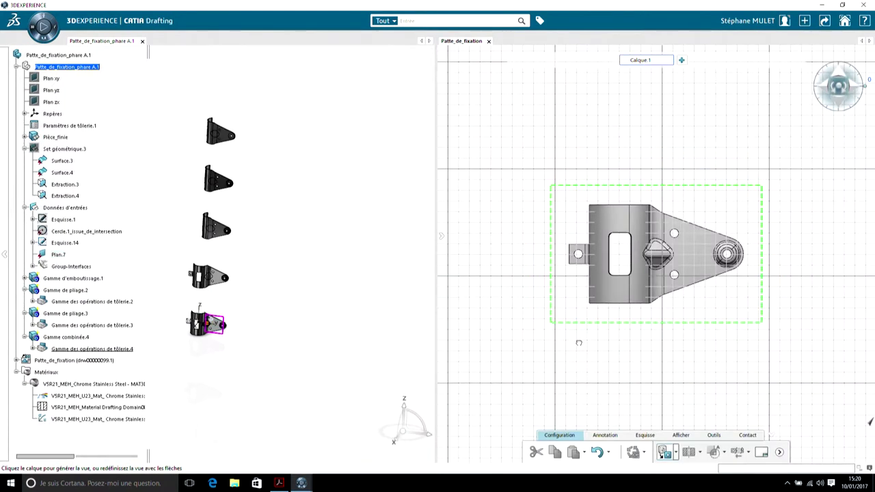
{"action": "left_click", "coordinate": [579, 342]}
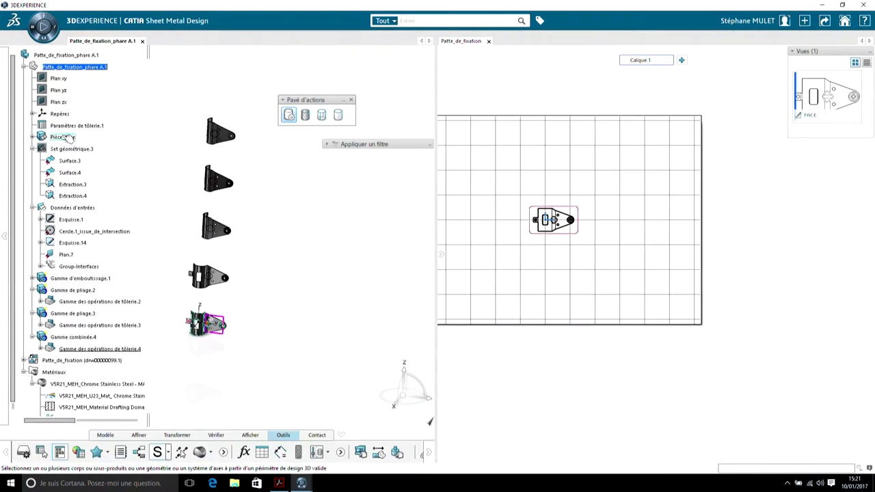
Create an unfolded view of the finished bracket from its flat face and place it beside the front view.
{"action": "left_click", "coordinate": [227, 318]}
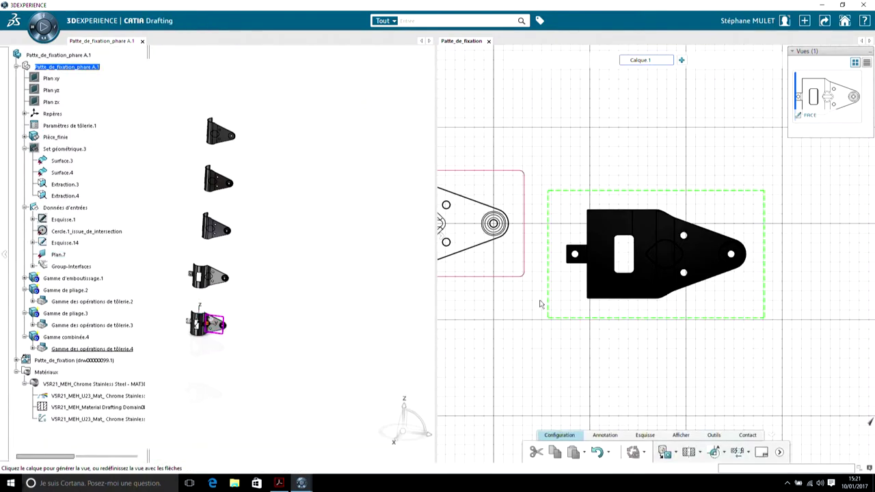
{"action": "left_click", "coordinate": [540, 304]}
{"action": "middle_click_drag", "start_coordinate": [532, 299], "coordinate": [579, 347]}
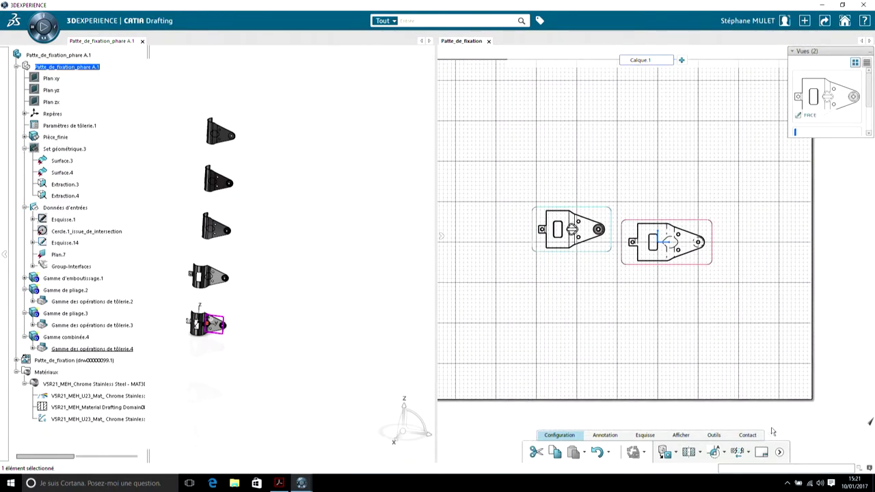
Generate the sheet metal operations table for Patte_de_fixation_phare A.1 in Multicalque and Génération modes.
{"action": "left_click", "coordinate": [778, 452]}
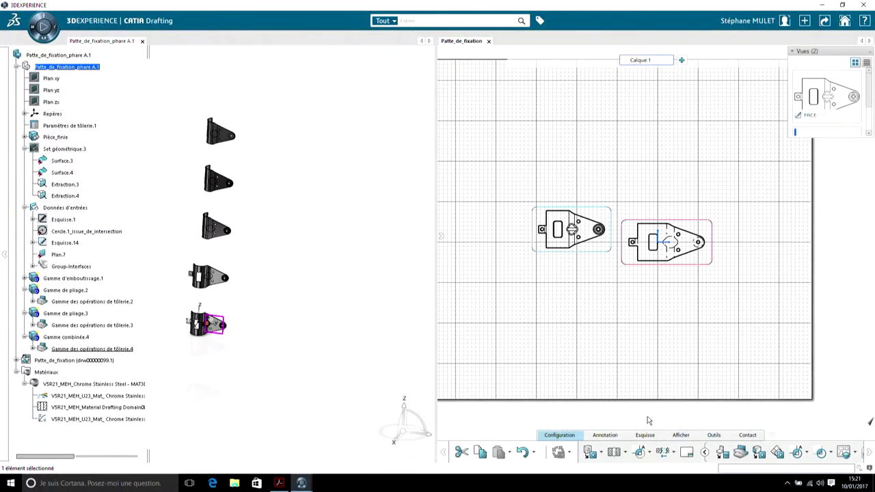
{"action": "middle_click_drag", "start_coordinate": [632, 403], "coordinate": [601, 376]}
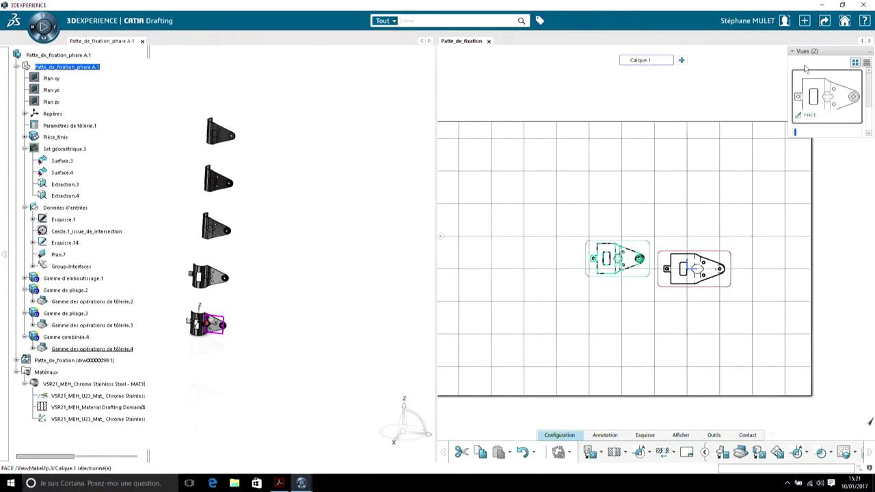
{"action": "middle_click_drag", "start_coordinate": [458, 65], "coordinate": [506, 108]}
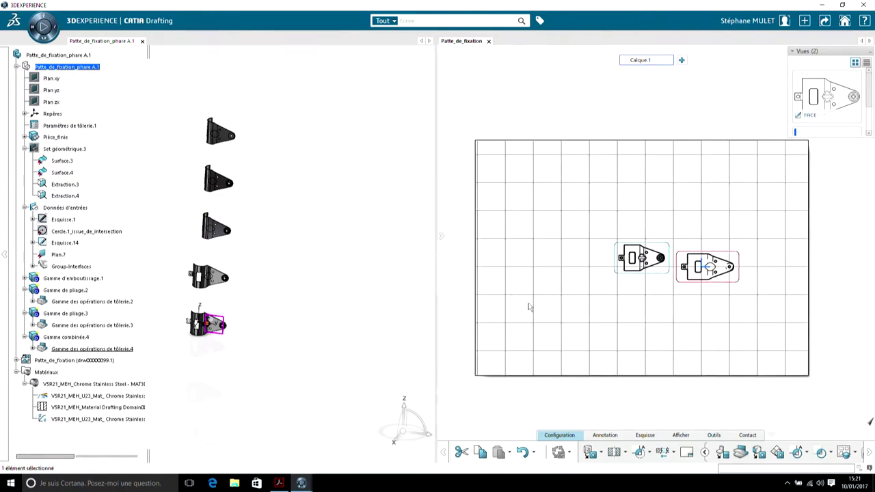
{"action": "left_click", "coordinate": [741, 452]}
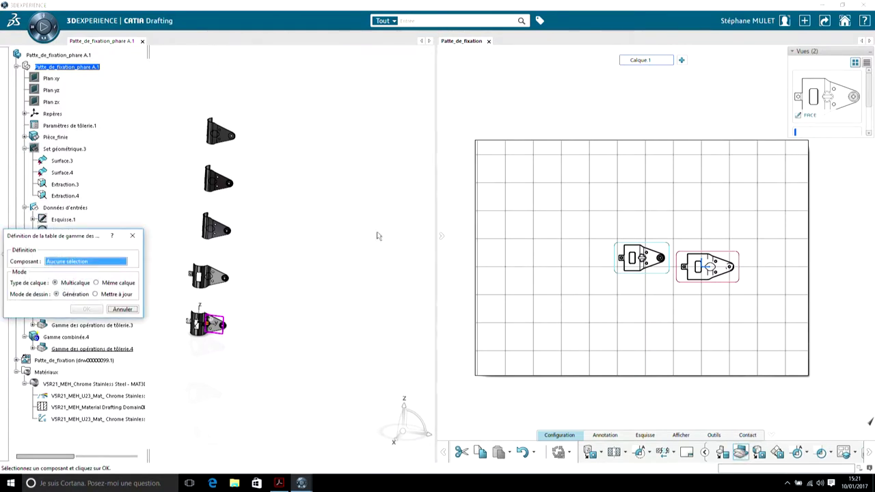
{"action": "left_click_drag", "start_coordinate": [70, 239], "coordinate": [423, 227]}
{"action": "double_click", "coordinate": [72, 67]}
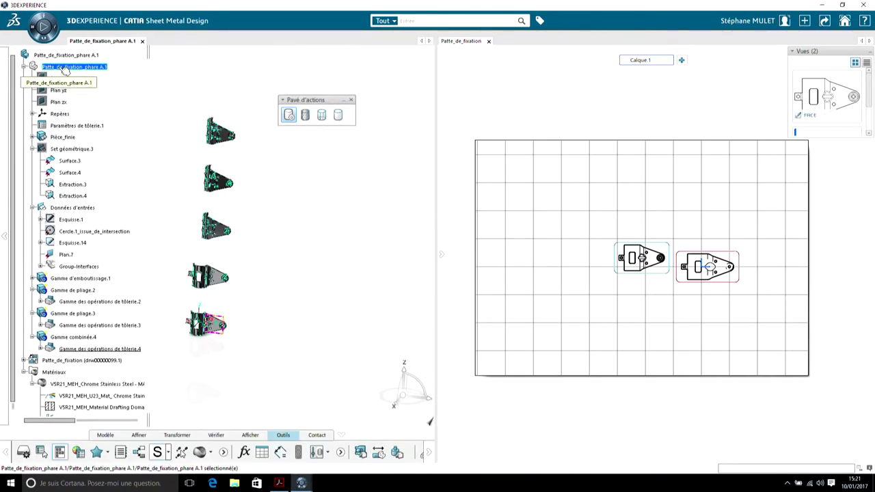
{"action": "left_click", "coordinate": [63, 68]}
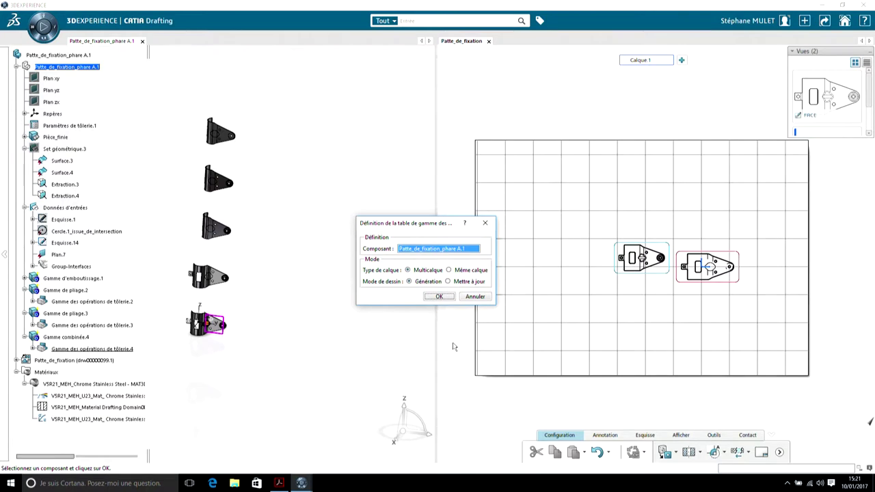
{"action": "left_click", "coordinate": [437, 297]}
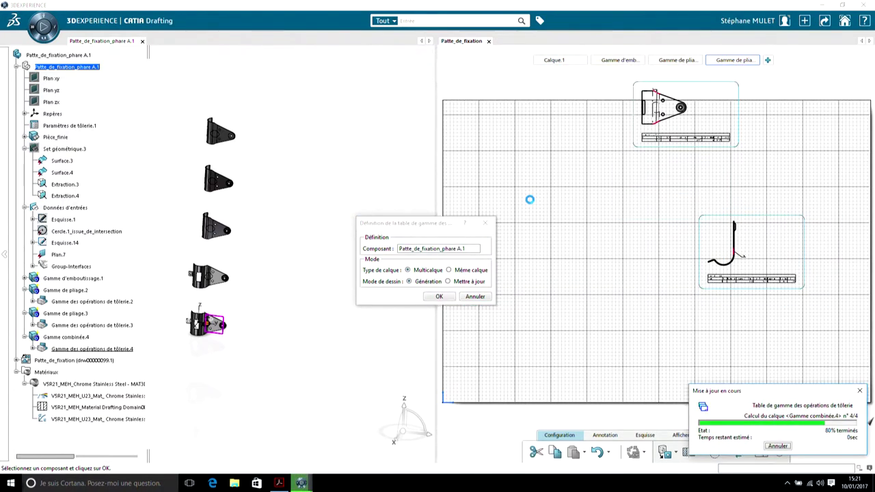
Dock the drawing as a full-width tab and spread out the front and unfolded views on the Gamme d'emboutissage.1 sheet.
{"action": "left_click", "coordinate": [572, 63]}
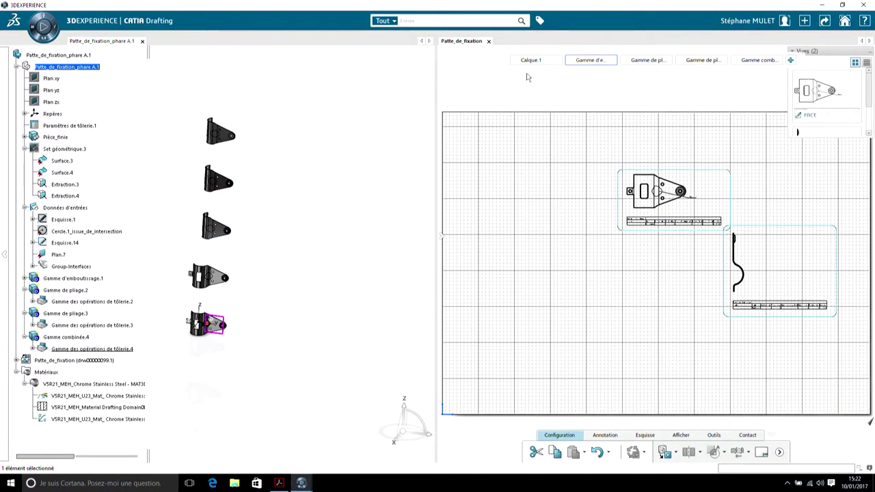
{"action": "left_click_drag", "start_coordinate": [467, 47], "coordinate": [340, 43]}
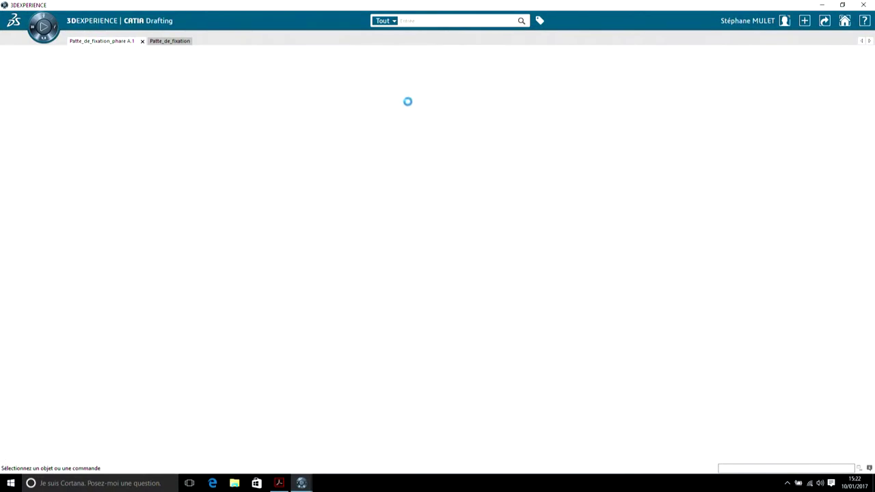
{"action": "middle_click_drag", "start_coordinate": [374, 235], "coordinate": [336, 238]}
{"action": "left_click_drag", "start_coordinate": [370, 251], "coordinate": [206, 305]}
{"action": "left_click_drag", "start_coordinate": [574, 404], "coordinate": [474, 358]}
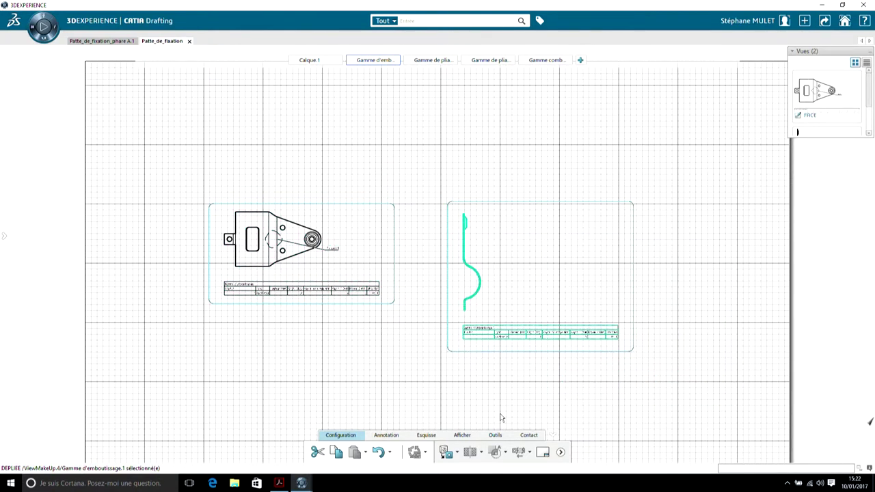
Reposition the views on the Gamme de pliage.2 and Gamme de pliage.3 sheets.
{"action": "left_click", "coordinate": [431, 60]}
{"action": "left_click_drag", "start_coordinate": [441, 150], "coordinate": [323, 298]}
{"action": "left_click", "coordinate": [492, 60]}
{"action": "left_click", "coordinate": [488, 291]}
{"action": "left_click_drag", "start_coordinate": [488, 291], "coordinate": [339, 288]}
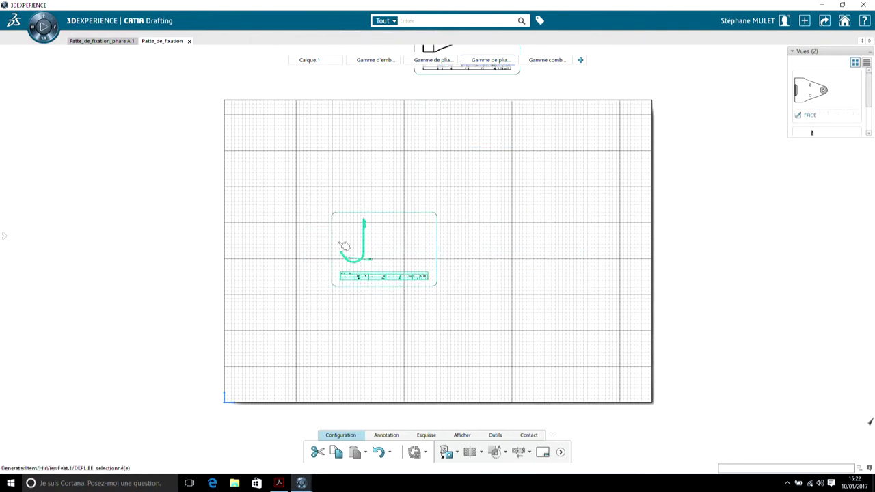
Create the frame and title block "Dessin cartouche - modèle 2" on Calque.1, applying it to the current sheet only.
{"action": "left_click", "coordinate": [322, 59]}
{"action": "scroll", "coordinate": [369, 294], "scroll_direction": "up", "scroll_amount": 2}
{"action": "scroll", "coordinate": [383, 269], "scroll_direction": "down", "scroll_amount": 3}
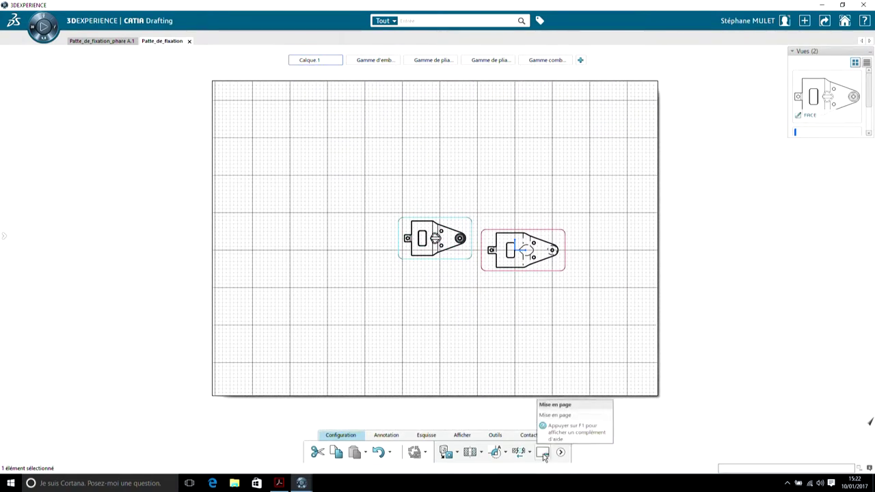
{"action": "left_click", "coordinate": [545, 458]}
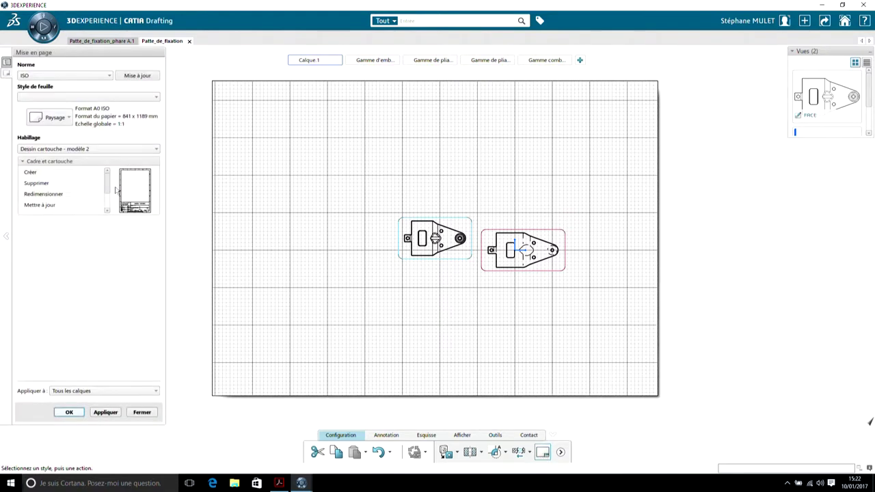
{"action": "left_click", "coordinate": [45, 175]}
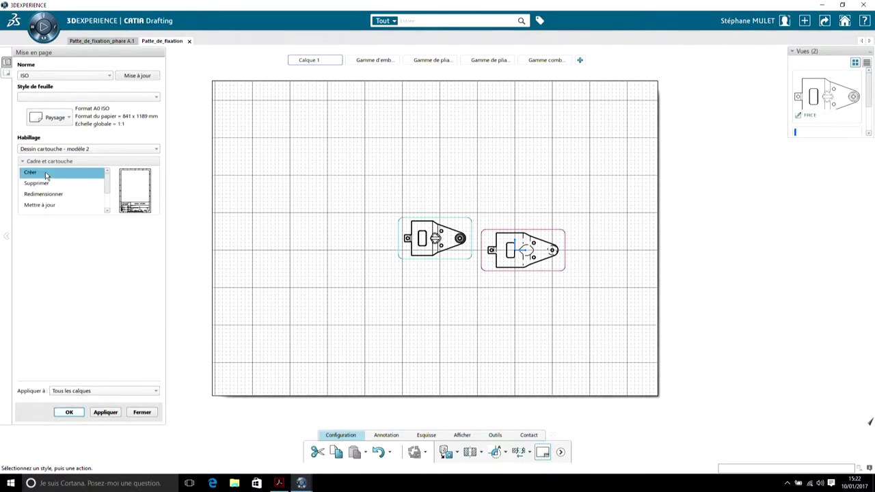
{"action": "left_click", "coordinate": [93, 391]}
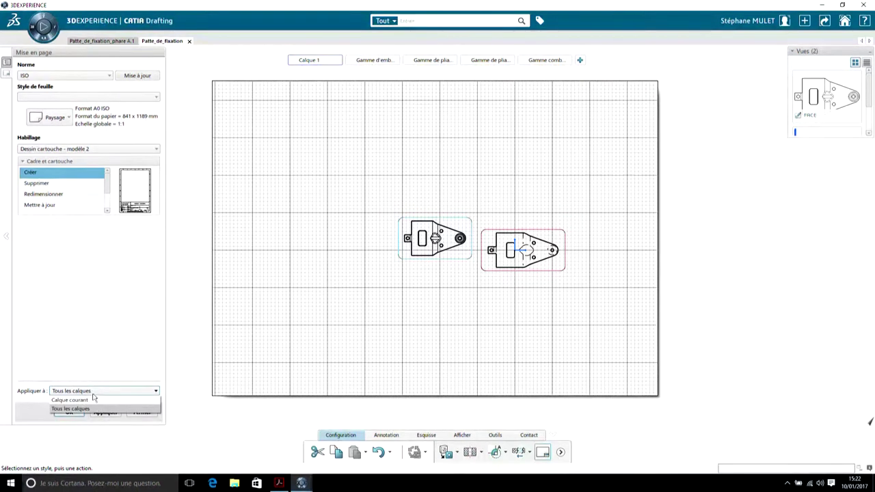
{"action": "left_click", "coordinate": [71, 400]}
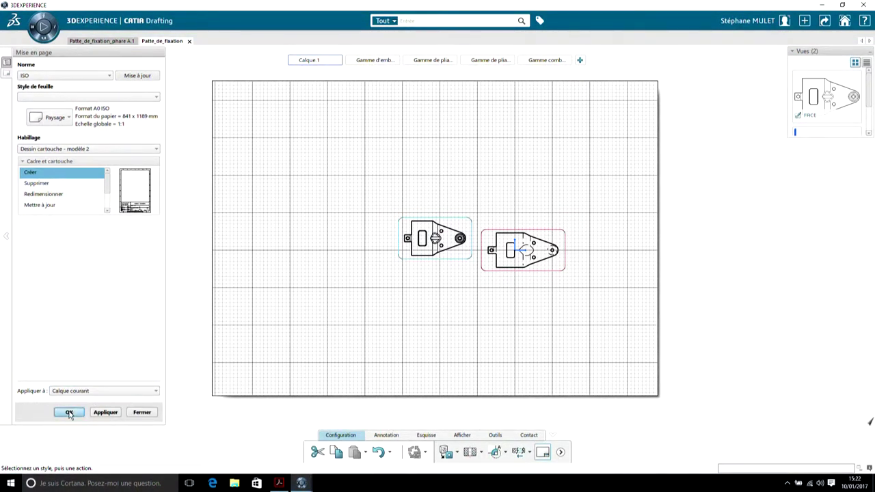
{"action": "left_click", "coordinate": [139, 150]}
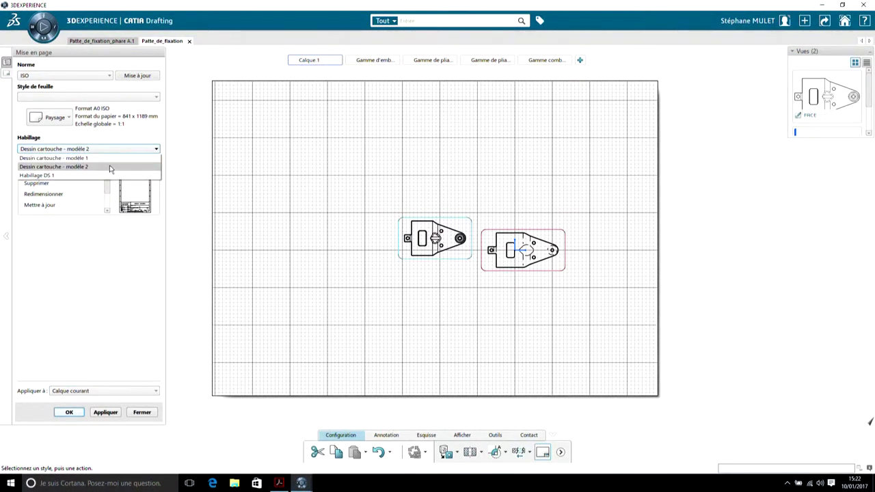
{"action": "left_click", "coordinate": [110, 167]}
{"action": "left_click", "coordinate": [68, 413]}
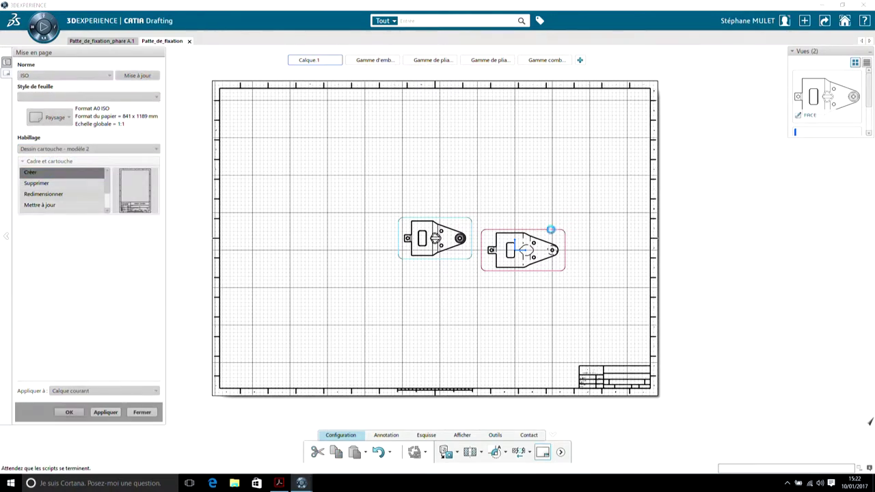
Move the unfolded view and the front view of Calque.1 down so they sit side by side above the title block.
{"action": "middle_click_drag", "start_coordinate": [518, 332], "coordinate": [435, 213]}
{"action": "mouse_move", "coordinate": [445, 317]}
{"action": "middle_mouse_down"}
{"action": "mouse_move", "coordinate": [439, 300]}
{"action": "mouse_move", "coordinate": [475, 301]}
{"action": "mouse_move", "coordinate": [479, 289]}
{"action": "mouse_move", "coordinate": [424, 247]}
{"action": "mouse_move", "coordinate": [418, 281]}
{"action": "mouse_move", "coordinate": [472, 324]}
{"action": "middle_mouse_up"}
{"action": "left_click_drag", "start_coordinate": [512, 241], "coordinate": [514, 338]}
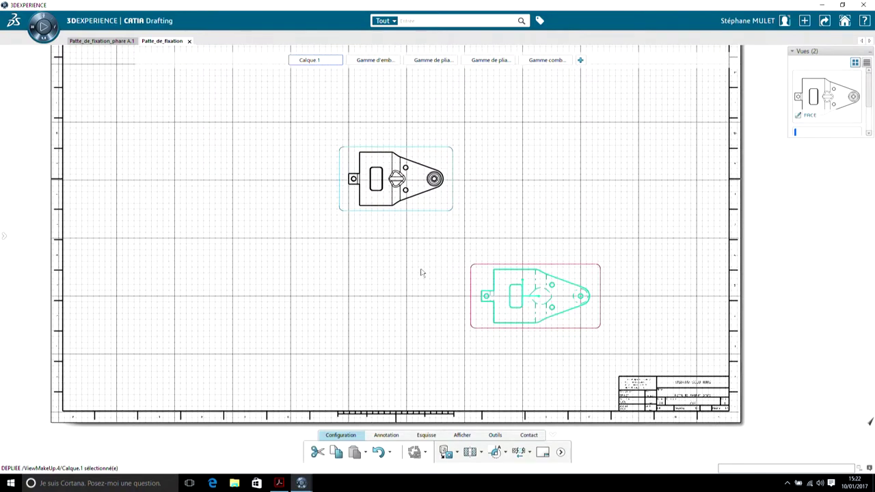
{"action": "left_click", "coordinate": [358, 214]}
{"action": "left_click_drag", "start_coordinate": [357, 215], "coordinate": [351, 344]}
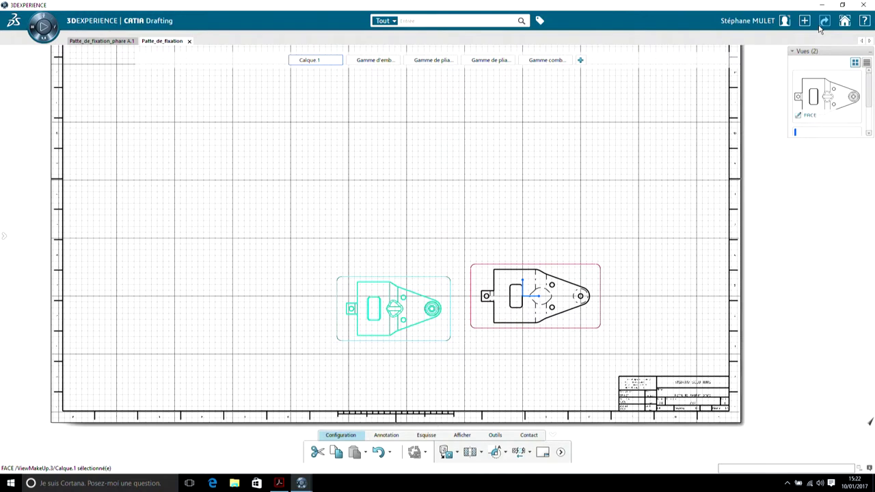
Close the drawing and widen the specification tree to inspect the Patte_de_fixation drawing attached to the part.
{"action": "left_click", "coordinate": [188, 42]}
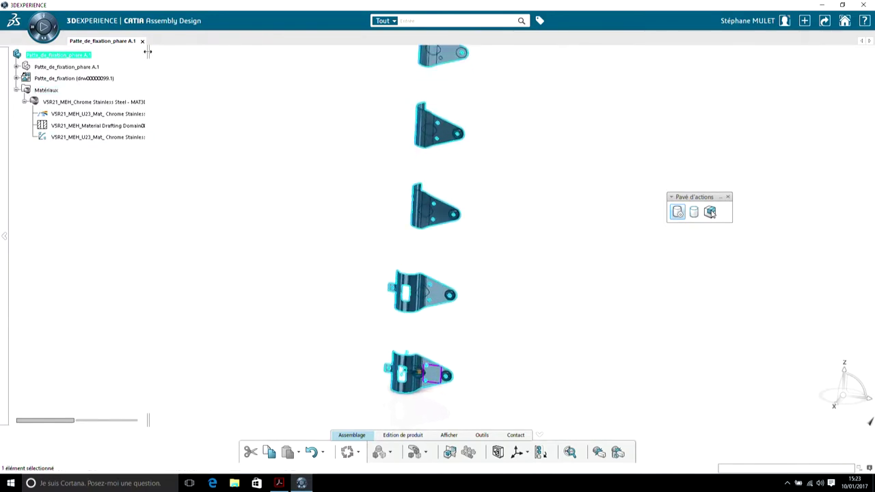
{"action": "left_click_drag", "start_coordinate": [154, 51], "coordinate": [237, 57]}
{"action": "left_click", "coordinate": [82, 79]}
{"action": "left_click", "coordinate": [94, 79]}
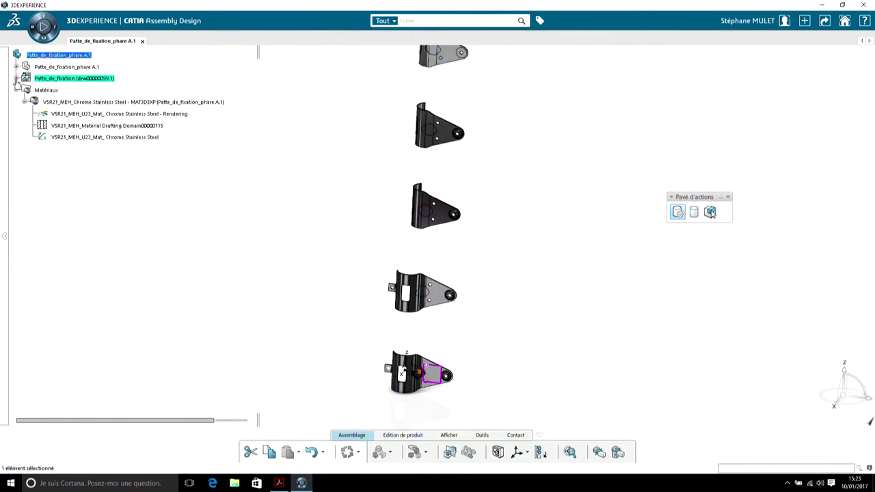
{"action": "left_click", "coordinate": [54, 80]}
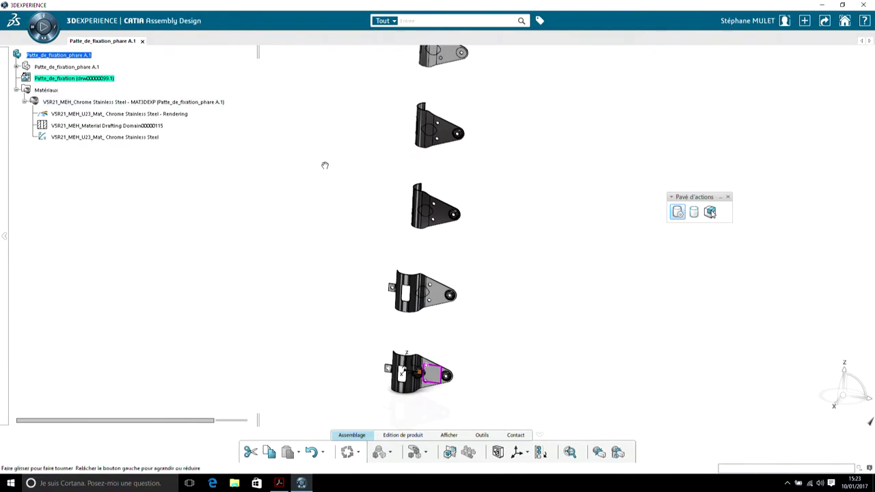
{"action": "scroll", "coordinate": [322, 188], "scroll_direction": "down", "scroll_amount": 3}
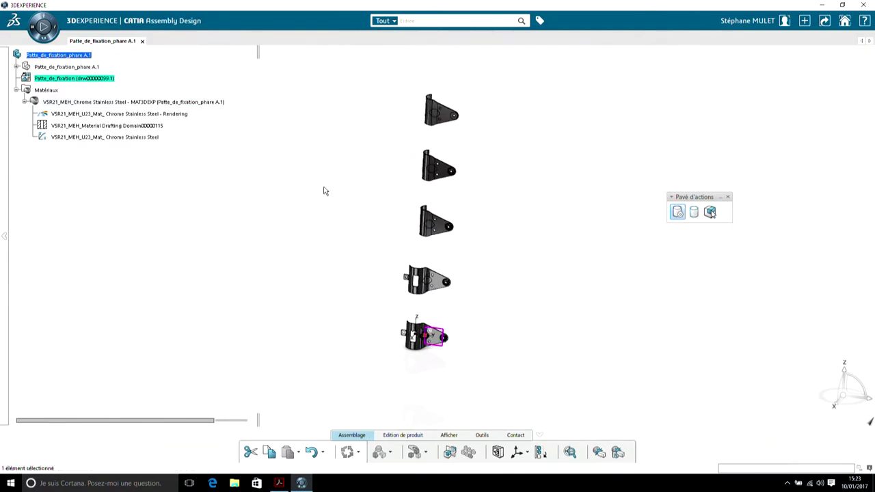
{"action": "left_click", "coordinate": [825, 22]}
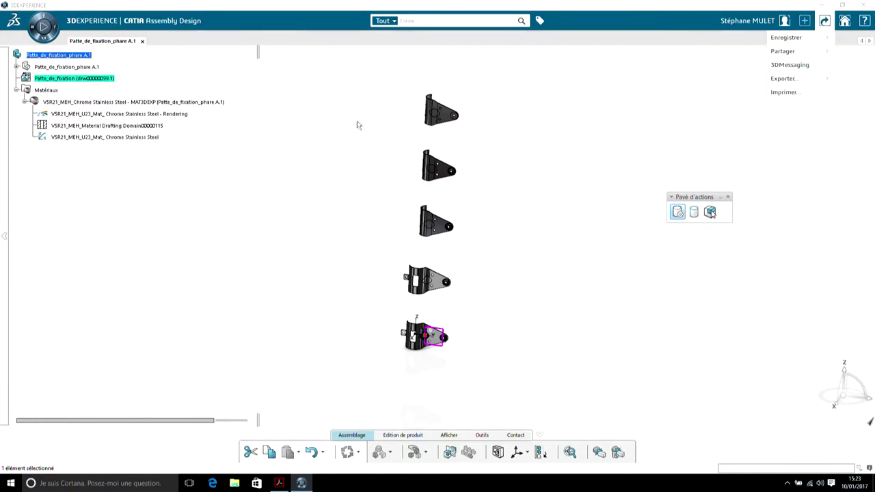
Expand the part and hide Gamme d'emboutissage.1, Gamme de pliage.2, Gamme de pliage.3 and Gamme combinée.4 together.
{"action": "left_click", "coordinate": [17, 67]}
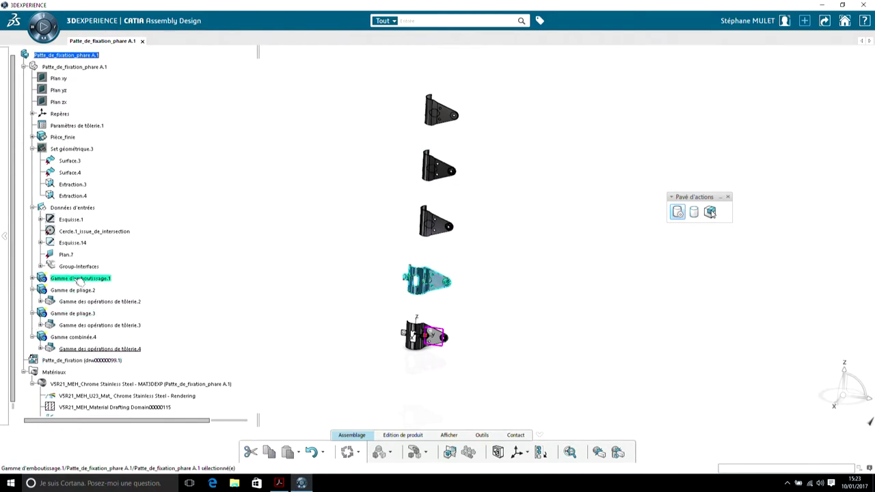
{"action": "left_click", "coordinate": [74, 338], "text": "shift"}
{"action": "right_click", "coordinate": [73, 340]}
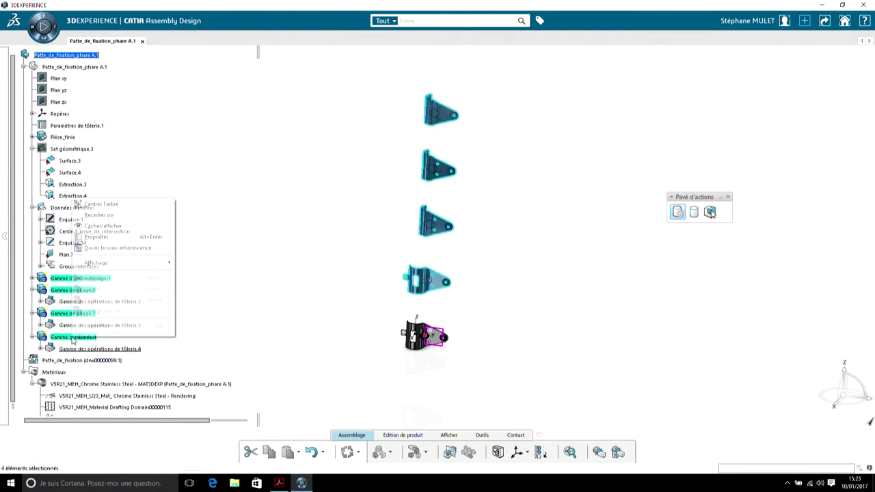
{"action": "left_click", "coordinate": [98, 226]}
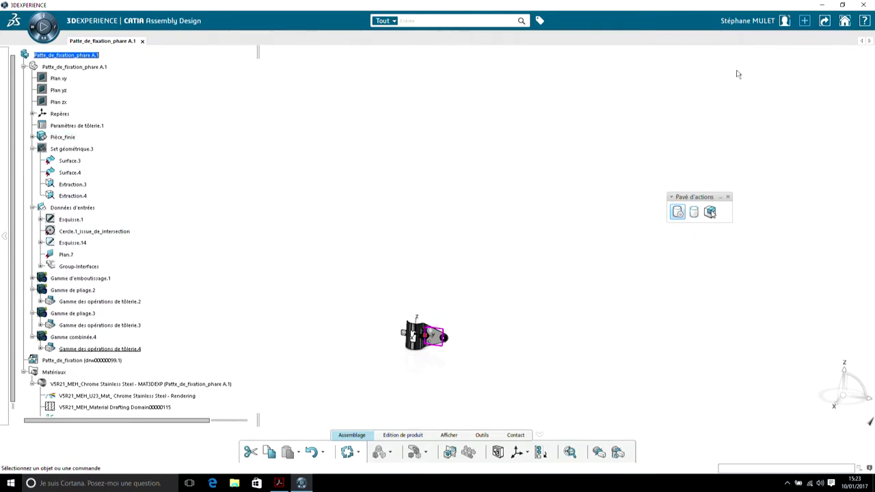
Hide the reference plane Plan.7 so the finished bracket is shown without it.
{"action": "right_click", "coordinate": [446, 335]}
{"action": "left_click", "coordinate": [467, 355]}
{"action": "middle_click_drag", "start_coordinate": [378, 223], "coordinate": [324, 86]}
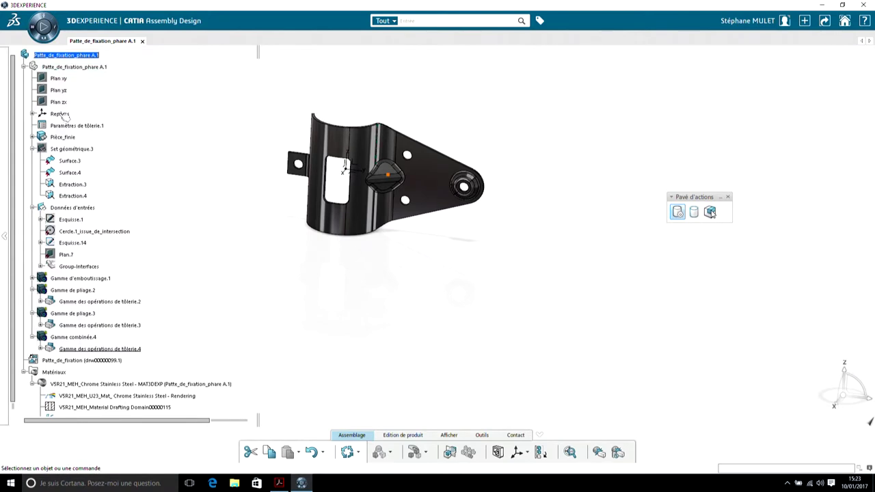
Hide the axis system Repère.1 and save the part.
{"action": "left_click", "coordinate": [32, 114]}
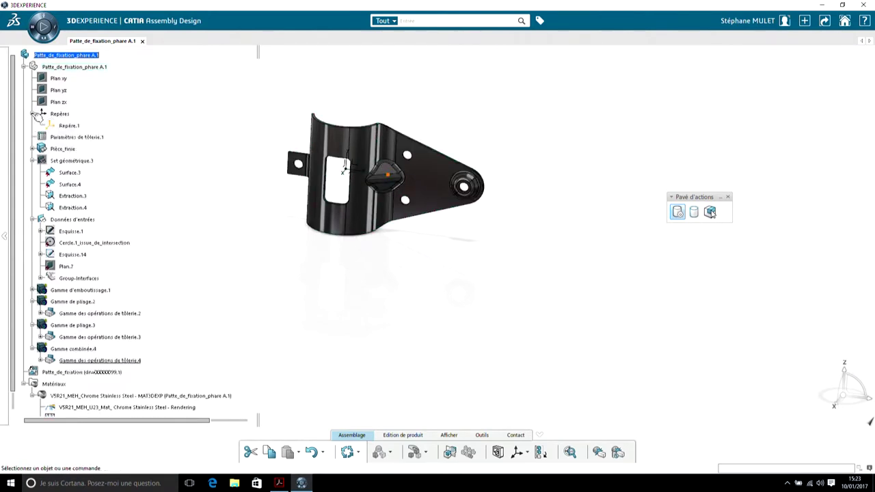
{"action": "right_click", "coordinate": [68, 126]}
{"action": "left_click", "coordinate": [91, 153]}
{"action": "left_click", "coordinate": [825, 22]}
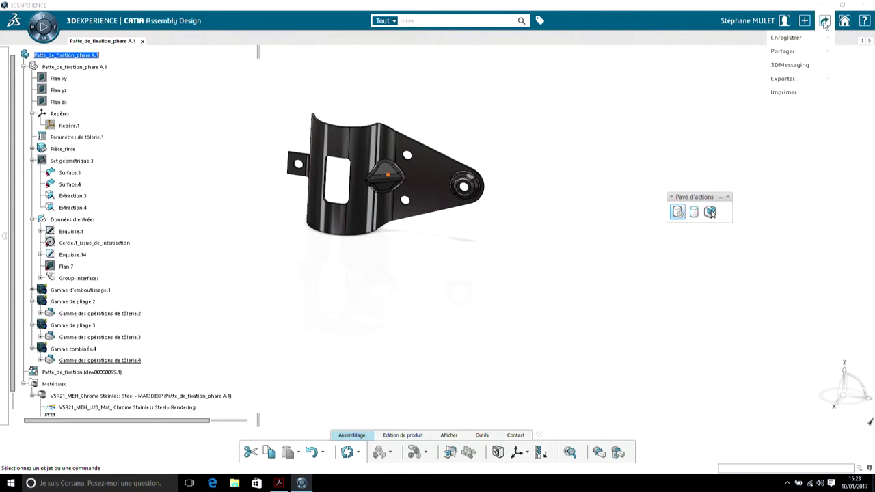
{"action": "left_click", "coordinate": [787, 37]}
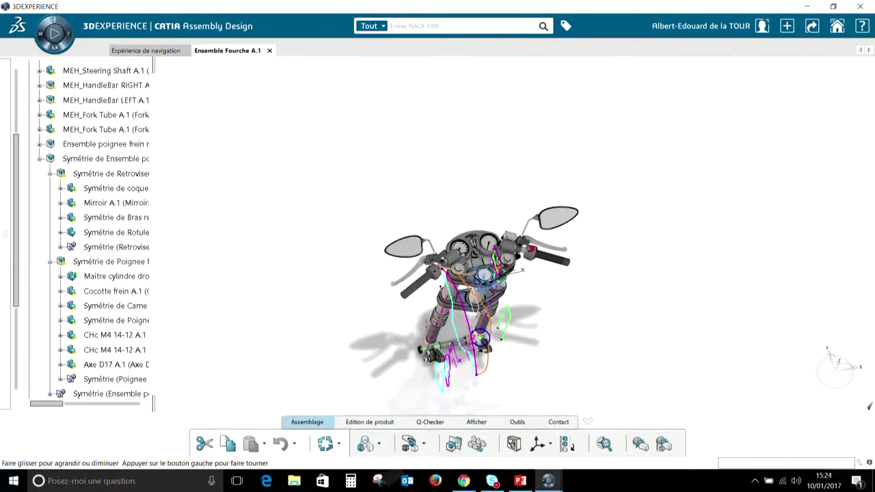
{"action": "middle_click_drag", "start_coordinate": [410, 287], "coordinate": [555, 149]}
{"action": "middle_click_drag", "start_coordinate": [366, 252], "coordinate": [356, 281]}
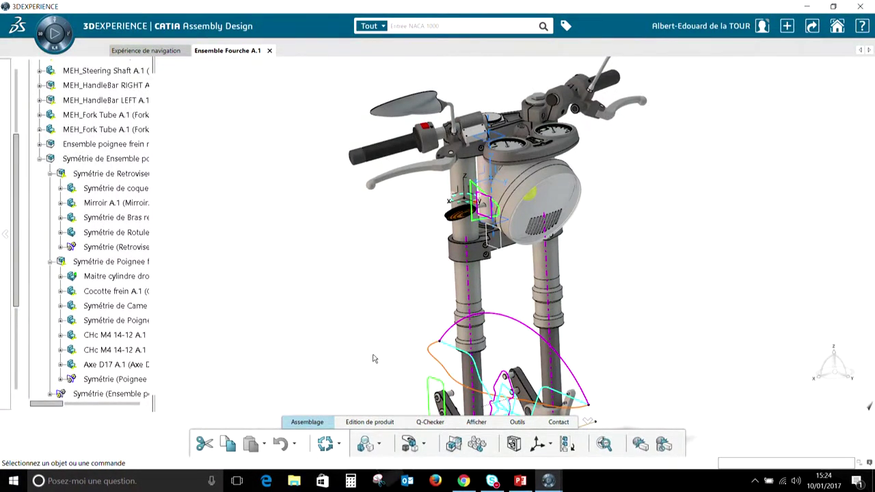
Update the Ensemble Fourche assembly, accepting the update of its objects.
{"action": "left_click", "coordinate": [373, 423]}
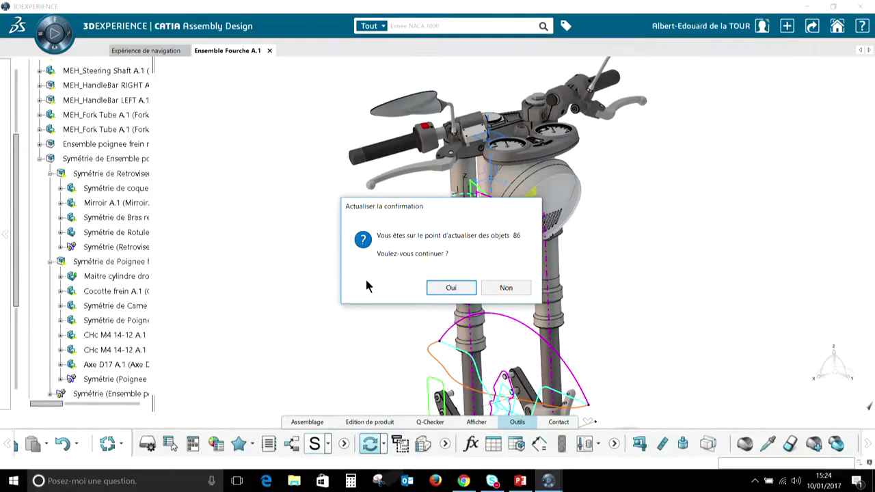
{"action": "left_click", "coordinate": [457, 288]}
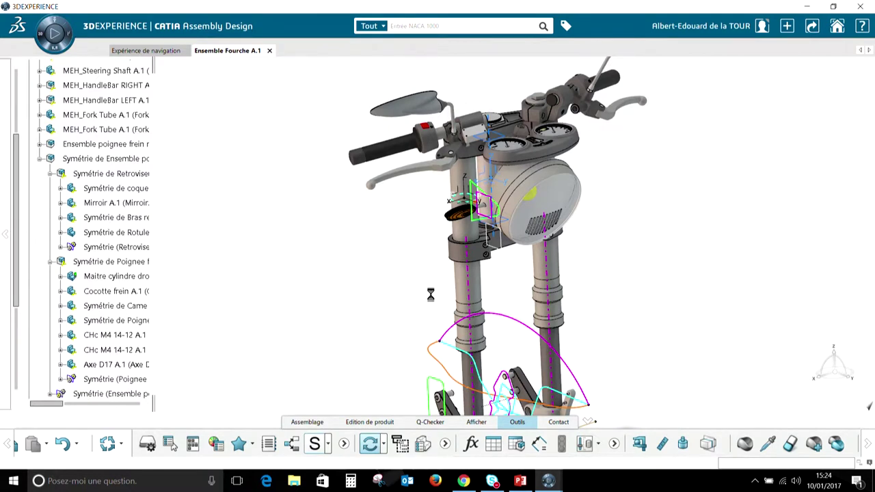
{"action": "middle_click_drag", "start_coordinate": [575, 289], "coordinate": [344, 275]}
Locate the bracket in the tree and show the hidden second Patte_de_fixation_phare with the screws and nuts under Support Phare.
{"action": "left_click_drag", "start_coordinate": [23, 201], "coordinate": [26, 125]}
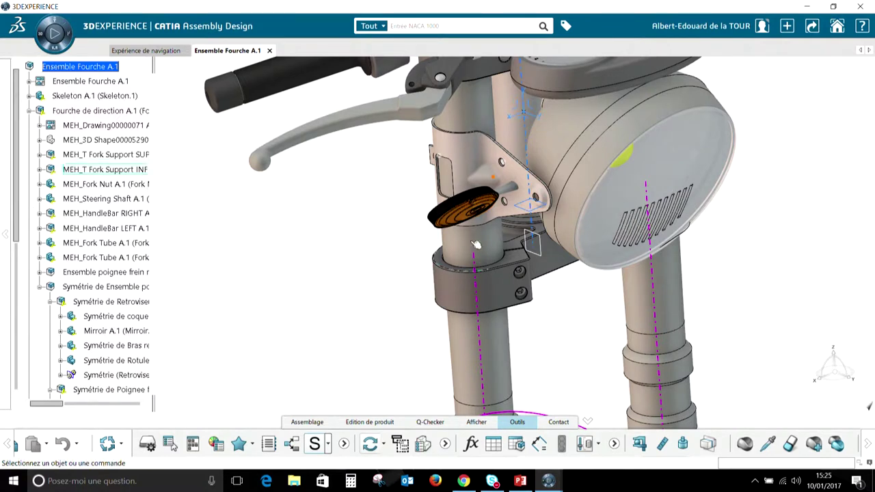
{"action": "right_click", "coordinate": [470, 157]}
{"action": "left_click", "coordinate": [494, 164]}
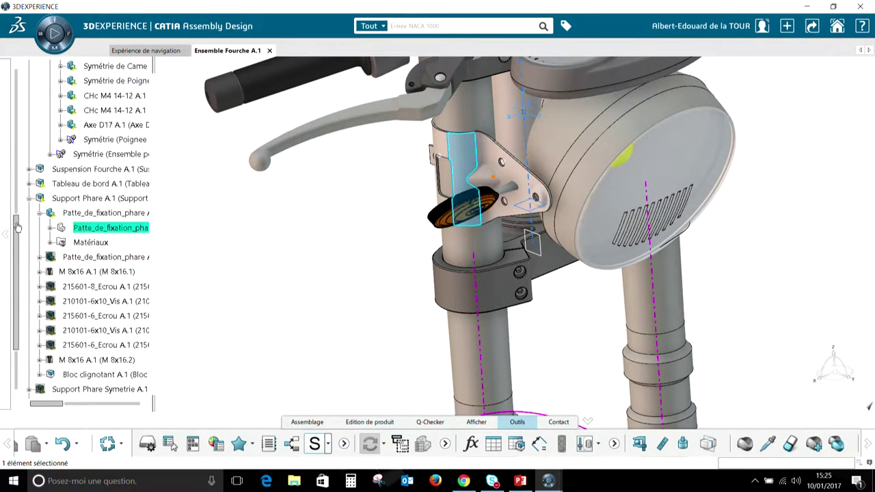
{"action": "scroll", "coordinate": [18, 227], "scroll_direction": "down", "scroll_amount": 2}
{"action": "left_click", "coordinate": [121, 196]}
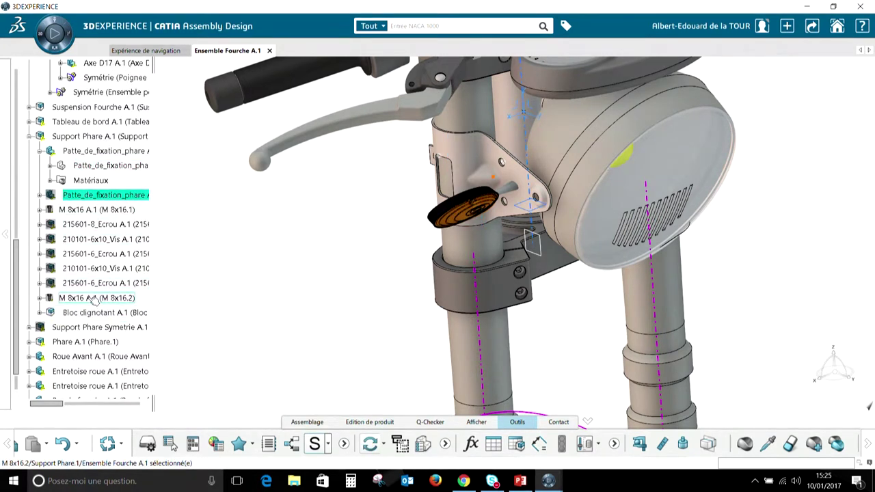
{"action": "left_click", "coordinate": [94, 300], "text": "shift"}
{"action": "right_click", "coordinate": [94, 300]}
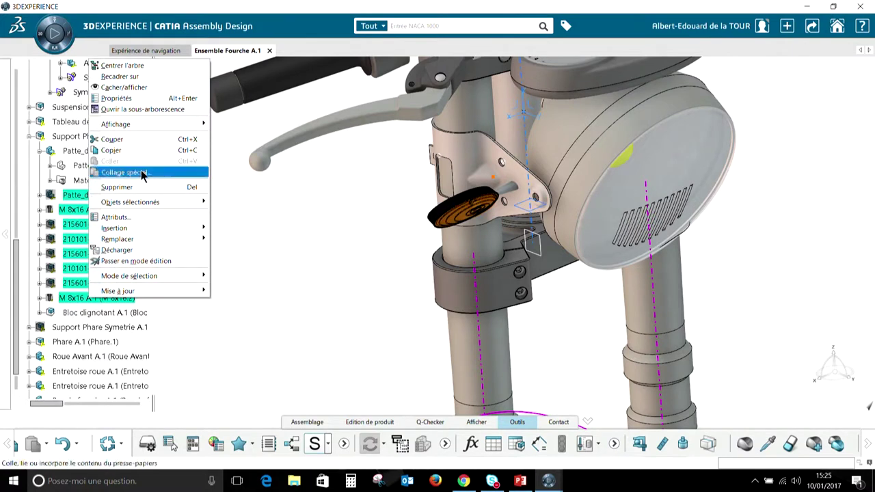
{"action": "left_click", "coordinate": [153, 87]}
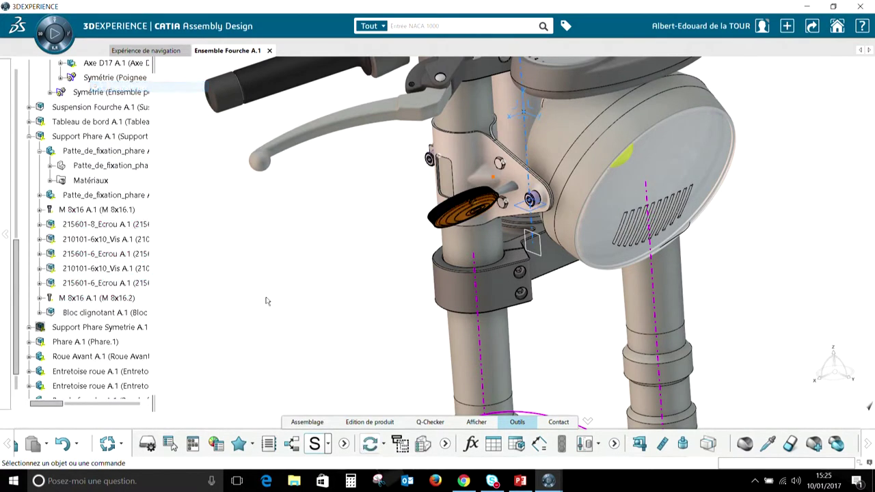
Show the mirrored headlight support, Support Phare Symetrie, on the other side of the fork.
{"action": "middle_click_drag", "start_coordinate": [465, 328], "coordinate": [383, 330]}
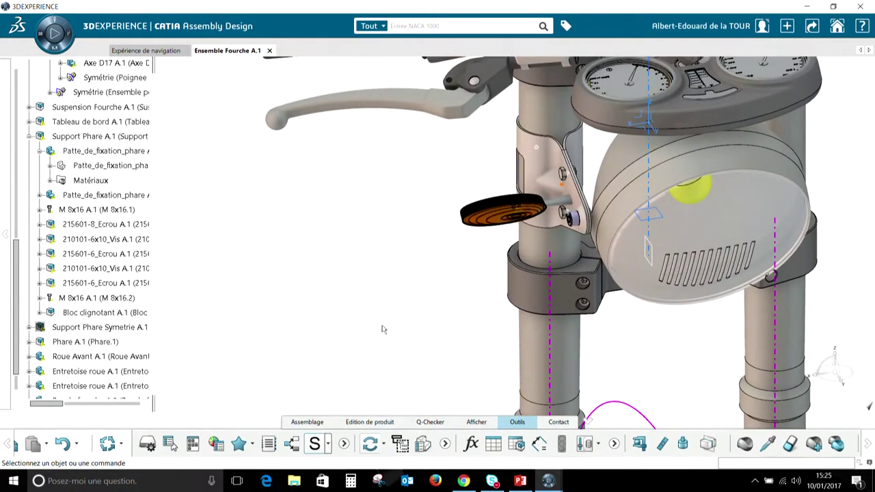
{"action": "right_click", "coordinate": [107, 326]}
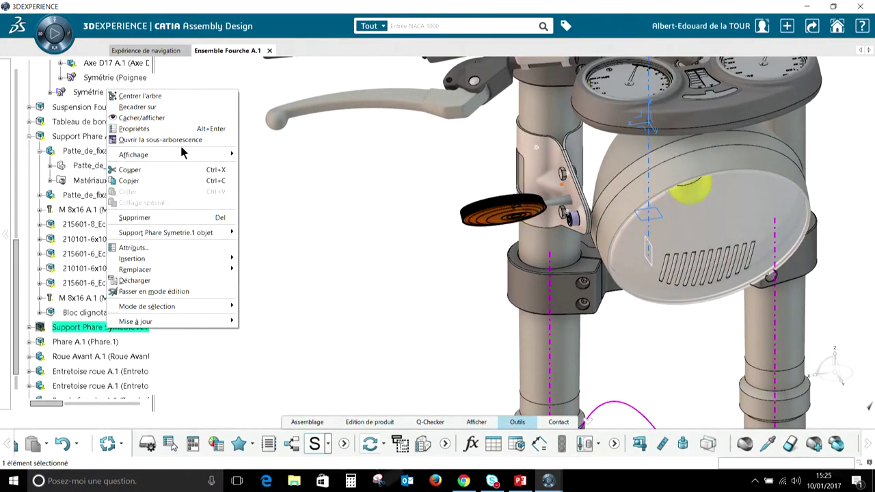
{"action": "left_click", "coordinate": [141, 117]}
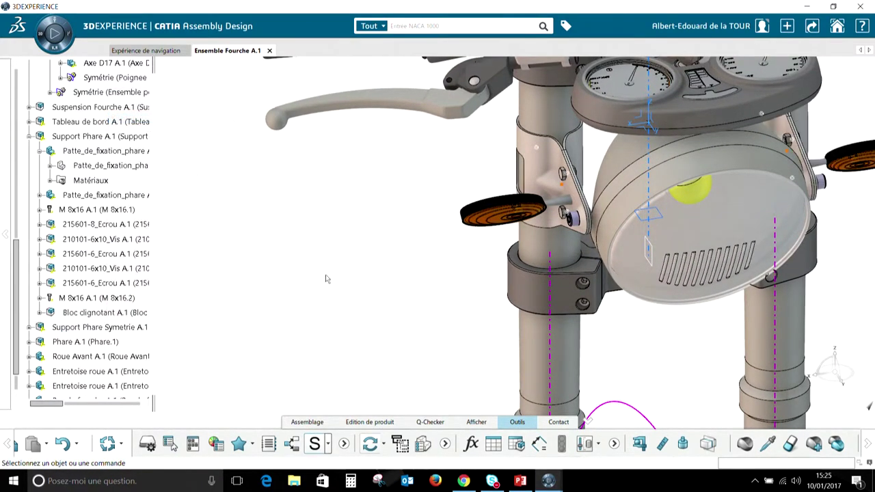
{"action": "middle_click_drag", "start_coordinate": [326, 275], "coordinate": [423, 318]}
{"action": "middle_click_drag", "start_coordinate": [355, 254], "coordinate": [357, 295]}
{"action": "middle_click_drag", "start_coordinate": [423, 319], "coordinate": [480, 268]}
{"action": "middle_click_drag", "start_coordinate": [417, 242], "coordinate": [371, 333]}
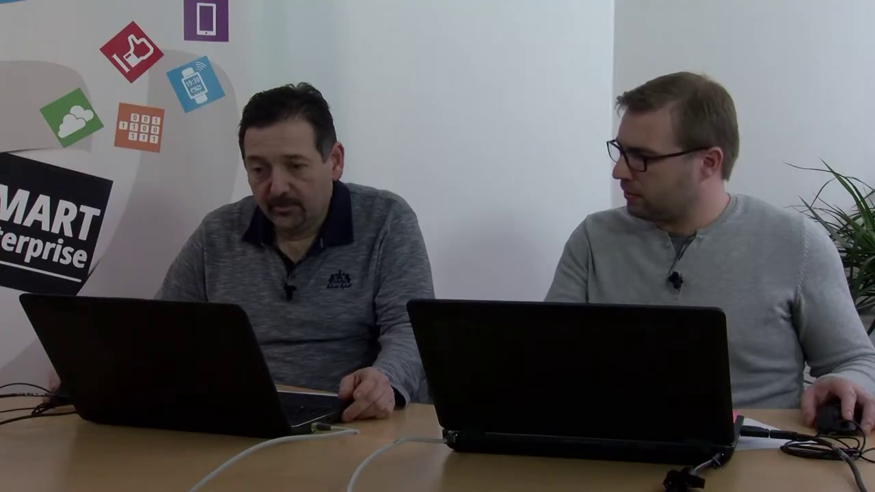
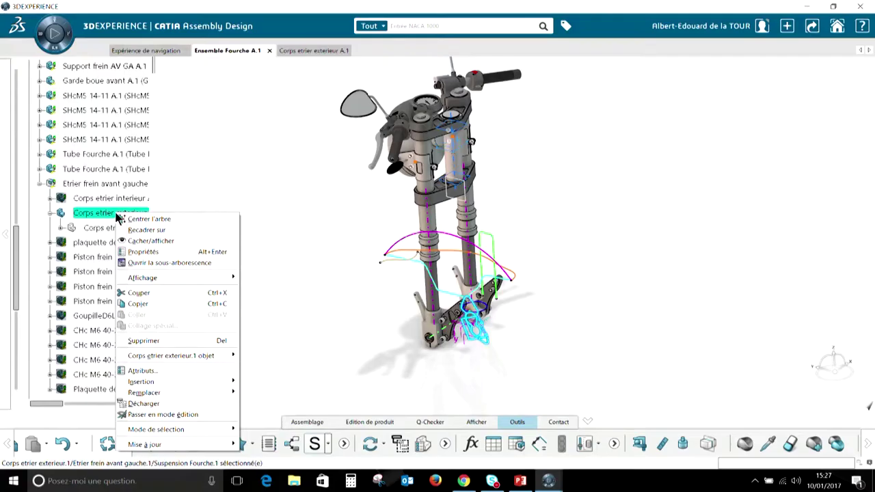
Open the part Corps etrier exterieur in its own tab and switch to the Part Design app.
{"action": "mouse_move", "coordinate": [190, 362]}
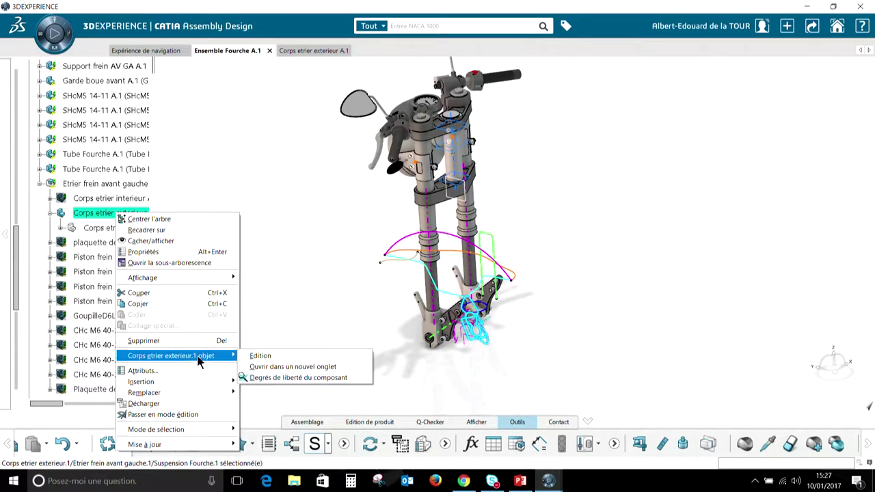
{"action": "left_click", "coordinate": [290, 367]}
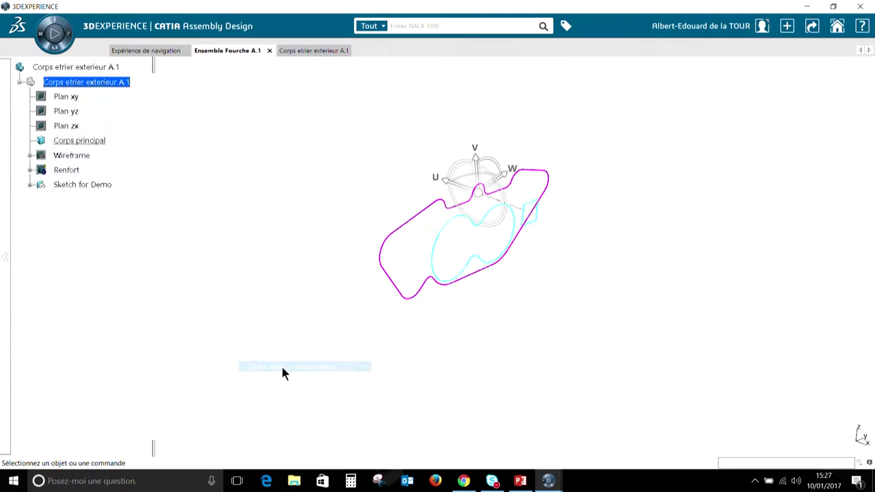
{"action": "left_click", "coordinate": [42, 36]}
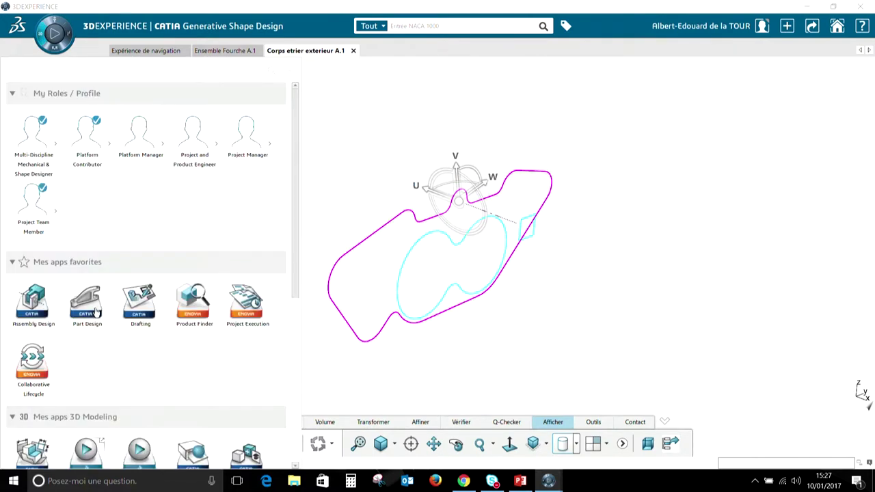
{"action": "left_click", "coordinate": [95, 309]}
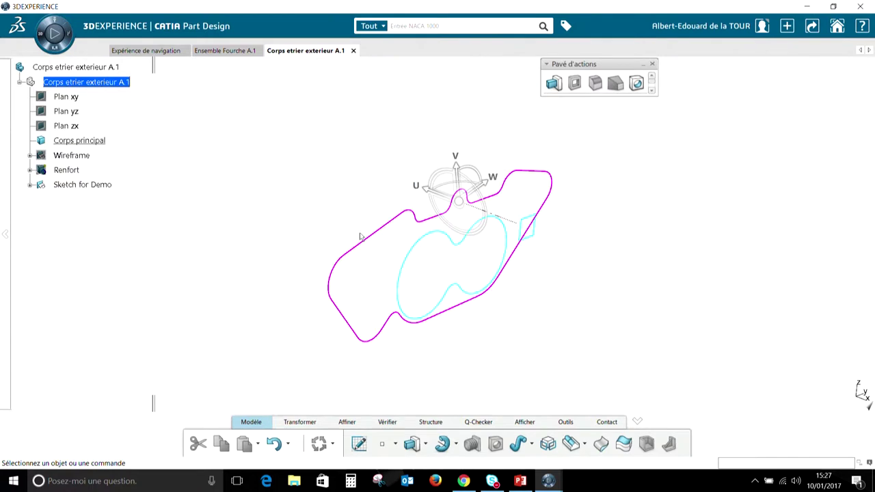
Extrude the outer caliper contour sketch as a solid with a length of 22.5 mm.
{"action": "middle_click_drag", "start_coordinate": [338, 199], "coordinate": [382, 223]}
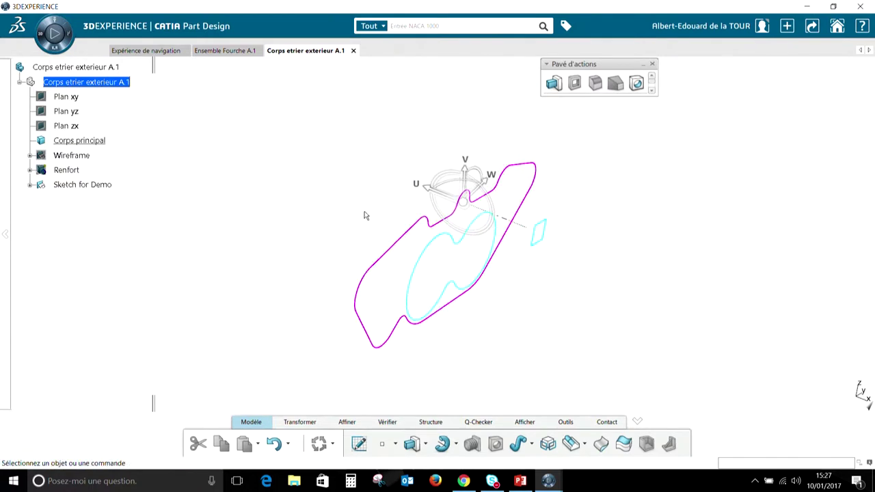
{"action": "mouse_move", "coordinate": [358, 216]}
{"action": "middle_mouse_down"}
{"action": "mouse_move", "coordinate": [369, 193]}
{"action": "mouse_move", "coordinate": [380, 205]}
{"action": "middle_mouse_up"}
{"action": "left_click", "coordinate": [418, 243]}
{"action": "left_click", "coordinate": [418, 243]}
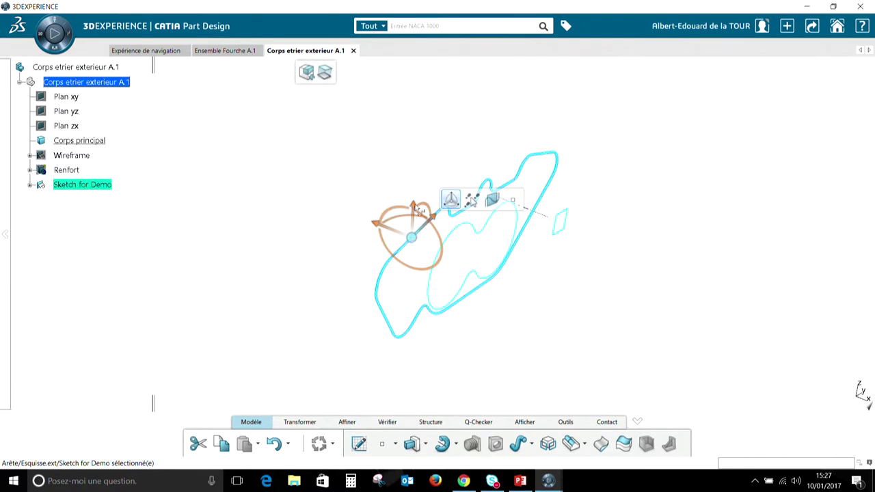
{"action": "left_click", "coordinate": [324, 73]}
{"action": "left_click", "coordinate": [326, 97]}
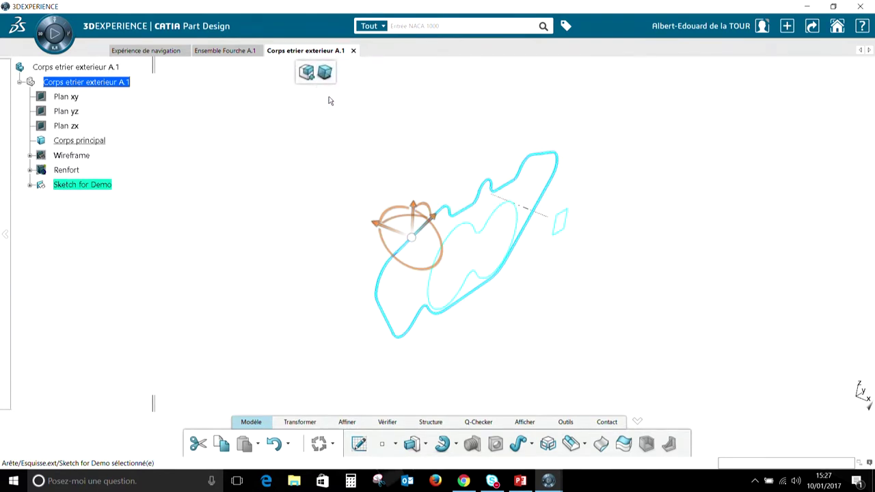
{"action": "mouse_move", "coordinate": [395, 231]}
{"action": "left_mouse_down"}
{"action": "mouse_move", "coordinate": [344, 204]}
{"action": "mouse_move", "coordinate": [507, 268]}
{"action": "mouse_move", "coordinate": [385, 211]}
{"action": "mouse_move", "coordinate": [525, 265]}
{"action": "left_mouse_up"}
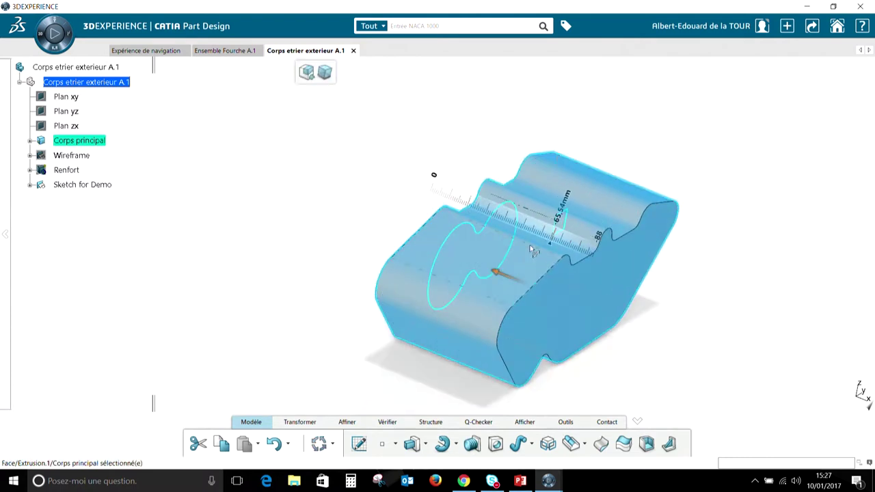
{"action": "double_click", "coordinate": [571, 207]}
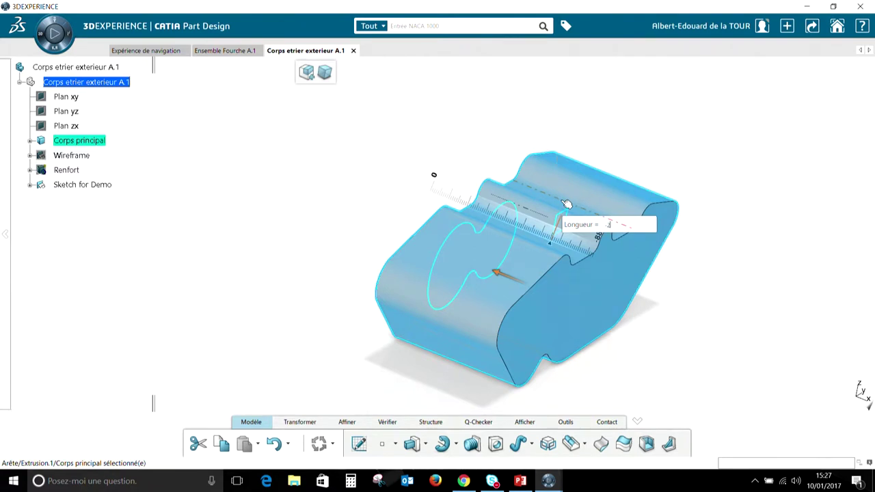
{"action": "key", "text": "Return"}
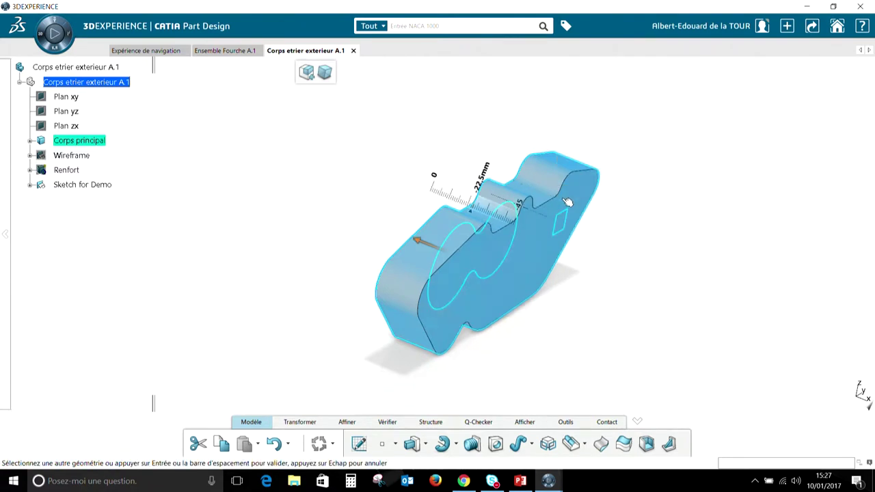
{"action": "left_click", "coordinate": [500, 112]}
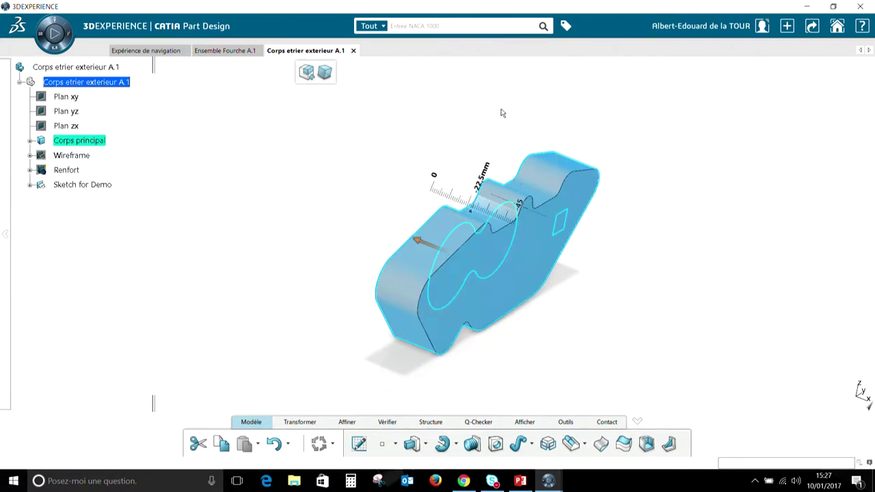
Extrude the figure-eight sketch as a solid up to the plane Plan.f8.
{"action": "left_click", "coordinate": [501, 212]}
{"action": "mouse_move", "coordinate": [468, 201]}
{"action": "left_mouse_down"}
{"action": "mouse_move", "coordinate": [381, 163]}
{"action": "mouse_move", "coordinate": [577, 238]}
{"action": "mouse_move", "coordinate": [549, 222]}
{"action": "mouse_move", "coordinate": [557, 223]}
{"action": "left_mouse_up"}
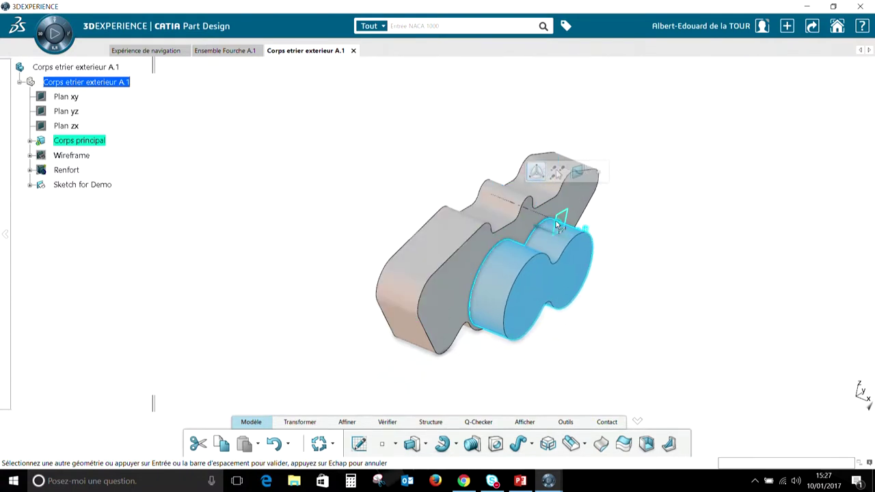
{"action": "left_click", "coordinate": [677, 246]}
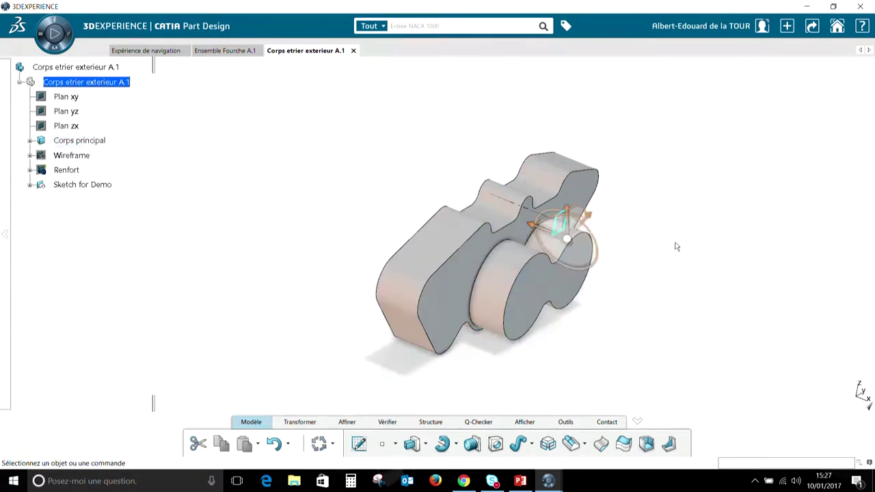
Review the limit type and limiting plane in the definition of the figure-eight extrusion.
{"action": "left_click", "coordinate": [30, 141]}
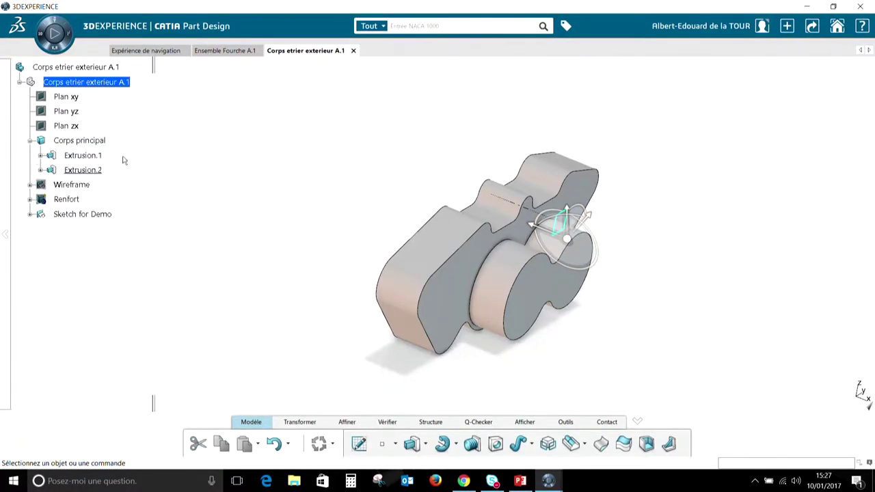
{"action": "double_click", "coordinate": [76, 170]}
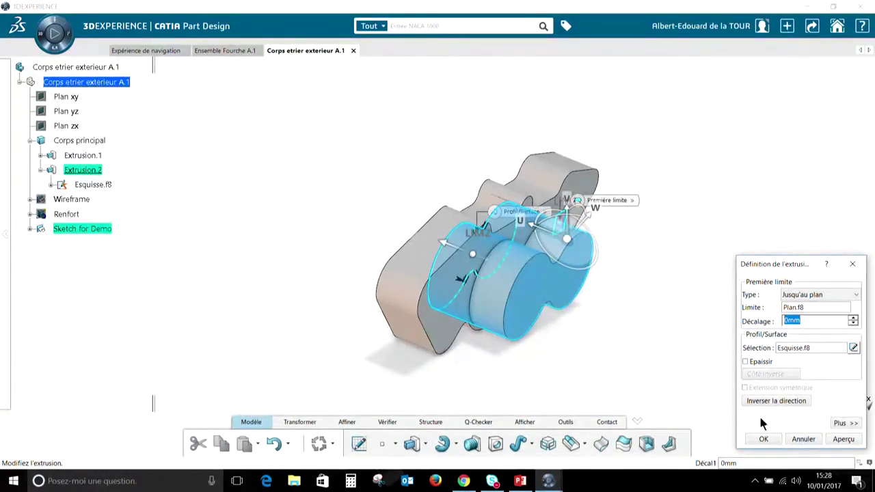
{"action": "left_click", "coordinate": [763, 439]}
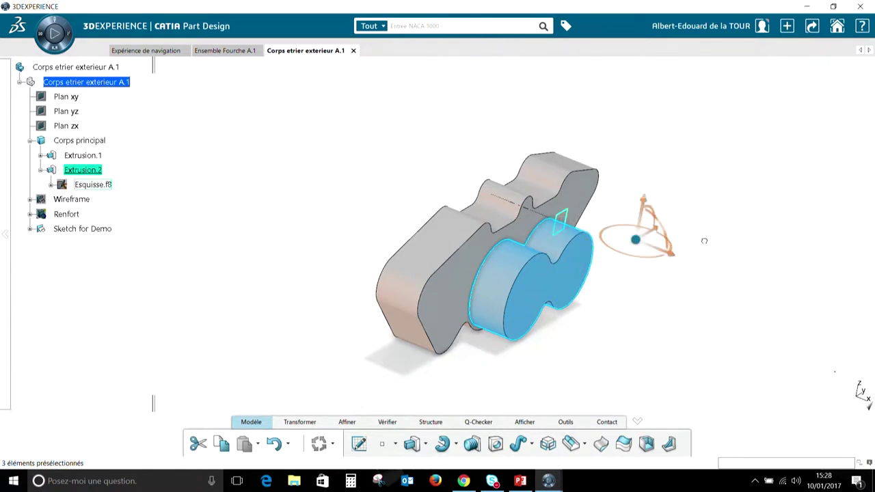
{"action": "left_click", "coordinate": [644, 309]}
Draft the side faces of the figure-eight boss by 3 deg, using the adjoining flat face of the body as neutral element.
{"action": "middle_click_drag", "start_coordinate": [578, 371], "coordinate": [471, 328]}
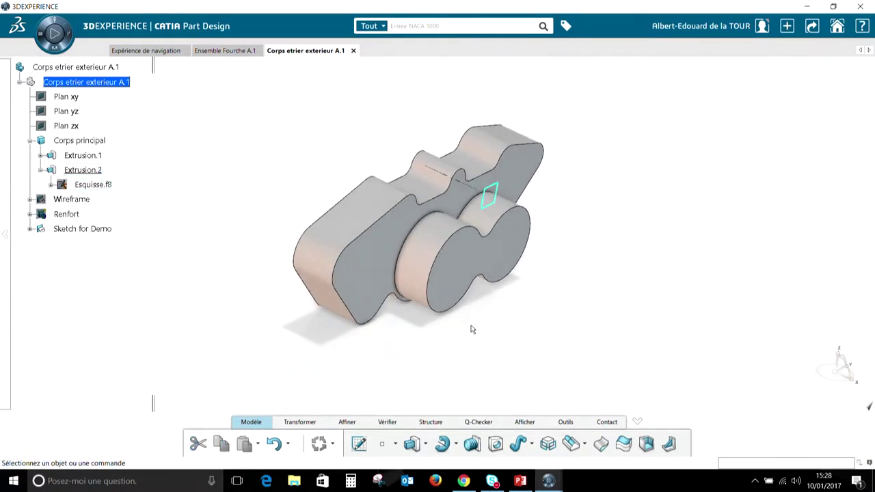
{"action": "left_click", "coordinate": [445, 231]}
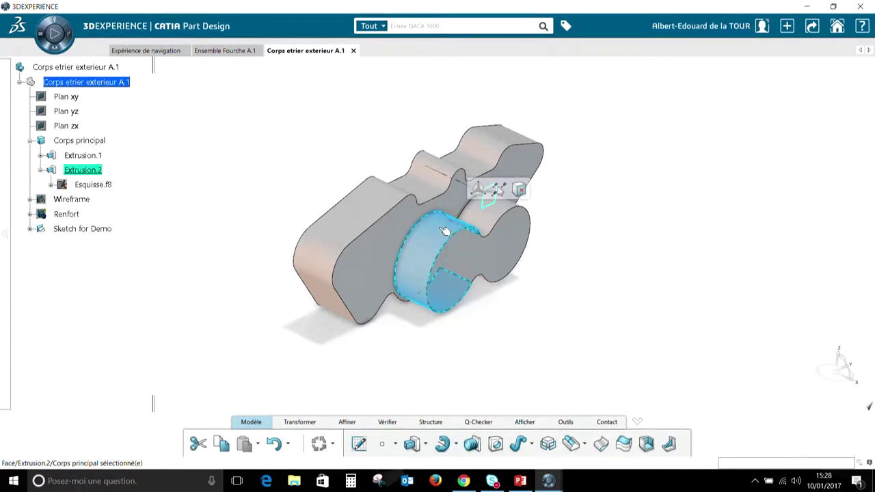
{"action": "left_click_drag", "start_coordinate": [599, 64], "coordinate": [630, 257]}
{"action": "left_click", "coordinate": [643, 274]}
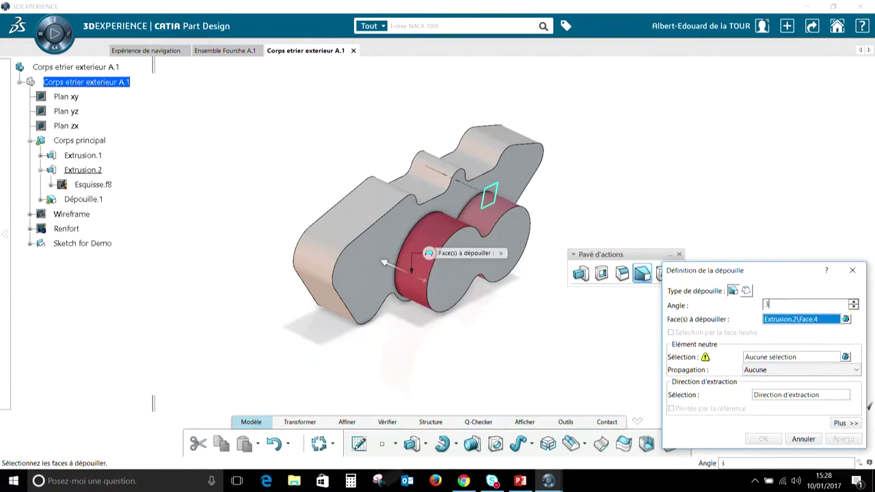
{"action": "left_click", "coordinate": [791, 357]}
{"action": "left_click", "coordinate": [402, 239]}
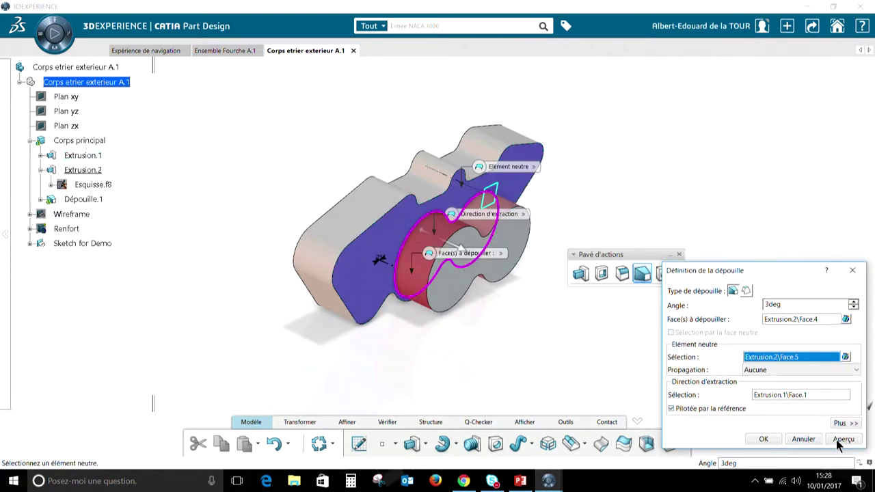
{"action": "left_click", "coordinate": [842, 440]}
{"action": "left_click", "coordinate": [764, 440]}
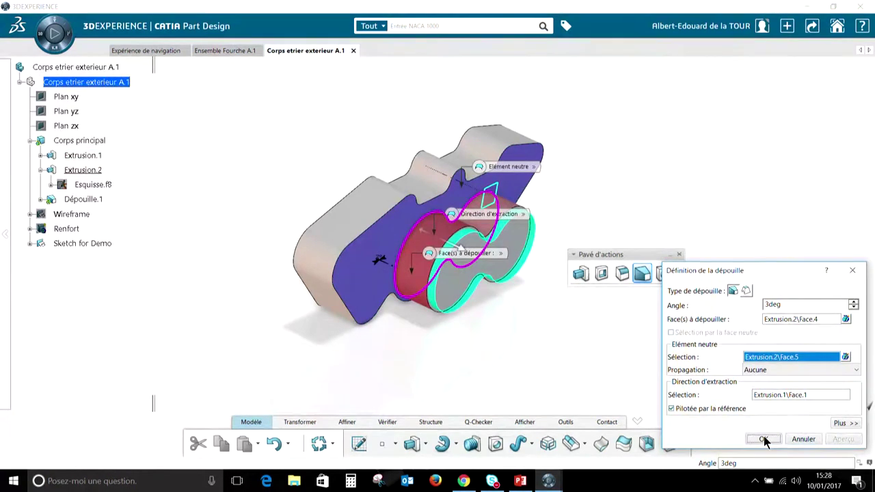
Draft the main body's outer side faces by 1.5 deg with its back face as neutral element and the extraction direction reversed.
{"action": "left_click", "coordinate": [364, 210]}
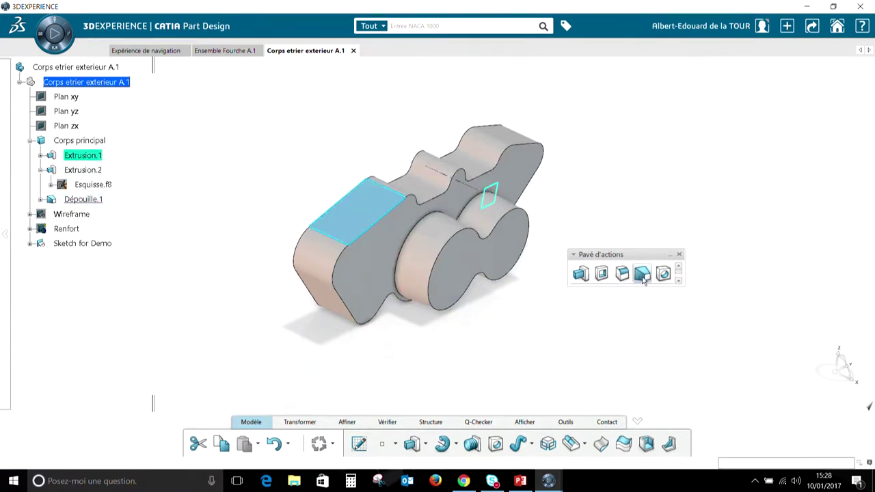
{"action": "left_click", "coordinate": [642, 274]}
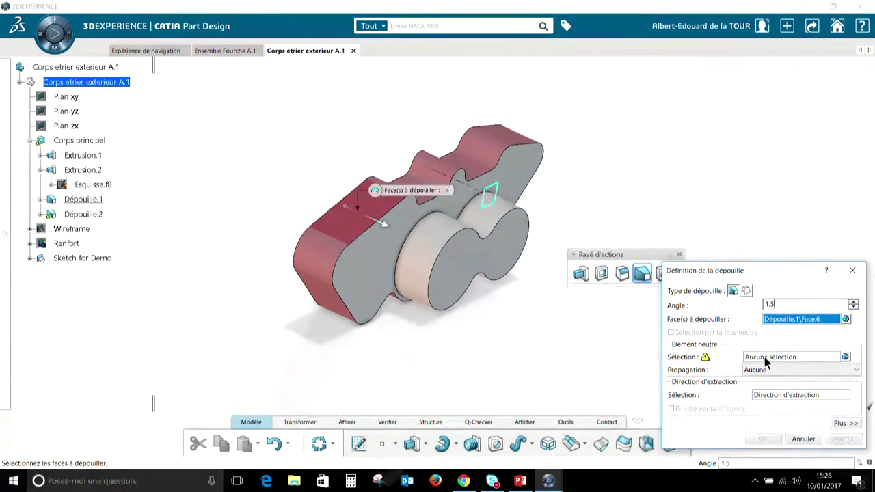
{"action": "type", "text": "1.5"}
{"action": "left_click", "coordinate": [765, 359]}
{"action": "middle_click_drag", "start_coordinate": [275, 205], "coordinate": [425, 252]}
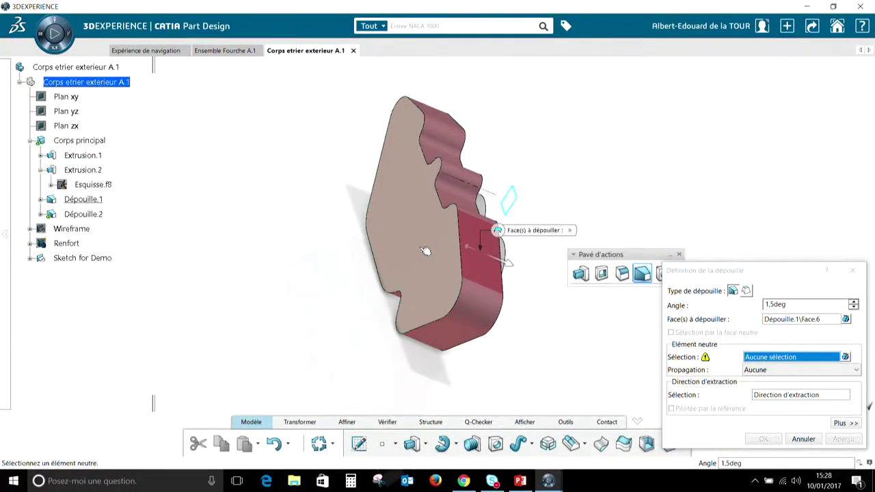
{"action": "left_click", "coordinate": [426, 252]}
{"action": "left_click", "coordinate": [844, 439]}
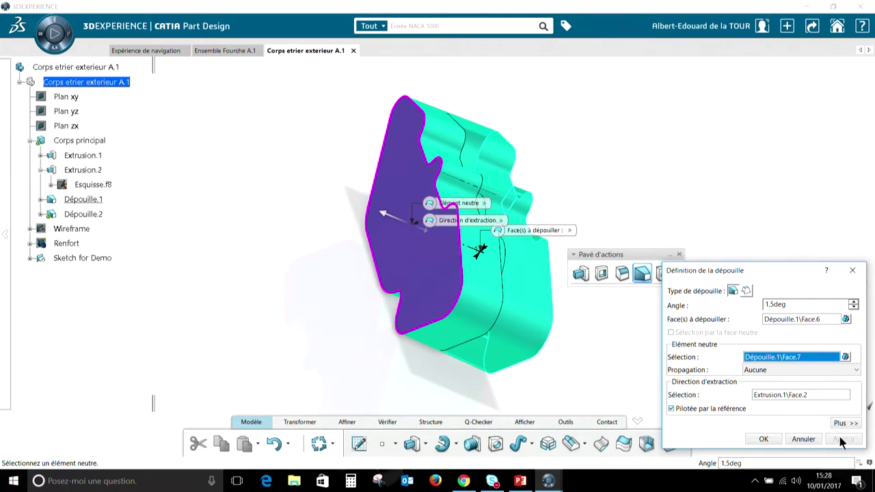
{"action": "left_click", "coordinate": [385, 215]}
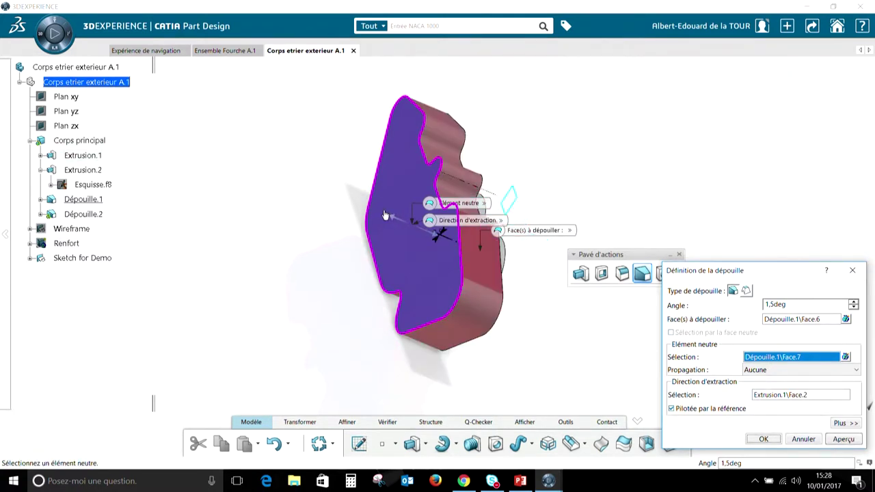
{"action": "left_click", "coordinate": [844, 439]}
{"action": "middle_click_drag", "start_coordinate": [590, 330], "coordinate": [294, 184]}
{"action": "left_click", "coordinate": [764, 439]}
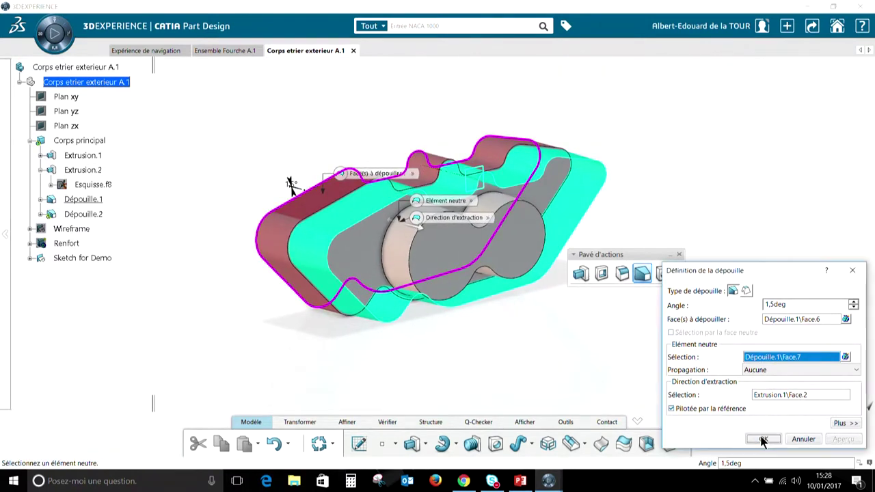
{"action": "left_click", "coordinate": [375, 127]}
Hide the plane Plan.f8 and show the hidden reinforcement body Renfort.
{"action": "middle_click_drag", "start_coordinate": [380, 113], "coordinate": [487, 183]}
{"action": "right_click", "coordinate": [487, 179]}
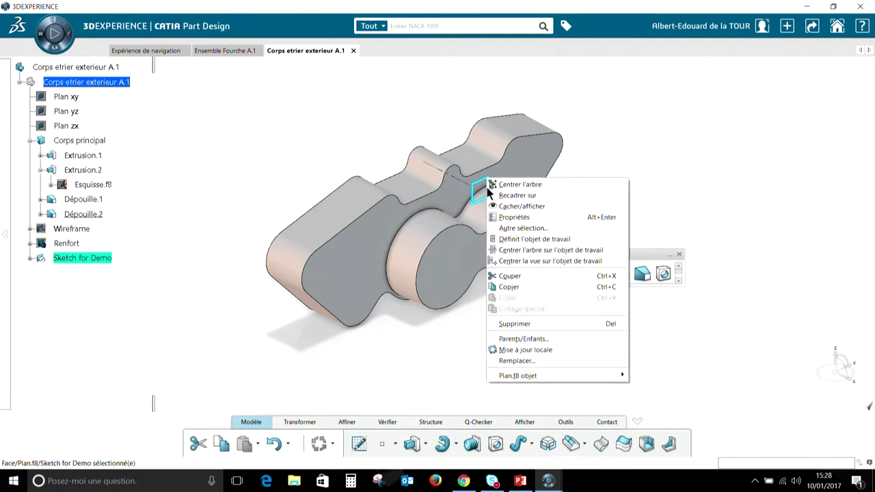
{"action": "left_click", "coordinate": [508, 206]}
{"action": "middle_click_drag", "start_coordinate": [269, 129], "coordinate": [287, 157]}
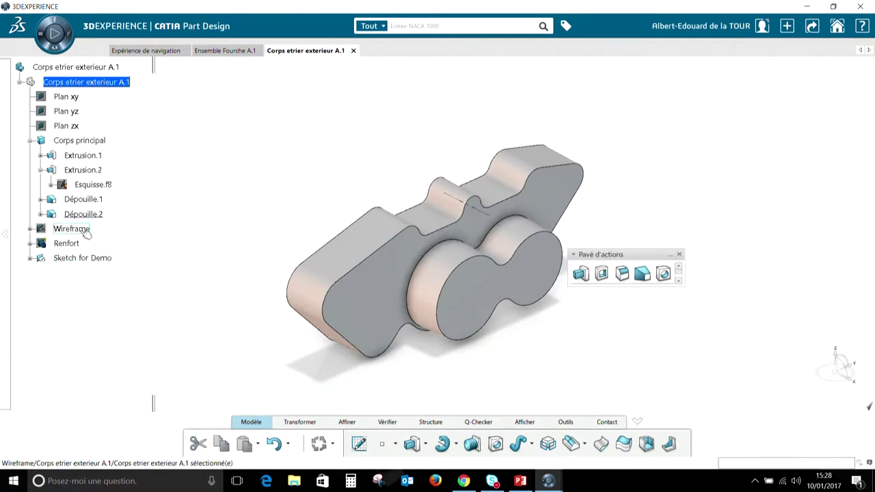
{"action": "right_click", "coordinate": [69, 243]}
{"action": "left_click", "coordinate": [101, 273]}
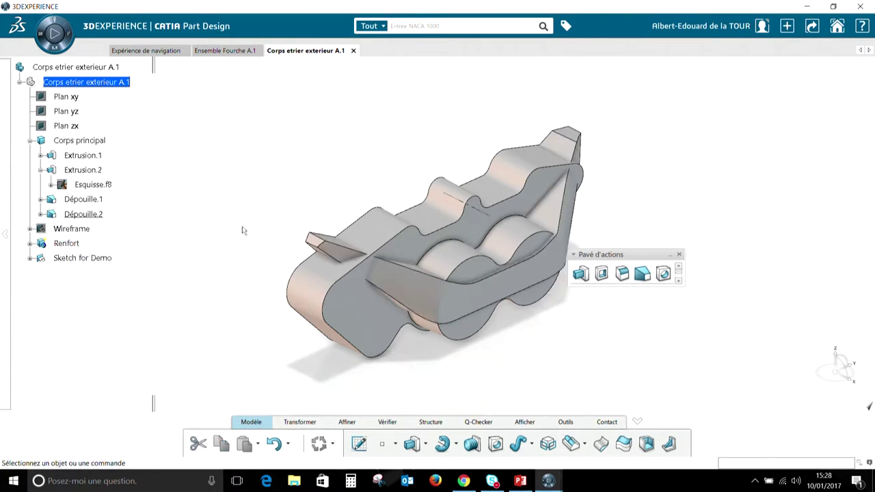
{"action": "middle_click_drag", "start_coordinate": [264, 177], "coordinate": [245, 162]}
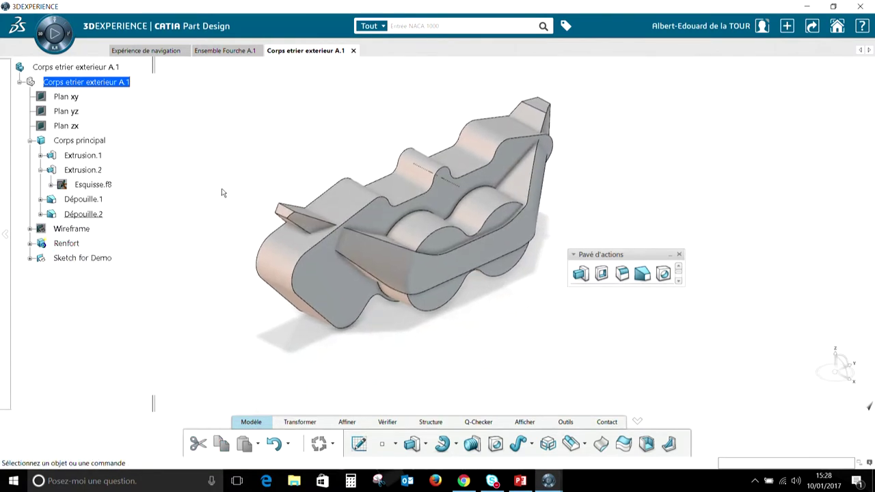
Merge the Renfort body into Corps principal with a partial trim (Relimitation partielle), keeping the reinforcement's long outer front face.
{"action": "right_click", "coordinate": [68, 244]}
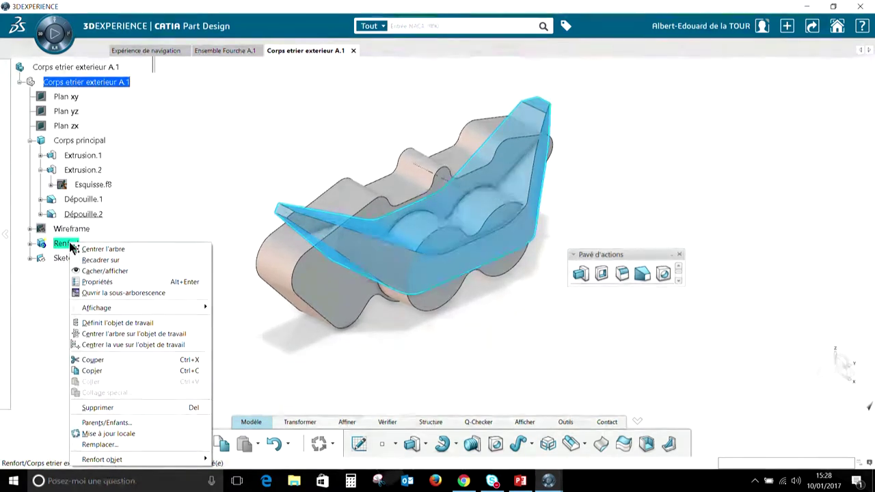
{"action": "mouse_move", "coordinate": [166, 460]}
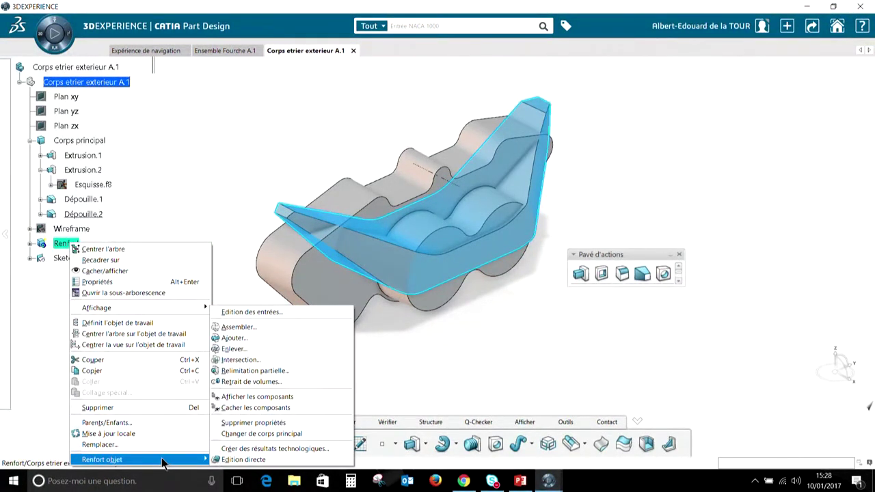
{"action": "left_click", "coordinate": [276, 370]}
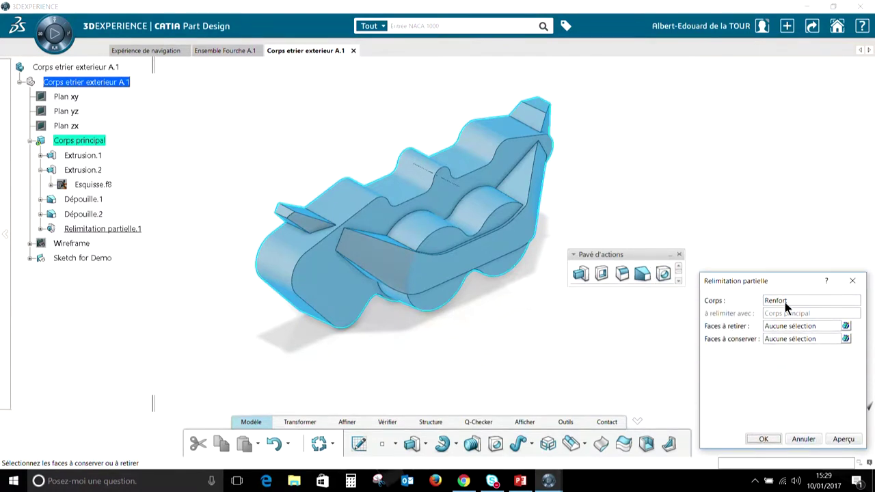
{"action": "left_click", "coordinate": [783, 338]}
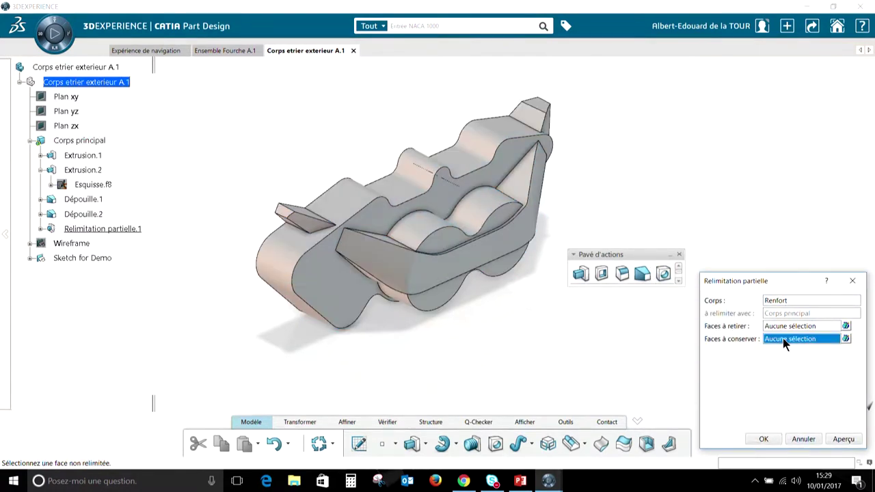
{"action": "left_click", "coordinate": [489, 252]}
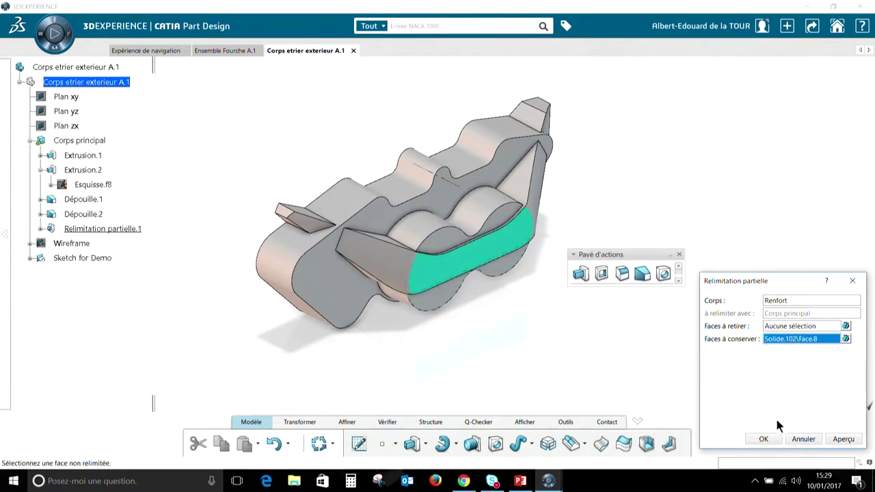
{"action": "left_click", "coordinate": [763, 439]}
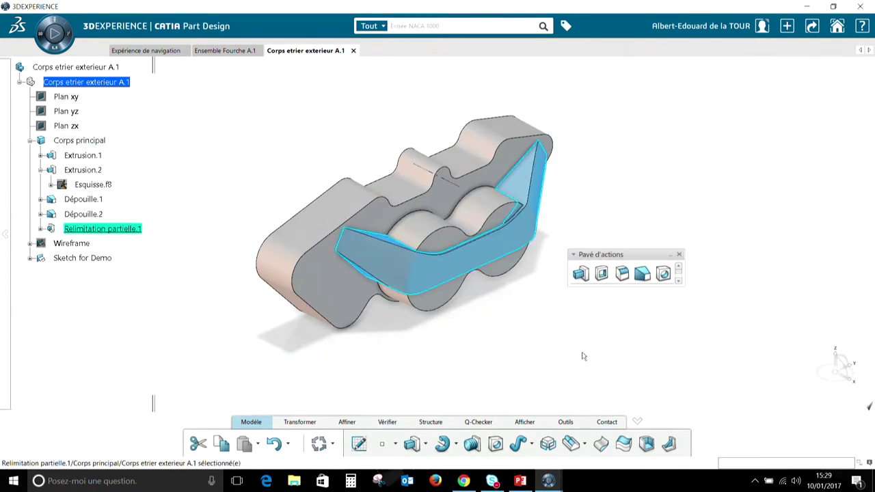
{"action": "left_click", "coordinate": [559, 339]}
Cut a pocket into the back side of the caliper body from the orange sketch Esquisse.p1 with its curved edge.
{"action": "mouse_move", "coordinate": [246, 244]}
{"action": "middle_mouse_down"}
{"action": "mouse_move", "coordinate": [307, 278]}
{"action": "mouse_move", "coordinate": [410, 288]}
{"action": "mouse_move", "coordinate": [314, 307]}
{"action": "mouse_move", "coordinate": [261, 263]}
{"action": "middle_mouse_up"}
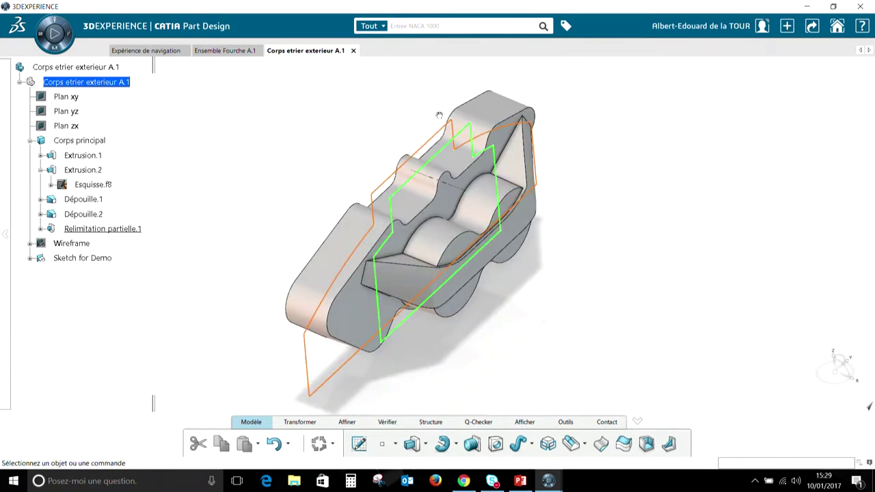
{"action": "left_click", "coordinate": [438, 140]}
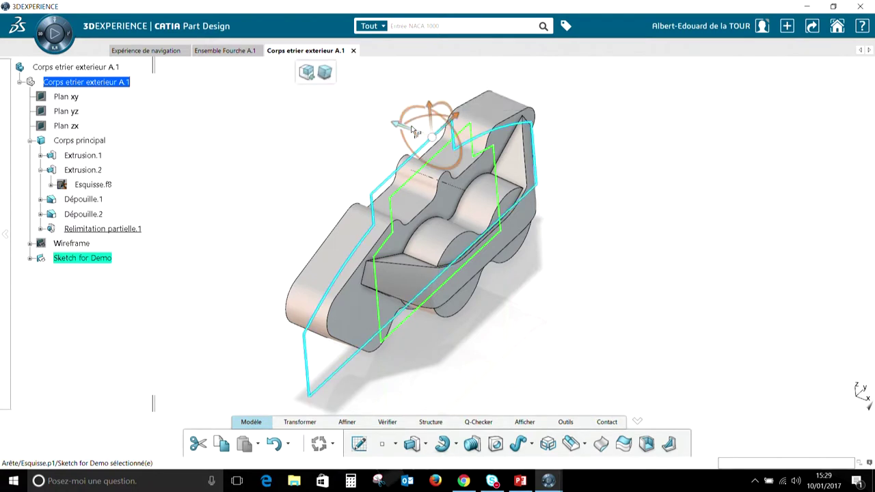
{"action": "mouse_move", "coordinate": [412, 130]}
{"action": "left_mouse_down"}
{"action": "mouse_move", "coordinate": [520, 173]}
{"action": "mouse_move", "coordinate": [404, 145]}
{"action": "left_mouse_up"}
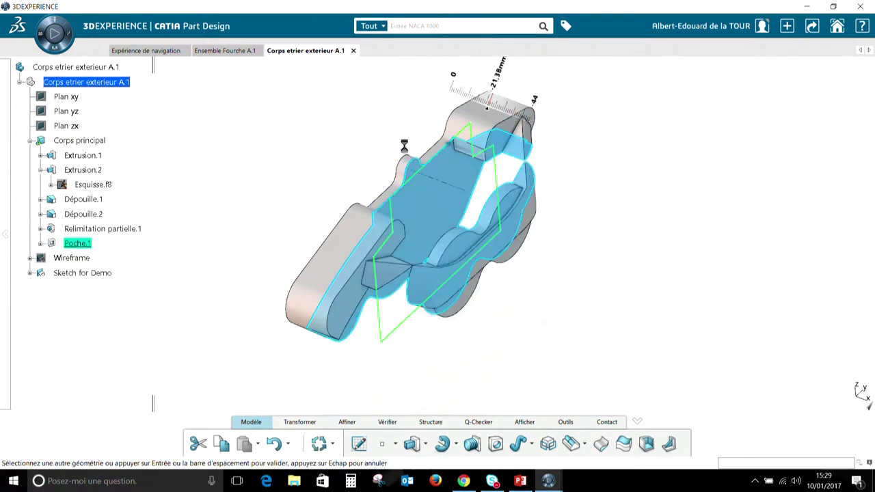
{"action": "left_click", "coordinate": [243, 246]}
Cut a second pocket into the back of the body from the green sketch Esquisse.p2, about 105.4 mm long.
{"action": "middle_click_drag", "start_coordinate": [262, 304], "coordinate": [425, 312]}
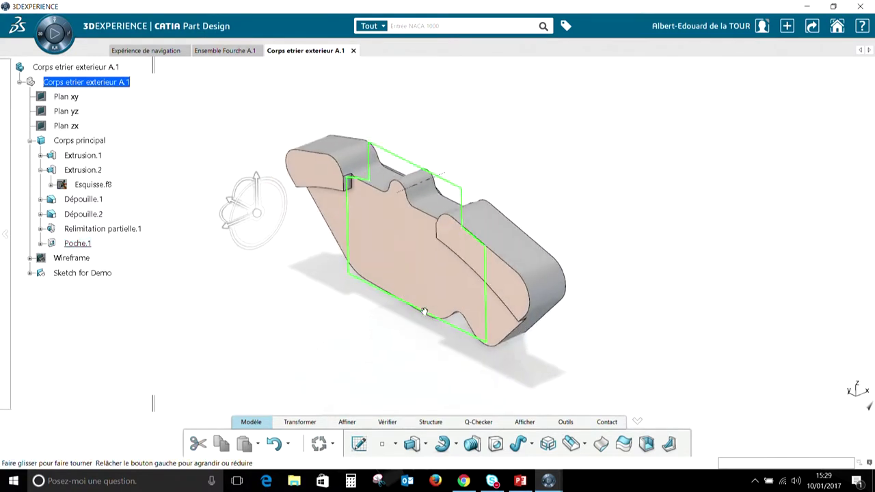
{"action": "left_click", "coordinate": [408, 162]}
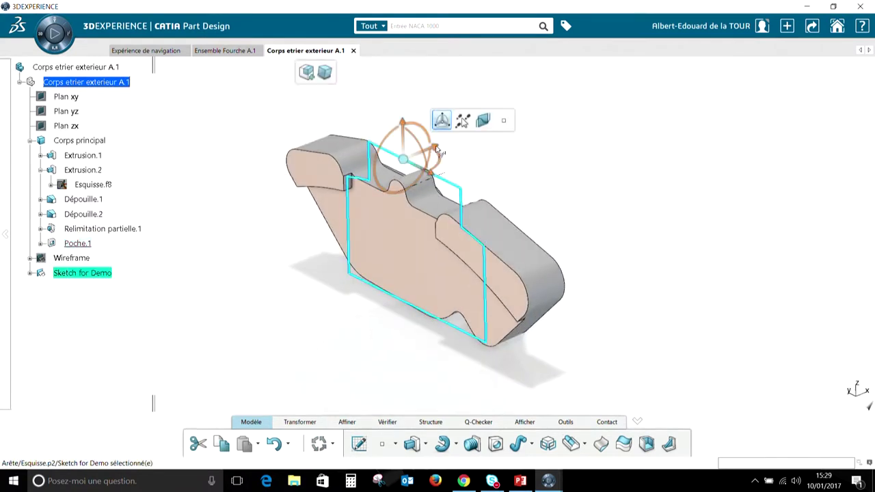
{"action": "left_click_drag", "start_coordinate": [434, 149], "coordinate": [266, 214]}
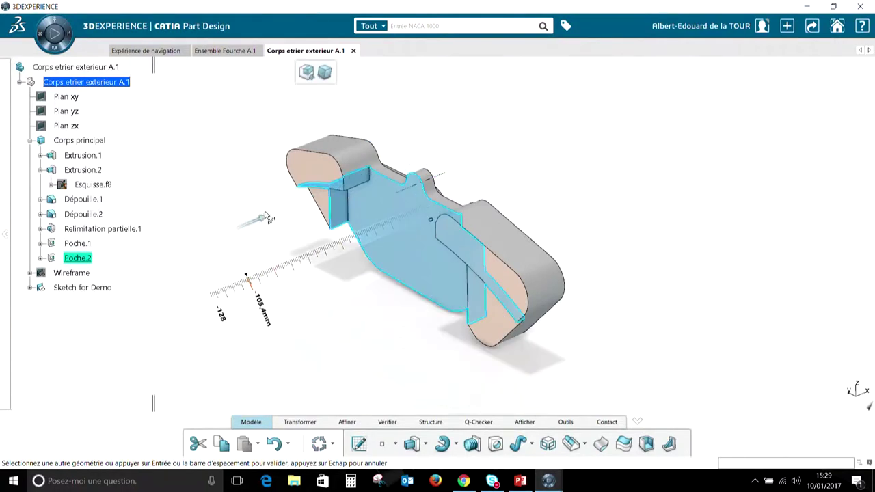
{"action": "key", "text": "Return"}
Draft the six side faces left by the two pockets by 1.5 deg, using the large central back face as neutral element.
{"action": "middle_click_drag", "start_coordinate": [360, 344], "coordinate": [412, 223]}
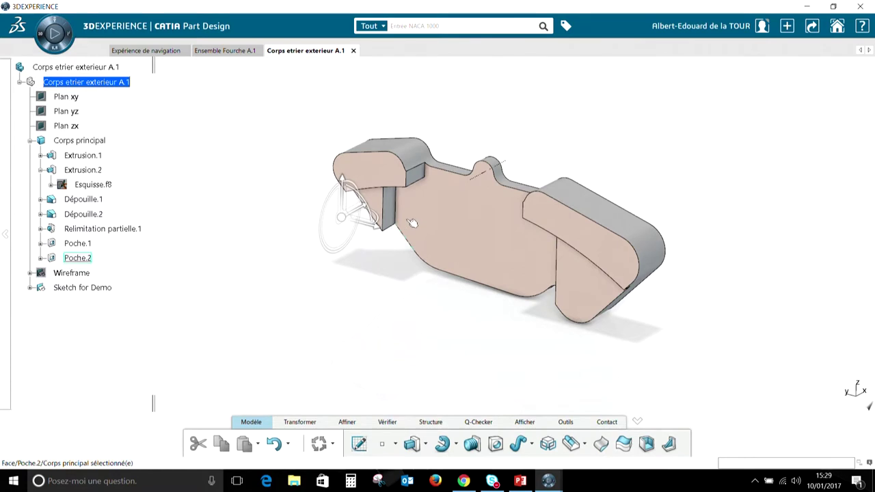
{"action": "left_click", "coordinate": [392, 207]}
{"action": "middle_click_drag", "start_coordinate": [413, 271], "coordinate": [430, 158]}
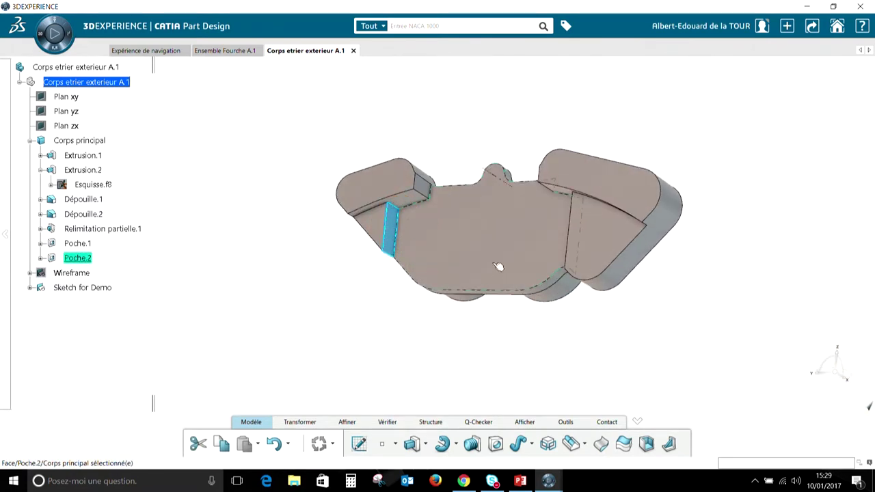
{"action": "left_click", "coordinate": [415, 199], "text": "ctrl"}
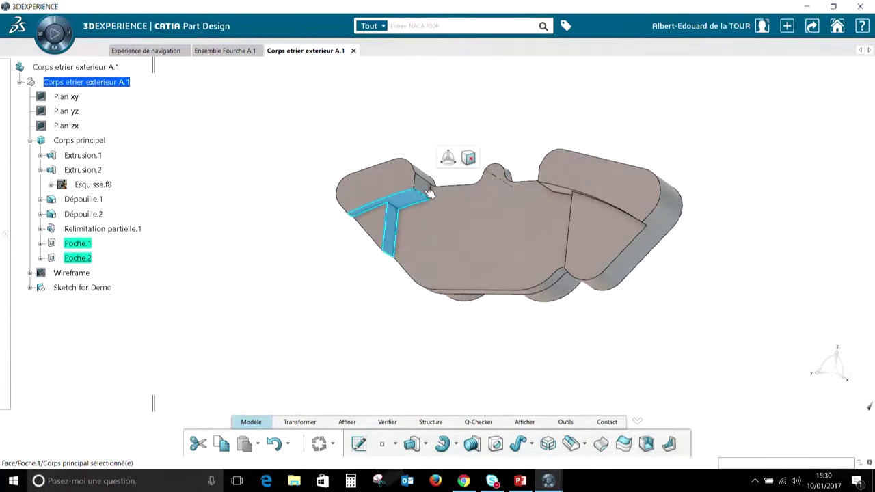
{"action": "middle_click_drag", "start_coordinate": [556, 260], "coordinate": [657, 268]}
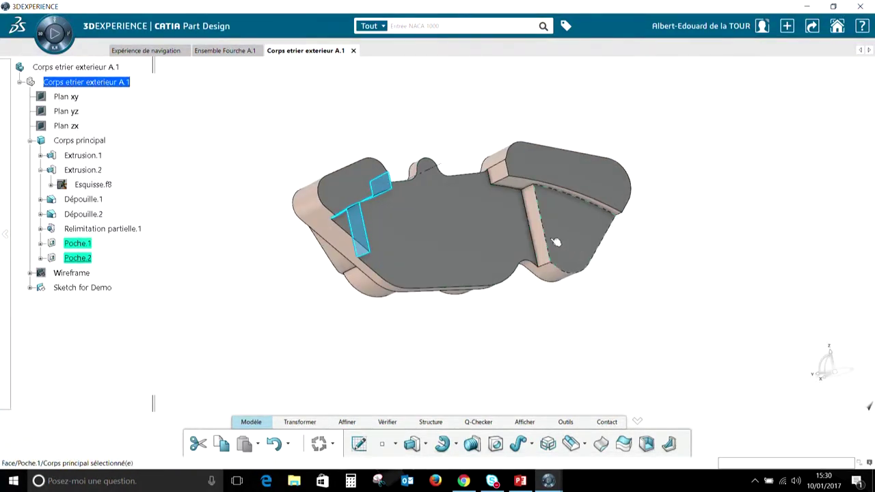
{"action": "left_click", "coordinate": [543, 238], "text": "ctrl"}
{"action": "left_click", "coordinate": [525, 186], "text": "ctrl"}
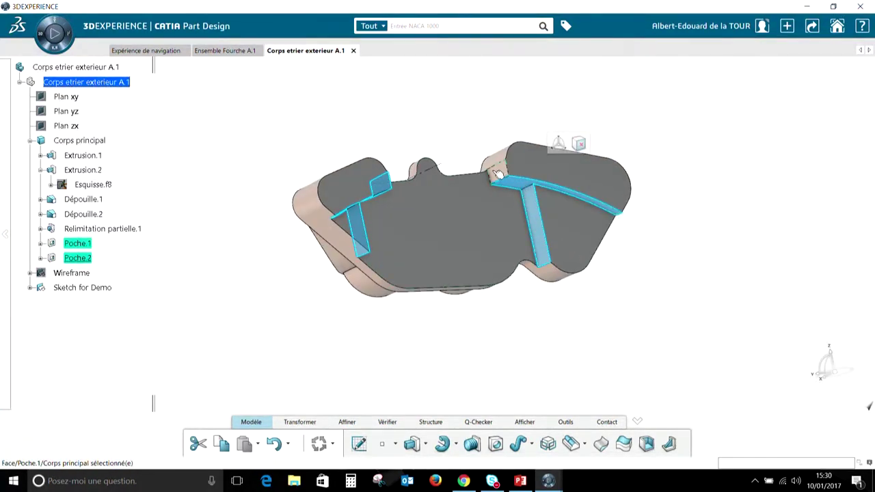
{"action": "left_click", "coordinate": [500, 175], "text": "ctrl"}
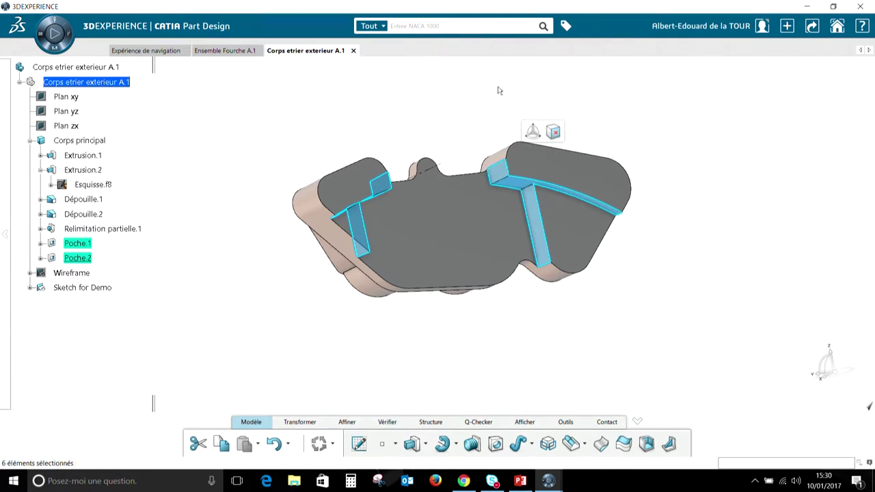
{"action": "key", "text": "space"}
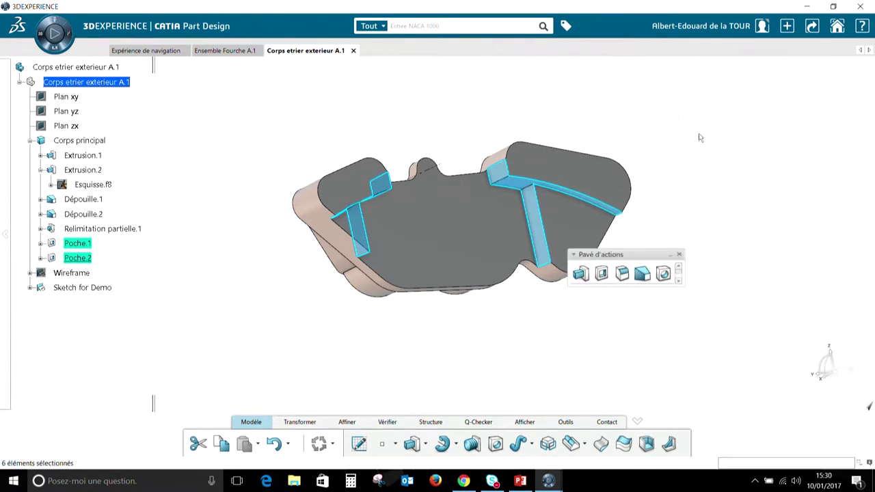
{"action": "left_click", "coordinate": [644, 274]}
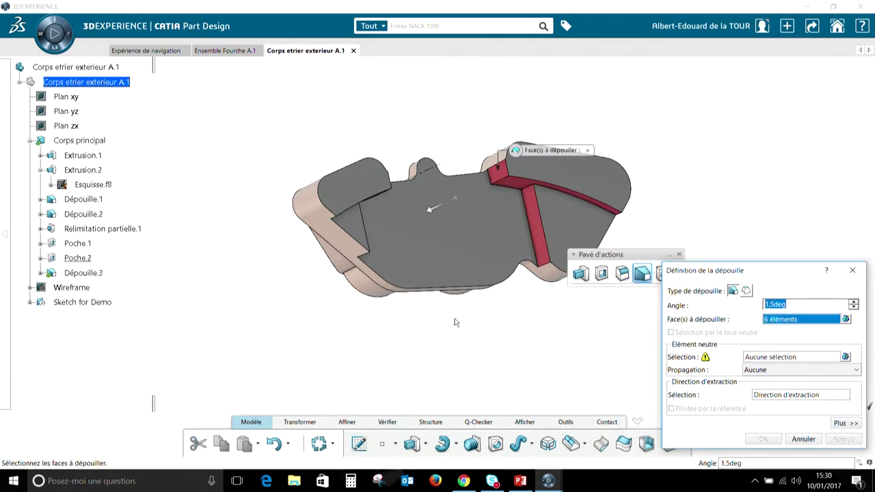
{"action": "left_click", "coordinate": [797, 357]}
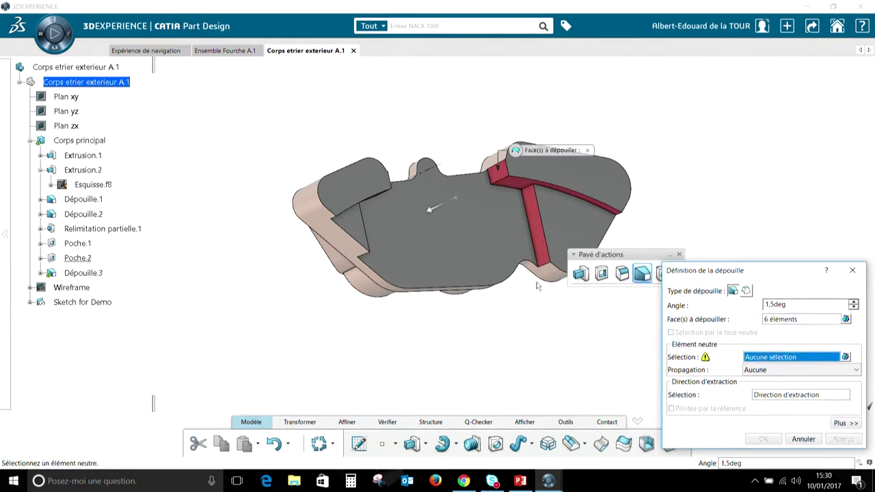
{"action": "left_click", "coordinate": [441, 240]}
{"action": "left_click", "coordinate": [846, 441]}
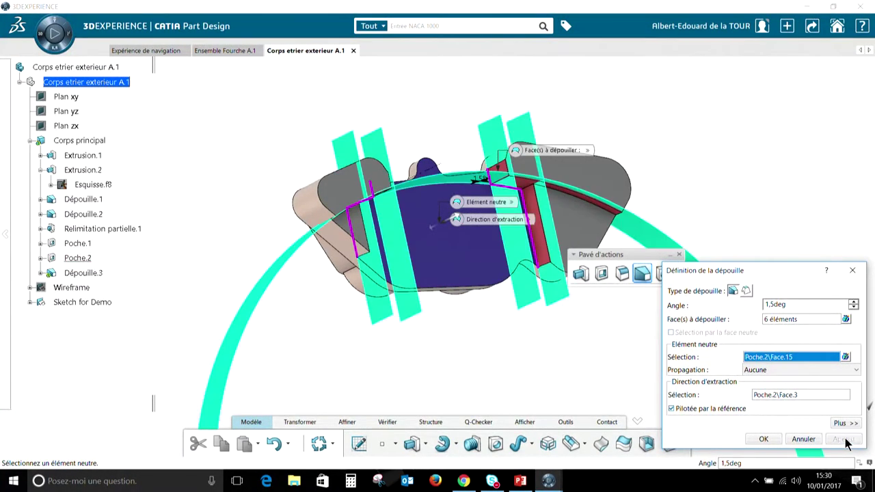
{"action": "middle_click_drag", "start_coordinate": [574, 337], "coordinate": [521, 313]}
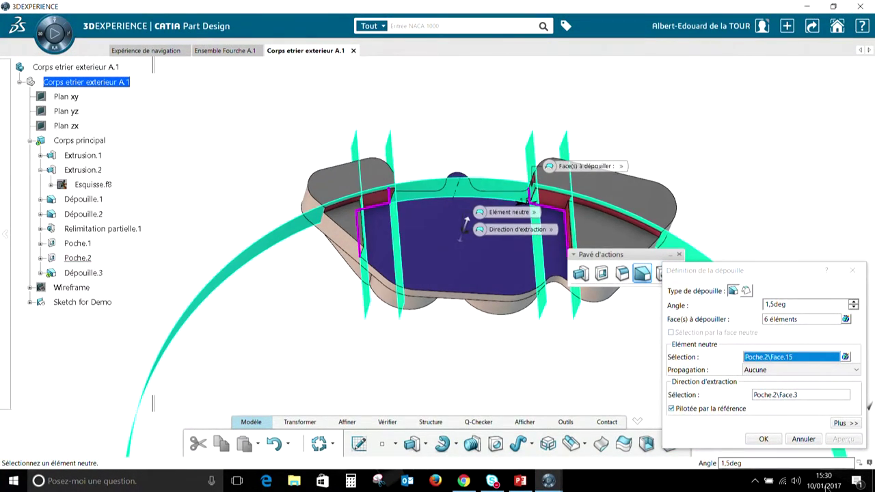
{"action": "left_click", "coordinate": [764, 439]}
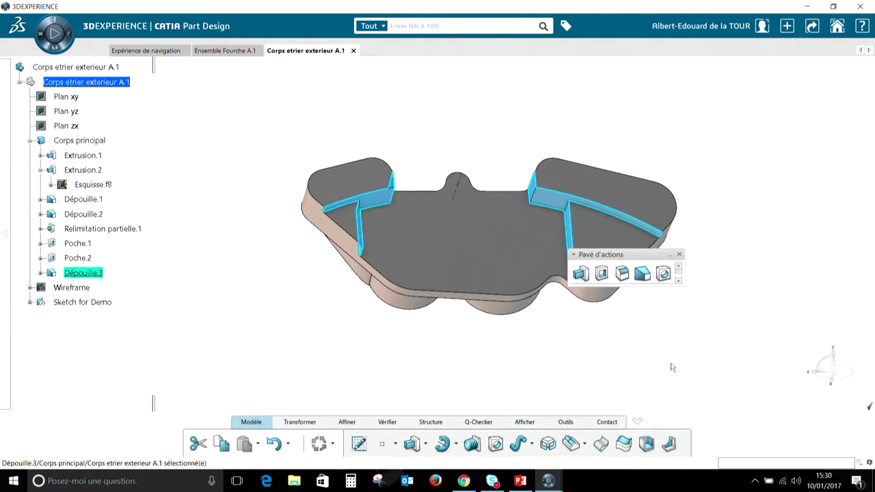
{"action": "left_click", "coordinate": [613, 336]}
Set the feature Dépouille.2 as the work object so that new features are inserted before the partial trim.
{"action": "middle_click_drag", "start_coordinate": [607, 121], "coordinate": [394, 144]}
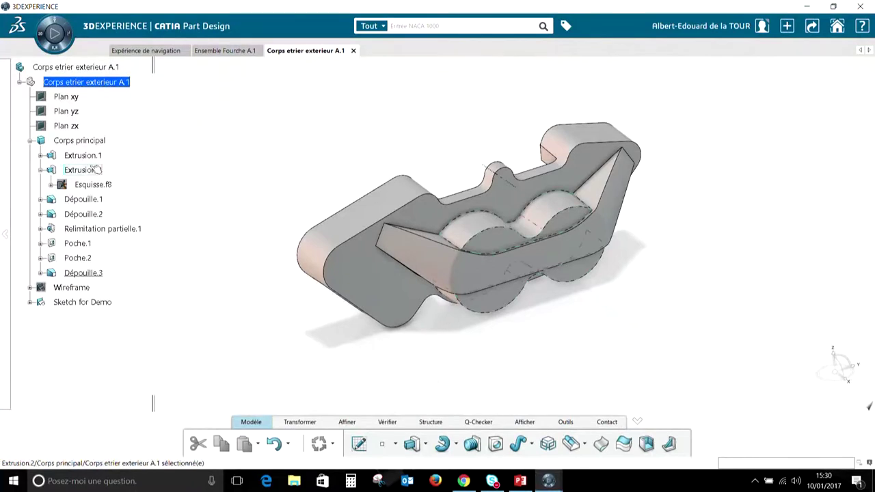
{"action": "right_click", "coordinate": [81, 217]}
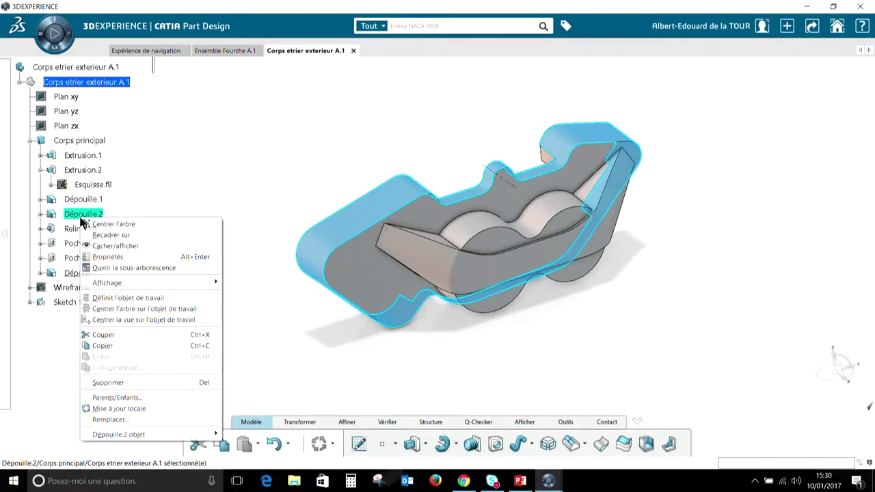
{"action": "left_click", "coordinate": [135, 299]}
{"action": "left_click", "coordinate": [550, 370]}
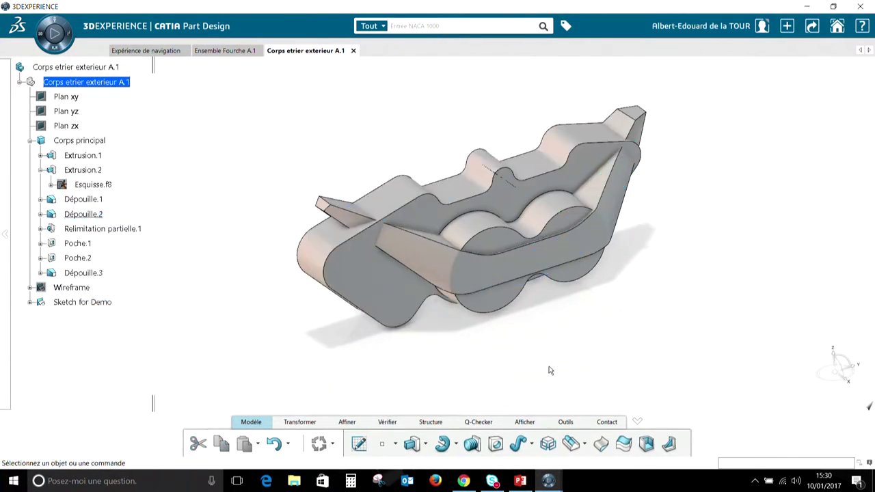
Fillet the base edge of the figure-eight boss with a 2 mm radius.
{"action": "left_click", "coordinate": [458, 223]}
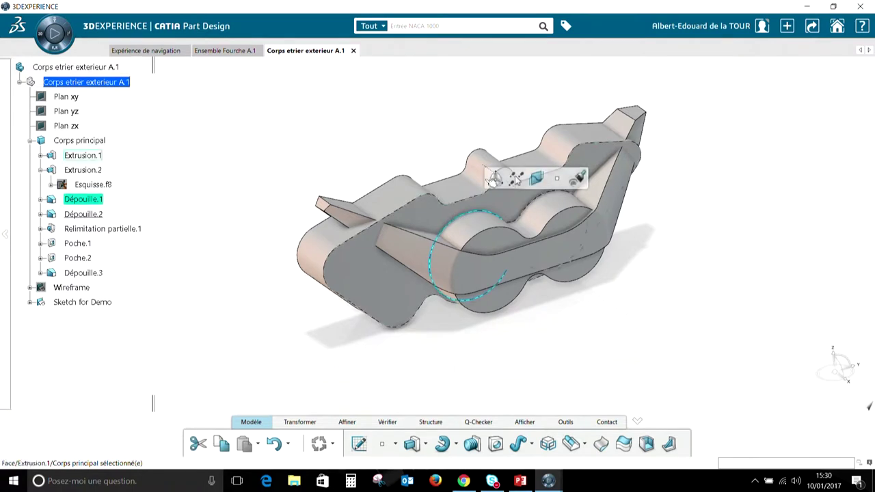
{"action": "left_click", "coordinate": [495, 179]}
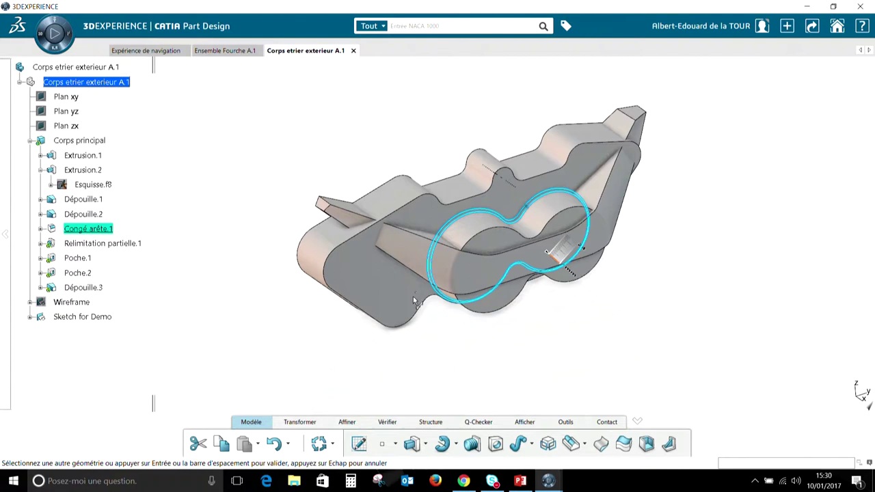
{"action": "left_click", "coordinate": [588, 272]}
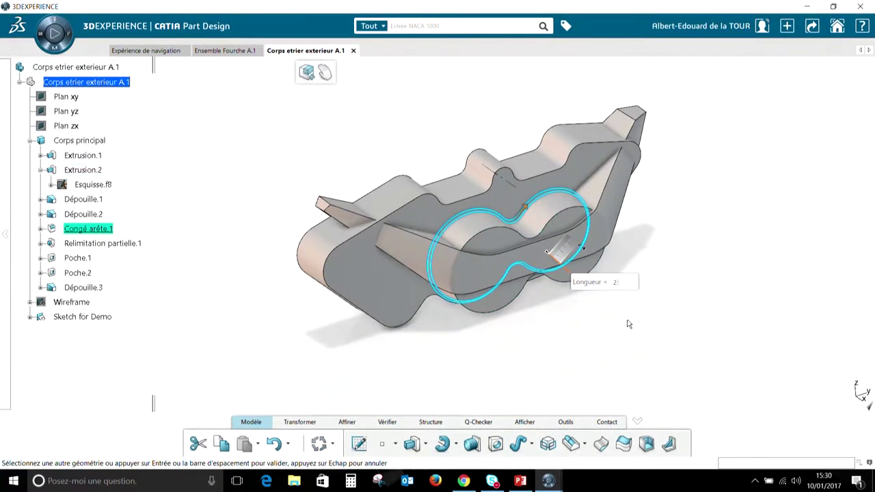
{"action": "key", "text": "Return"}
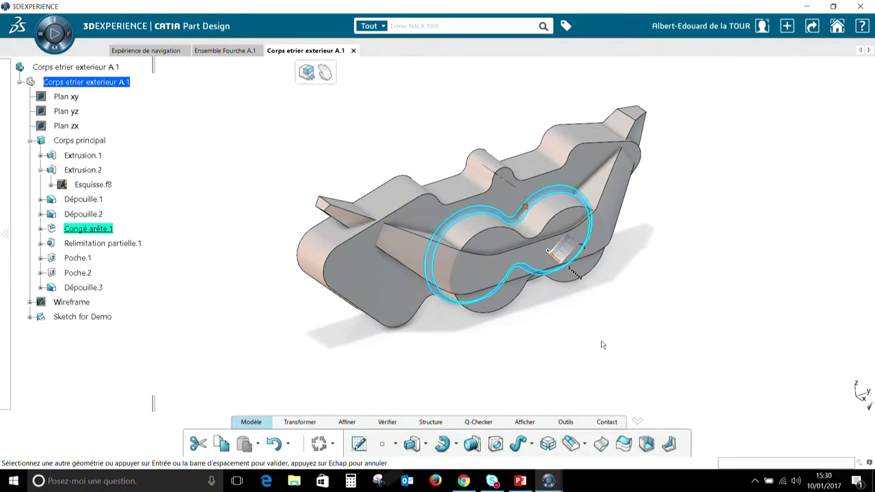
{"action": "left_click", "coordinate": [601, 344]}
Set Corps principal as the work object again to return to the complete feature history.
{"action": "left_click_drag", "start_coordinate": [512, 222], "coordinate": [745, 315]}
{"action": "middle_click_drag", "start_coordinate": [231, 214], "coordinate": [220, 206]}
{"action": "right_click", "coordinate": [79, 142]}
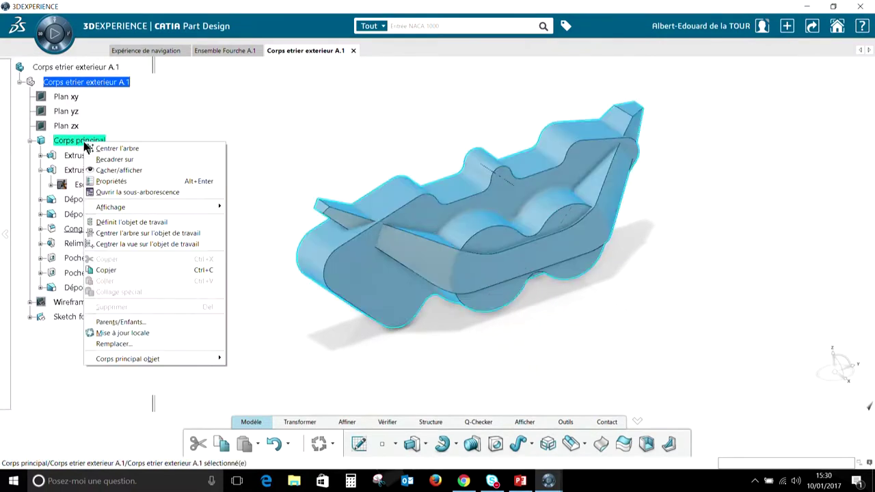
{"action": "left_click", "coordinate": [119, 218]}
{"action": "left_click", "coordinate": [195, 275]}
{"action": "middle_click_drag", "start_coordinate": [195, 276], "coordinate": [304, 311]}
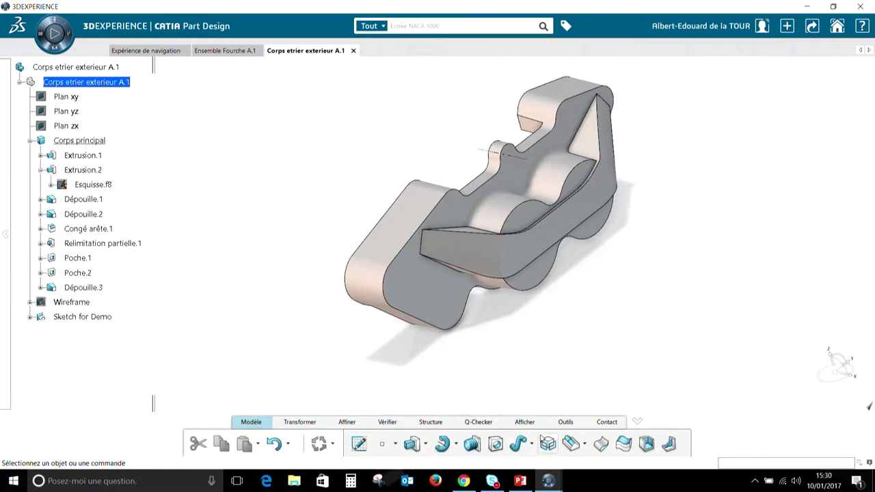
Apply an automatic fillet of 1.25 mm radius to the current solid, with the two raised back faces as functional faces.
{"action": "left_click", "coordinate": [349, 423]}
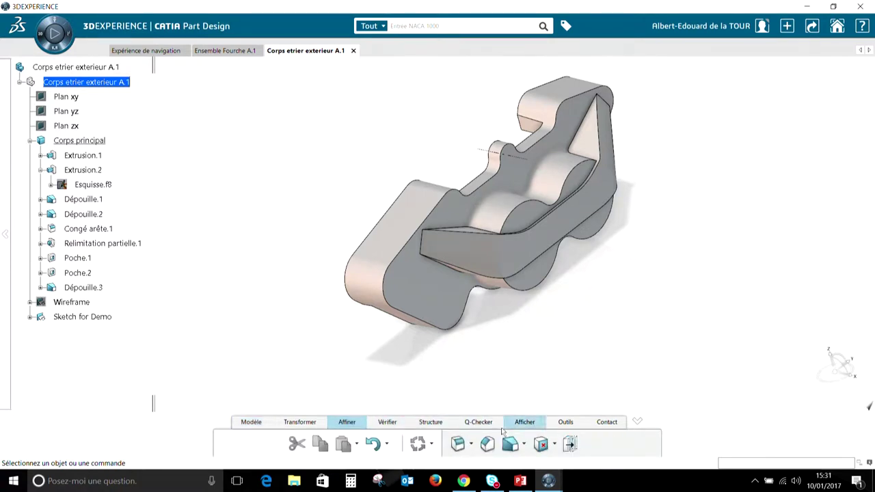
{"action": "left_click", "coordinate": [472, 444]}
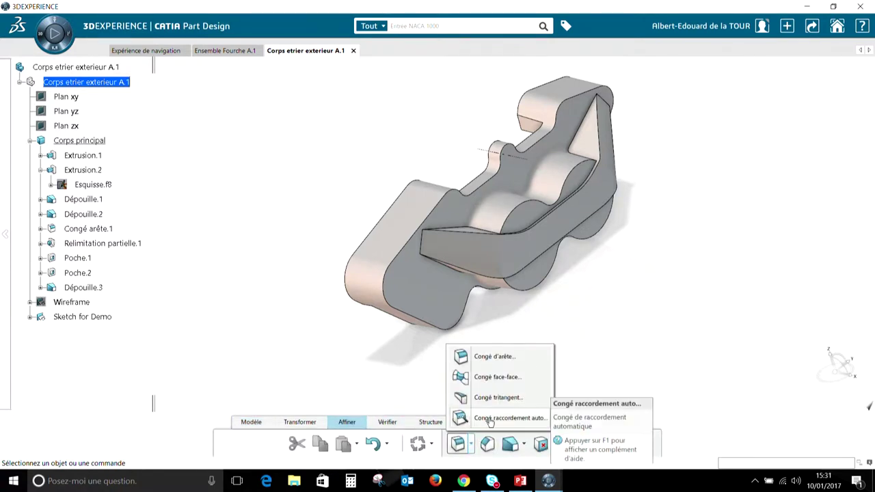
{"action": "left_click", "coordinate": [489, 418]}
{"action": "middle_click_drag", "start_coordinate": [382, 187], "coordinate": [219, 319]}
{"action": "middle_click_drag", "start_coordinate": [246, 333], "coordinate": [307, 351]}
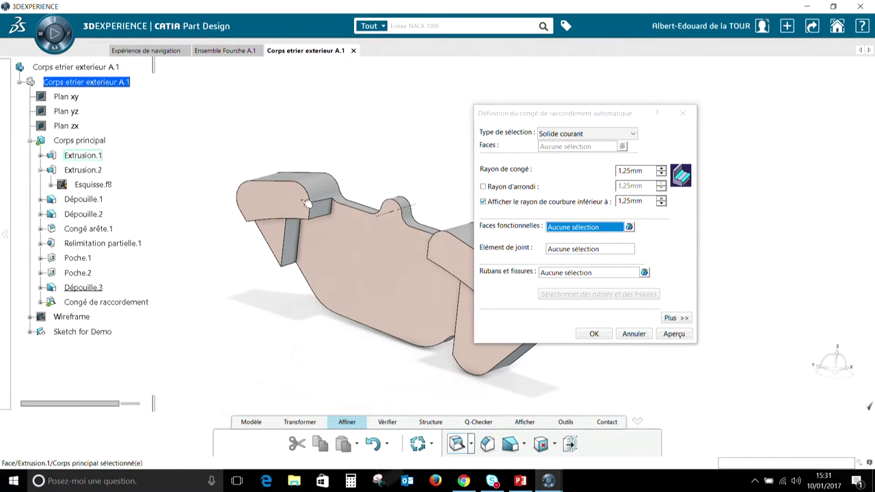
{"action": "left_click", "coordinate": [274, 198]}
{"action": "middle_click_drag", "start_coordinate": [276, 258], "coordinate": [394, 280]}
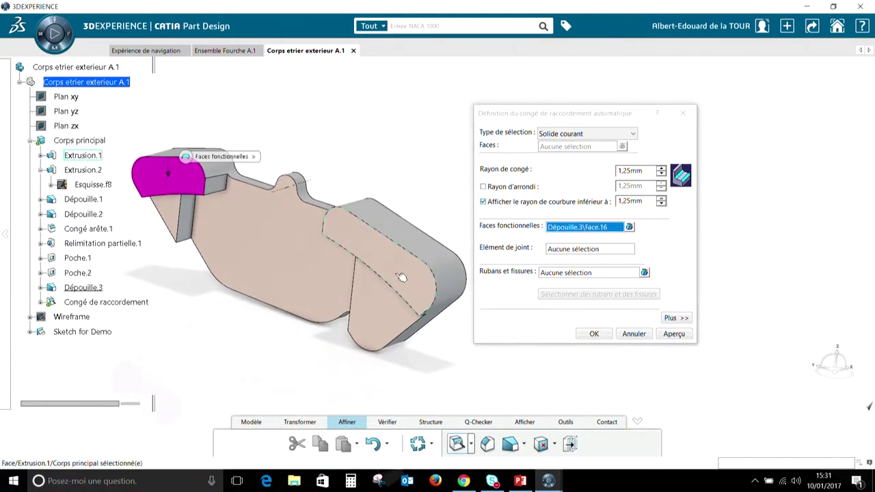
{"action": "left_click", "coordinate": [380, 259]}
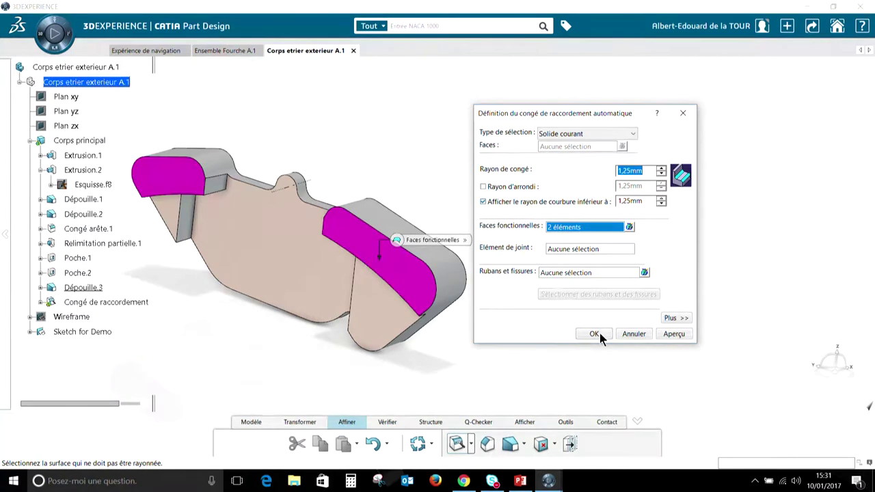
{"action": "left_click", "coordinate": [599, 333]}
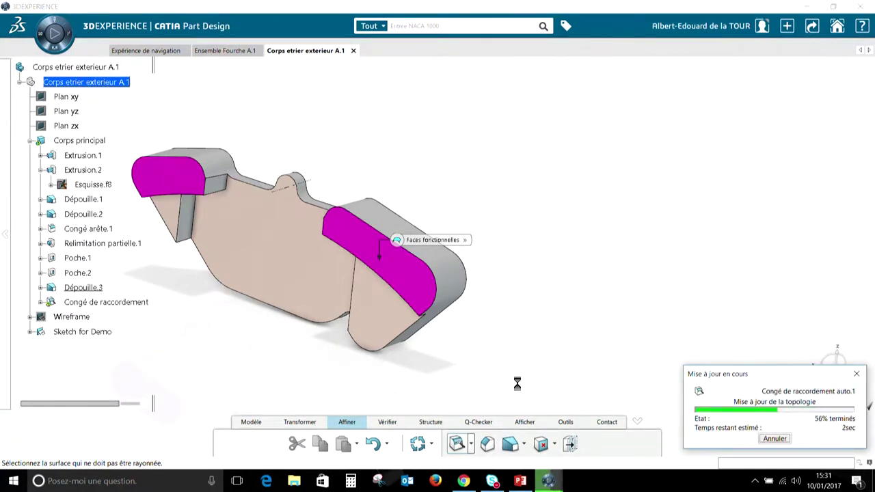
{"action": "middle_click_drag", "start_coordinate": [659, 279], "coordinate": [753, 267]}
{"action": "middle_click_drag", "start_coordinate": [692, 304], "coordinate": [561, 303]}
{"action": "middle_click_drag", "start_coordinate": [444, 245], "coordinate": [477, 175]}
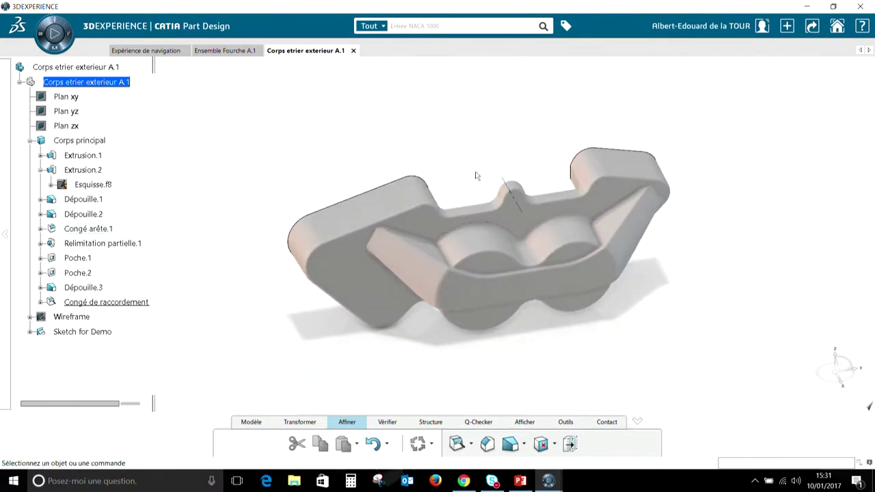
Show the hidden piston plane Plan.piston among the visible geometry and return to the visible space.
{"action": "left_click", "coordinate": [869, 409]}
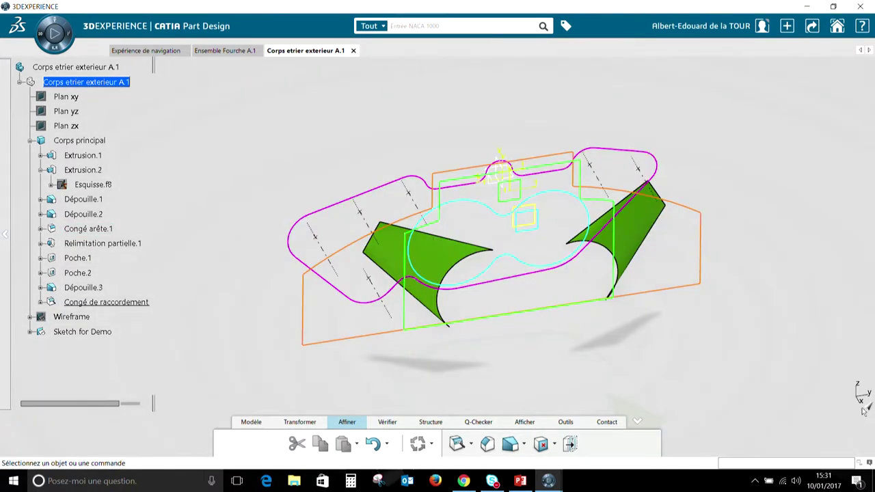
{"action": "right_click", "coordinate": [539, 209]}
{"action": "left_click", "coordinate": [564, 236]}
{"action": "key", "text": "ctrl+shift+a"}
{"action": "mouse_move", "coordinate": [460, 377]}
{"action": "middle_mouse_down"}
{"action": "mouse_move", "coordinate": [372, 356]}
{"action": "mouse_move", "coordinate": [384, 345]}
{"action": "mouse_move", "coordinate": [348, 356]}
{"action": "middle_mouse_up"}
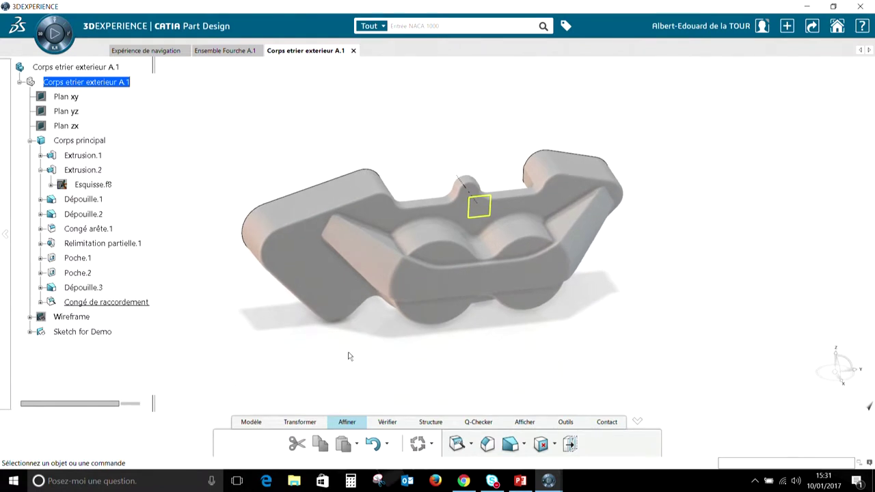
Create a sketch on the piston plane with a circle of about 13.6 mm radius, concentric with the larger cylindrical boss.
{"action": "left_click", "coordinate": [488, 197]}
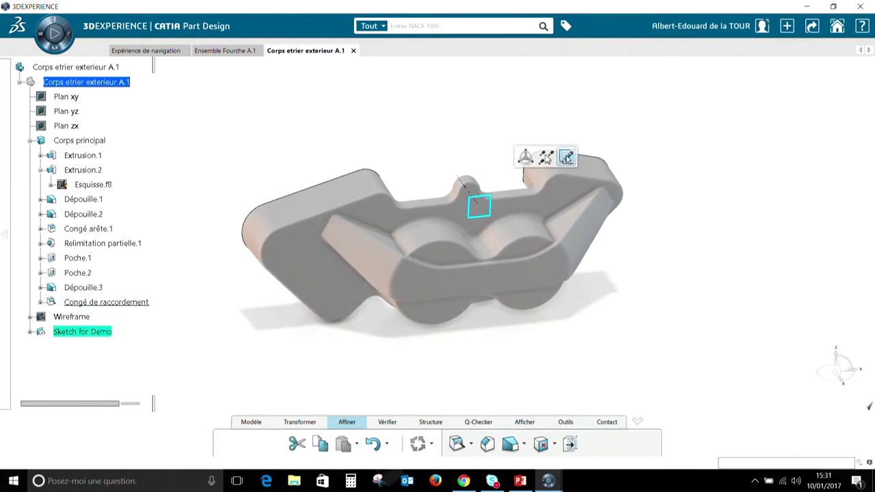
{"action": "left_click", "coordinate": [566, 158]}
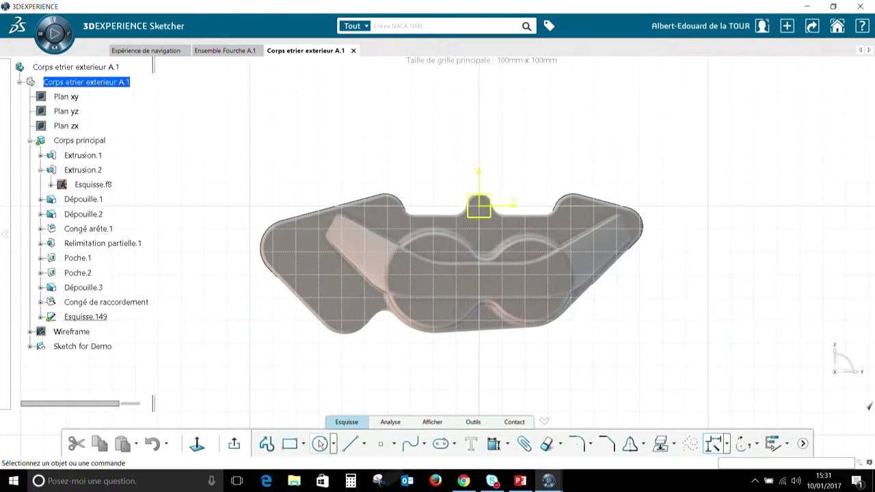
{"action": "left_click", "coordinate": [320, 443]}
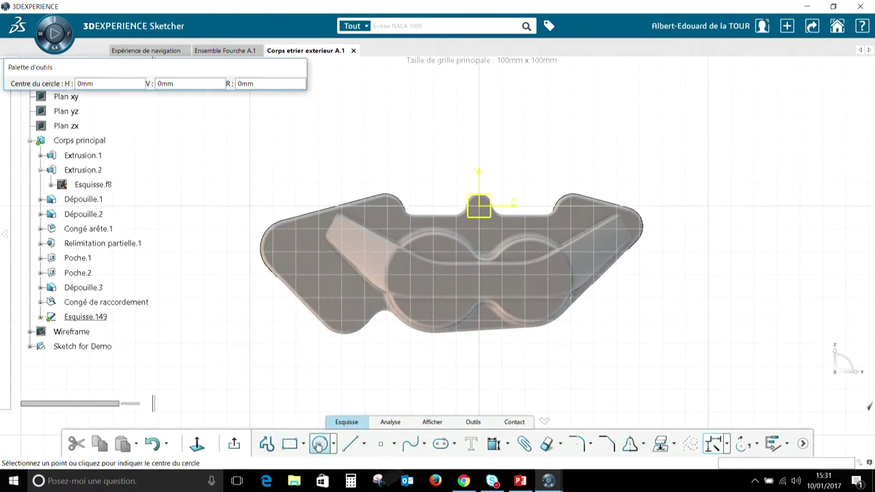
{"action": "right_click", "coordinate": [422, 241]}
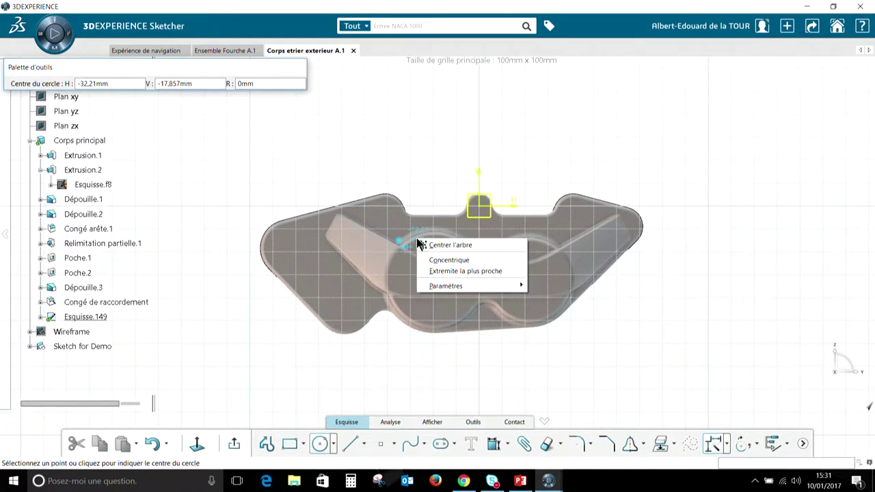
{"action": "left_click", "coordinate": [448, 256]}
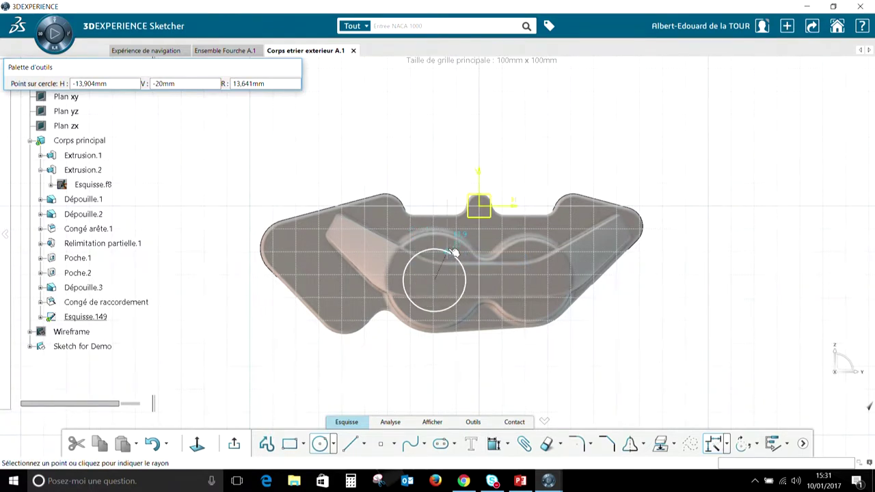
{"action": "left_click", "coordinate": [453, 252]}
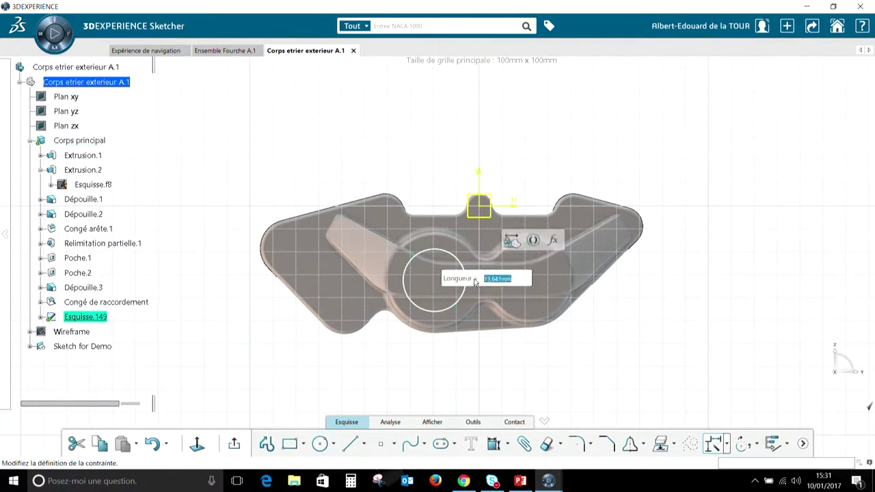
Change the circle's dimension to a diameter and set it to 33 mm.
{"action": "double_click", "coordinate": [477, 284]}
{"action": "left_click", "coordinate": [745, 410]}
{"action": "left_click", "coordinate": [728, 428]}
{"action": "left_click_drag", "start_coordinate": [761, 386], "coordinate": [686, 377]}
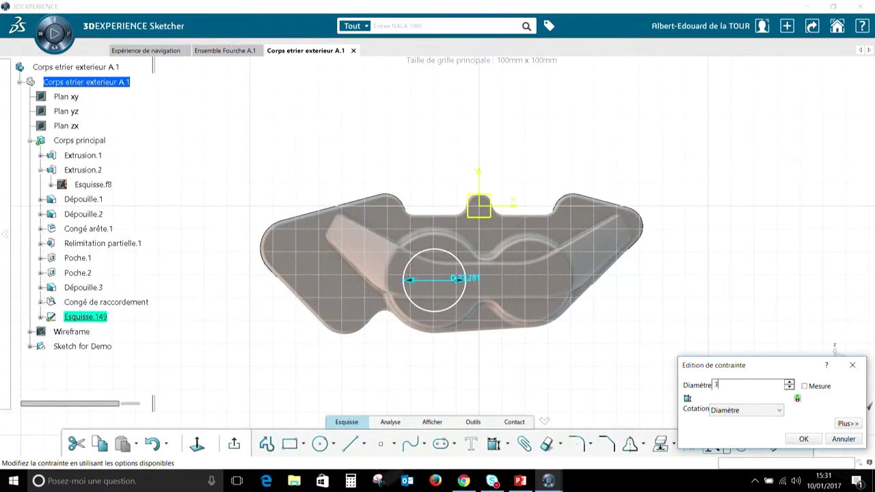
{"action": "key", "text": "Return"}
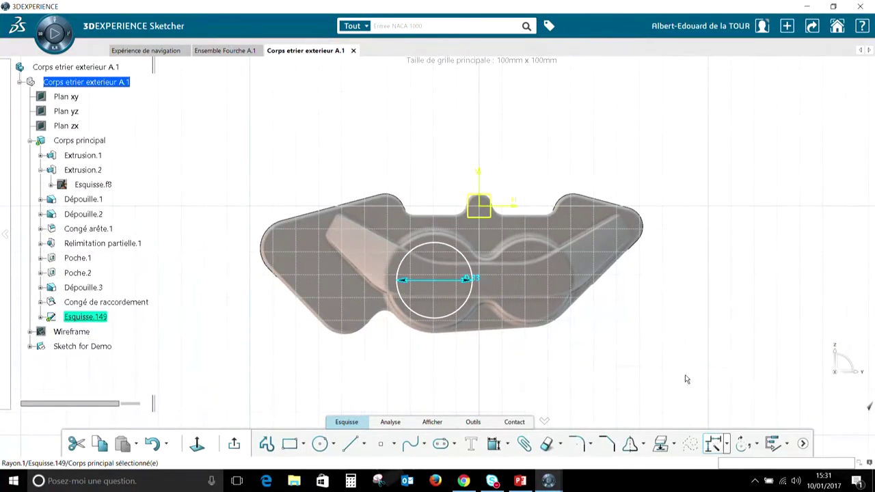
Draw a second circle concentric with the smaller boss, set its radius to 15 mm and exit the sketch.
{"action": "left_click", "coordinate": [319, 443]}
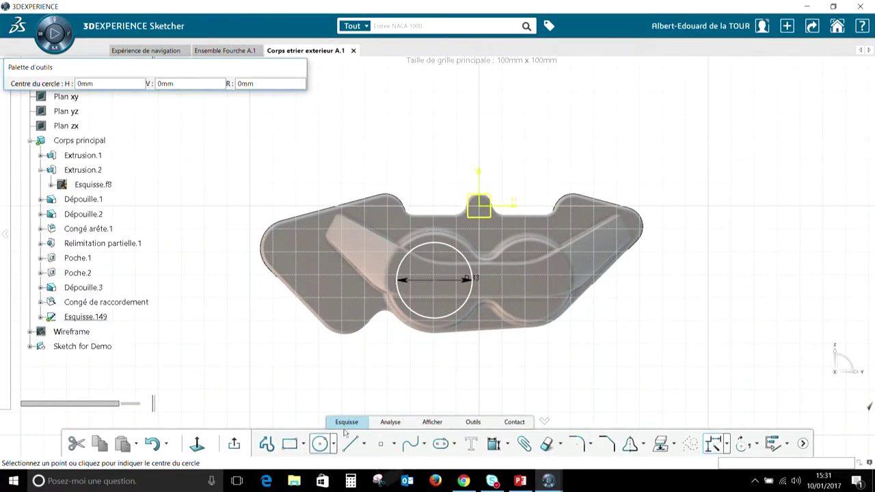
{"action": "right_click", "coordinate": [541, 241]}
{"action": "left_click", "coordinate": [544, 261]}
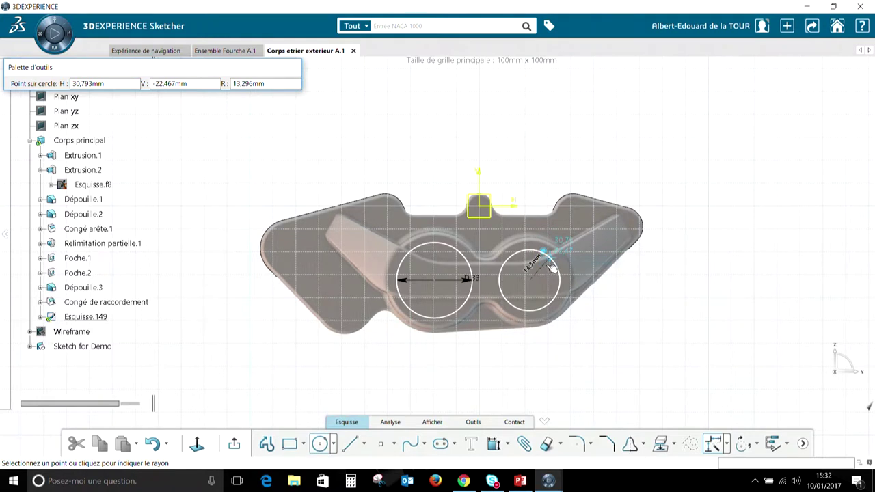
{"action": "left_click", "coordinate": [551, 270]}
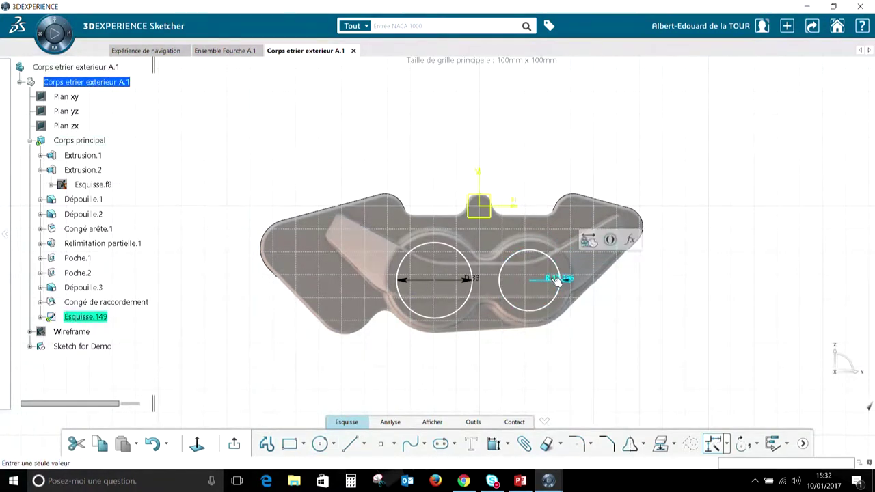
{"action": "double_click", "coordinate": [556, 280]}
{"action": "type", "text": "15"}
{"action": "key", "text": "Return"}
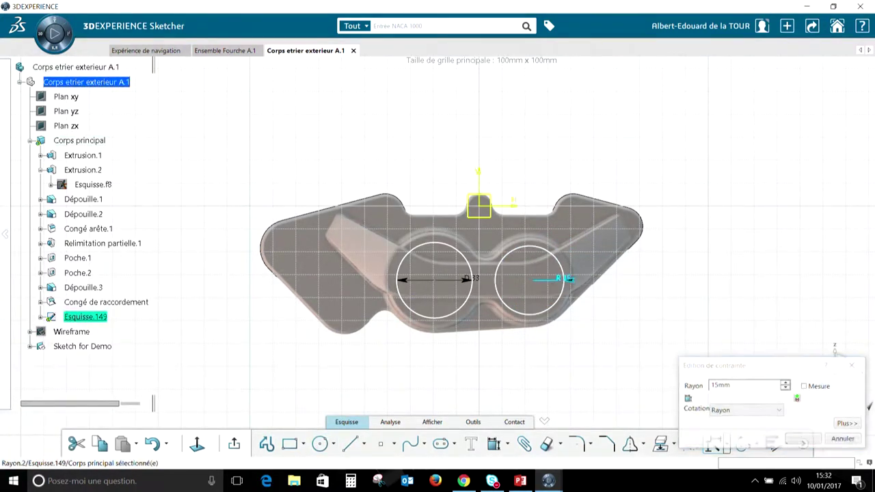
{"action": "left_click", "coordinate": [240, 447]}
Cut the two piston bores into the back of the caliper body with a pocket from the two-circle sketch.
{"action": "mouse_move", "coordinate": [291, 283]}
{"action": "middle_mouse_down"}
{"action": "mouse_move", "coordinate": [366, 334]}
{"action": "mouse_move", "coordinate": [335, 299]}
{"action": "middle_mouse_up"}
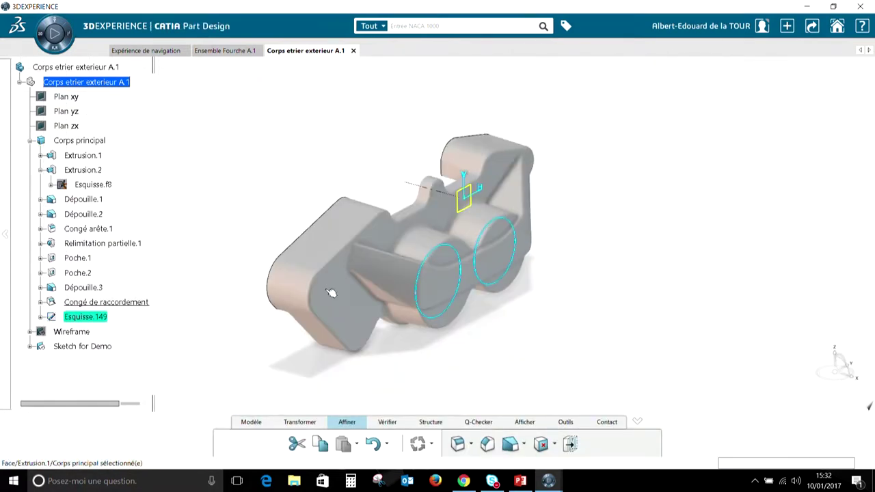
{"action": "left_click", "coordinate": [333, 146]}
{"action": "left_click", "coordinate": [438, 253]}
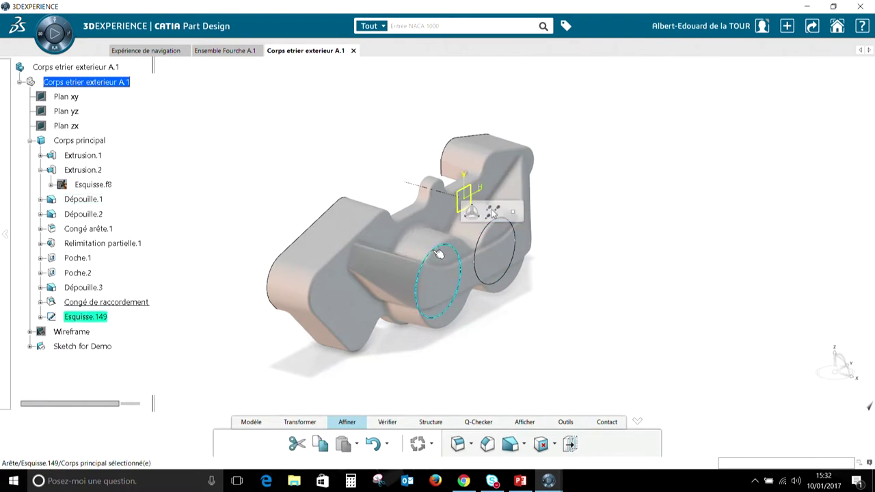
{"action": "left_click", "coordinate": [492, 212]}
{"action": "left_click_drag", "start_coordinate": [449, 258], "coordinate": [298, 216]}
{"action": "middle_click_drag", "start_coordinate": [244, 212], "coordinate": [499, 275]}
{"action": "left_click", "coordinate": [298, 371]}
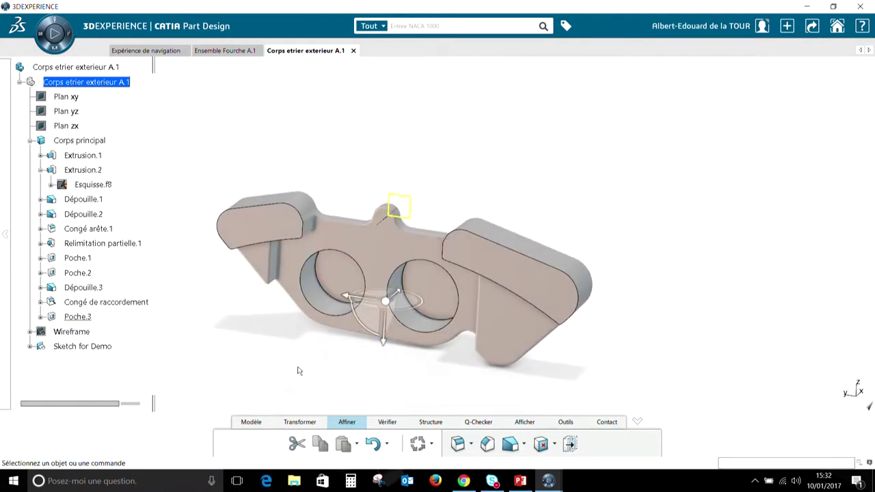
Hide the piston plane beside the small central lug.
{"action": "middle_click_drag", "start_coordinate": [298, 371], "coordinate": [437, 316]}
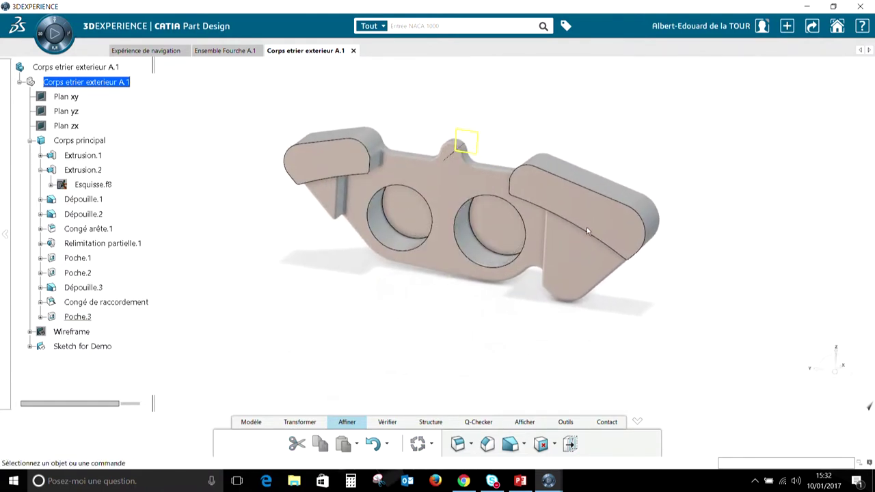
{"action": "right_click", "coordinate": [479, 130]}
{"action": "left_click", "coordinate": [504, 159]}
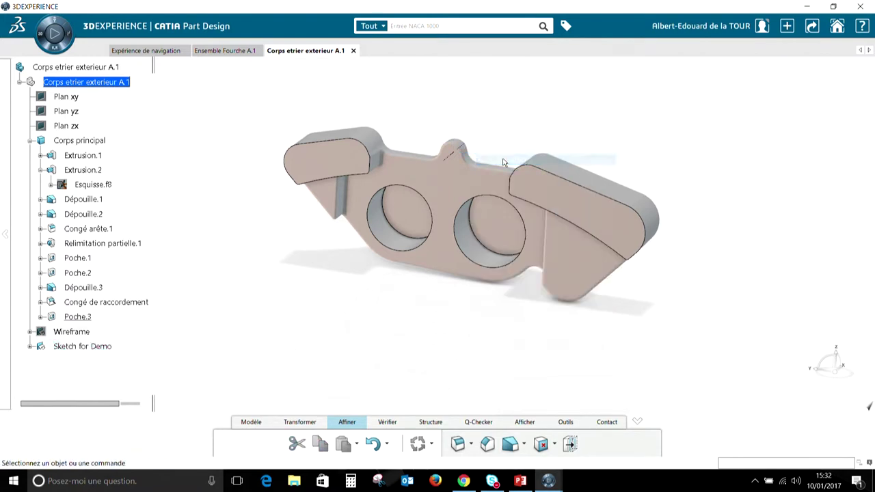
Start a hole on the front face of the small central lug, positioned on the lug's axis line.
{"action": "middle_click_drag", "start_coordinate": [744, 295], "coordinate": [312, 273]}
{"action": "middle_click_drag", "start_coordinate": [624, 310], "coordinate": [666, 389]}
{"action": "middle_click_drag", "start_coordinate": [394, 149], "coordinate": [381, 166]}
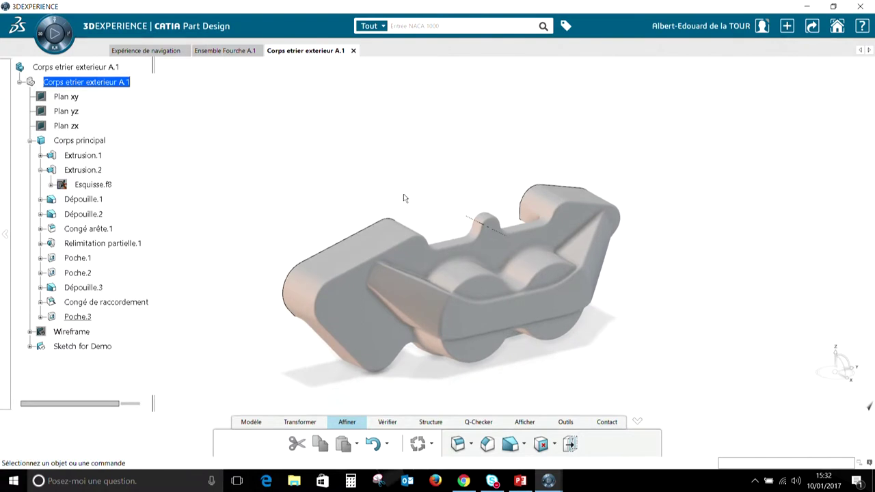
{"action": "middle_click_drag", "start_coordinate": [403, 198], "coordinate": [407, 152]}
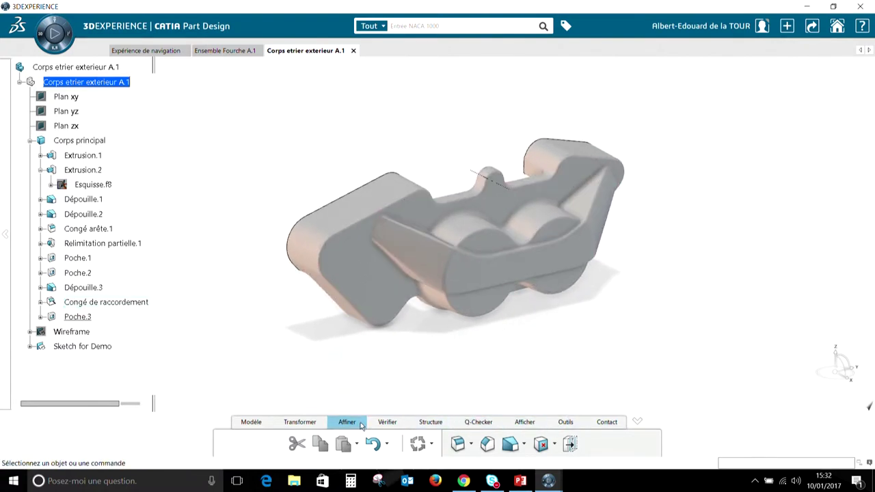
{"action": "left_click", "coordinate": [252, 422]}
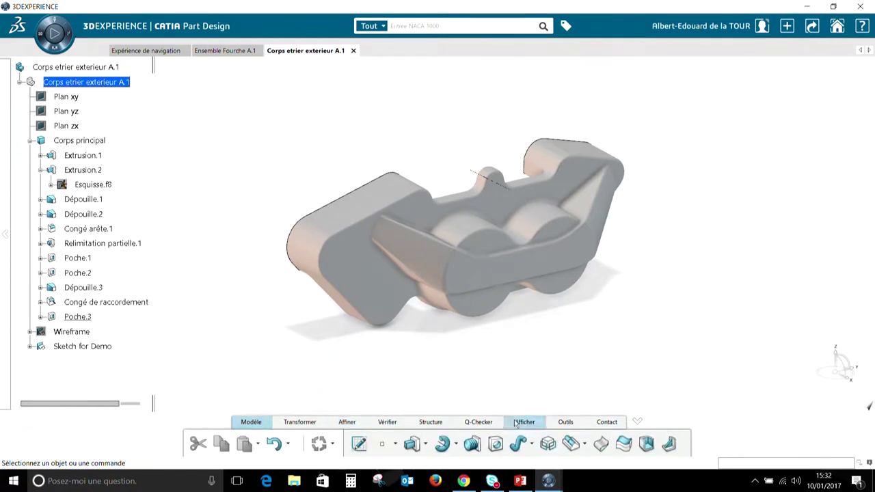
{"action": "left_click", "coordinate": [496, 445]}
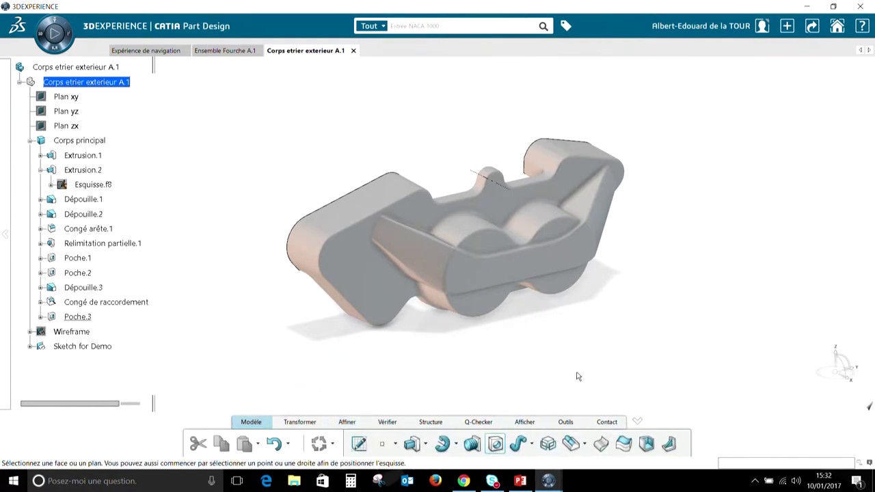
{"action": "left_click", "coordinate": [499, 198]}
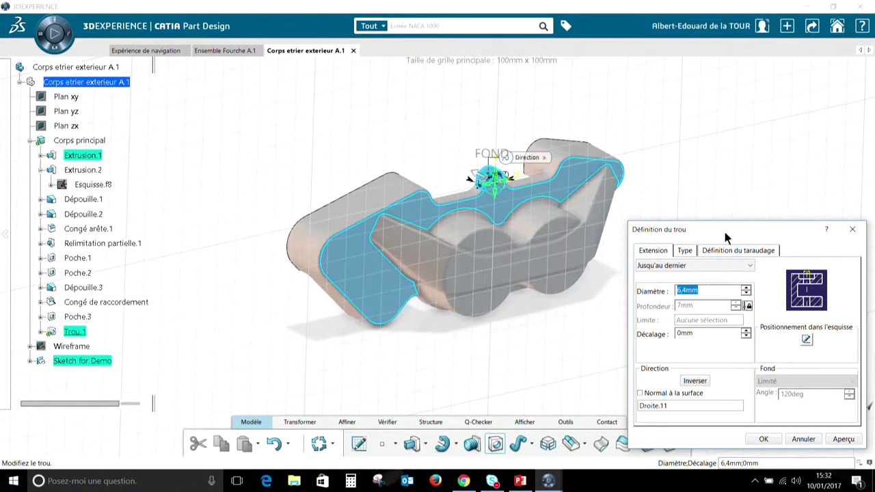
Apply the Metric_Cap_Screws standard with size M6-Close to the counterbored hole in the small central lug and preview it.
{"action": "left_click", "coordinate": [734, 250]}
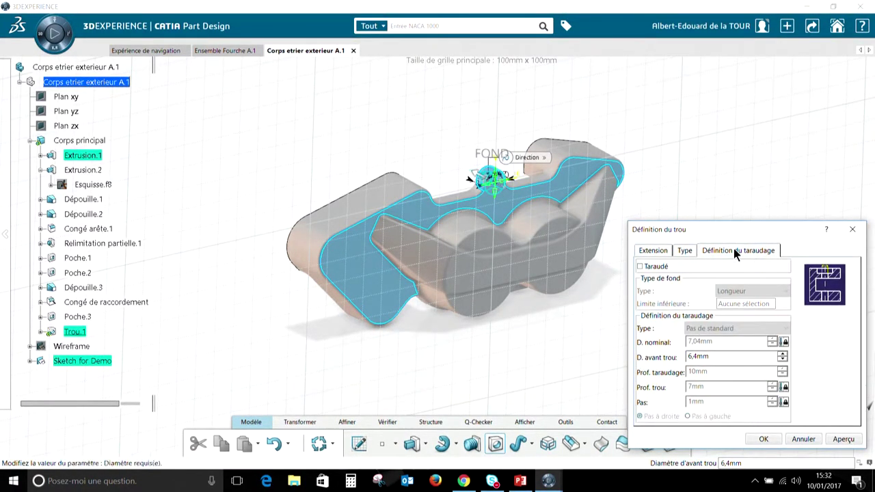
{"action": "left_click", "coordinate": [685, 250]}
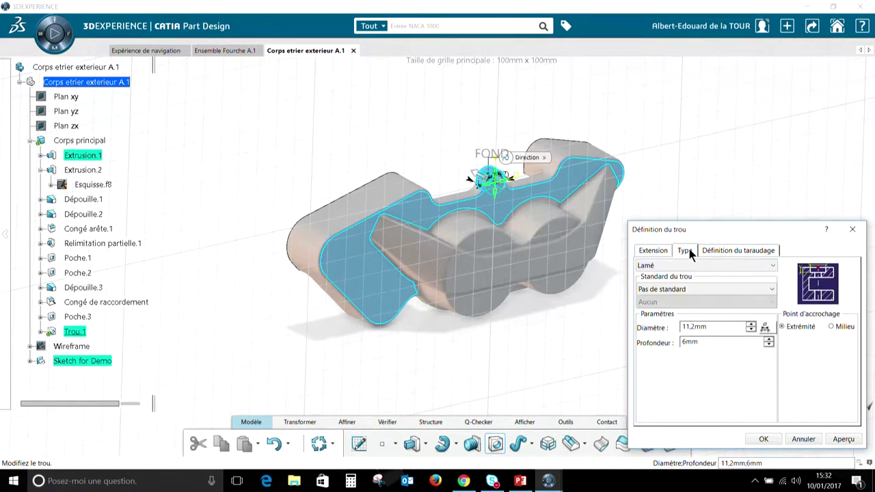
{"action": "left_click", "coordinate": [692, 289]}
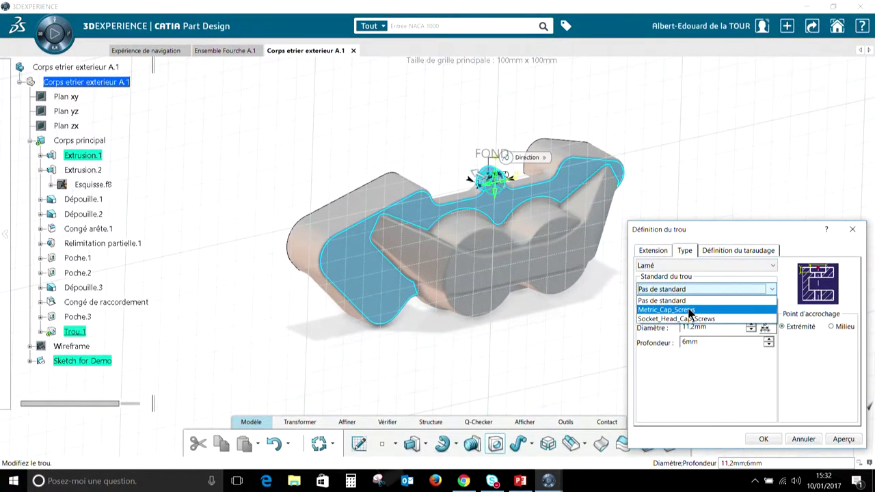
{"action": "left_click", "coordinate": [690, 310]}
{"action": "left_click", "coordinate": [692, 302]}
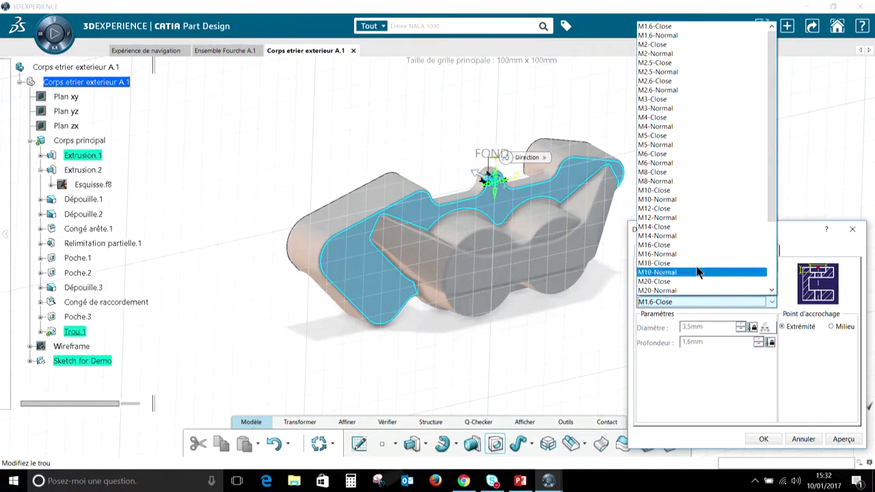
{"action": "left_click", "coordinate": [696, 155]}
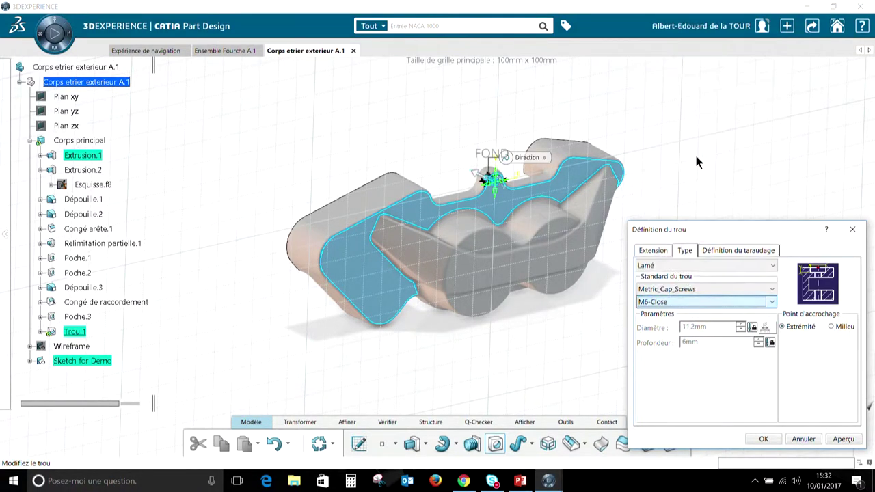
{"action": "left_click", "coordinate": [844, 440]}
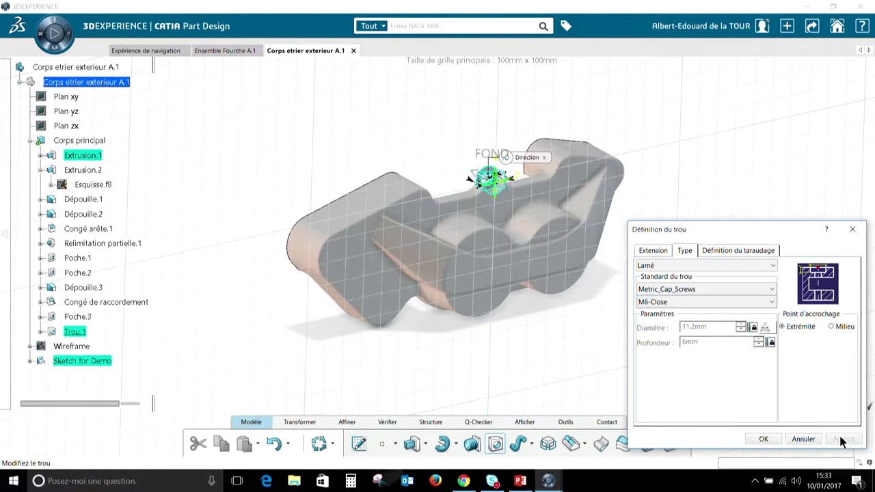
Change the lug hole's standard screw size to M5-Close and preview it up close.
{"action": "left_click", "coordinate": [688, 302]}
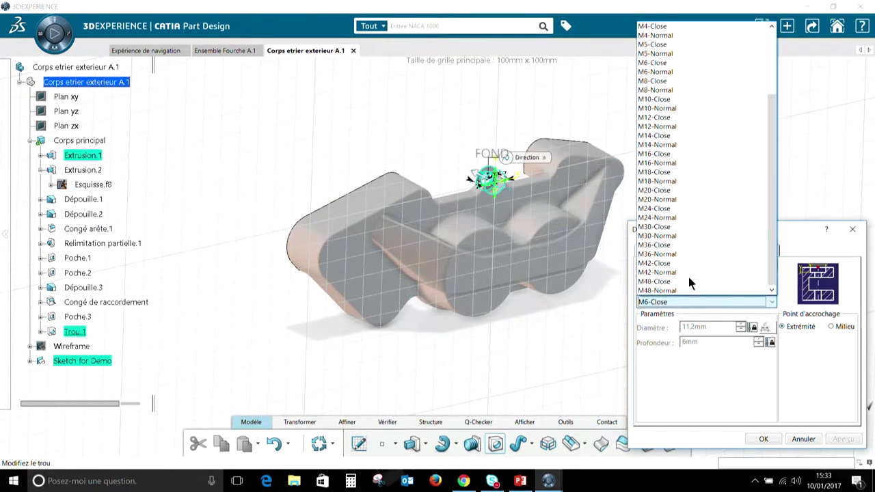
{"action": "left_click", "coordinate": [653, 45]}
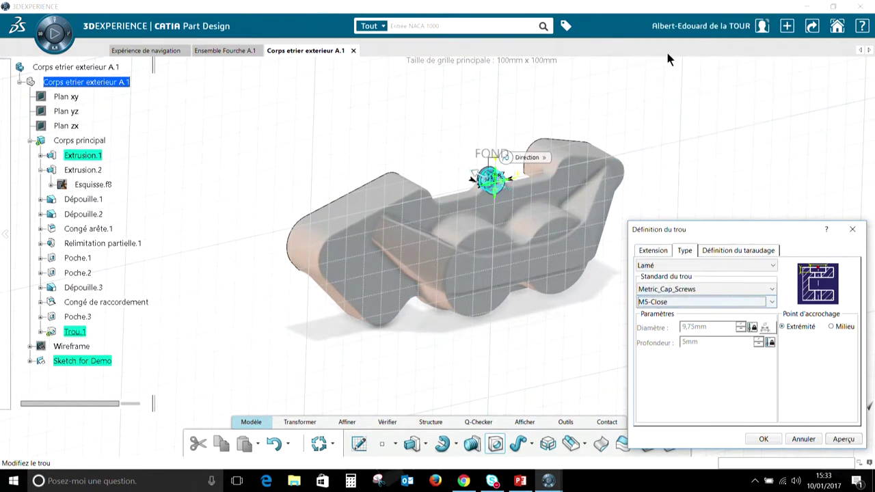
{"action": "left_click", "coordinate": [841, 441]}
{"action": "scroll", "coordinate": [452, 325], "scroll_direction": "up", "scroll_amount": 5}
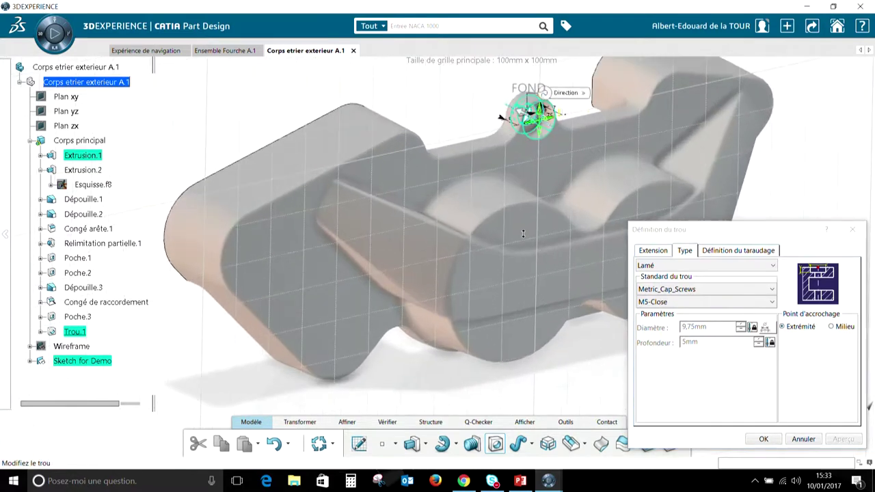
{"action": "middle_click_drag", "start_coordinate": [452, 326], "coordinate": [421, 365]}
{"action": "middle_click_drag", "start_coordinate": [517, 240], "coordinate": [454, 230]}
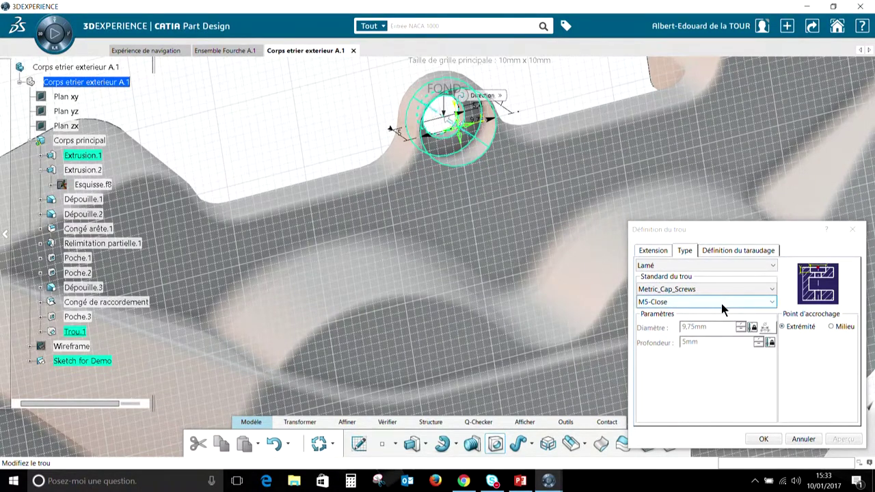
Switch the lug hole's type from counterbored to Simple and create the hole.
{"action": "left_click", "coordinate": [695, 265]}
{"action": "left_click", "coordinate": [667, 274]}
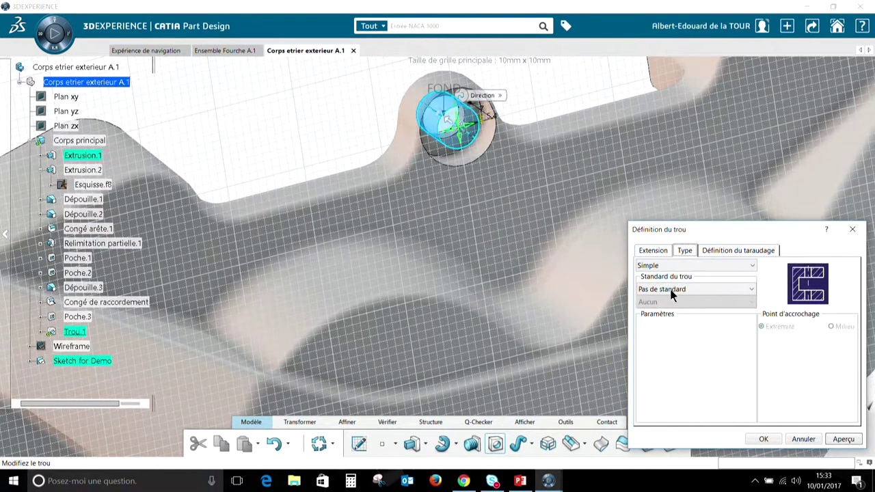
{"action": "left_click", "coordinate": [764, 439]}
{"action": "left_click", "coordinate": [514, 218]}
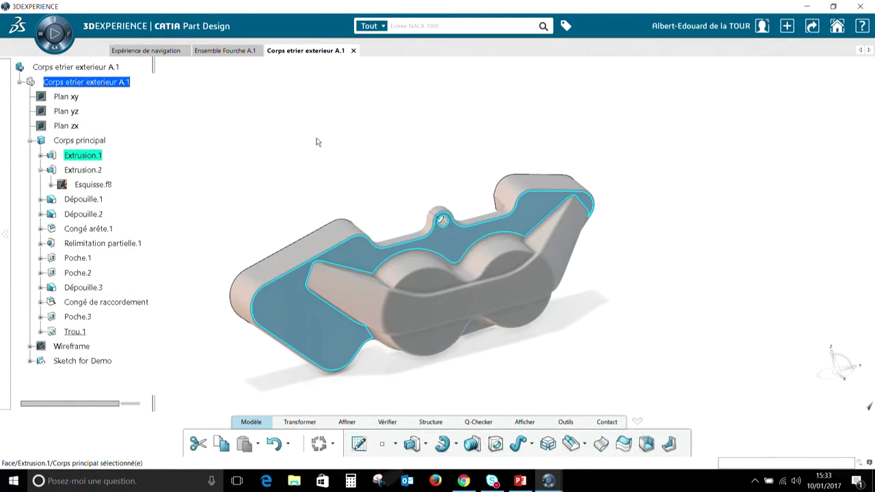
Bring the hidden hole-position sketch (Esquisse.trous) back into the visible space together with the caliper body.
{"action": "middle_click_drag", "start_coordinate": [316, 142], "coordinate": [357, 164]}
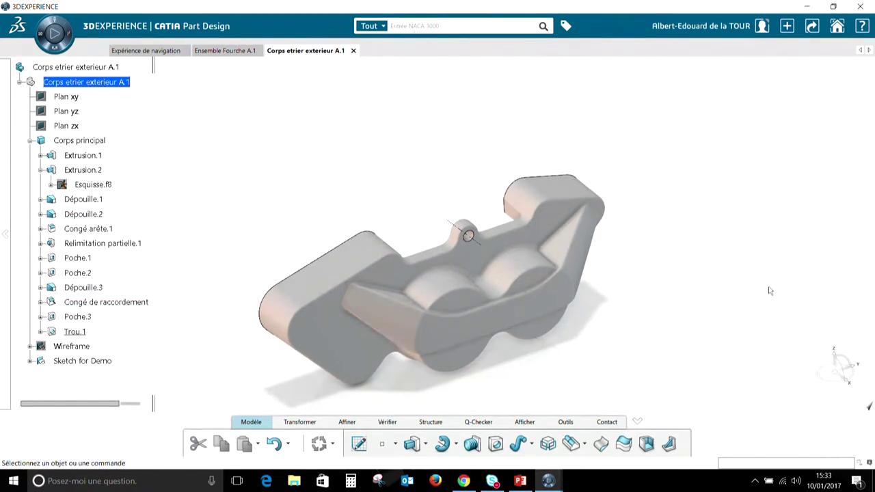
{"action": "left_click", "coordinate": [869, 407]}
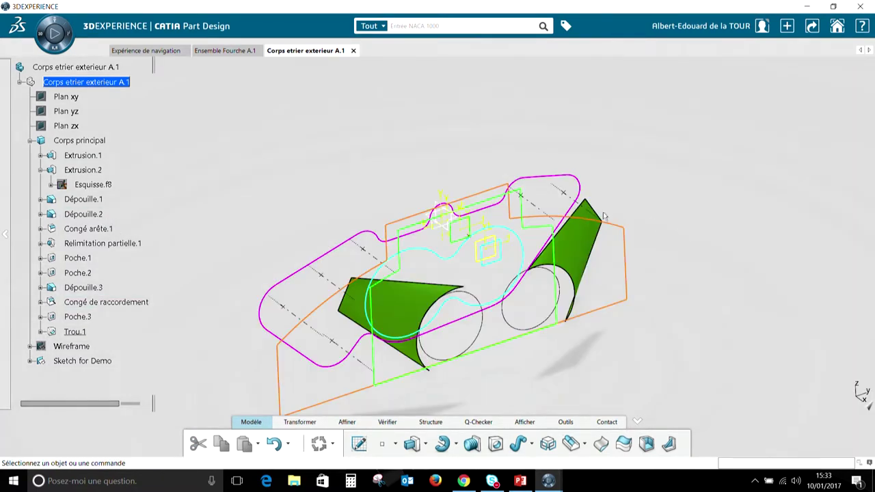
{"action": "right_click", "coordinate": [320, 275]}
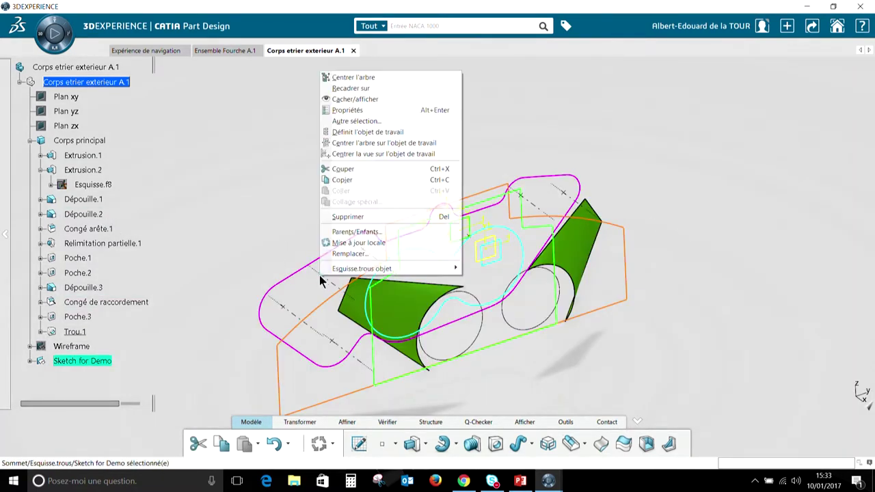
{"action": "left_click", "coordinate": [362, 99]}
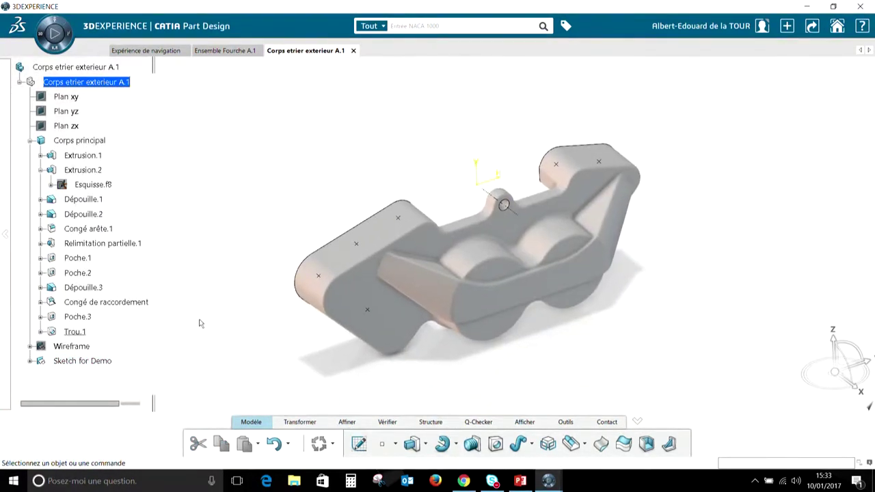
Repeat the lug hole with a user-defined pattern at the points of the Esquisse.trous sketch.
{"action": "left_click", "coordinate": [83, 333]}
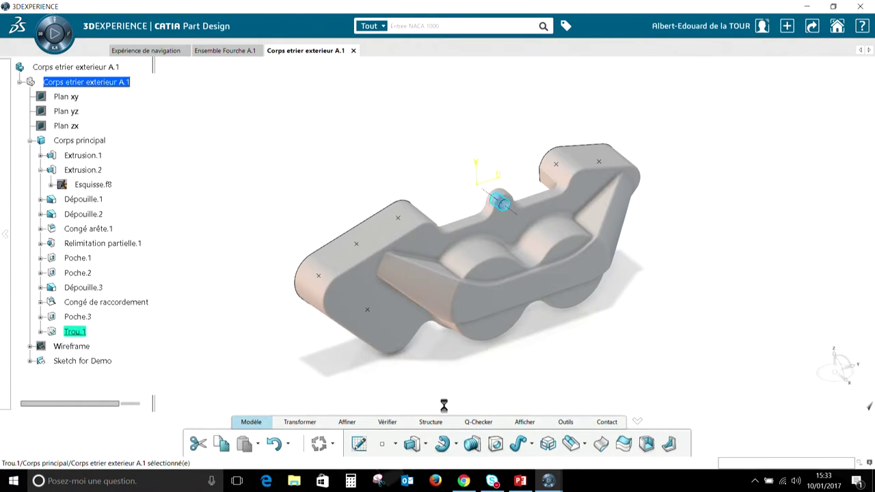
{"action": "left_click", "coordinate": [301, 421]}
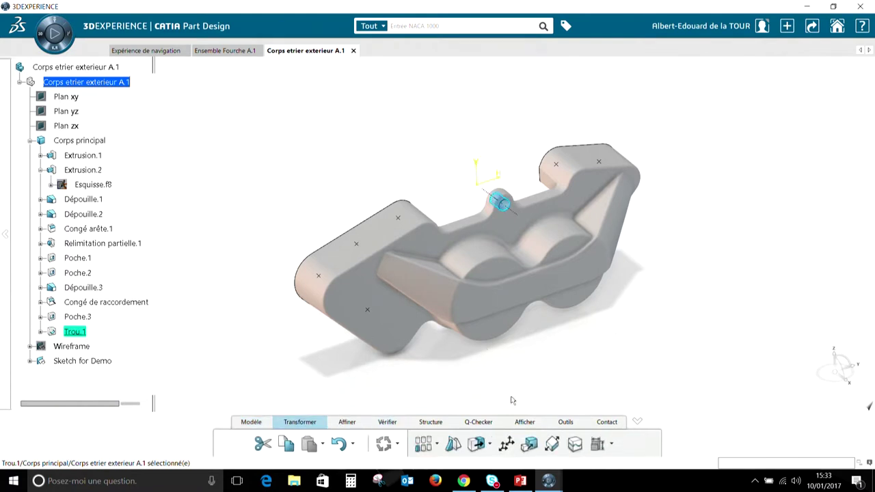
{"action": "left_click", "coordinate": [436, 444]}
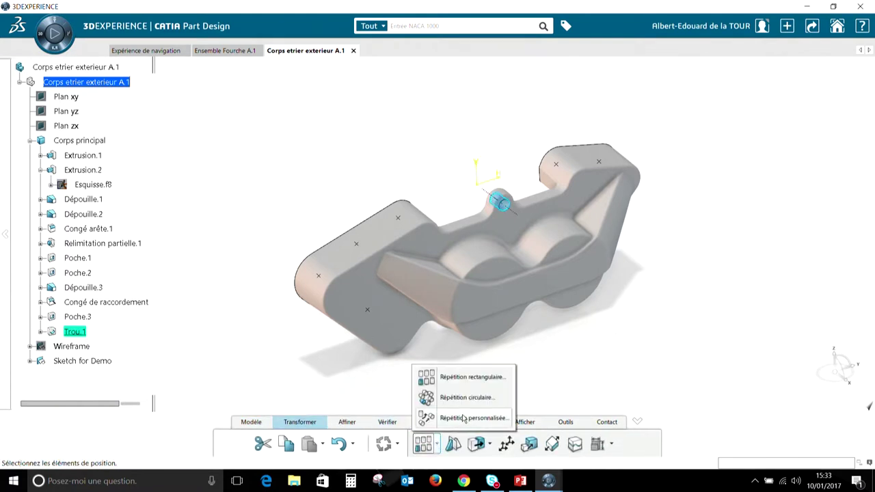
{"action": "left_click", "coordinate": [464, 419]}
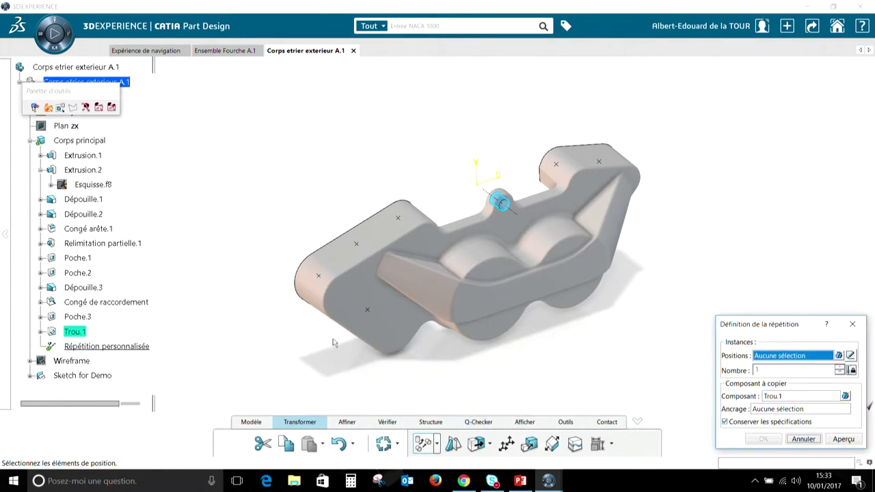
{"action": "left_click", "coordinate": [363, 248]}
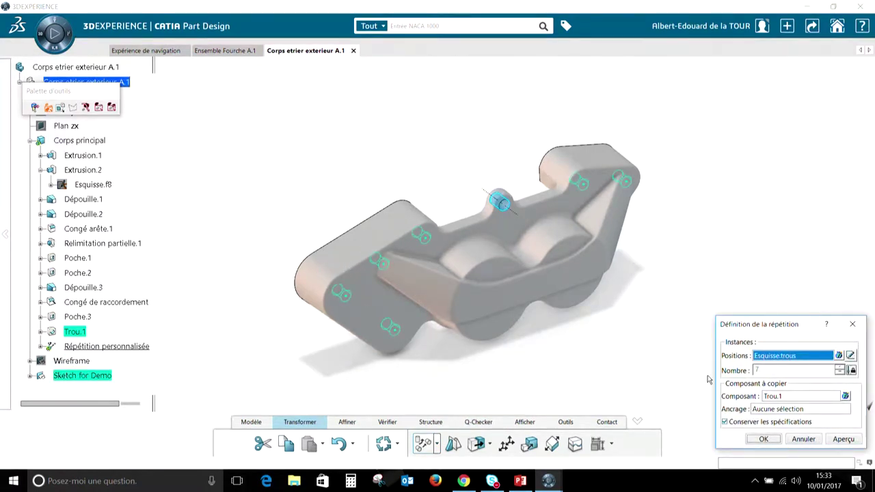
{"action": "left_click", "coordinate": [764, 439]}
{"action": "left_click", "coordinate": [596, 369]}
Explode the user-defined hole pattern into independent holes, accepting to continue despite the warning.
{"action": "middle_click_drag", "start_coordinate": [586, 363], "coordinate": [230, 268]}
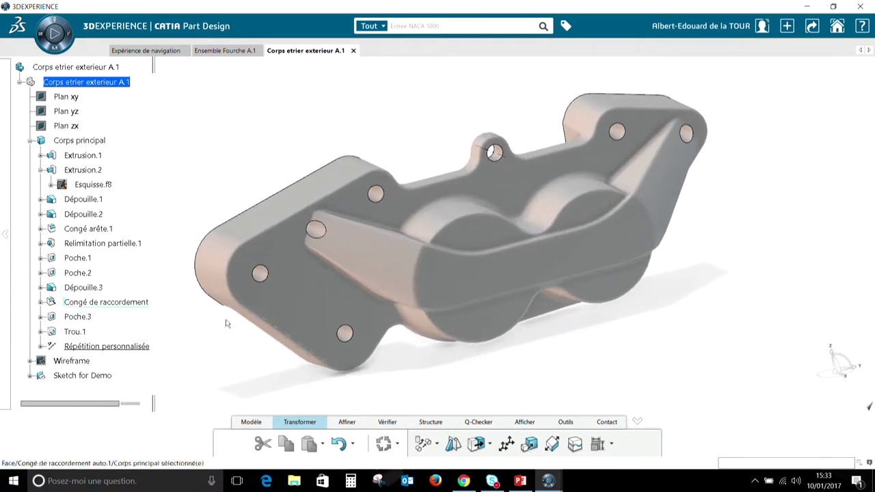
{"action": "right_click", "coordinate": [263, 277]}
{"action": "mouse_move", "coordinate": [292, 268]}
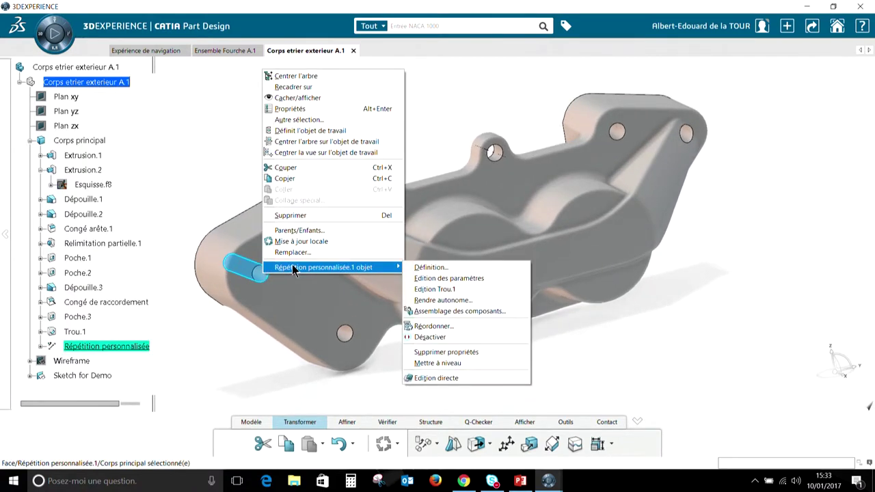
{"action": "left_click", "coordinate": [469, 300]}
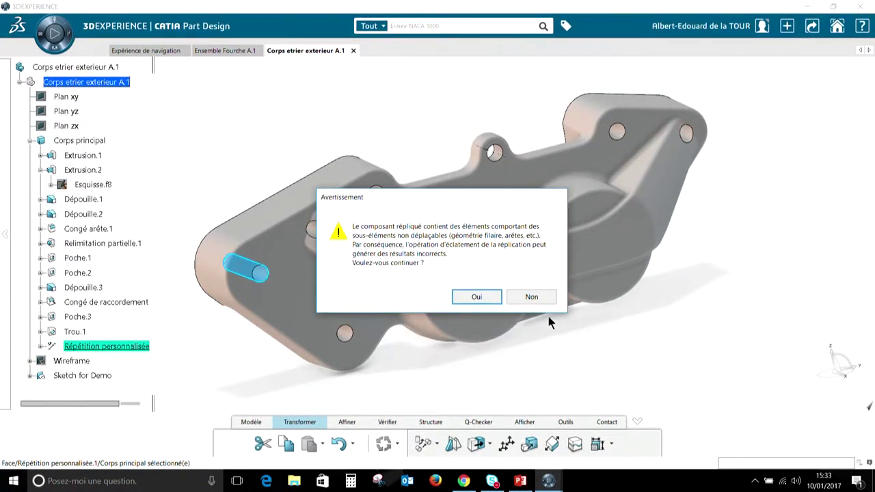
{"action": "left_click", "coordinate": [476, 297]}
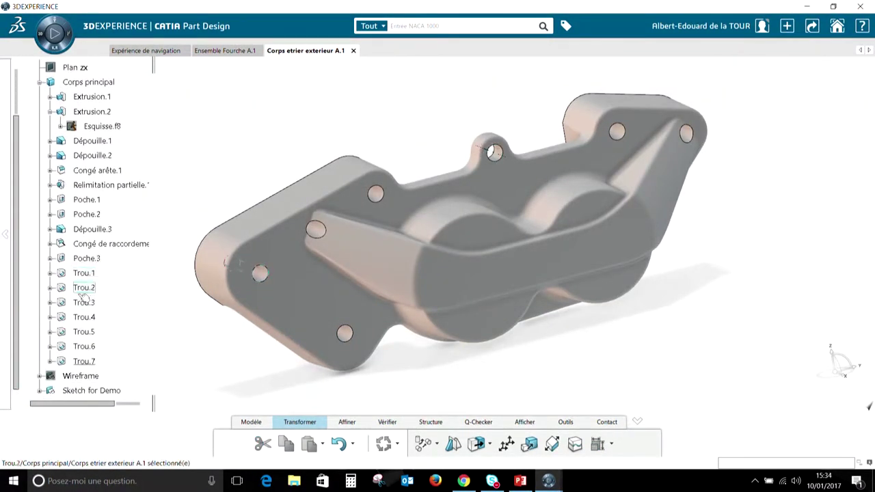
Set the diameter of the hole nearest the rounded outer end of the larger mounting lug to 12 mm.
{"action": "middle_click_drag", "start_coordinate": [93, 287], "coordinate": [394, 123]}
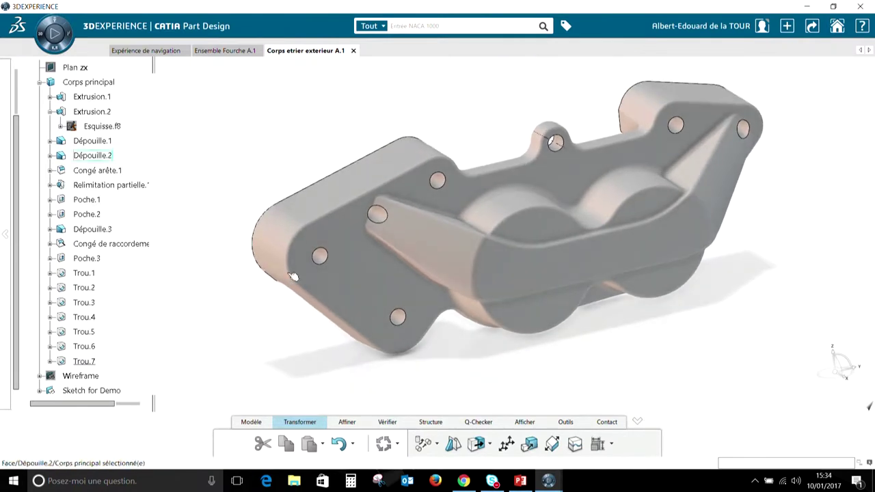
{"action": "double_click", "coordinate": [321, 259]}
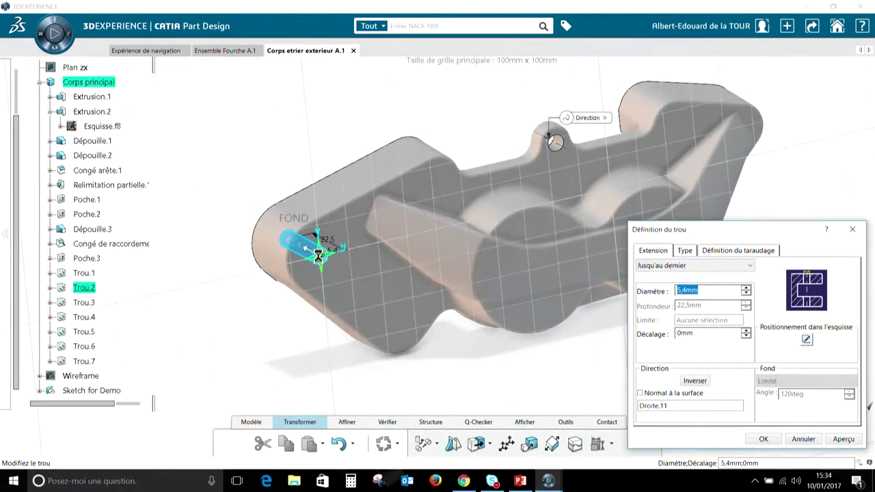
{"action": "left_click", "coordinate": [719, 292]}
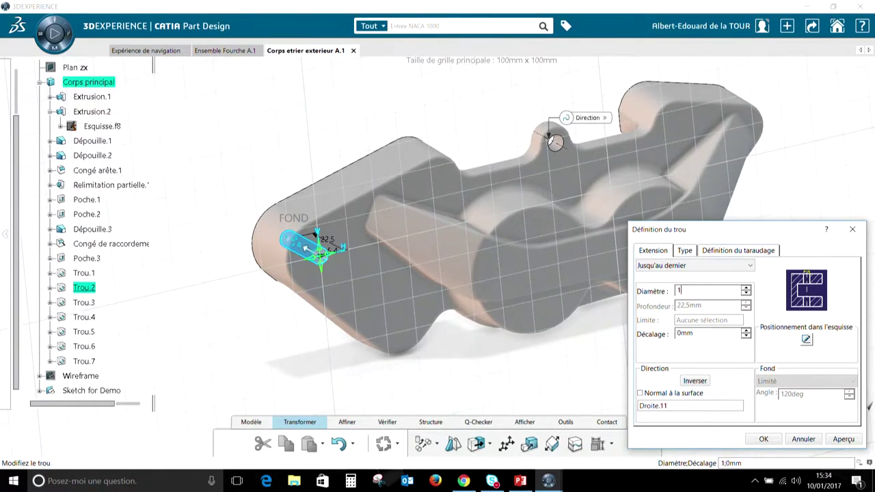
{"action": "type", "text": "12"}
{"action": "key", "text": "Return"}
Make the hole at the tip of the larger lug's rib counterbored, using the Metric_Cap_Screws standard with size M5-Close.
{"action": "middle_click_drag", "start_coordinate": [513, 362], "coordinate": [422, 379]}
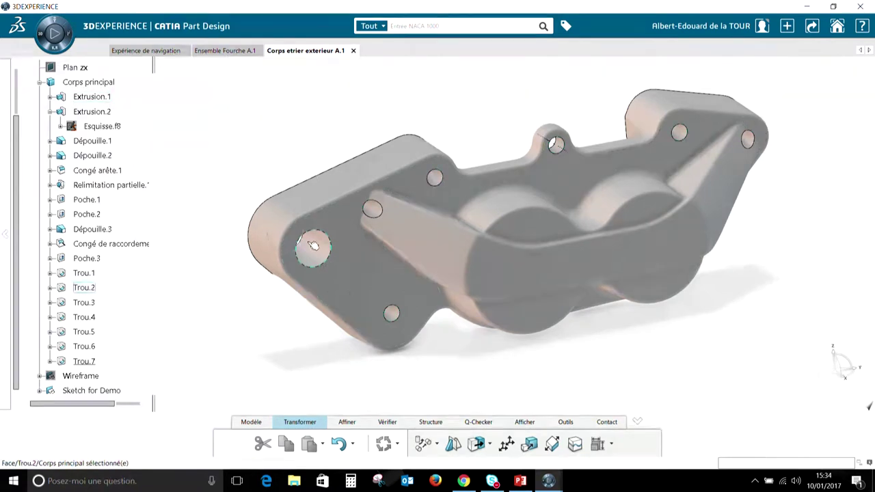
{"action": "double_click", "coordinate": [376, 212]}
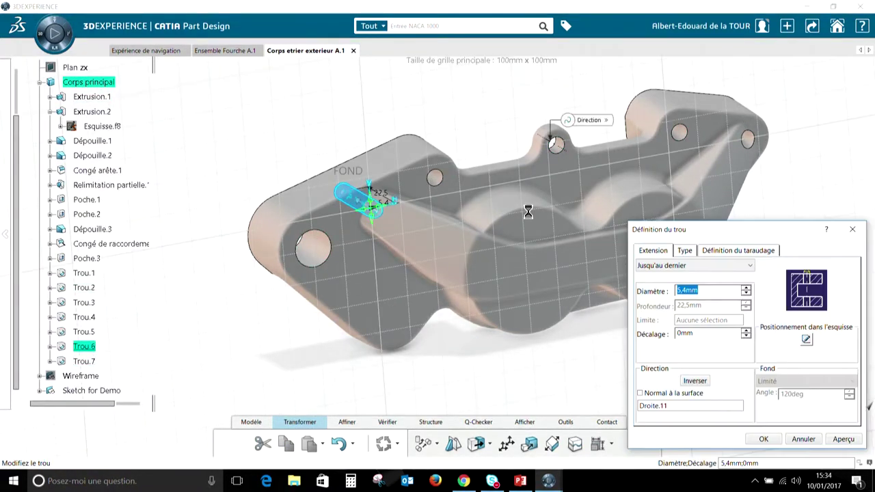
{"action": "left_click", "coordinate": [693, 252]}
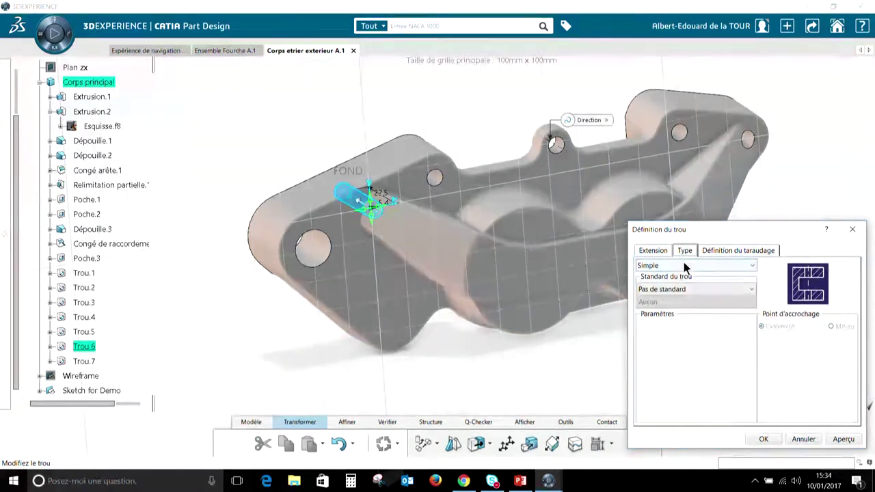
{"action": "left_click", "coordinate": [684, 264]}
{"action": "left_click", "coordinate": [670, 295]}
{"action": "left_click", "coordinate": [698, 288]}
{"action": "left_click", "coordinate": [681, 311]}
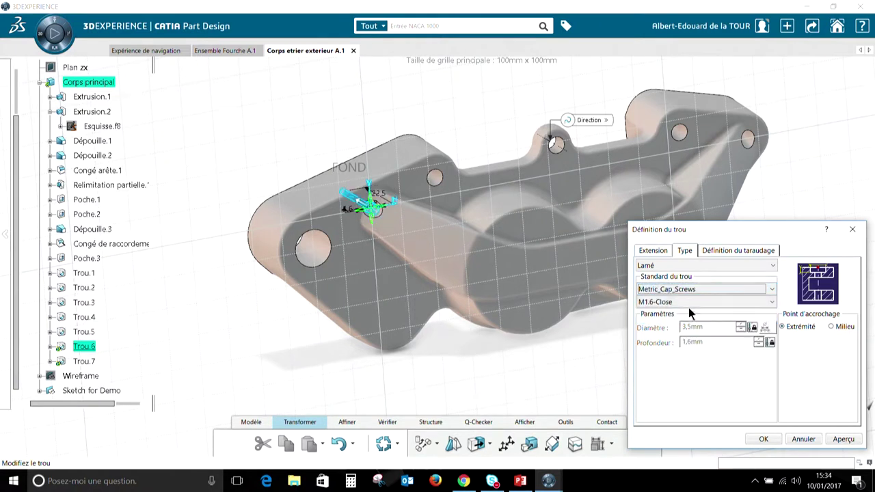
{"action": "left_click", "coordinate": [695, 298]}
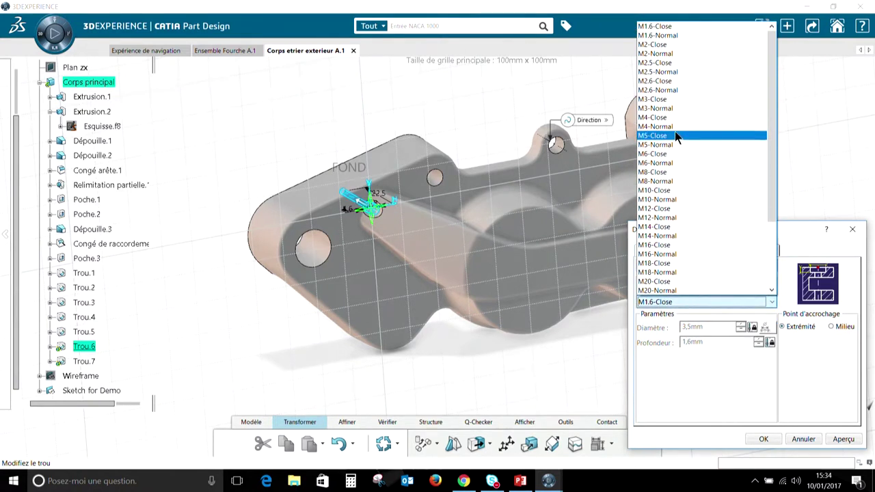
{"action": "left_click", "coordinate": [675, 134]}
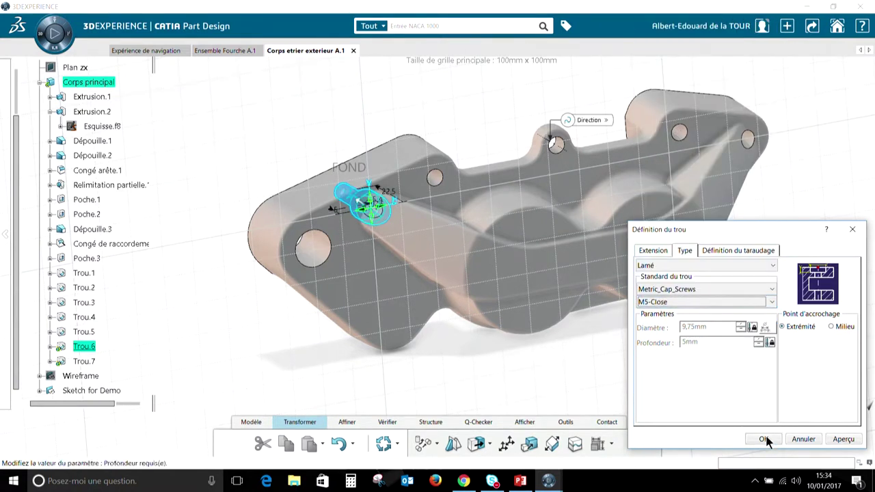
{"action": "left_click", "coordinate": [763, 438]}
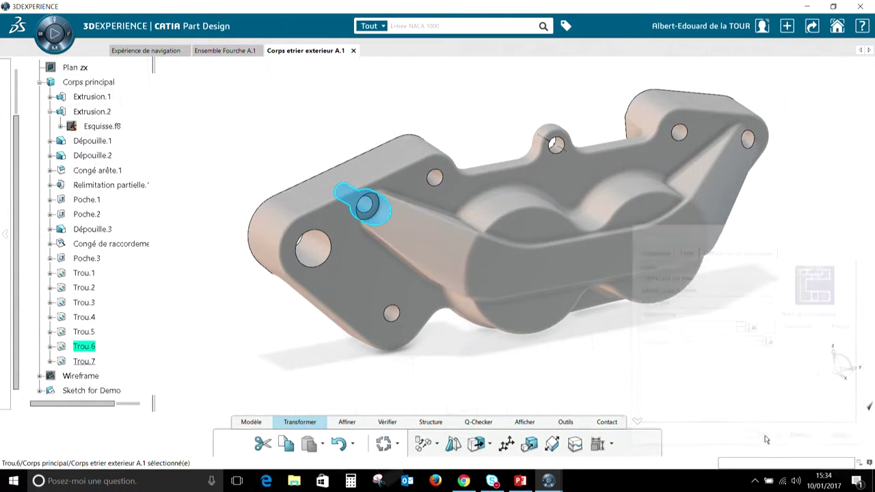
Reproduce the counterbored M5 hole specification of the larger lug's rib hole on the other three lug-side screw holes using Semantic Reproduction.
{"action": "left_click", "coordinate": [385, 211]}
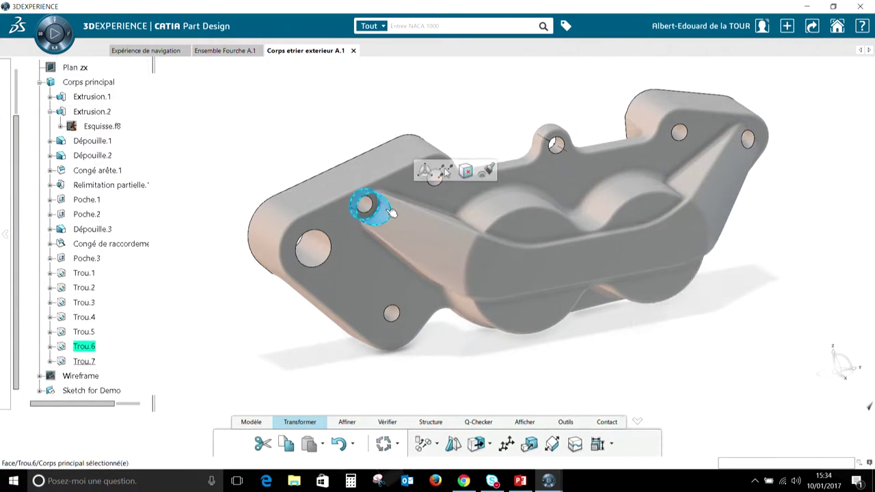
{"action": "left_click", "coordinate": [487, 171]}
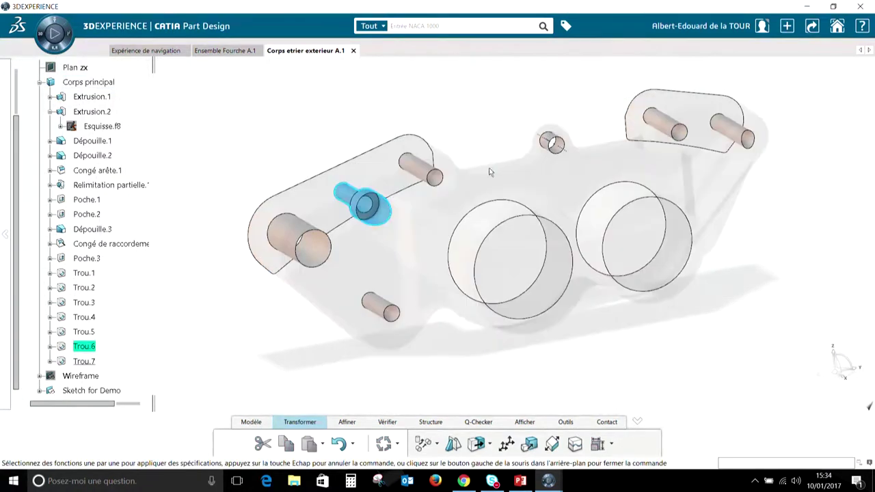
{"action": "left_click", "coordinate": [444, 185]}
{"action": "left_click", "coordinate": [692, 137]}
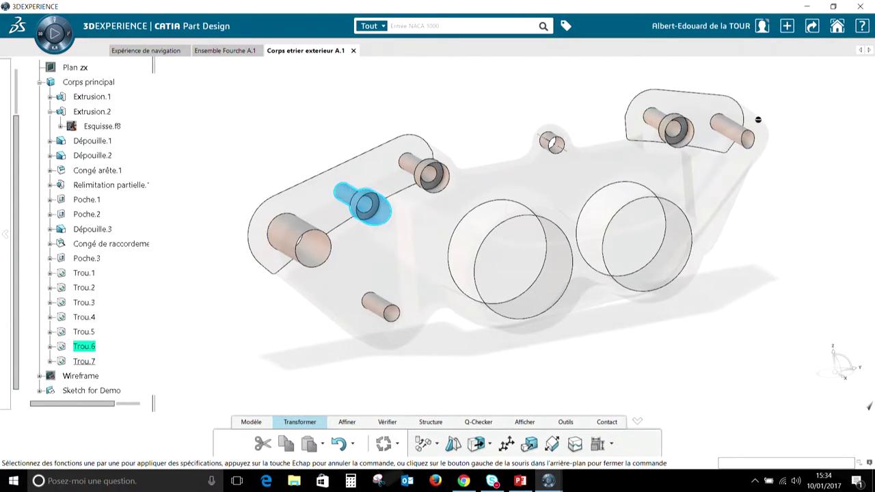
{"action": "left_click", "coordinate": [756, 142]}
{"action": "left_click", "coordinate": [253, 121]}
Reproduce the 12 mm mounting hole's specification on the lower hole of the larger lug using Semantic Reproduction.
{"action": "left_click", "coordinate": [309, 247]}
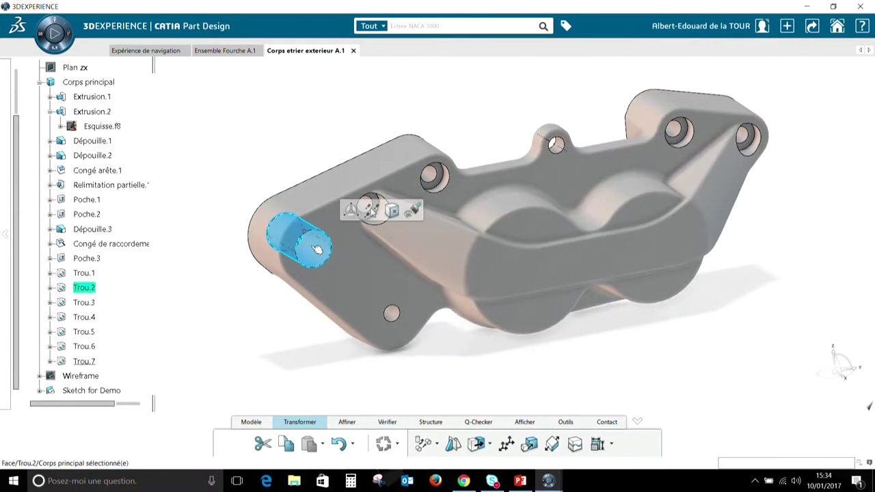
{"action": "left_click", "coordinate": [413, 209]}
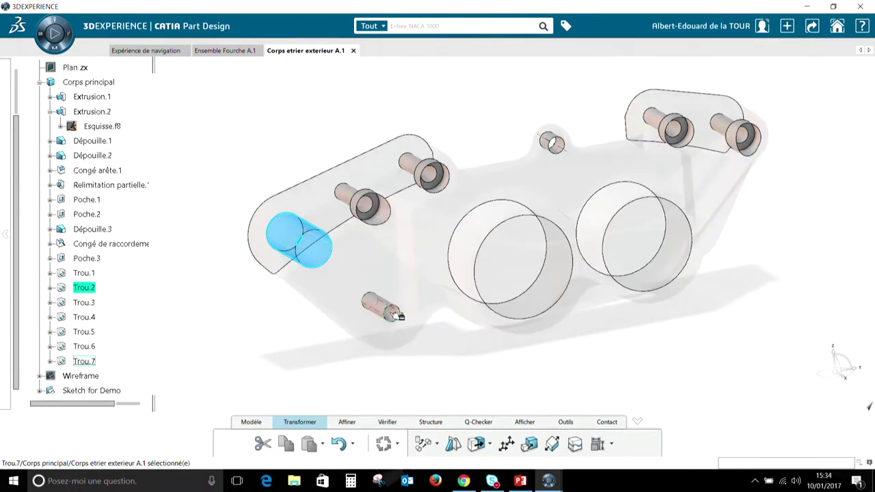
{"action": "left_click", "coordinate": [559, 379]}
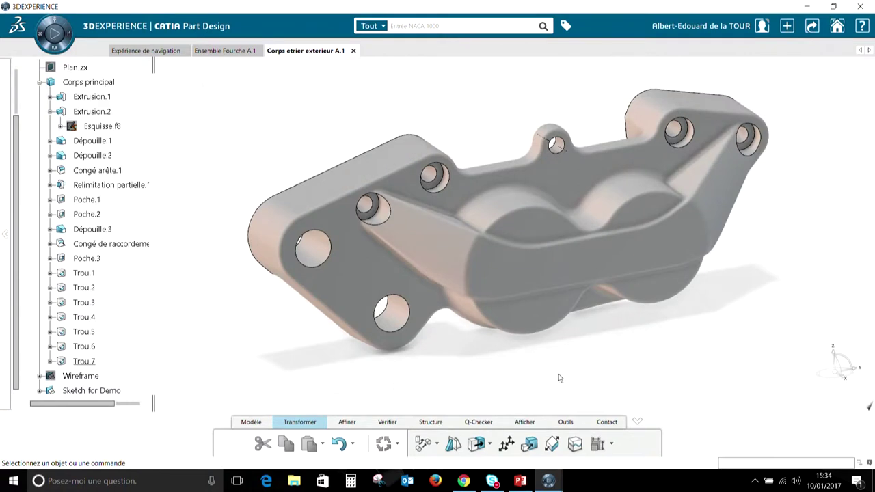
Save the finished outer caliper body part.
{"action": "middle_click_drag", "start_coordinate": [234, 162], "coordinate": [293, 170]}
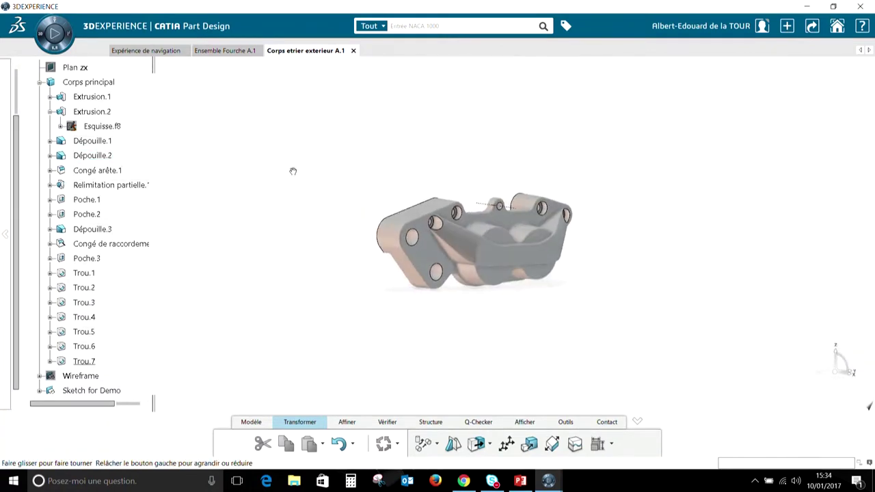
{"action": "middle_click_drag", "start_coordinate": [411, 152], "coordinate": [661, 152]}
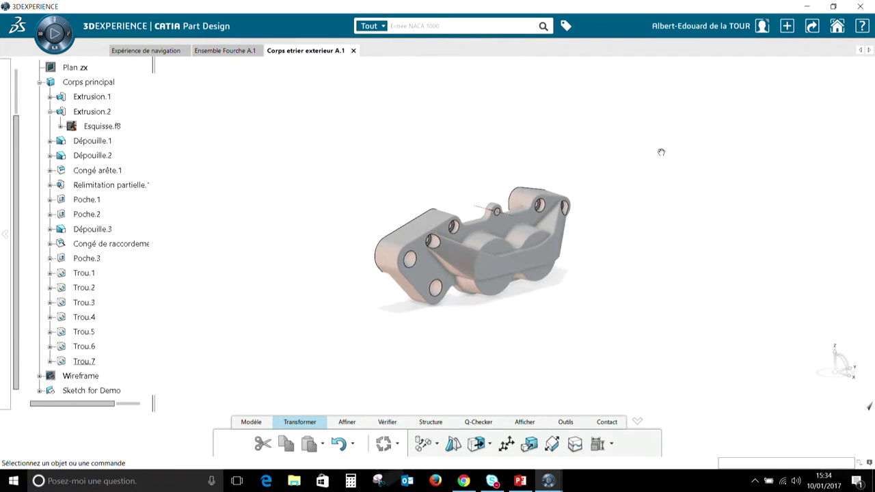
{"action": "left_click", "coordinate": [811, 27]}
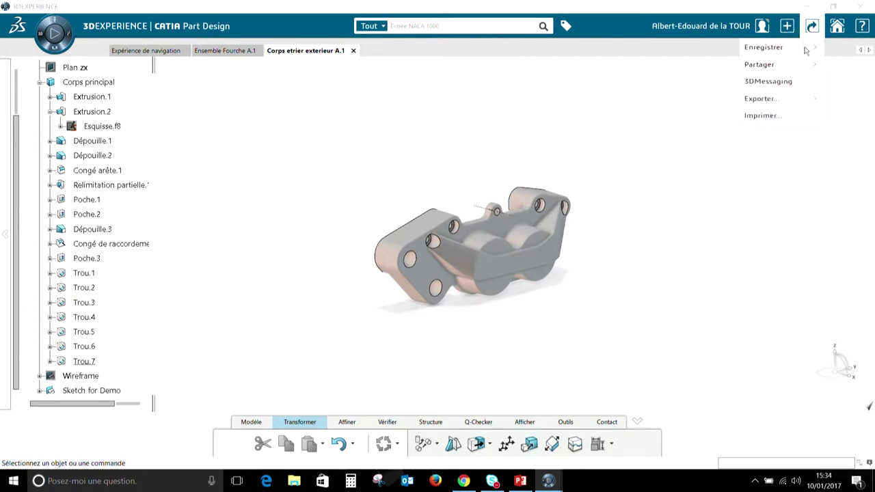
{"action": "left_click", "coordinate": [765, 47]}
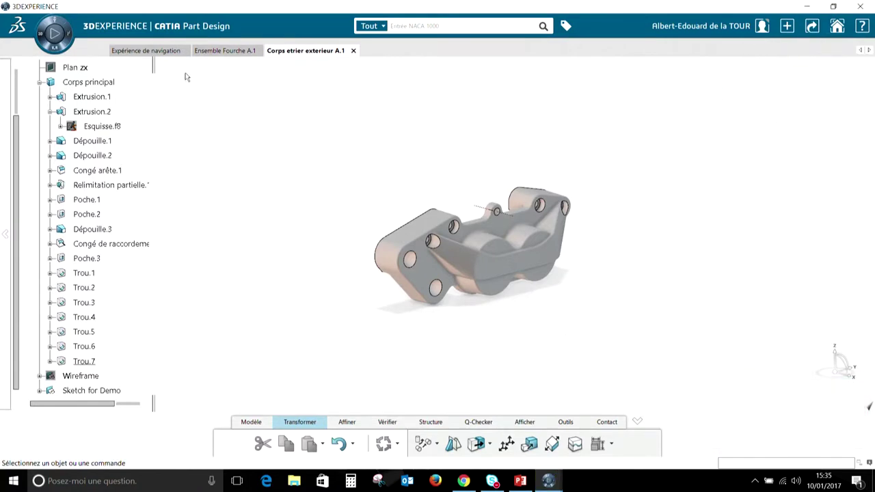
Return to the Ensemble Fourche A.1 assembly and bring the brake caliper and mudguard curves into view.
{"action": "left_click", "coordinate": [231, 50]}
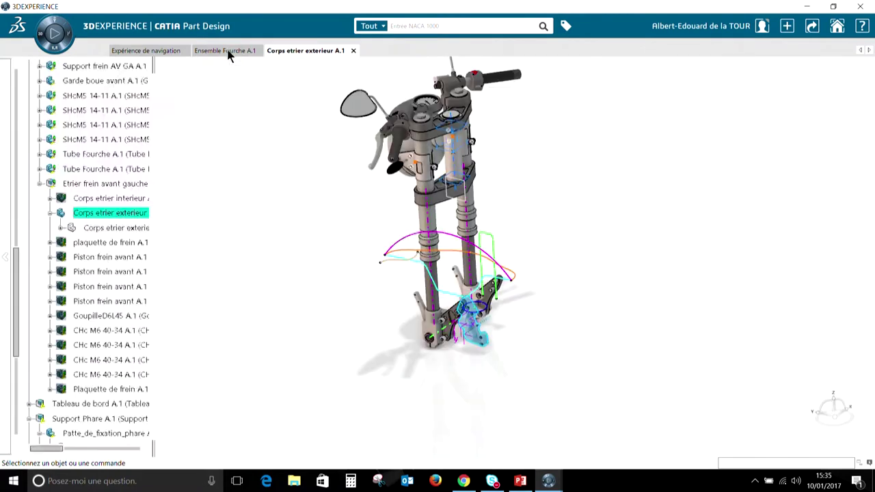
{"action": "middle_click_drag", "start_coordinate": [573, 363], "coordinate": [355, 229]}
{"action": "middle_click_drag", "start_coordinate": [410, 248], "coordinate": [666, 217]}
{"action": "middle_click_drag", "start_coordinate": [369, 260], "coordinate": [264, 232]}
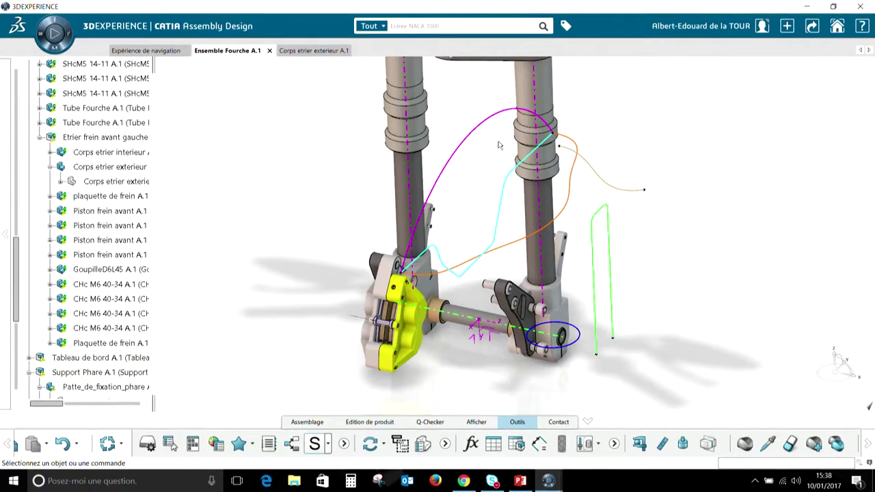
Locate the Garde boue avant part in the tree from its arched curve and open it in its own tab.
{"action": "right_click", "coordinate": [480, 131]}
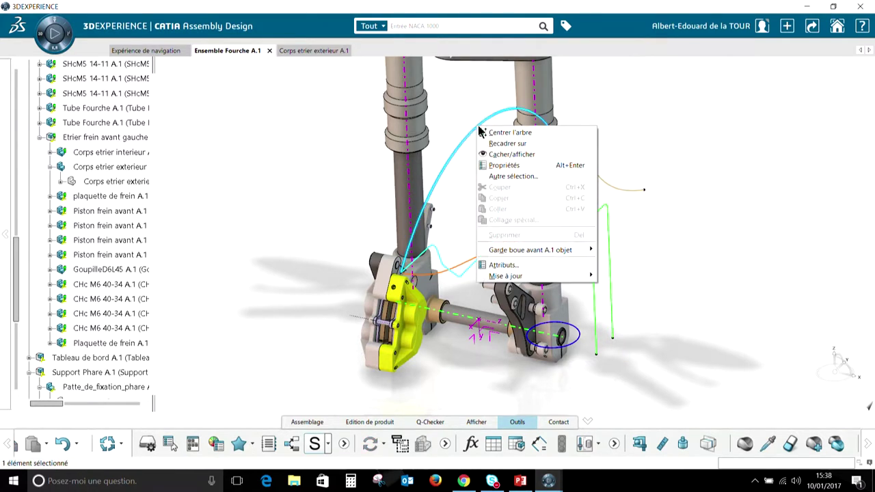
{"action": "mouse_move", "coordinate": [551, 255]}
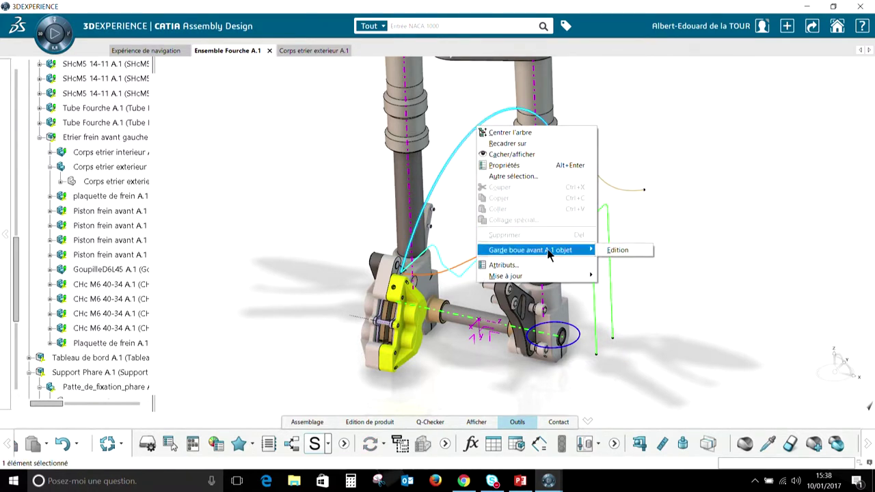
{"action": "left_click", "coordinate": [509, 132]}
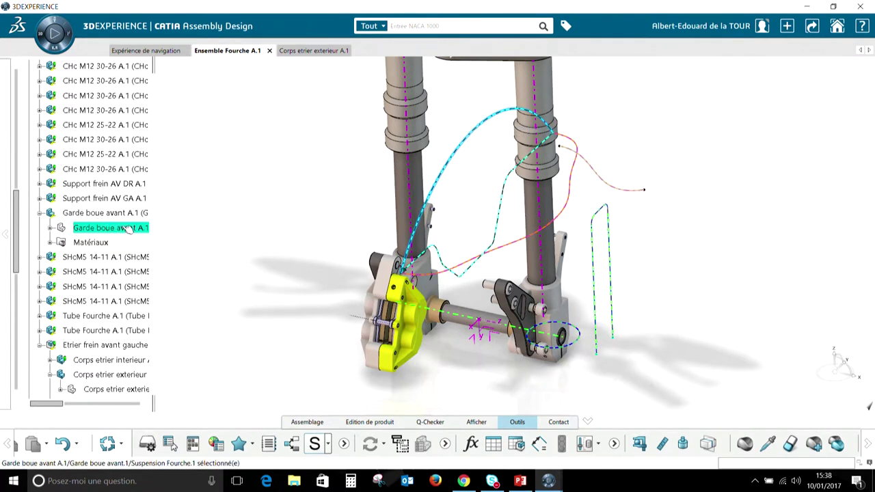
{"action": "right_click", "coordinate": [114, 213]}
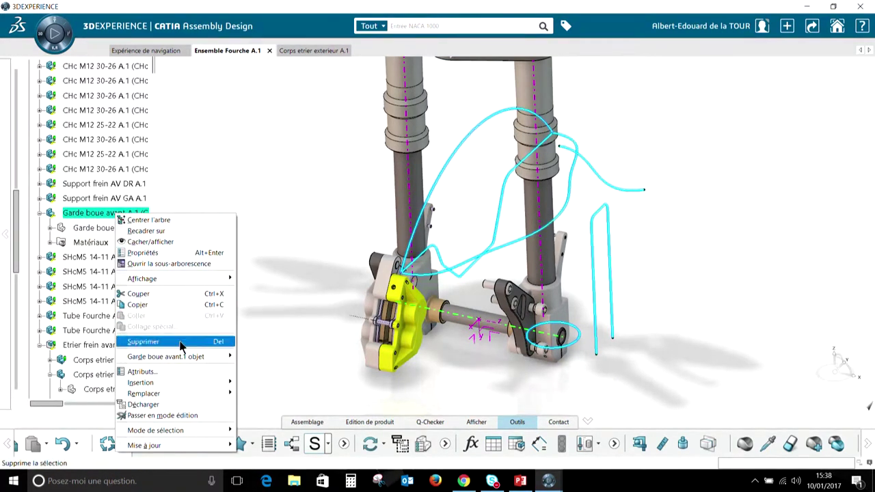
{"action": "mouse_move", "coordinate": [201, 362]}
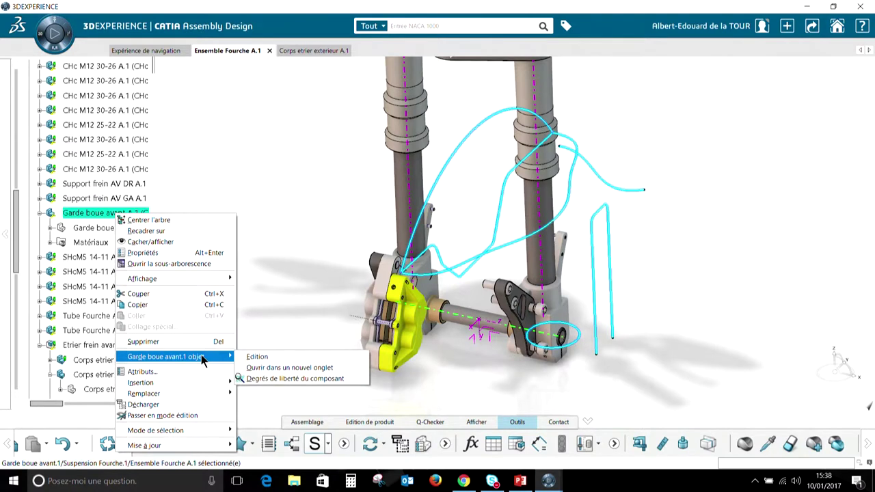
{"action": "left_click", "coordinate": [280, 367]}
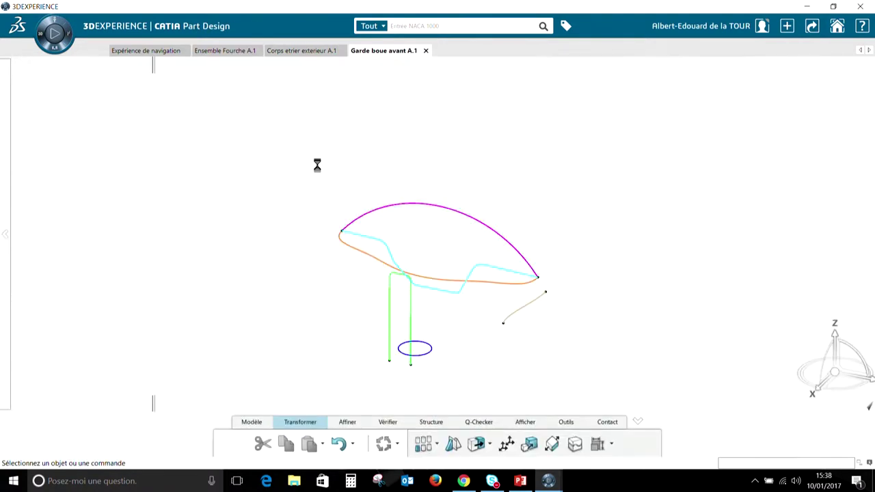
Select the short free-standing profile curve of the mudguard wireframe and switch to the Generative Shape Design app.
{"action": "middle_click_drag", "start_coordinate": [260, 313], "coordinate": [309, 239]}
{"action": "middle_click_drag", "start_coordinate": [453, 303], "coordinate": [349, 242]}
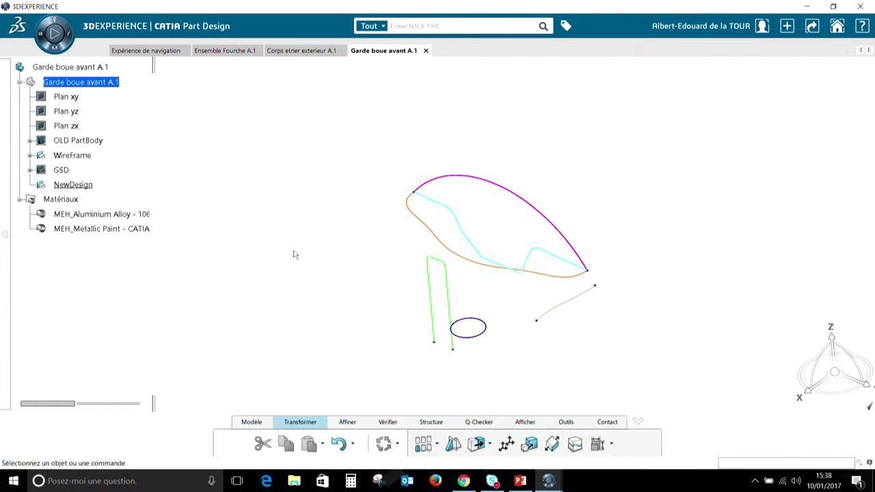
{"action": "left_click", "coordinate": [570, 305]}
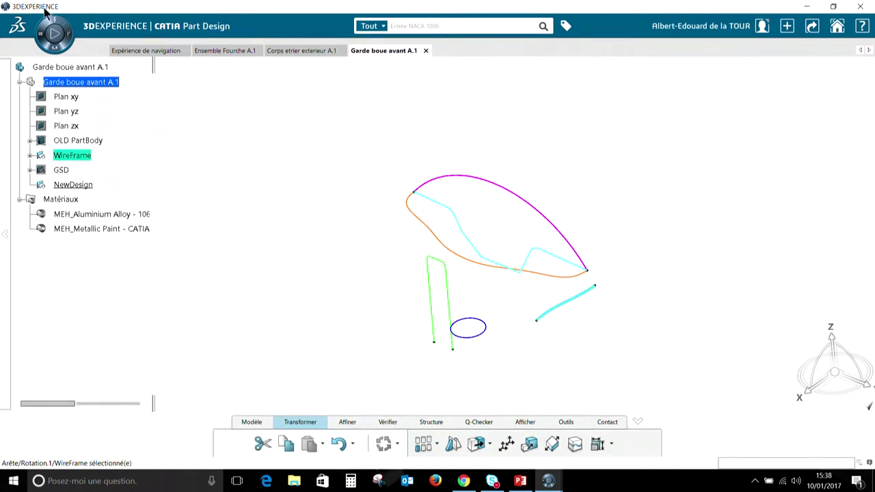
{"action": "left_click", "coordinate": [40, 39]}
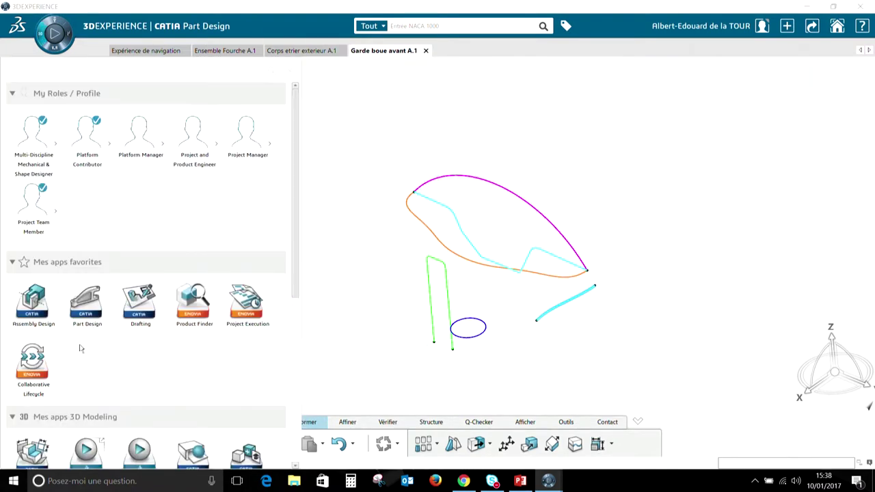
{"action": "scroll", "coordinate": [112, 371], "scroll_direction": "down", "scroll_amount": 3}
{"action": "scroll", "coordinate": [137, 354], "scroll_direction": "down", "scroll_amount": 3}
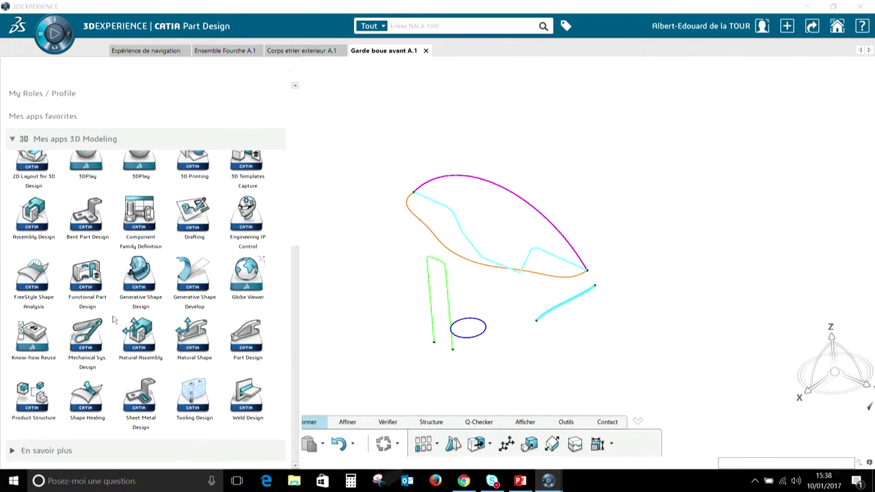
{"action": "left_click", "coordinate": [141, 283]}
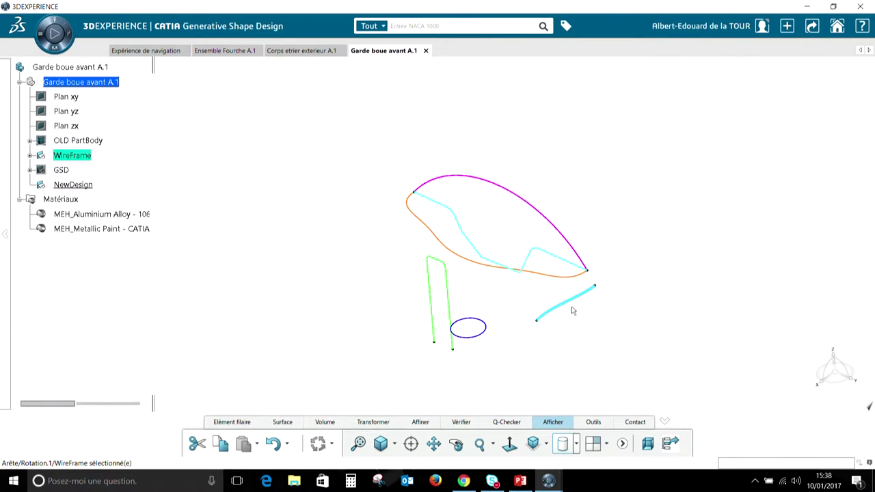
Activate the manipulator on the profile curve and bring the hidden axis line Droite.2 into the visible space.
{"action": "left_click", "coordinate": [604, 259]}
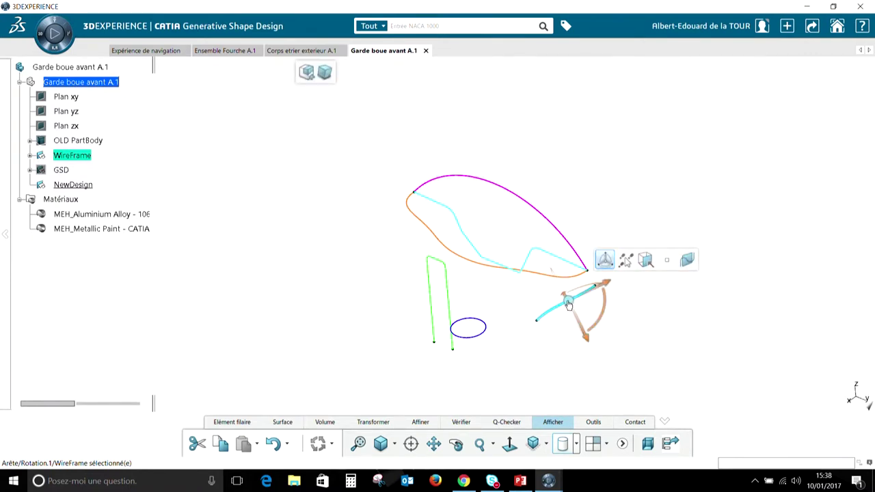
{"action": "left_click", "coordinate": [871, 412]}
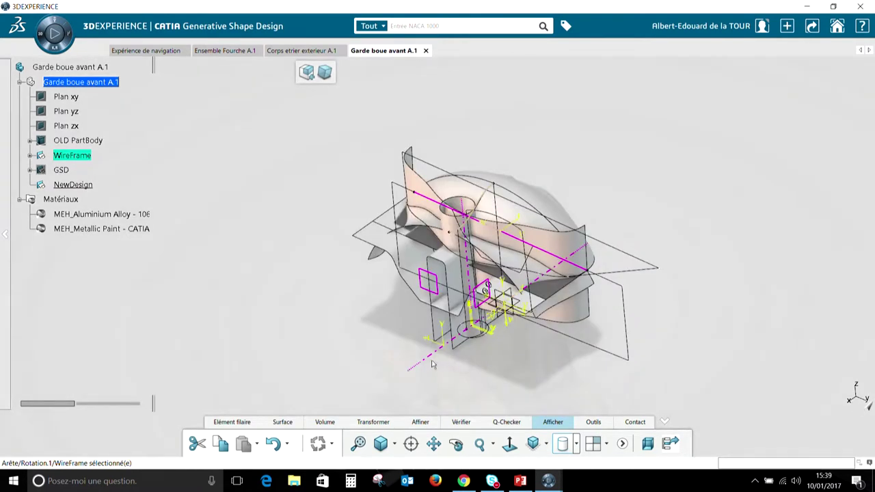
{"action": "right_click", "coordinate": [428, 363]}
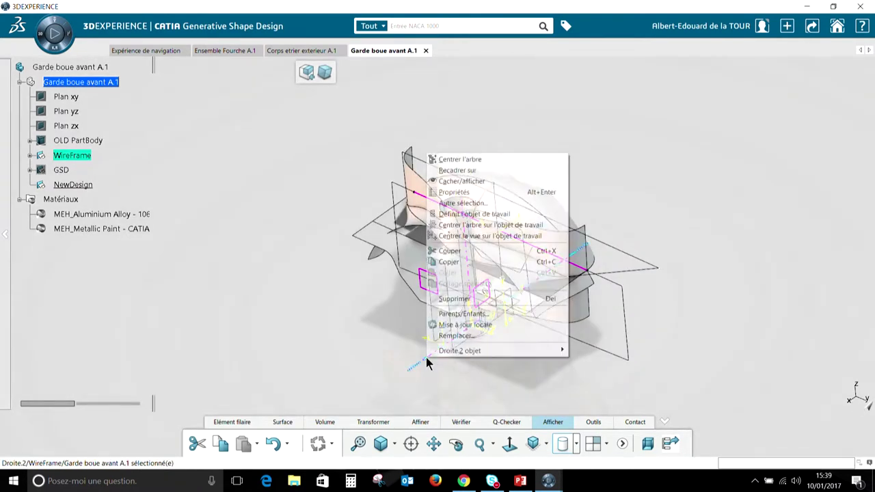
{"action": "left_click", "coordinate": [462, 181]}
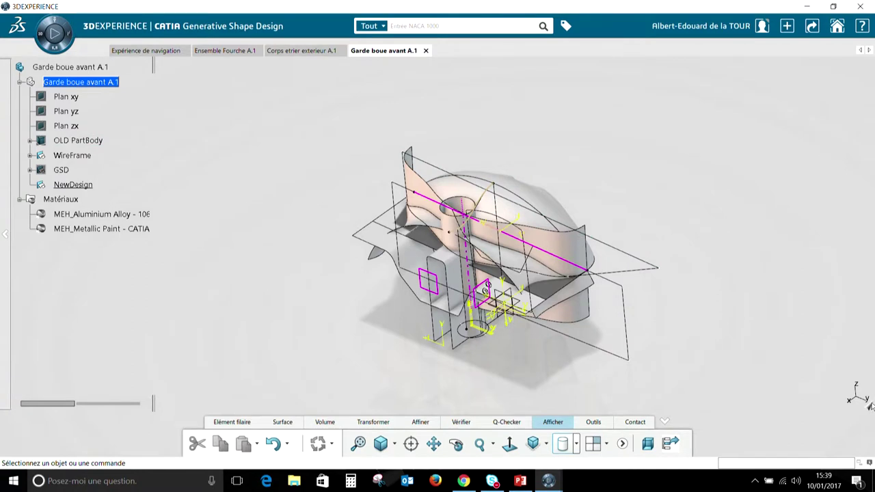
{"action": "left_click", "coordinate": [871, 407]}
Revolve the short profile curve about the Droite.2 axis by about -130° to create the mudguard's main surface.
{"action": "middle_click_drag", "start_coordinate": [313, 248], "coordinate": [377, 215]}
{"action": "middle_click_drag", "start_coordinate": [611, 273], "coordinate": [577, 287]}
{"action": "left_click", "coordinate": [631, 304]}
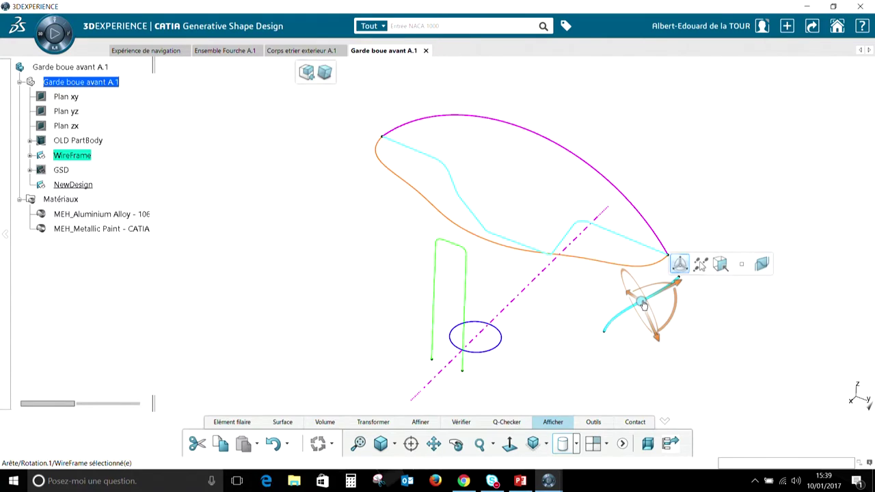
{"action": "left_click_drag", "start_coordinate": [641, 301], "coordinate": [511, 303]}
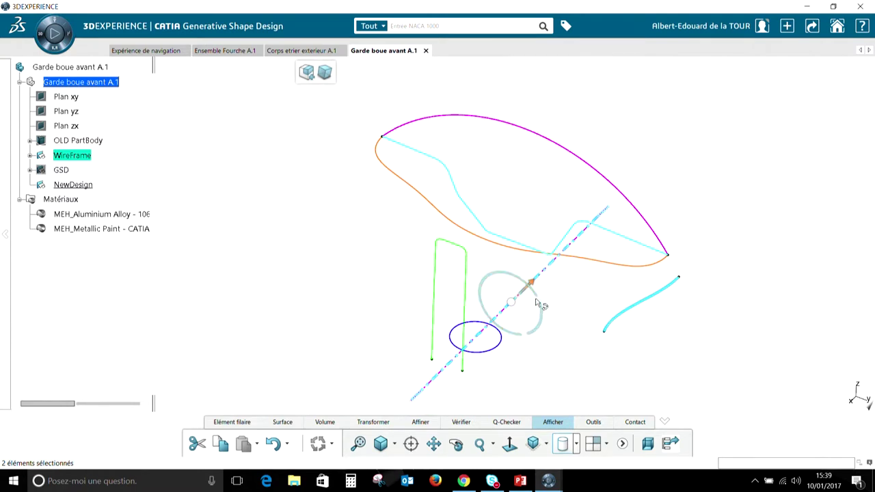
{"action": "left_click_drag", "start_coordinate": [537, 301], "coordinate": [380, 250]}
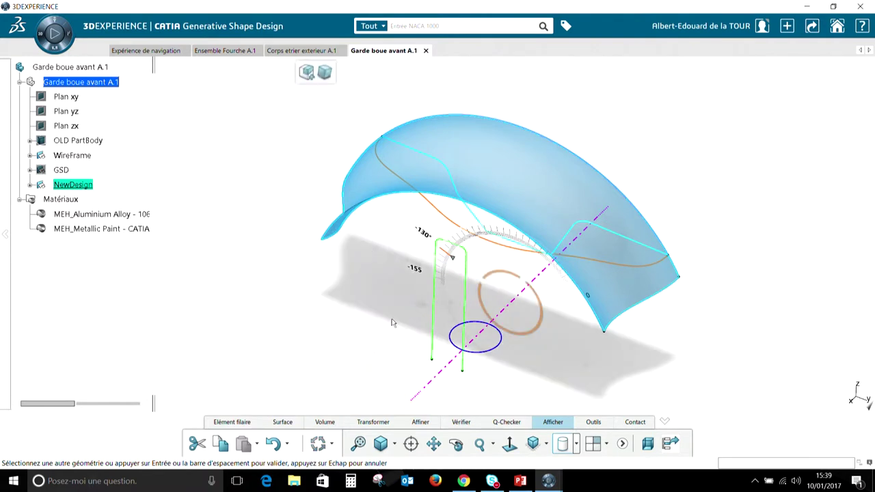
{"action": "middle_click_drag", "start_coordinate": [692, 280], "coordinate": [588, 263]}
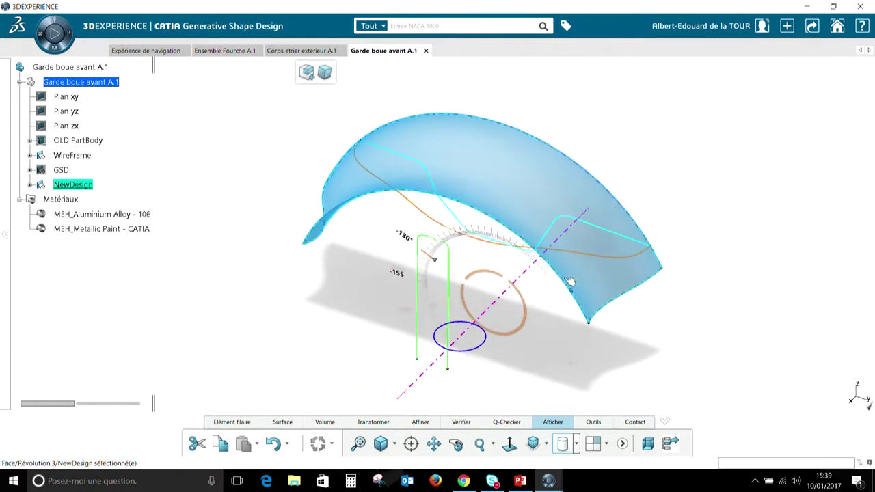
Extrude the orange outline curve vertically in both directions by about 222 mm so it crosses the revolved surface.
{"action": "left_click", "coordinate": [425, 213]}
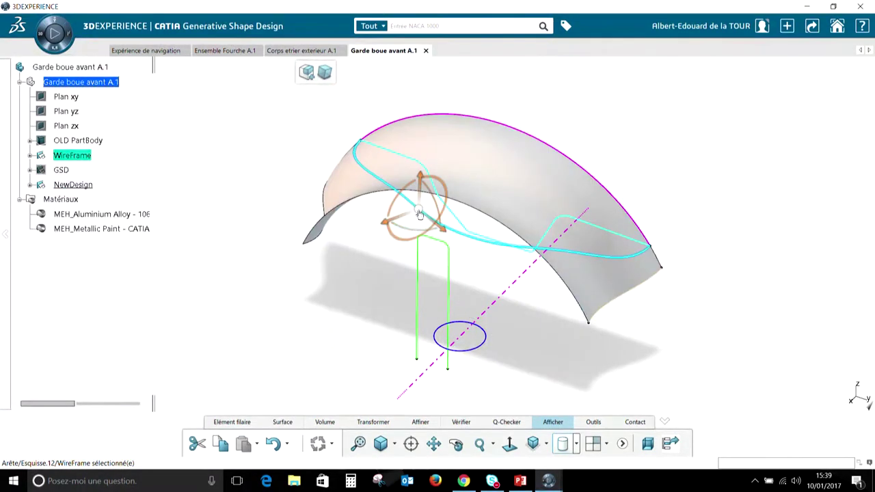
{"action": "left_click_drag", "start_coordinate": [423, 199], "coordinate": [441, 77]}
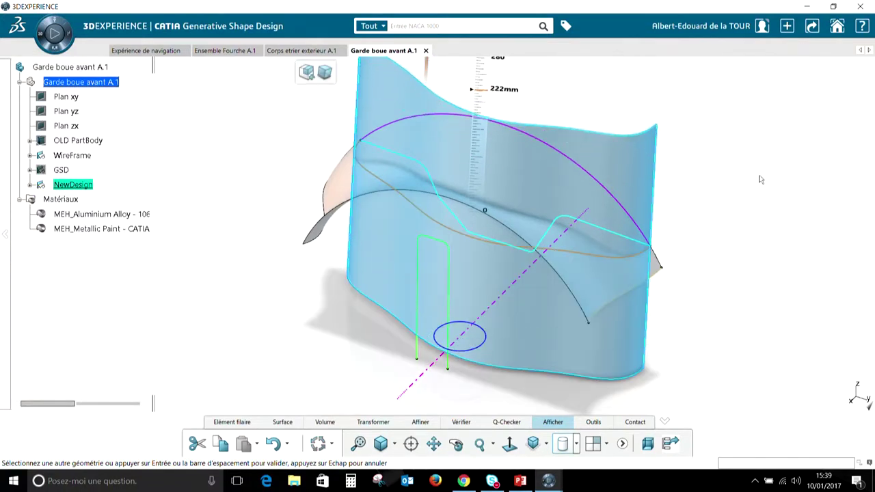
{"action": "key", "text": "Return"}
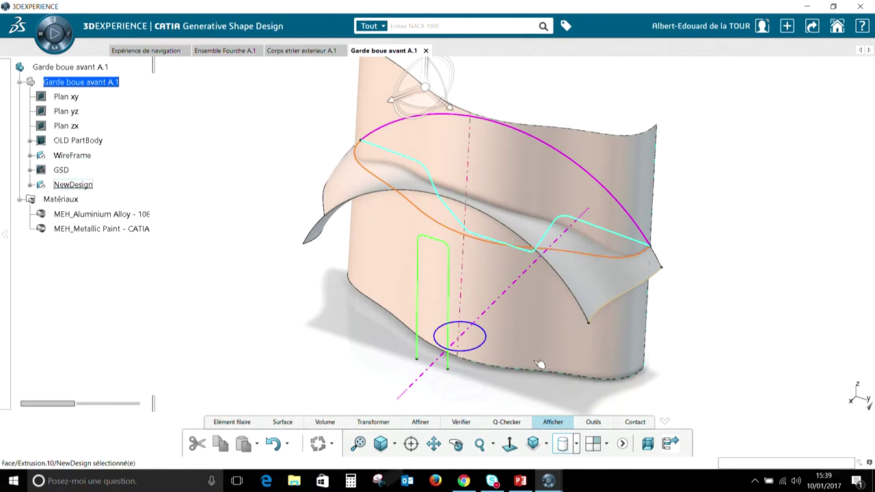
Trim the revolved surface and the vertically extruded wall against each other, keeping the domed top and the lower side wall.
{"action": "left_click", "coordinate": [536, 322]}
{"action": "middle_click_drag", "start_coordinate": [528, 312], "coordinate": [495, 182]}
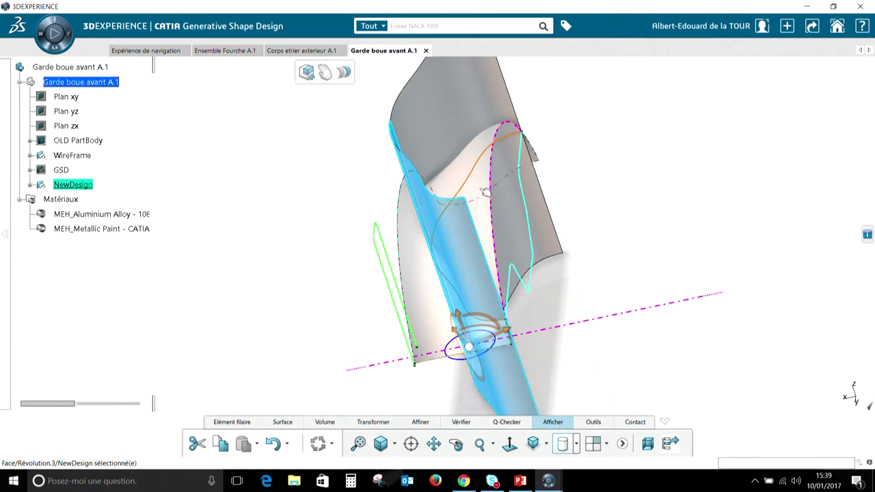
{"action": "left_click", "coordinate": [481, 212], "text": "ctrl"}
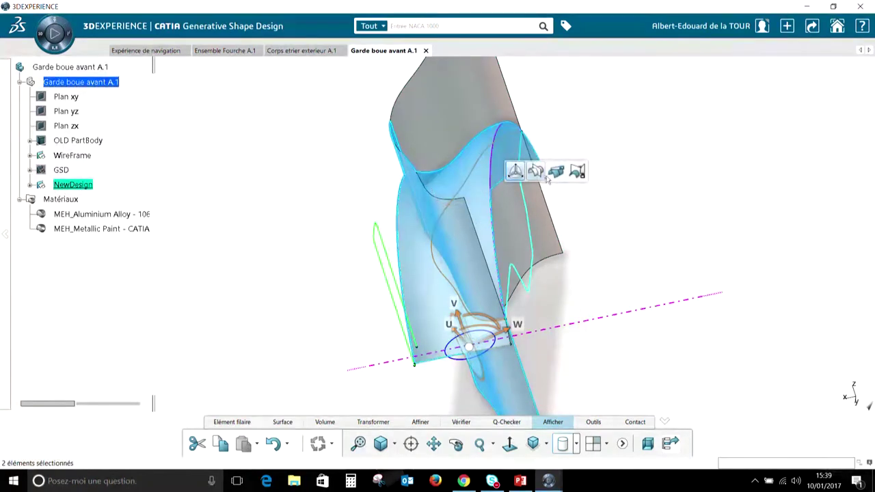
{"action": "left_click", "coordinate": [578, 173]}
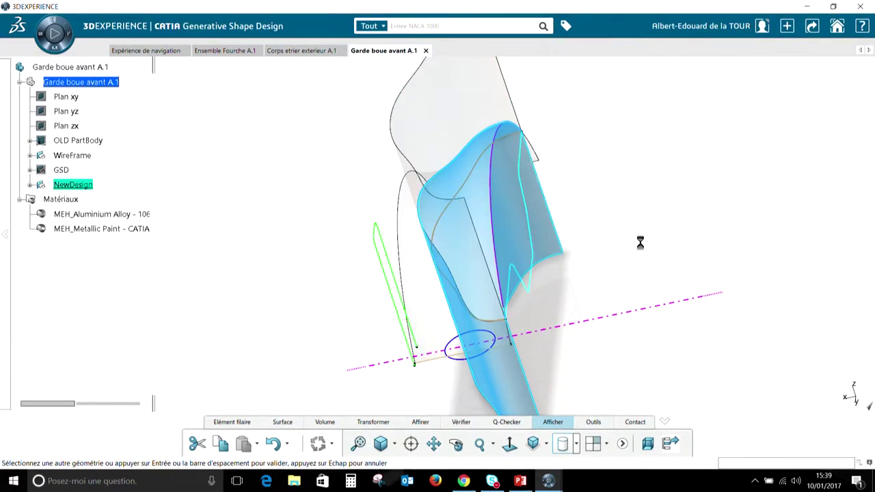
{"action": "middle_click_drag", "start_coordinate": [351, 307], "coordinate": [421, 283]}
{"action": "left_click", "coordinate": [593, 315]}
Fillet the edge between the mudguard's domed top and its side wall with a 30 mm radius.
{"action": "middle_click_drag", "start_coordinate": [247, 156], "coordinate": [335, 158]}
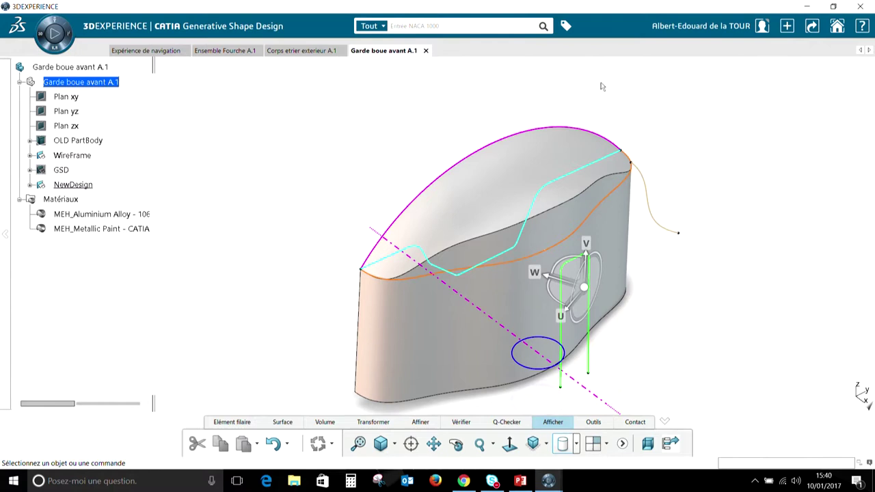
{"action": "left_click", "coordinate": [559, 212]}
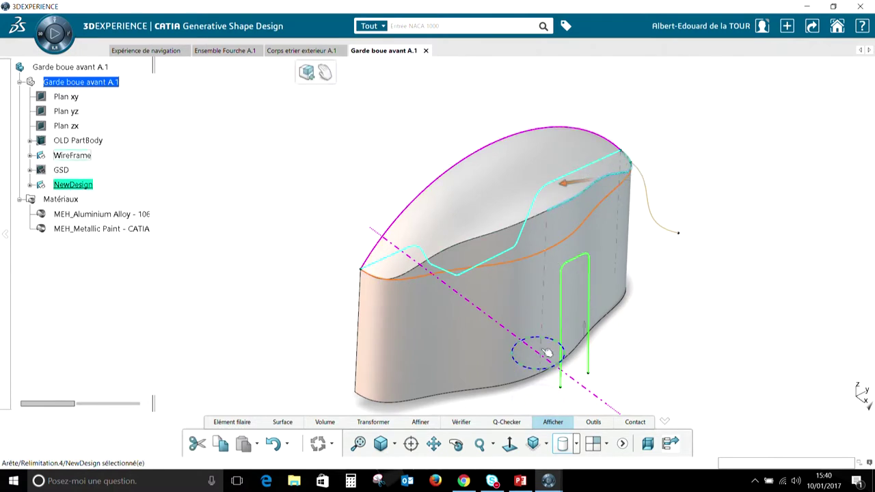
{"action": "left_click", "coordinate": [420, 423]}
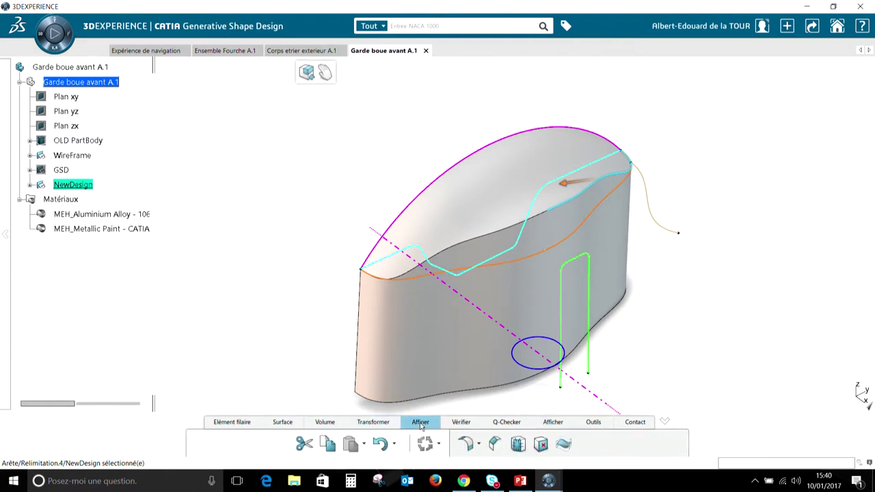
{"action": "left_click", "coordinate": [480, 445]}
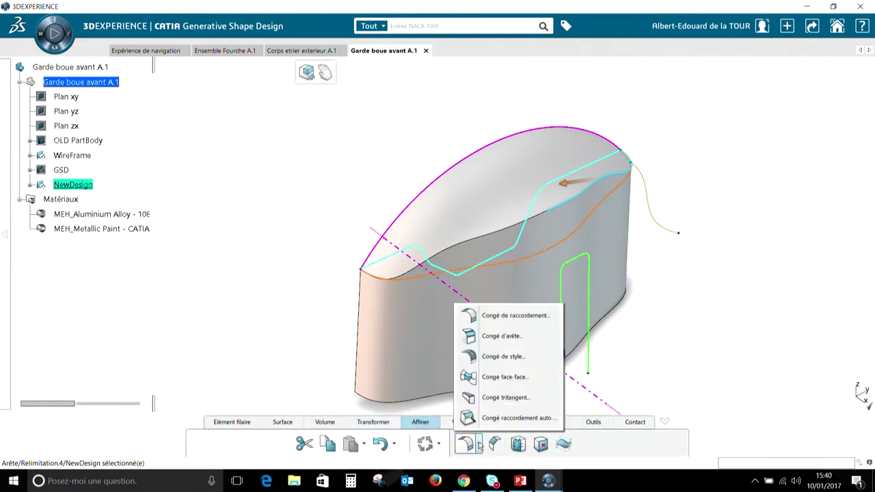
{"action": "left_click", "coordinate": [493, 337]}
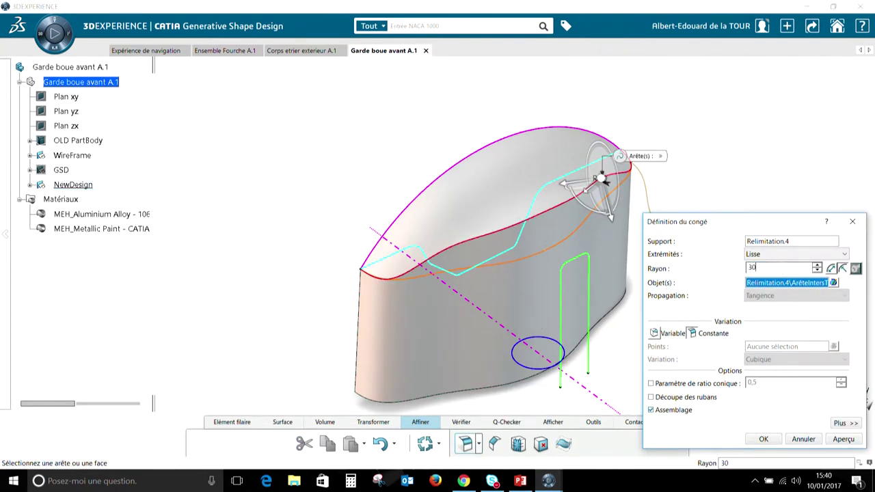
{"action": "key", "text": "Return"}
{"action": "left_click", "coordinate": [270, 183]}
Extrude the blue circle upward by about 435 mm so the tube passes through the mudguard surface.
{"action": "middle_click_drag", "start_coordinate": [387, 154], "coordinate": [326, 268]}
{"action": "middle_click_drag", "start_coordinate": [305, 159], "coordinate": [326, 191]}
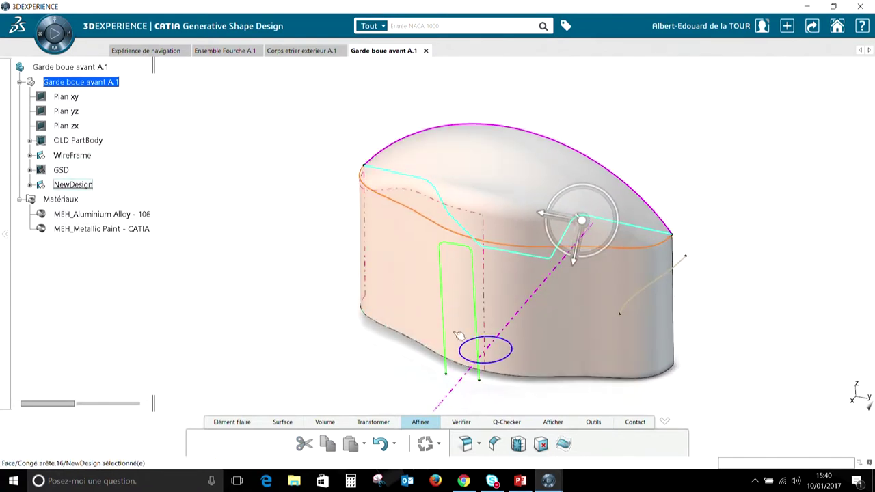
{"action": "left_click", "coordinate": [501, 356]}
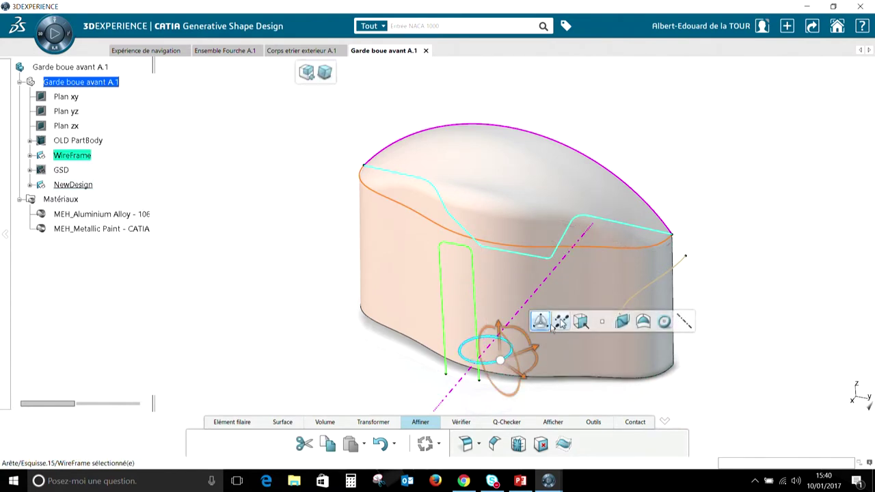
{"action": "left_click_drag", "start_coordinate": [501, 348], "coordinate": [501, 91]}
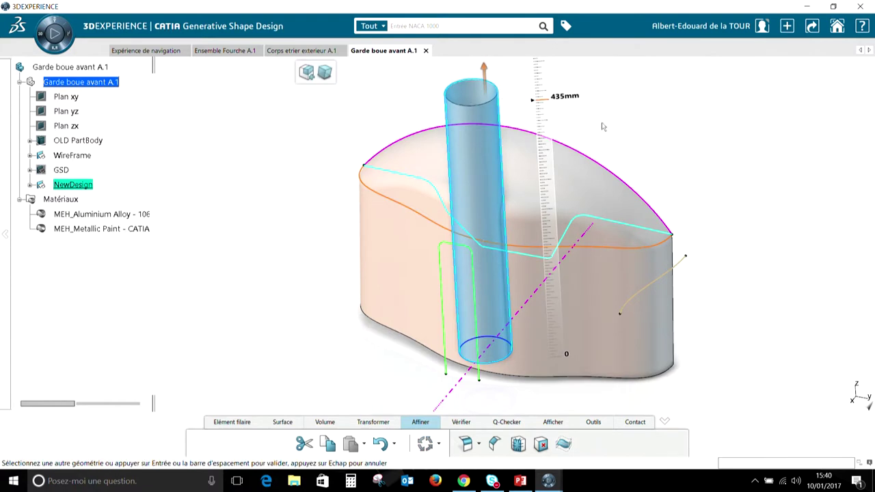
{"action": "left_click", "coordinate": [676, 175]}
Trim the filleted mudguard surface and the vertical tube against each other to leave a rounded recess in the side wall.
{"action": "middle_click_drag", "start_coordinate": [688, 186], "coordinate": [645, 224]}
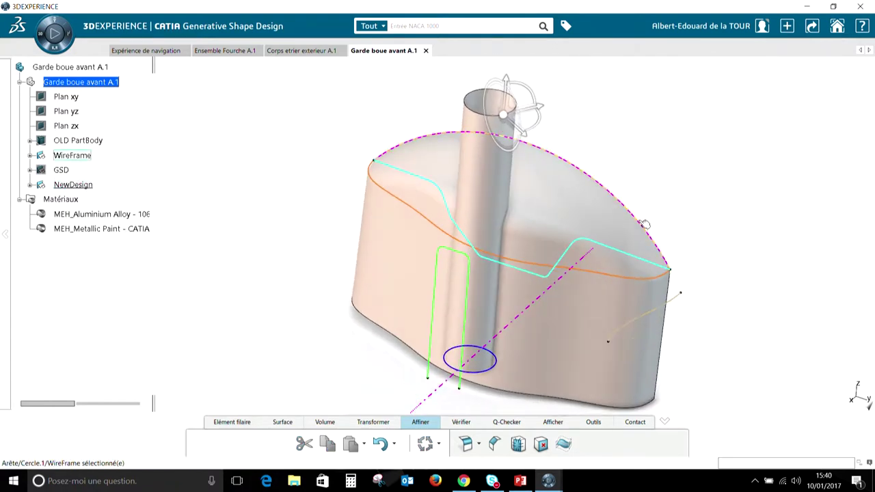
{"action": "left_click", "coordinate": [567, 215]}
{"action": "middle_click_drag", "start_coordinate": [525, 381], "coordinate": [532, 183]}
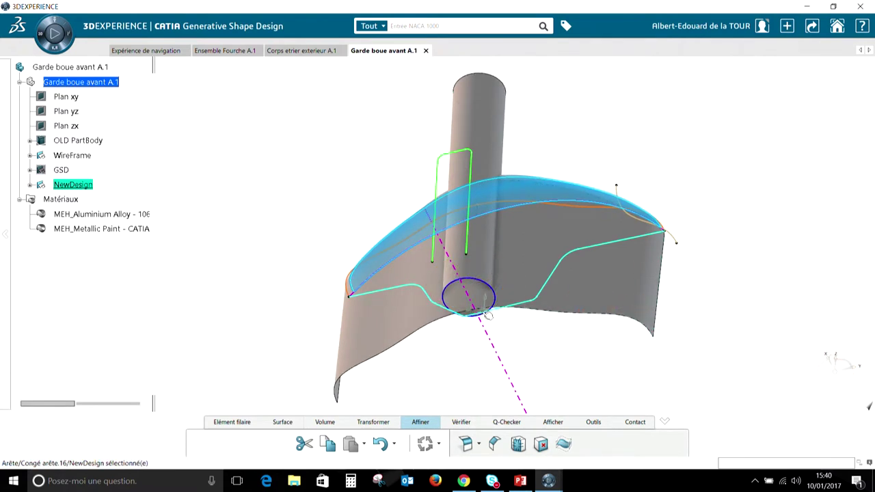
{"action": "middle_click_drag", "start_coordinate": [462, 332], "coordinate": [466, 260]}
{"action": "middle_click_drag", "start_coordinate": [578, 370], "coordinate": [531, 297]}
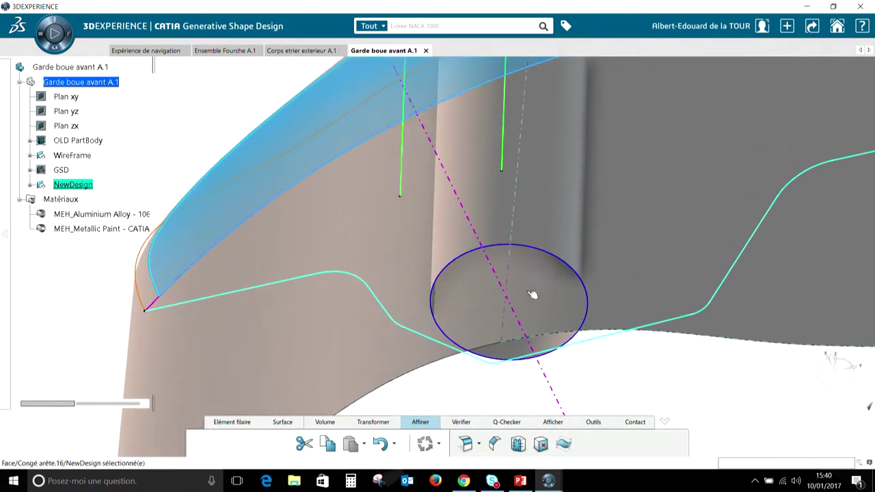
{"action": "left_click", "coordinate": [548, 344]}
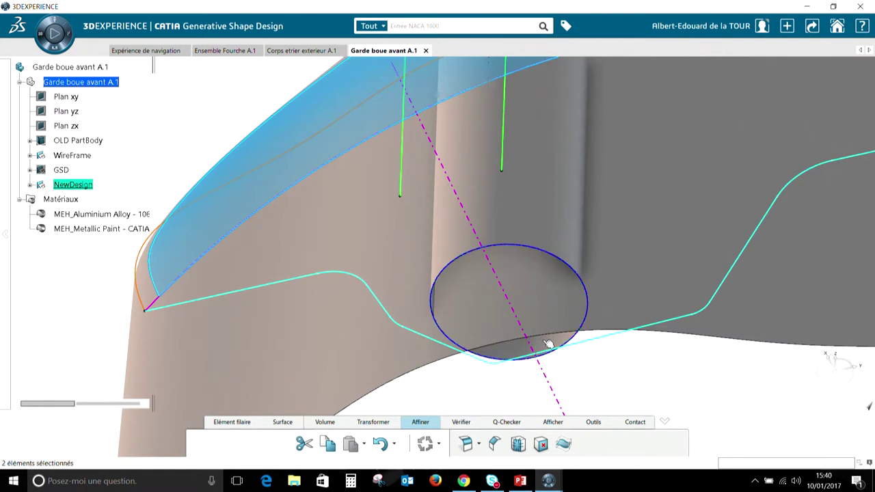
{"action": "left_click", "coordinate": [645, 303]}
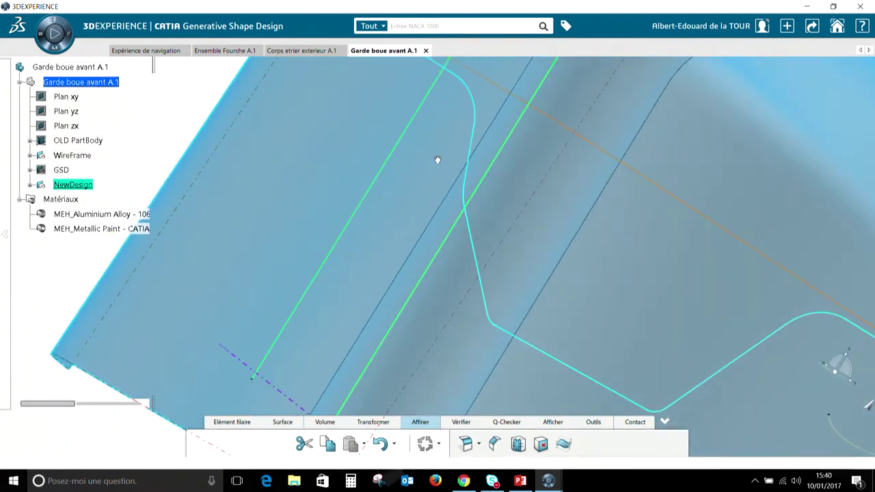
{"action": "middle_click_drag", "start_coordinate": [438, 159], "coordinate": [345, 293]}
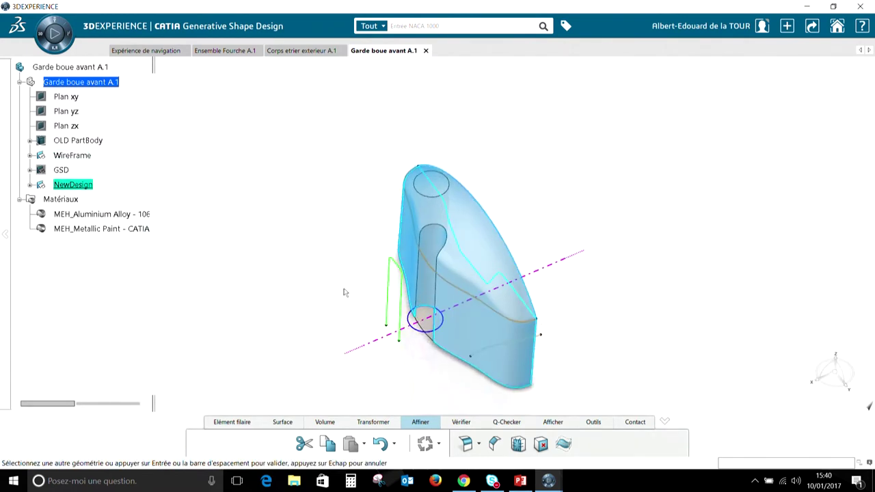
{"action": "mouse_move", "coordinate": [423, 382]}
{"action": "middle_mouse_down"}
{"action": "mouse_move", "coordinate": [504, 370]}
{"action": "mouse_move", "coordinate": [491, 343]}
{"action": "middle_mouse_up"}
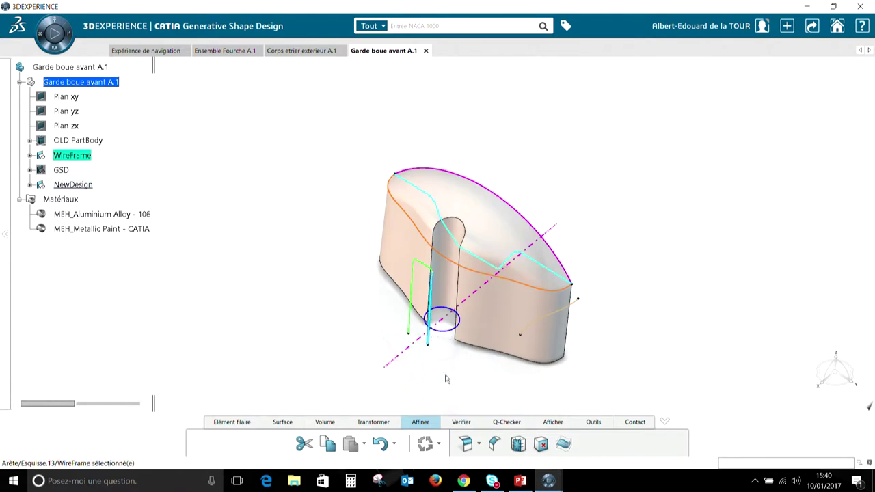
Extrude the green U-shaped profile about 406 mm across the mudguard so it passes through the recess.
{"action": "middle_click_drag", "start_coordinate": [435, 381], "coordinate": [490, 342]}
{"action": "left_click", "coordinate": [504, 276]}
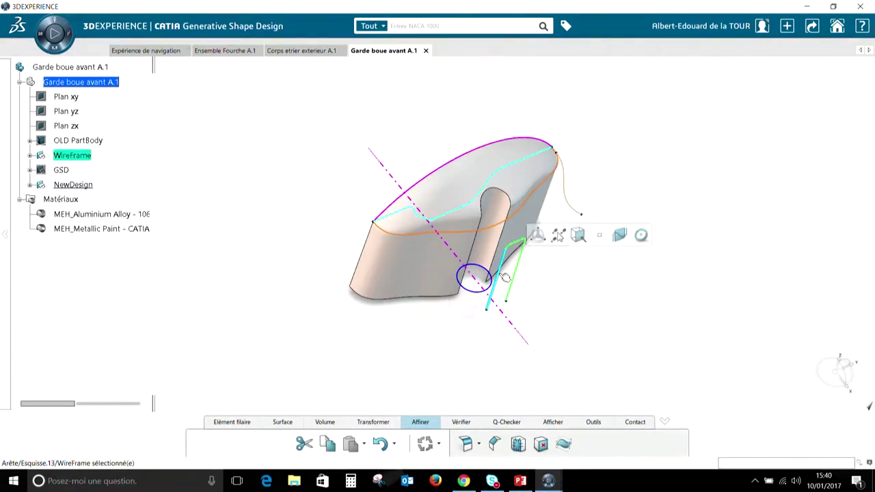
{"action": "mouse_move", "coordinate": [484, 255]}
{"action": "left_mouse_down"}
{"action": "mouse_move", "coordinate": [458, 211]}
{"action": "mouse_move", "coordinate": [404, 157]}
{"action": "mouse_move", "coordinate": [366, 127]}
{"action": "mouse_move", "coordinate": [360, 144]}
{"action": "left_mouse_up"}
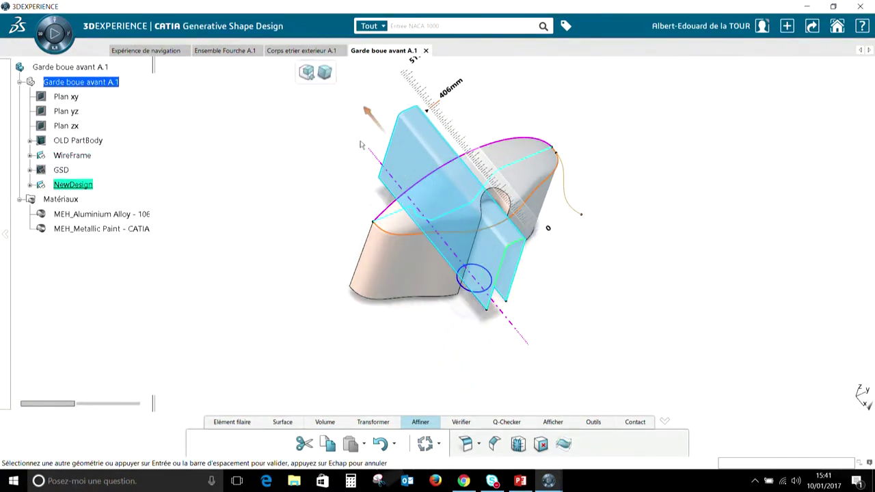
{"action": "left_click", "coordinate": [357, 333]}
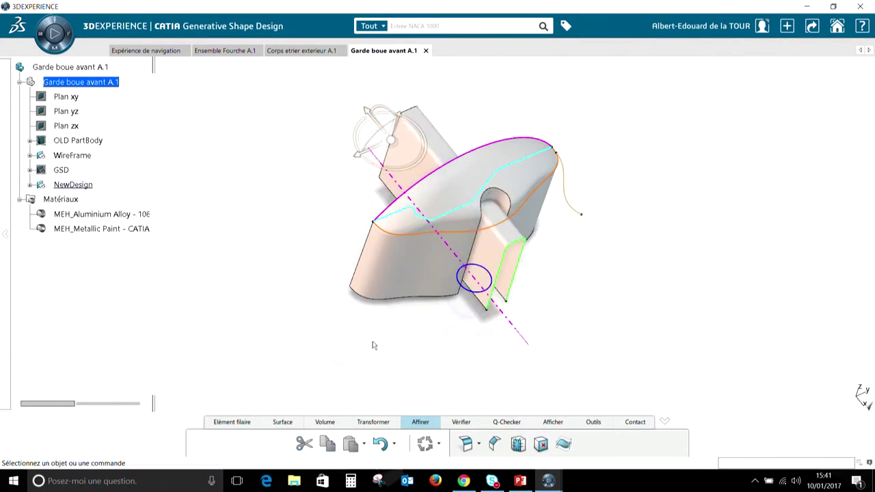
Split the mudguard surface with the extruded U-shaped profile to open a slot in the recess, and hide the cutting surface.
{"action": "left_click", "coordinate": [518, 179]}
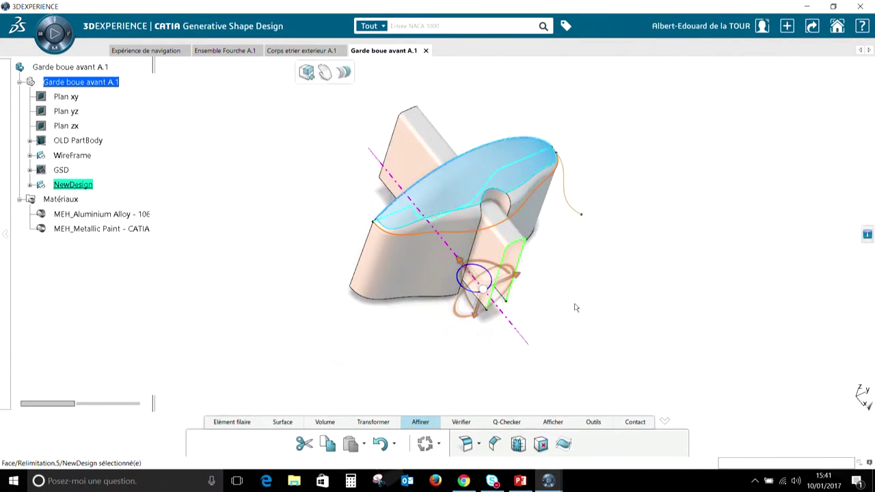
{"action": "left_click", "coordinate": [493, 253], "text": "ctrl"}
{"action": "left_click", "coordinate": [566, 211]}
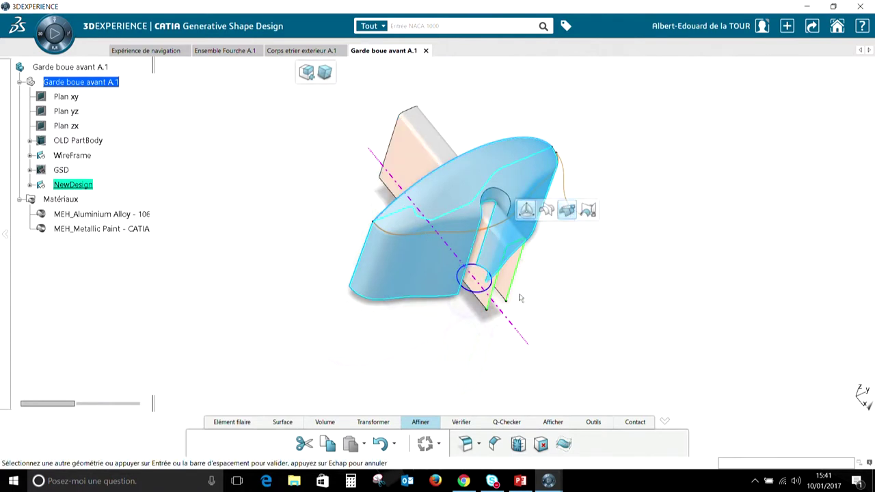
{"action": "right_click", "coordinate": [424, 158]}
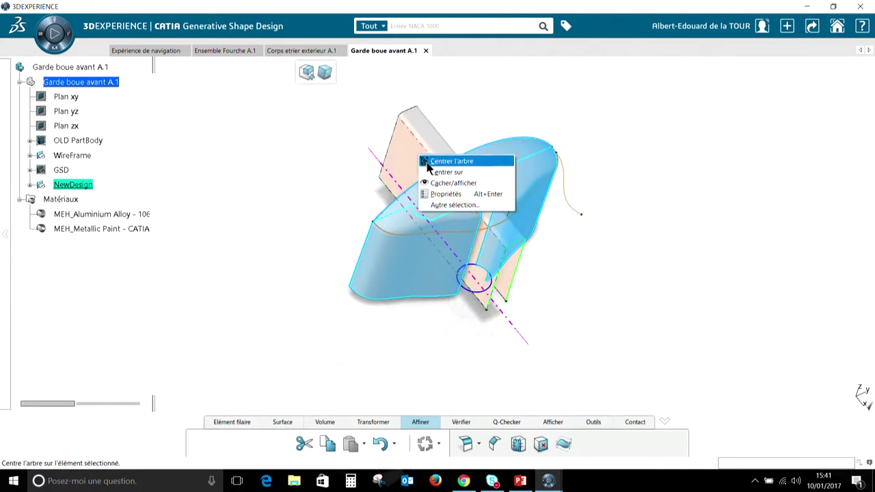
{"action": "left_click", "coordinate": [440, 183]}
{"action": "middle_click_drag", "start_coordinate": [439, 192], "coordinate": [430, 230]}
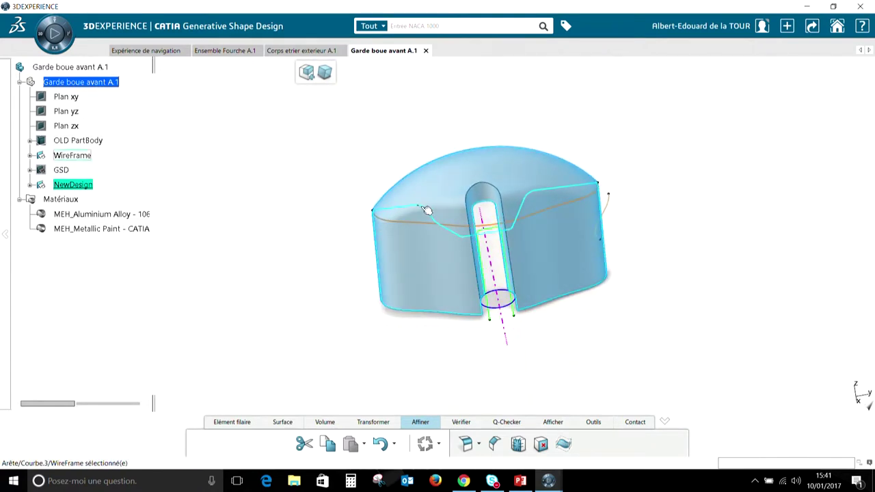
Extrude the cyan outline curve sideways in both directions so the surface spans the full width of the mudguard.
{"action": "double_click", "coordinate": [425, 209]}
{"action": "middle_click_drag", "start_coordinate": [369, 199], "coordinate": [393, 196]}
{"action": "left_click_drag", "start_coordinate": [385, 189], "coordinate": [354, 135]}
{"action": "key", "text": "Return"}
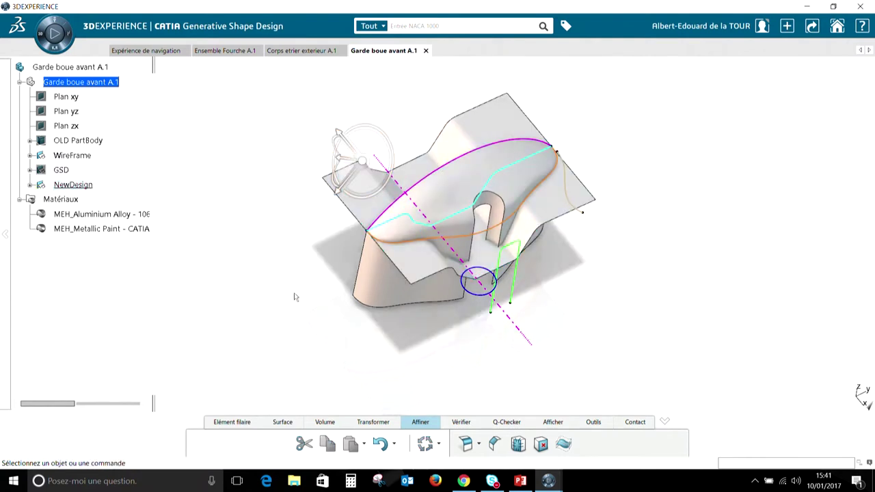
Split the mudguard with the extruded cyan outline surface, keeping the upper part, and hide the cutting surface.
{"action": "left_click", "coordinate": [468, 180]}
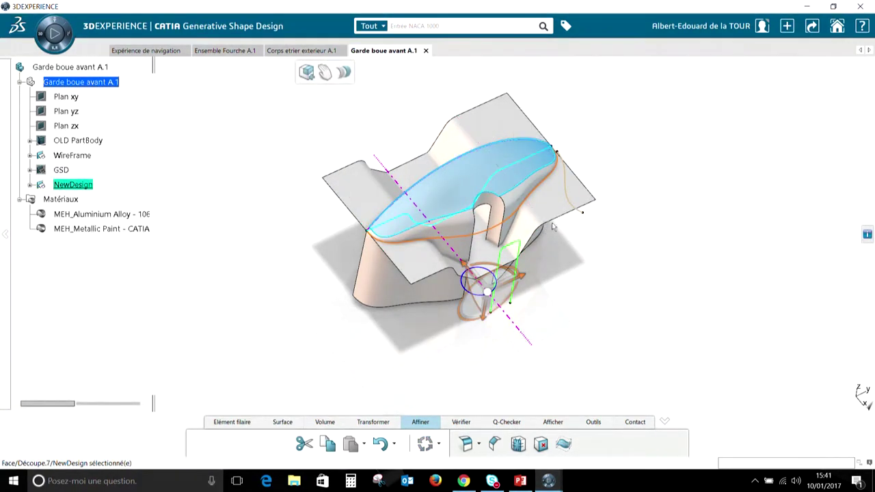
{"action": "left_click", "coordinate": [562, 200], "text": "ctrl"}
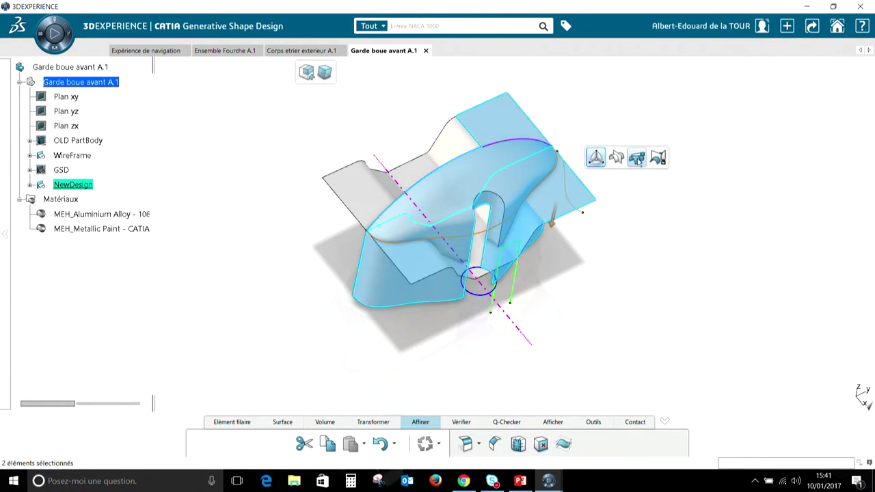
{"action": "left_click", "coordinate": [638, 157]}
{"action": "right_click", "coordinate": [556, 199]}
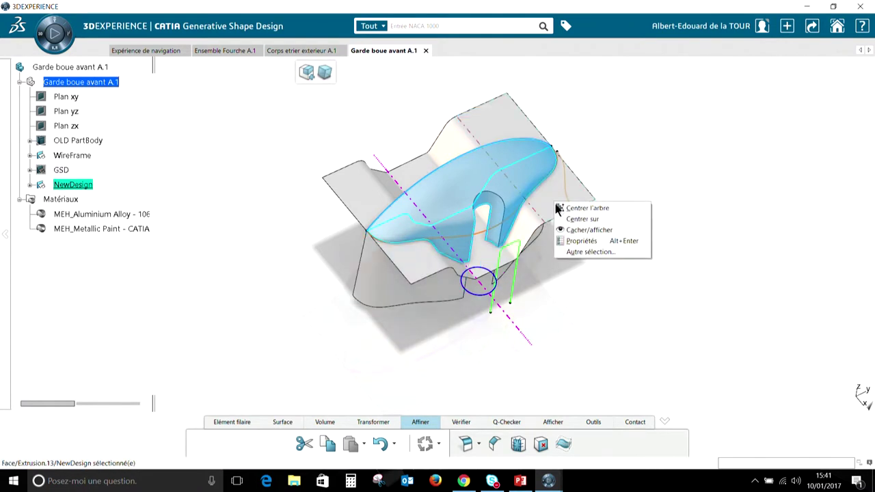
{"action": "left_click", "coordinate": [587, 228]}
{"action": "middle_click_drag", "start_coordinate": [602, 313], "coordinate": [467, 303]}
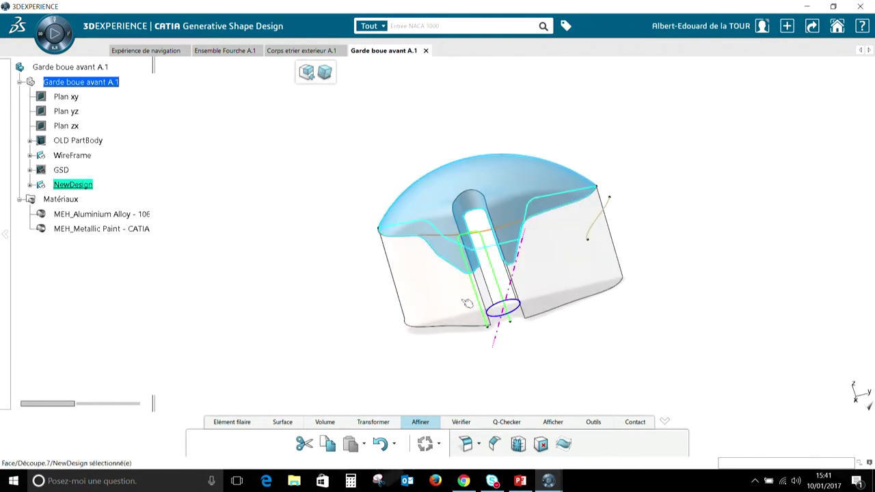
{"action": "left_click", "coordinate": [279, 279]}
Fillet the edge between the rounded recess and the mudguard's outer surface with a 10 mm radius.
{"action": "middle_click_drag", "start_coordinate": [279, 279], "coordinate": [459, 266]}
{"action": "middle_click_drag", "start_coordinate": [618, 240], "coordinate": [645, 301]}
{"action": "middle_click_drag", "start_coordinate": [394, 162], "coordinate": [587, 243]}
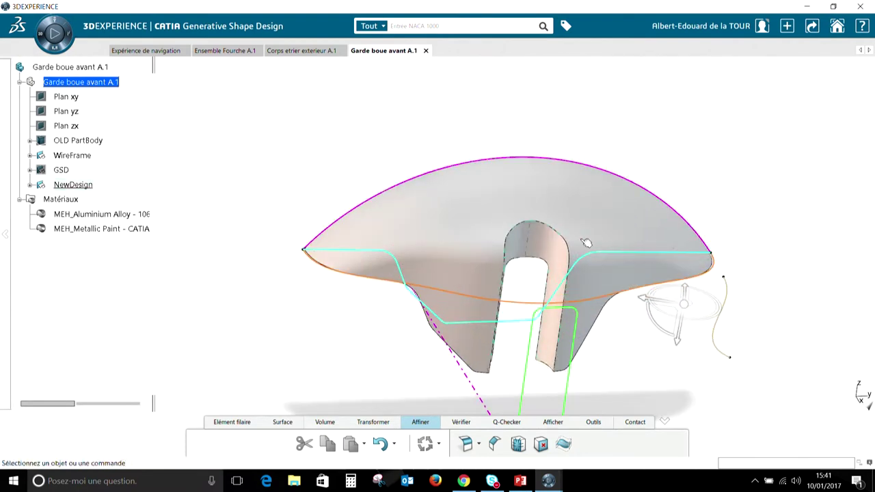
{"action": "left_click", "coordinate": [547, 227]}
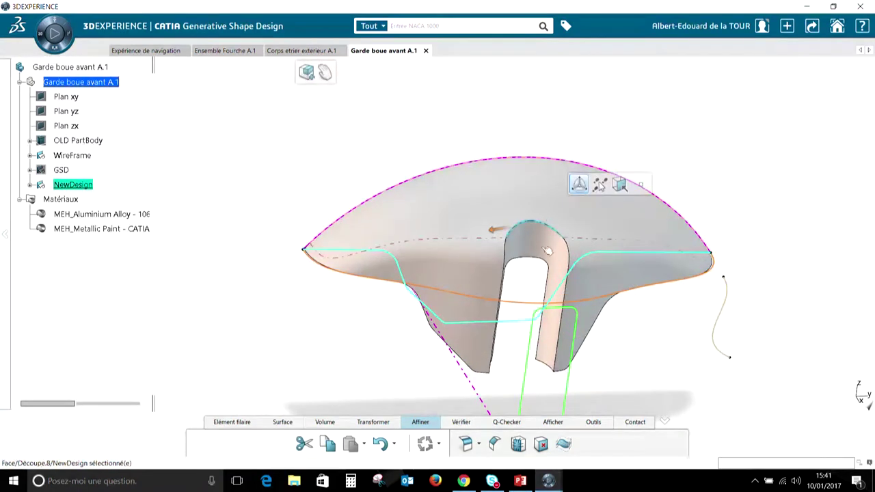
{"action": "left_click", "coordinate": [466, 444]}
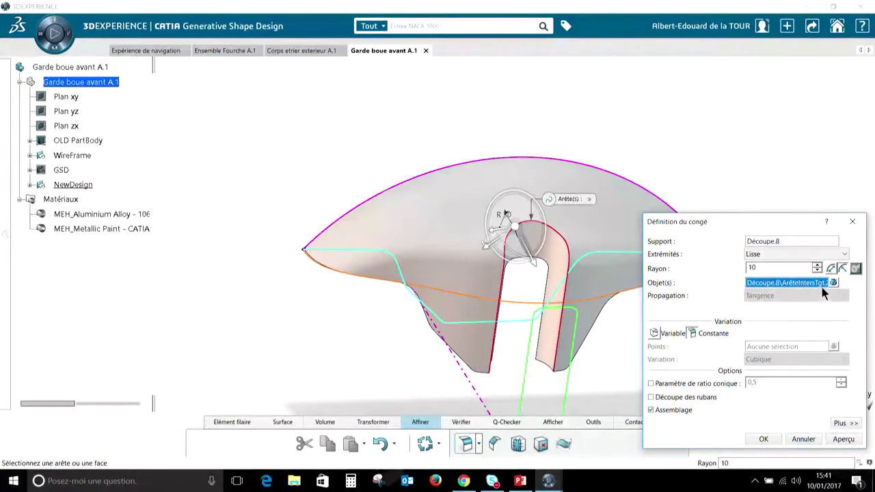
{"action": "left_click", "coordinate": [763, 440]}
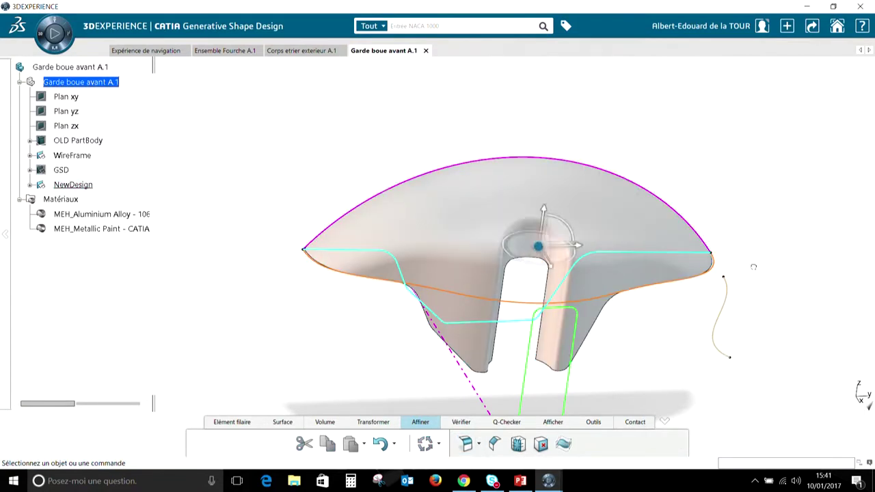
{"action": "middle_click_drag", "start_coordinate": [298, 259], "coordinate": [347, 354]}
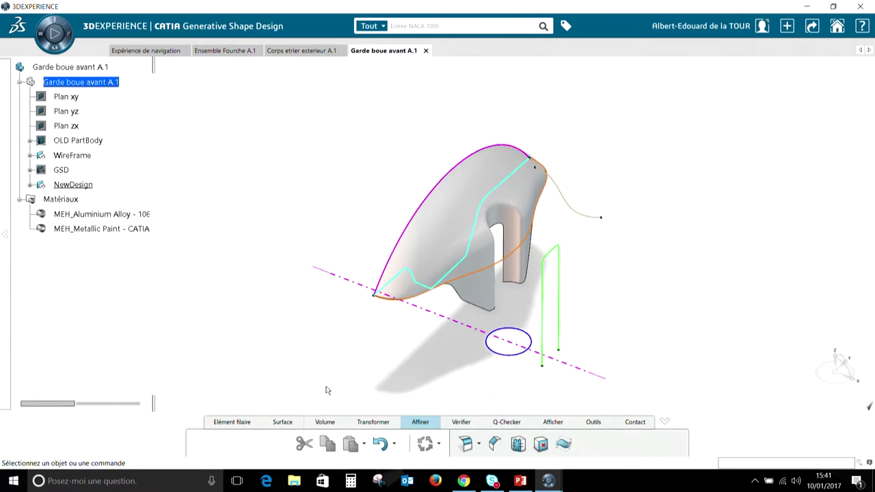
Mirror the filleted half mudguard surface about Plan yz with the Symmetry command, keeping the result as a surface.
{"action": "left_click", "coordinate": [372, 423]}
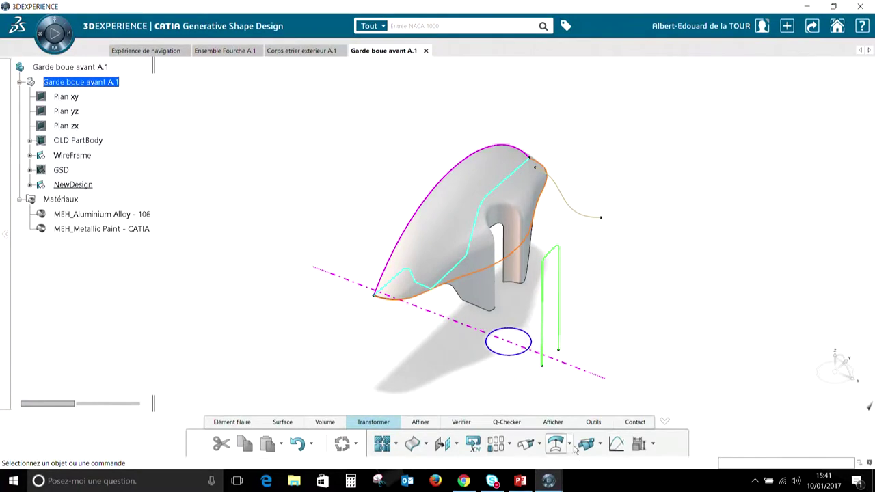
{"action": "left_click", "coordinate": [457, 444]}
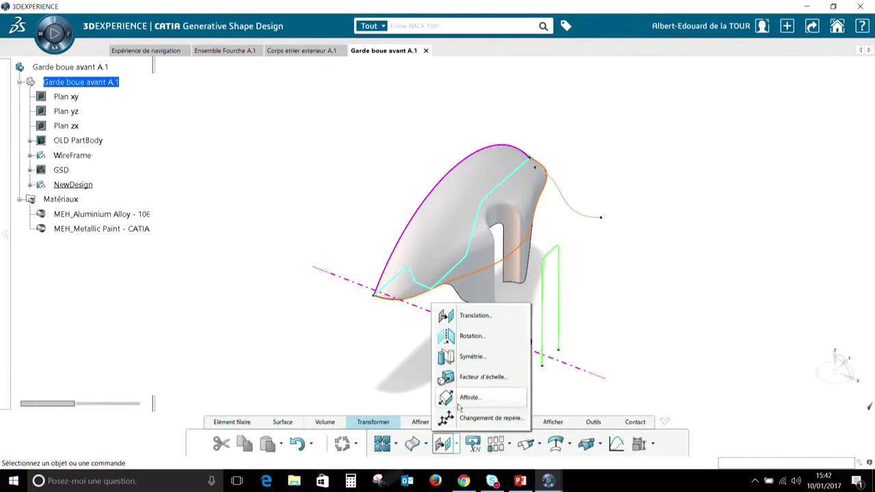
{"action": "left_click", "coordinate": [469, 357]}
{"action": "left_click", "coordinate": [433, 234]}
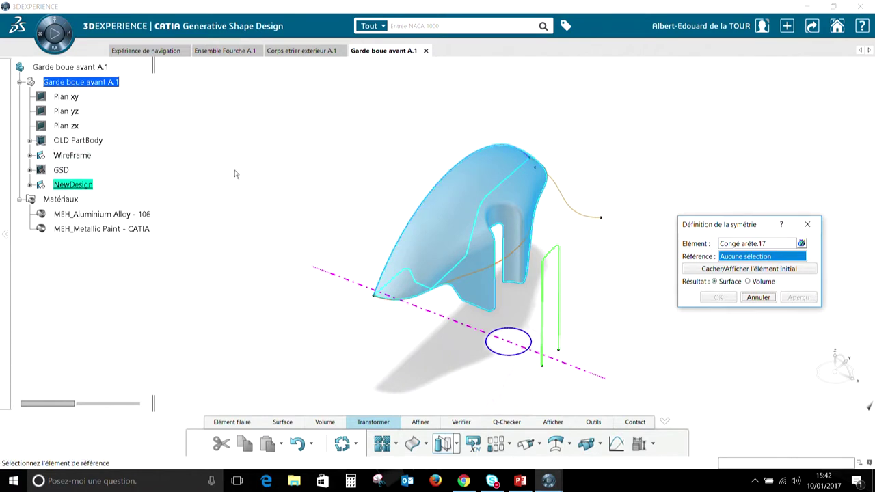
{"action": "left_click", "coordinate": [71, 113]}
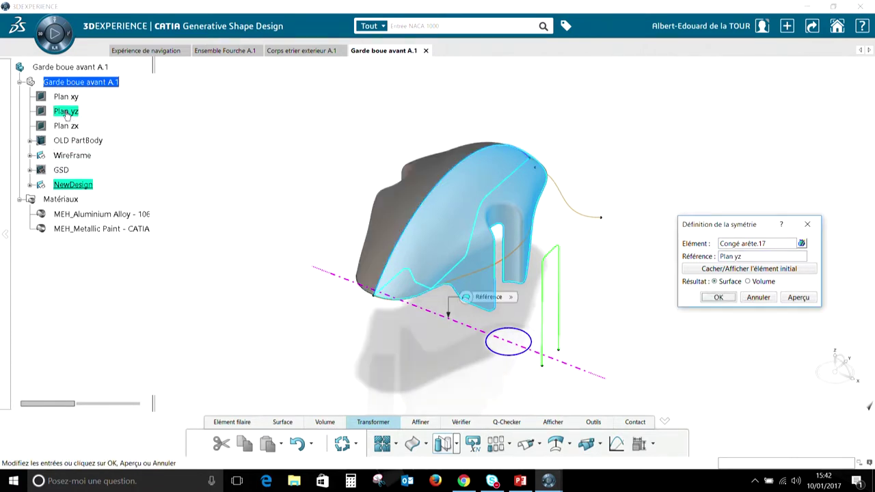
{"action": "left_click", "coordinate": [718, 297]}
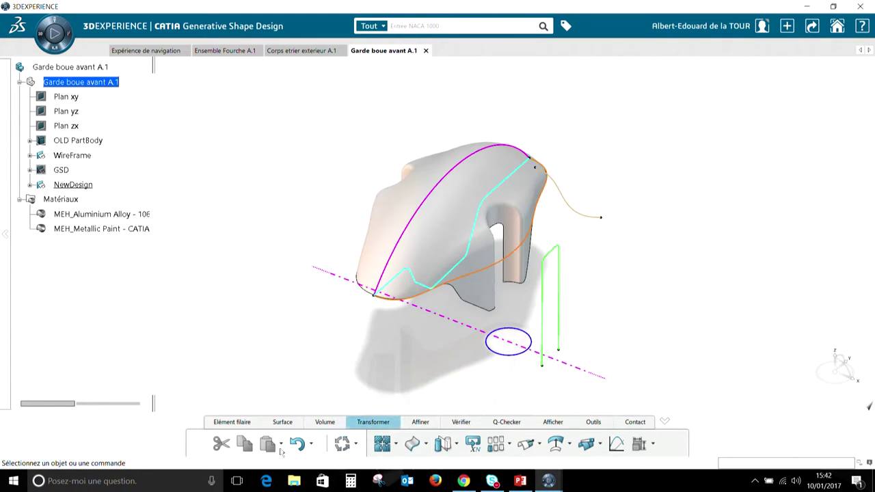
Join the mirrored half and the original half of the mudguard into one surface, with a 0.001 mm merging distance.
{"action": "left_click", "coordinate": [405, 200]}
{"action": "left_click", "coordinate": [456, 242]}
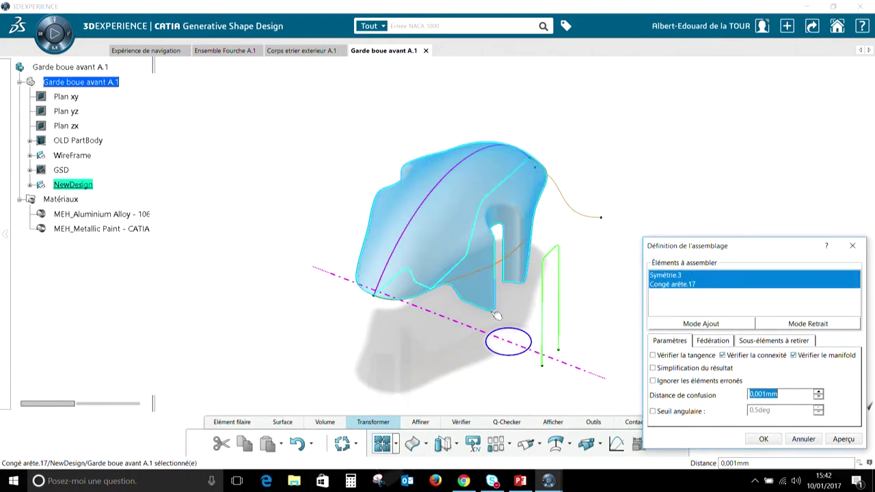
{"action": "left_click", "coordinate": [766, 439]}
{"action": "middle_click_drag", "start_coordinate": [564, 278], "coordinate": [507, 309]}
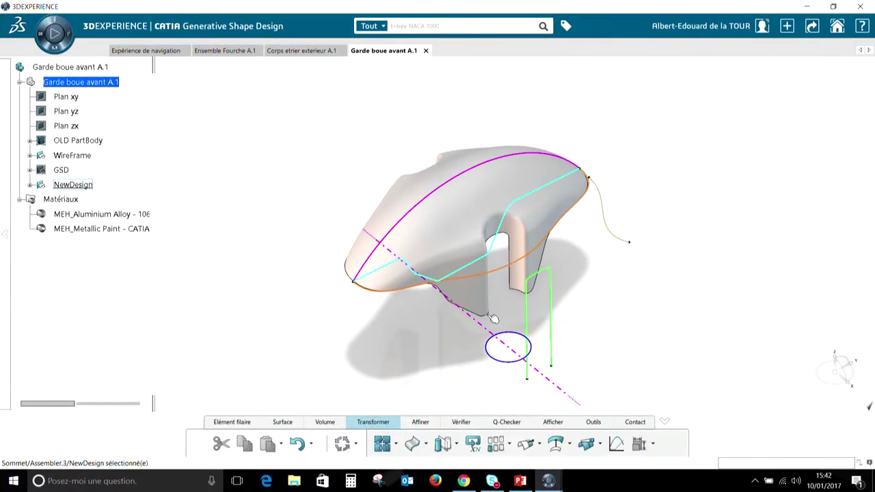
Hide the WireFrame geometrical set so that only the joined mudguard surface is displayed.
{"action": "right_click", "coordinate": [529, 311]}
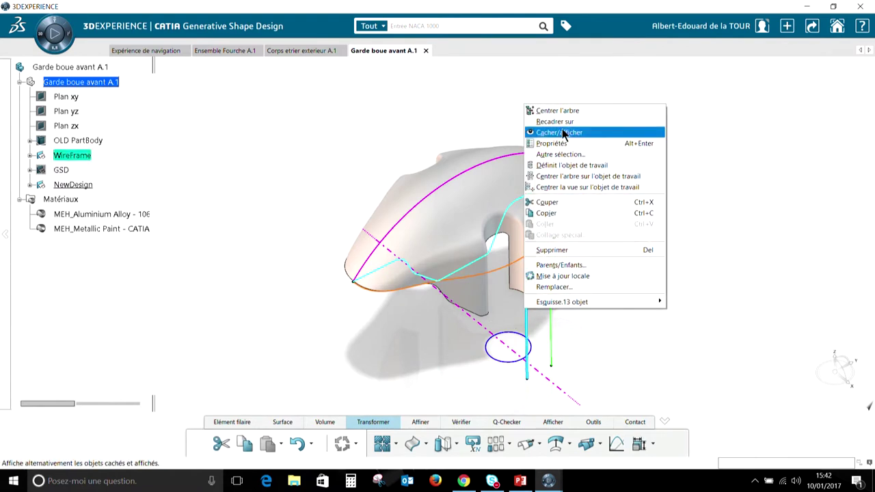
{"action": "left_click", "coordinate": [241, 168]}
{"action": "left_click", "coordinate": [68, 156]}
{"action": "right_click", "coordinate": [68, 157]}
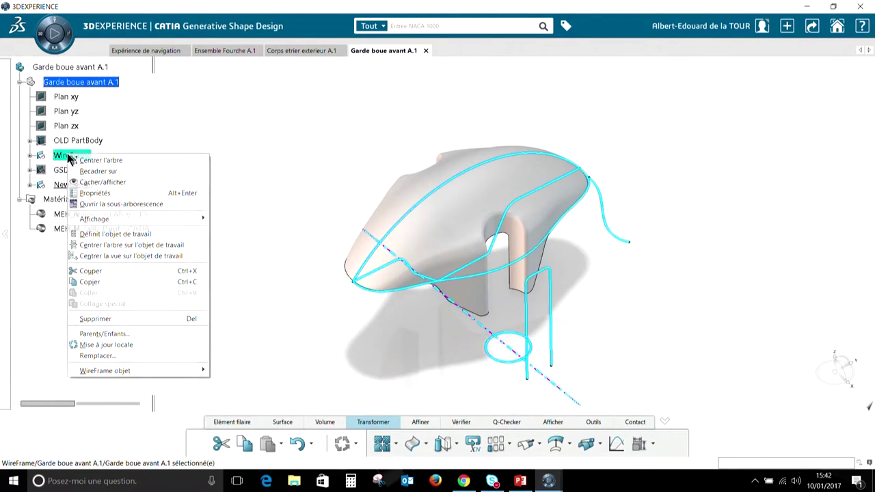
{"action": "left_click", "coordinate": [101, 182]}
{"action": "middle_click_drag", "start_coordinate": [277, 290], "coordinate": [501, 244]}
{"action": "middle_click_drag", "start_coordinate": [287, 188], "coordinate": [314, 221]}
{"action": "middle_click_drag", "start_coordinate": [320, 179], "coordinate": [335, 198]}
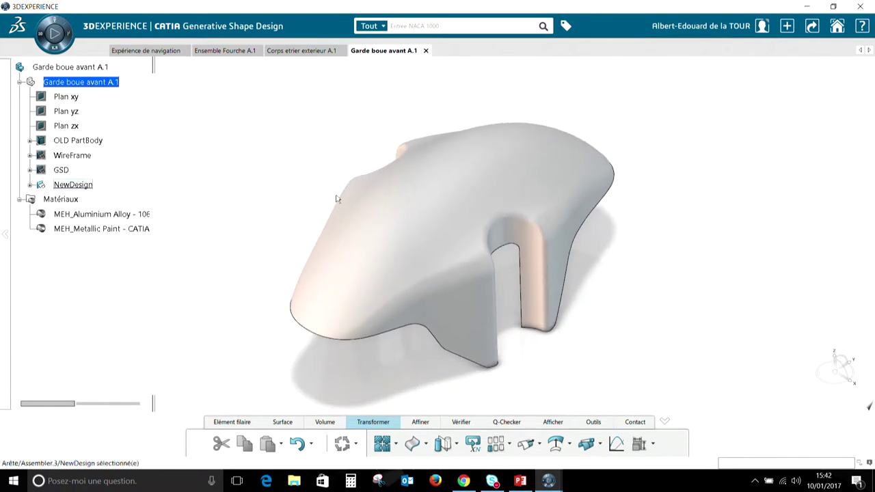
Switch to the fork assembly Ensemble Fourche A.1 and examine how the mudguard and its recess fit around the fork tubes.
{"action": "left_click", "coordinate": [223, 51]}
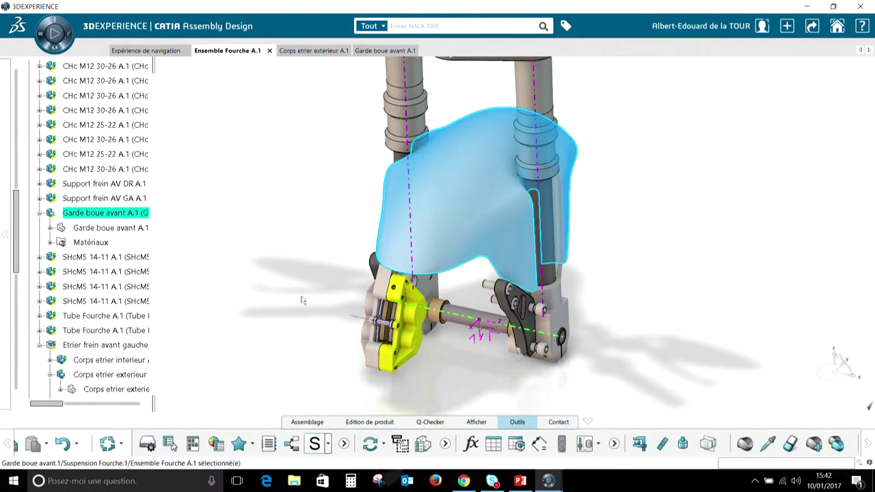
{"action": "middle_click_drag", "start_coordinate": [318, 283], "coordinate": [286, 250]}
{"action": "mouse_move", "coordinate": [315, 138]}
{"action": "middle_mouse_down"}
{"action": "mouse_move", "coordinate": [325, 187]}
{"action": "mouse_move", "coordinate": [310, 141]}
{"action": "middle_mouse_up"}
{"action": "left_click", "coordinate": [712, 303]}
{"action": "middle_click_drag", "start_coordinate": [366, 133], "coordinate": [424, 205]}
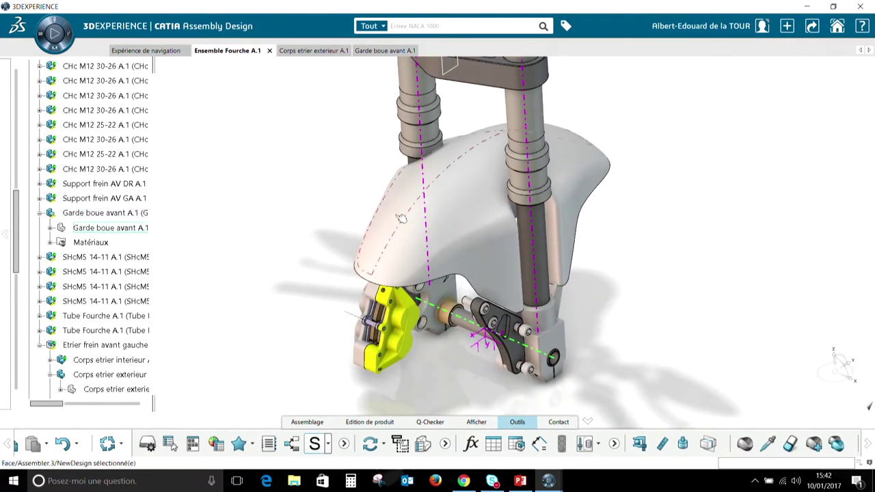
{"action": "left_click", "coordinate": [557, 251]}
{"action": "middle_click_drag", "start_coordinate": [672, 238], "coordinate": [611, 272]}
{"action": "middle_click_drag", "start_coordinate": [221, 143], "coordinate": [246, 217]}
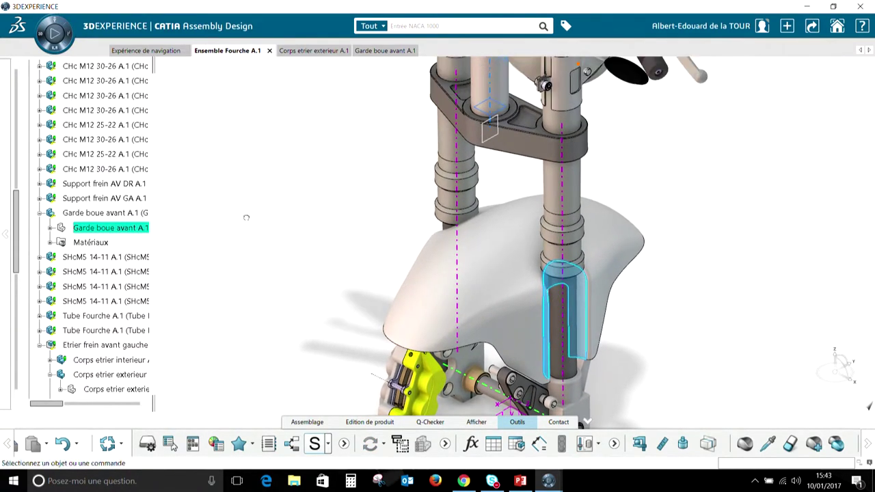
{"action": "left_click", "coordinate": [246, 217]}
Expand the Garde boue avant A.1 component and activate its 3D shape for editing within the fork assembly.
{"action": "left_click", "coordinate": [51, 228]}
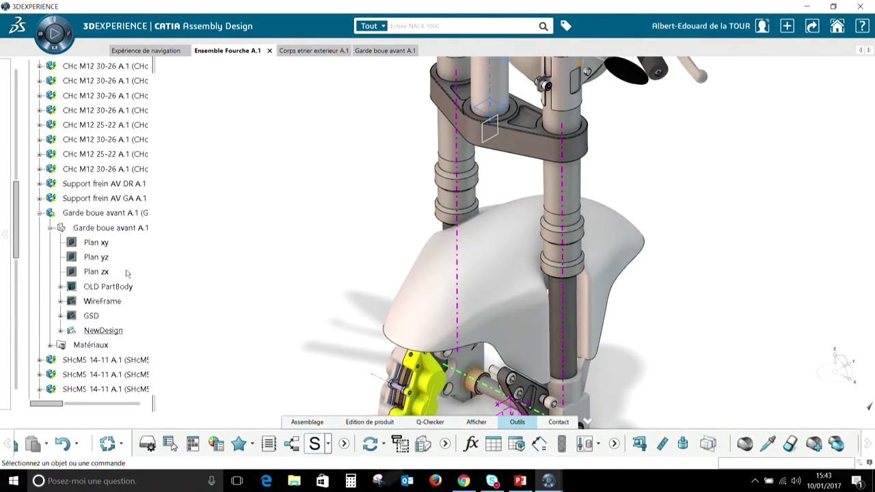
{"action": "double_click", "coordinate": [136, 231]}
{"action": "left_click", "coordinate": [338, 284]}
{"action": "middle_click_drag", "start_coordinate": [333, 234], "coordinate": [305, 172]}
Trace the mudguard's recess face back through Extrusion.11 to the circle sketch Esquisse.15 that defines it.
{"action": "left_click", "coordinate": [559, 258]}
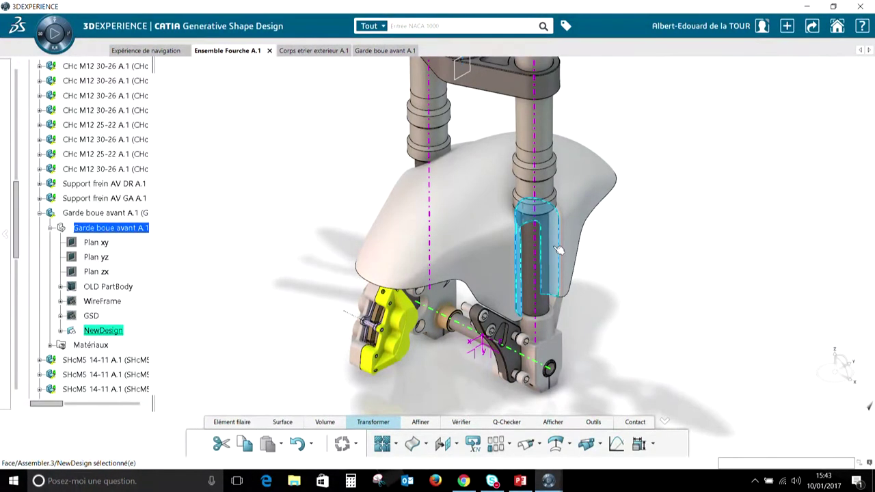
{"action": "left_click", "coordinate": [613, 207]}
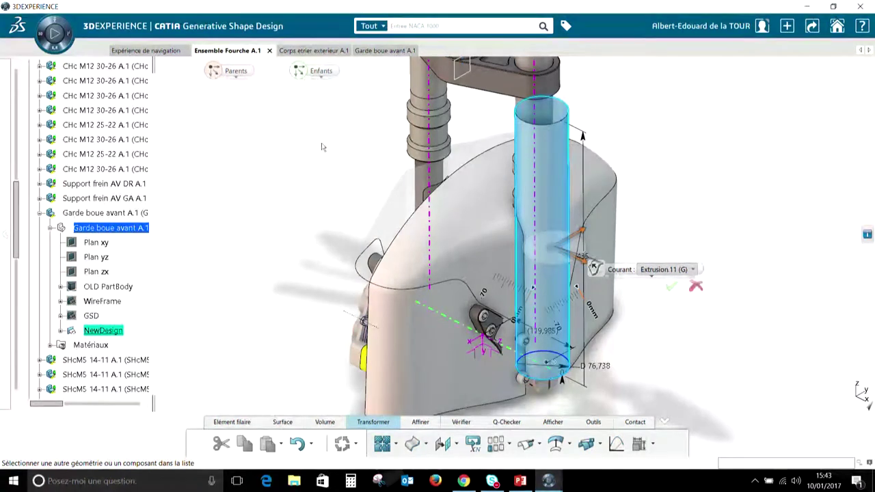
{"action": "mouse_move", "coordinate": [344, 173]}
{"action": "middle_mouse_down"}
{"action": "mouse_move", "coordinate": [330, 168]}
{"action": "mouse_move", "coordinate": [336, 182]}
{"action": "middle_mouse_up"}
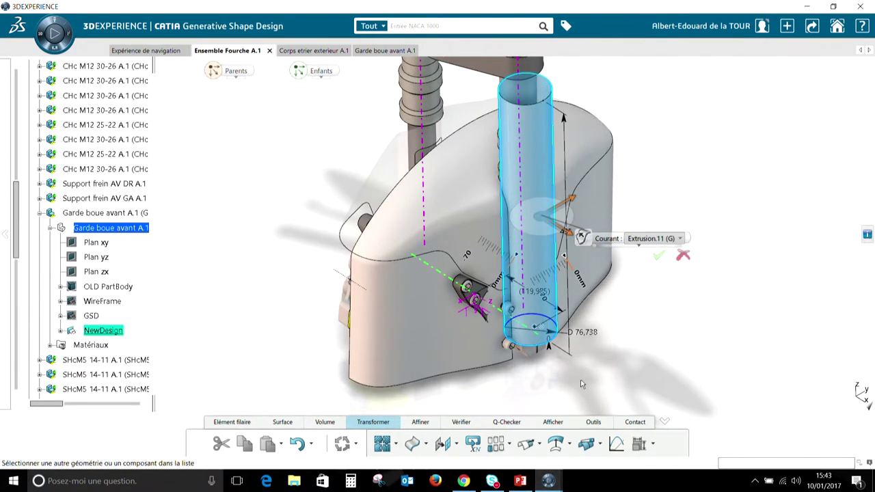
{"action": "left_click", "coordinate": [553, 339]}
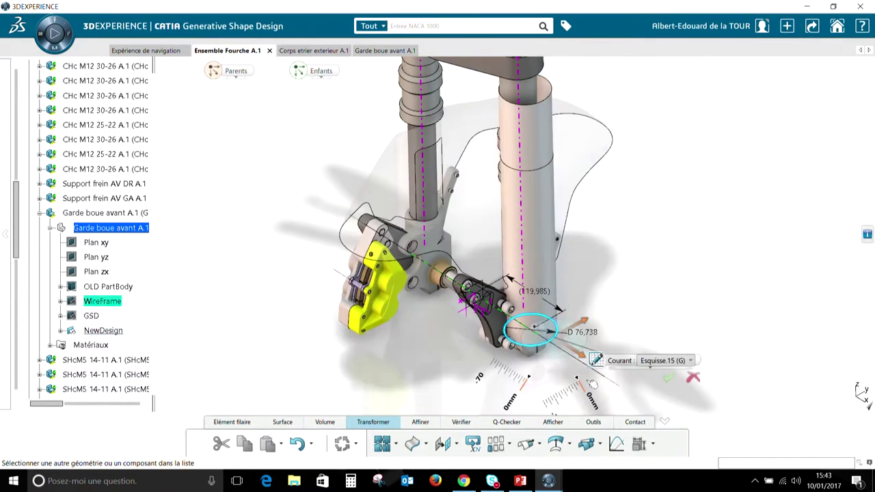
{"action": "middle_click_drag", "start_coordinate": [668, 297], "coordinate": [656, 266]}
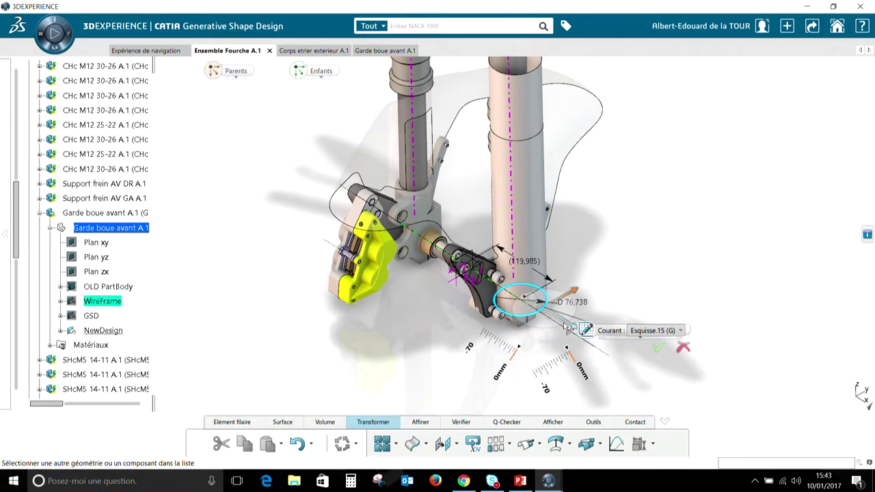
Try moving the recess circle of Esquisse.15 outward by about 40 mm along the wheel axle, and undo the move.
{"action": "left_click_drag", "start_coordinate": [566, 322], "coordinate": [583, 334]}
{"action": "middle_click_drag", "start_coordinate": [643, 261], "coordinate": [399, 345]}
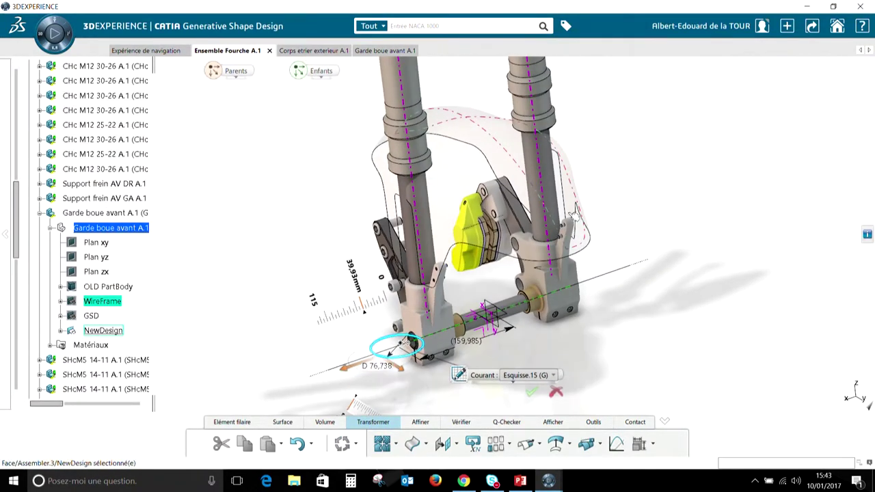
{"action": "middle_click_drag", "start_coordinate": [453, 177], "coordinate": [335, 194]}
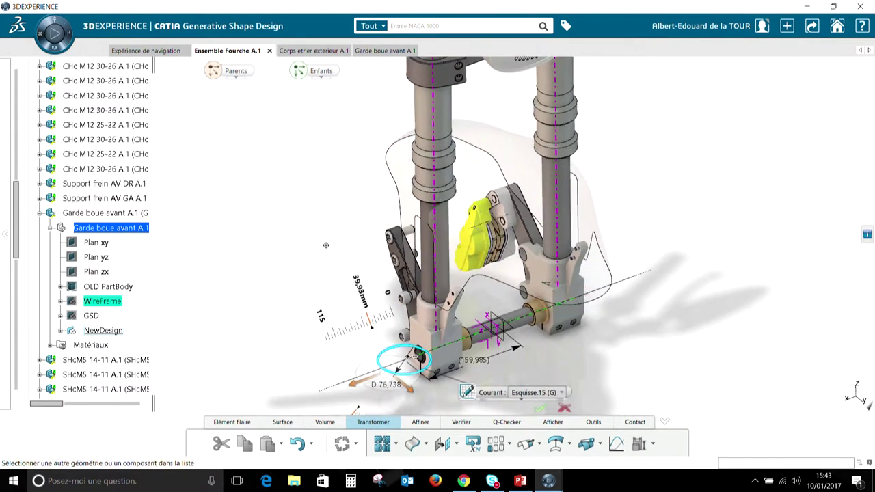
{"action": "middle_click_drag", "start_coordinate": [325, 273], "coordinate": [324, 216]}
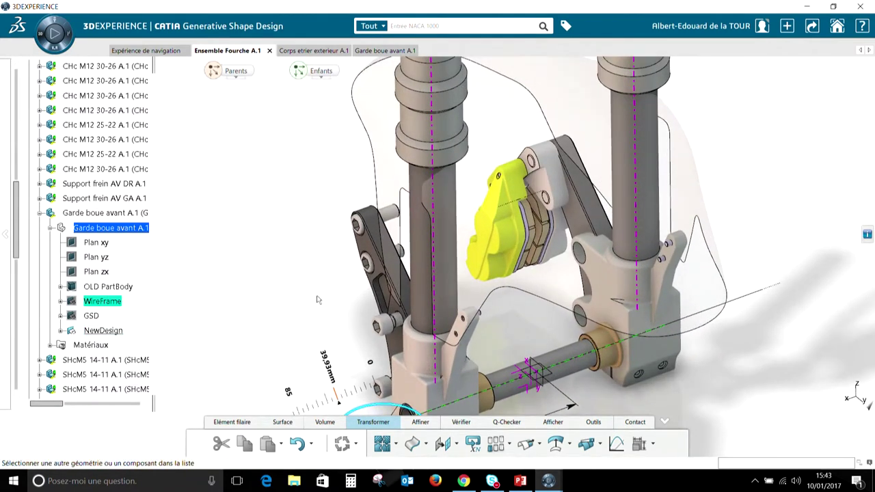
{"action": "middle_click_drag", "start_coordinate": [318, 300], "coordinate": [401, 233]}
{"action": "middle_click_drag", "start_coordinate": [687, 378], "coordinate": [668, 310]}
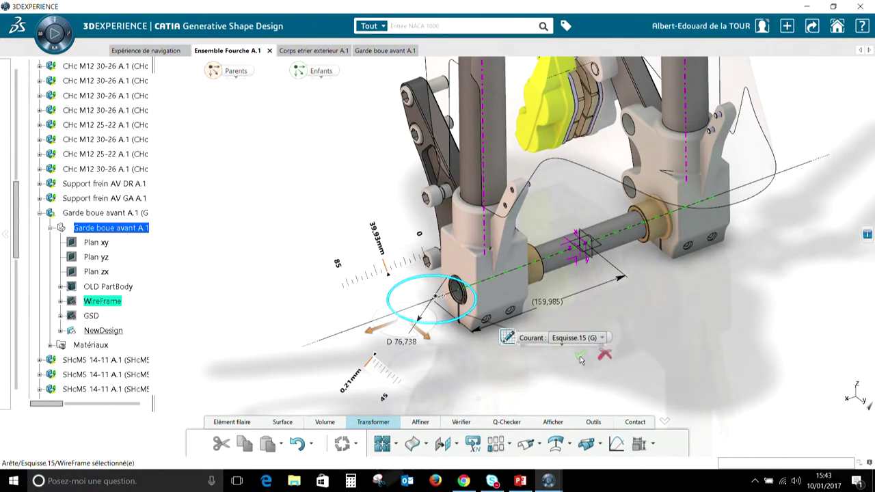
{"action": "left_click", "coordinate": [580, 357]}
{"action": "middle_click_drag", "start_coordinate": [375, 216], "coordinate": [437, 319]}
{"action": "left_click", "coordinate": [297, 443]}
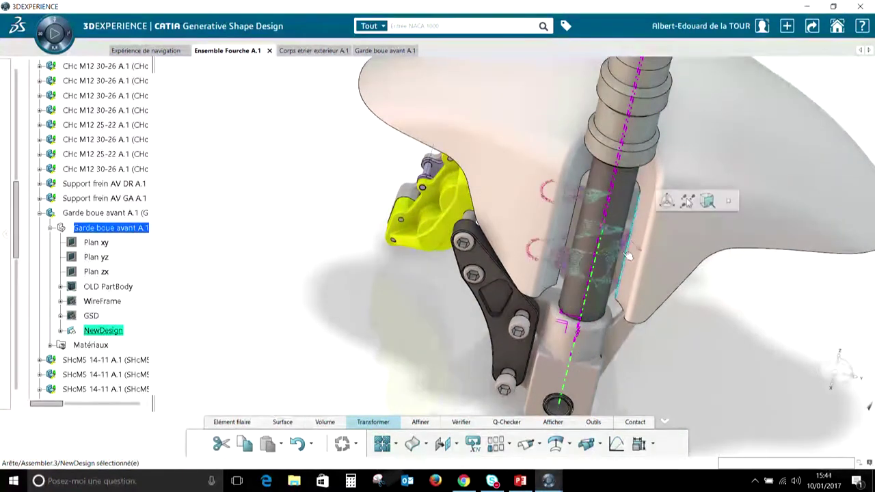
Trace the mudguard's slot edge back through Découpe.7 and Extrusion.12 to the U-shaped profile sketch Esquisse.13.
{"action": "left_click", "coordinate": [687, 201]}
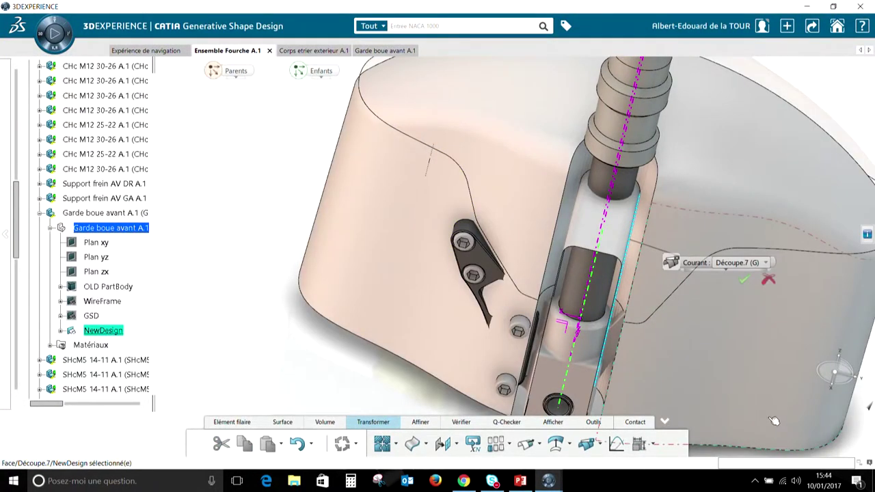
{"action": "middle_click_drag", "start_coordinate": [269, 226], "coordinate": [269, 226]}
{"action": "middle_click_drag", "start_coordinate": [395, 315], "coordinate": [371, 334]}
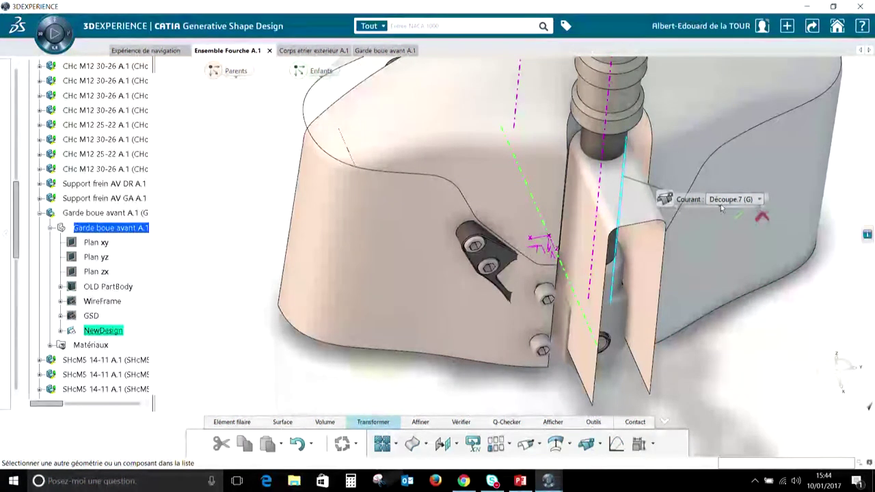
{"action": "left_click", "coordinate": [234, 72]}
{"action": "left_click", "coordinate": [250, 104]}
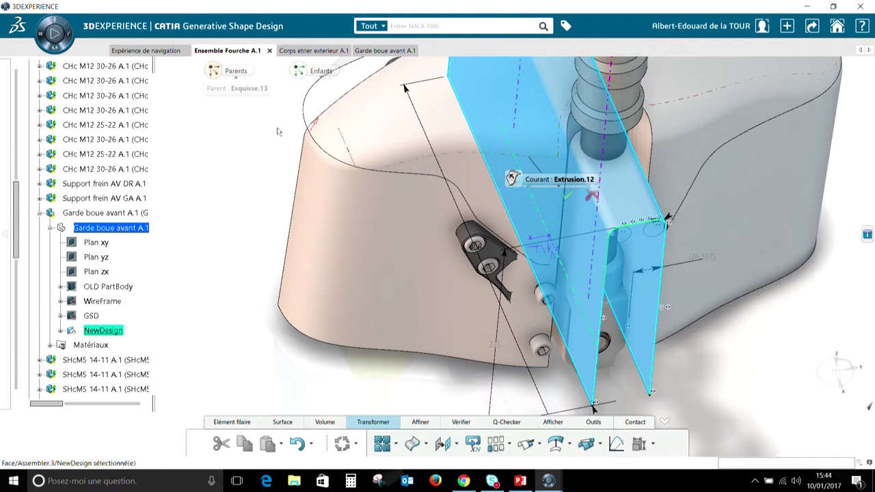
{"action": "left_click", "coordinate": [247, 91]}
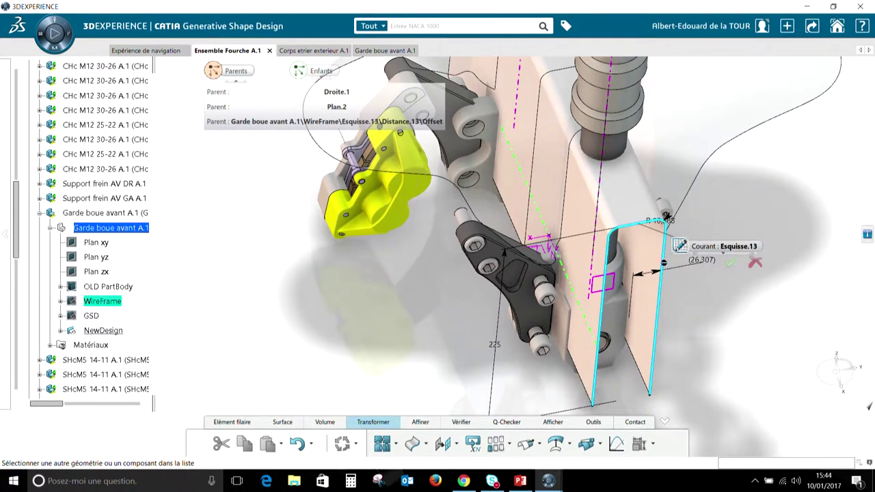
{"action": "left_click", "coordinate": [729, 265]}
Reactivate the top-level fork assembly Ensemble Fourche A.1 and view the whole fork with its mudguard.
{"action": "mouse_move", "coordinate": [676, 221]}
{"action": "middle_mouse_down"}
{"action": "mouse_move", "coordinate": [482, 245]}
{"action": "mouse_move", "coordinate": [574, 211]}
{"action": "mouse_move", "coordinate": [586, 234]}
{"action": "mouse_move", "coordinate": [557, 315]}
{"action": "middle_mouse_up"}
{"action": "middle_click_drag", "start_coordinate": [396, 205], "coordinate": [135, 249]}
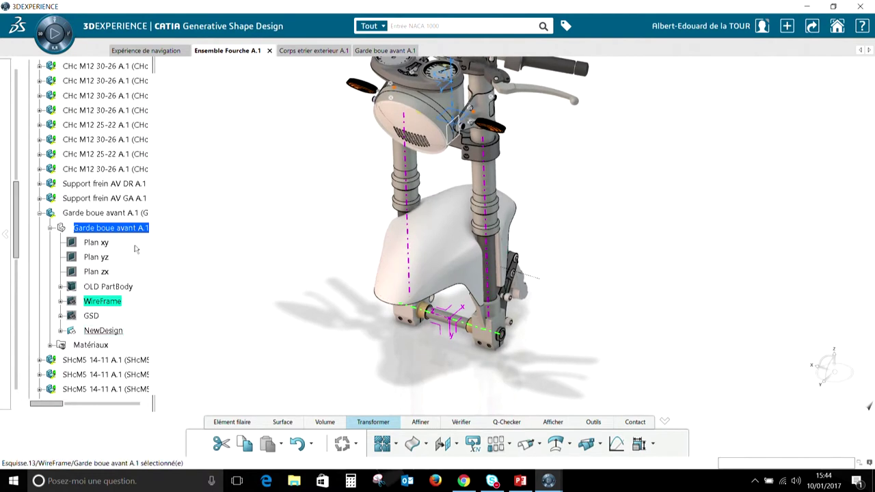
{"action": "left_click_drag", "start_coordinate": [17, 201], "coordinate": [20, 57]}
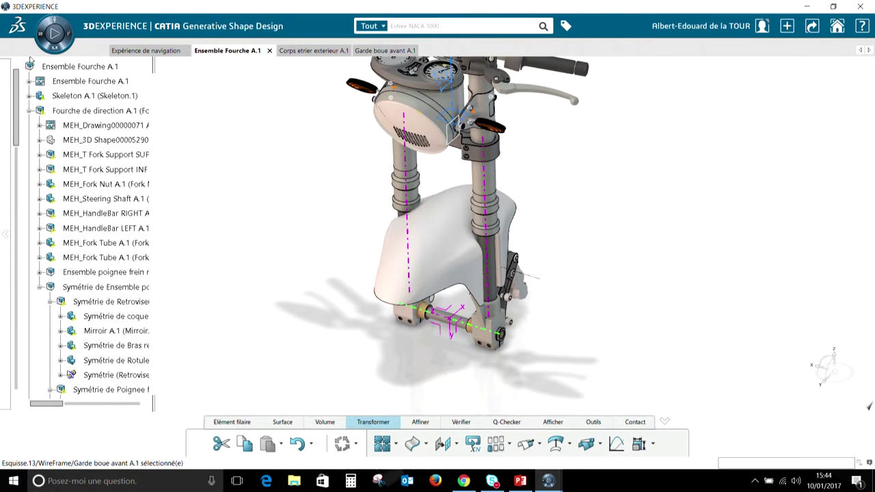
{"action": "double_click", "coordinate": [30, 63]}
{"action": "middle_click_drag", "start_coordinate": [390, 271], "coordinate": [409, 291]}
{"action": "middle_click_drag", "start_coordinate": [661, 318], "coordinate": [673, 279]}
{"action": "middle_click_drag", "start_coordinate": [601, 318], "coordinate": [592, 332]}
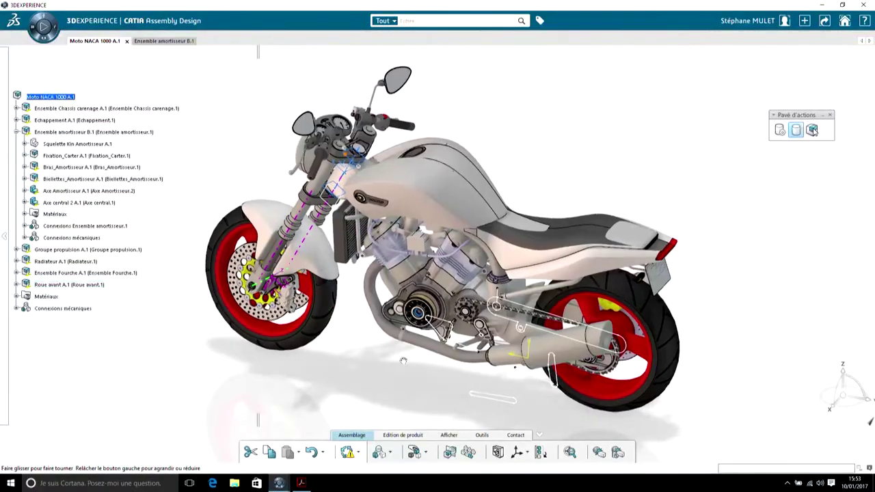
{"action": "middle_click_drag", "start_coordinate": [403, 361], "coordinate": [452, 402]}
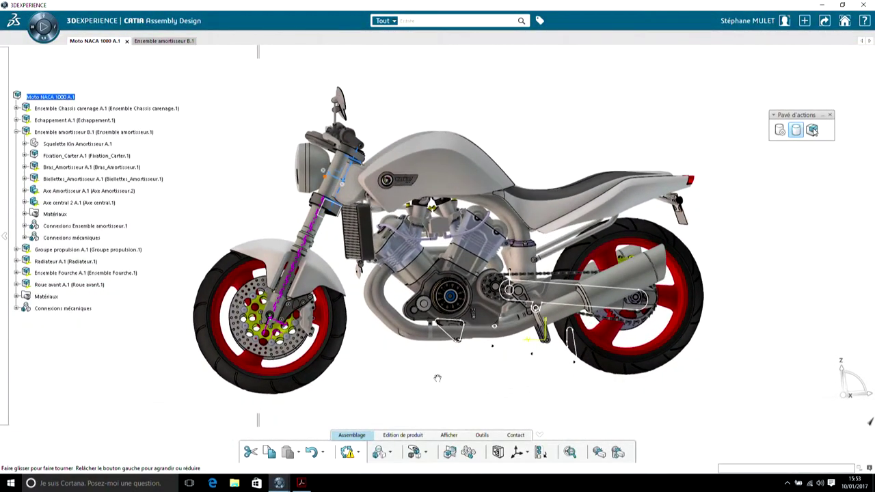
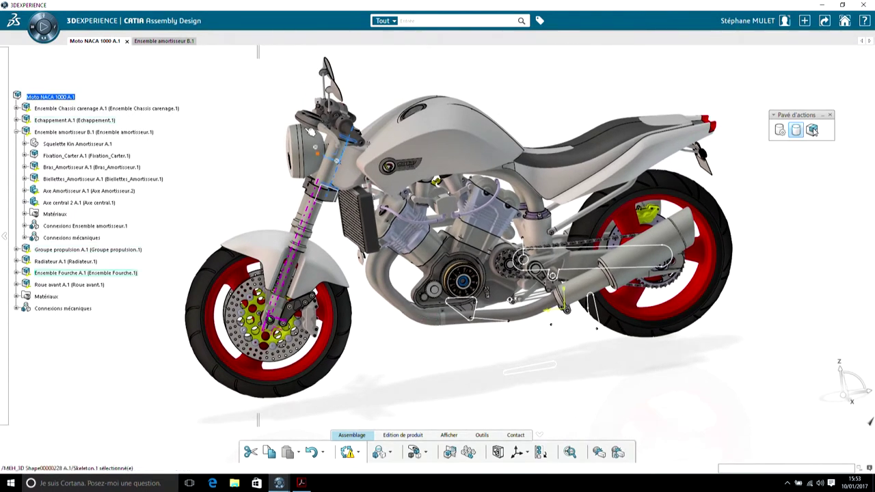
Switch to the separate Ensemble amortisseur B.1 assembly and open its skeleton sketch Schéma de principe for editing, viewed straight on.
{"action": "left_click", "coordinate": [127, 132]}
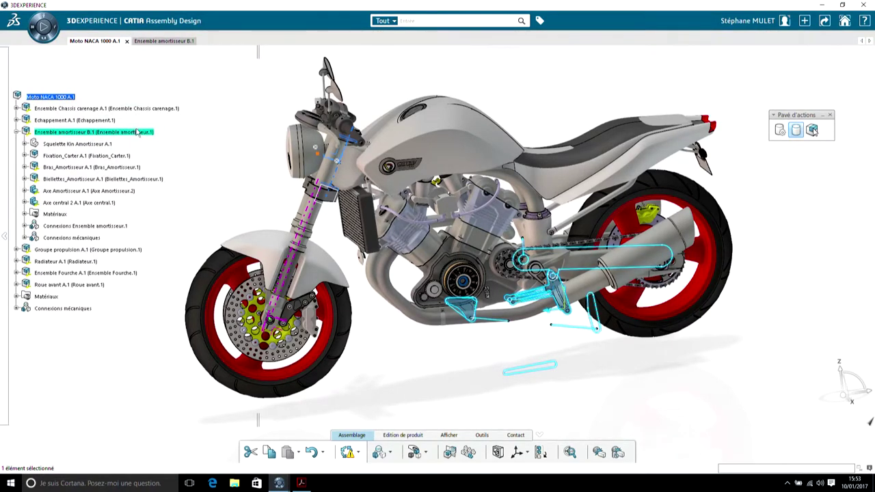
{"action": "left_click", "coordinate": [164, 41]}
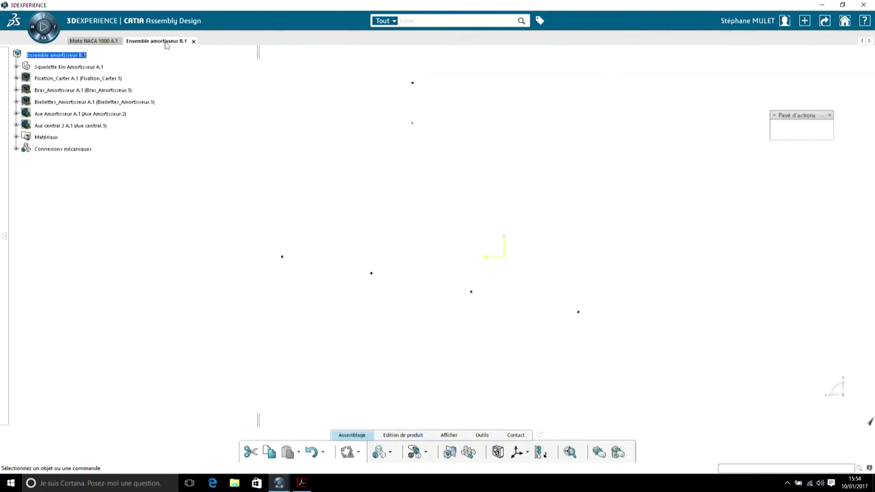
{"action": "middle_click_drag", "start_coordinate": [401, 314], "coordinate": [401, 311]}
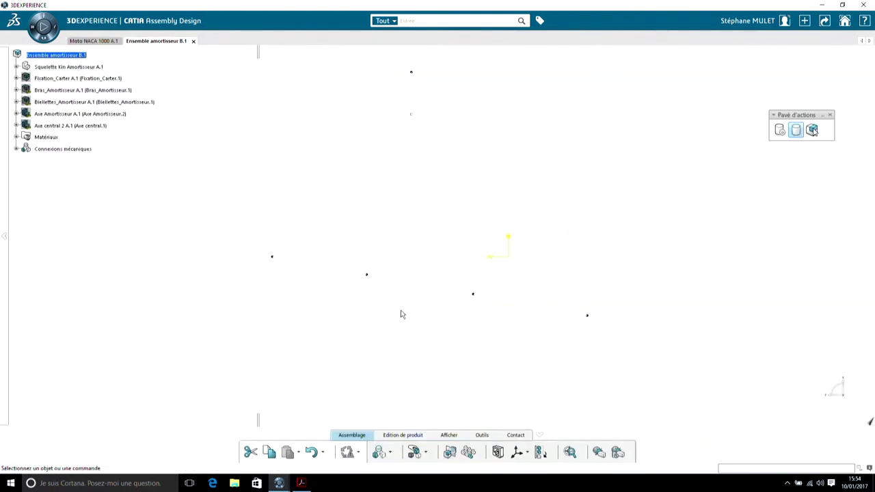
{"action": "double_click", "coordinate": [331, 272]}
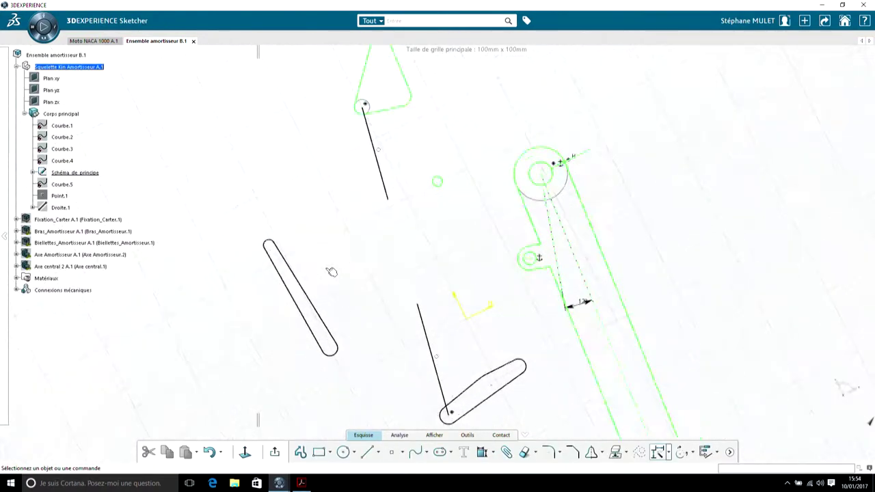
{"action": "left_click_drag", "start_coordinate": [860, 383], "coordinate": [804, 361]}
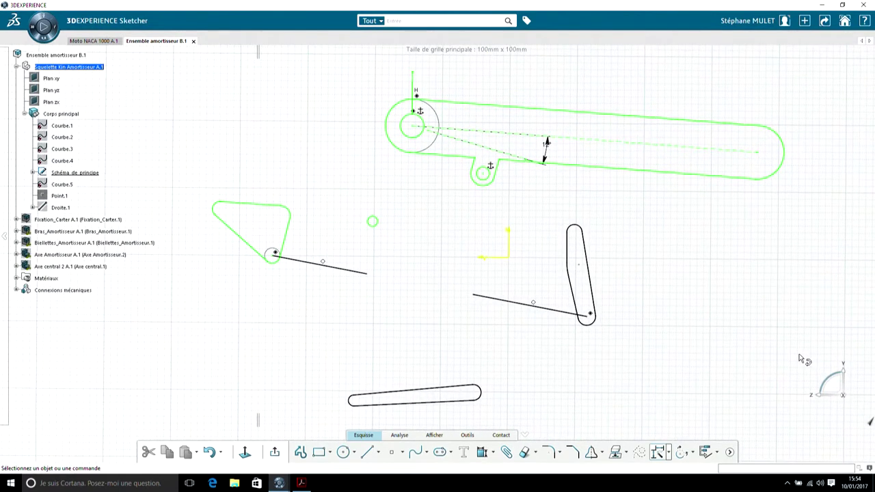
{"action": "middle_click_drag", "start_coordinate": [660, 348], "coordinate": [630, 351]}
{"action": "scroll", "coordinate": [630, 348], "scroll_direction": "up", "scroll_amount": 2}
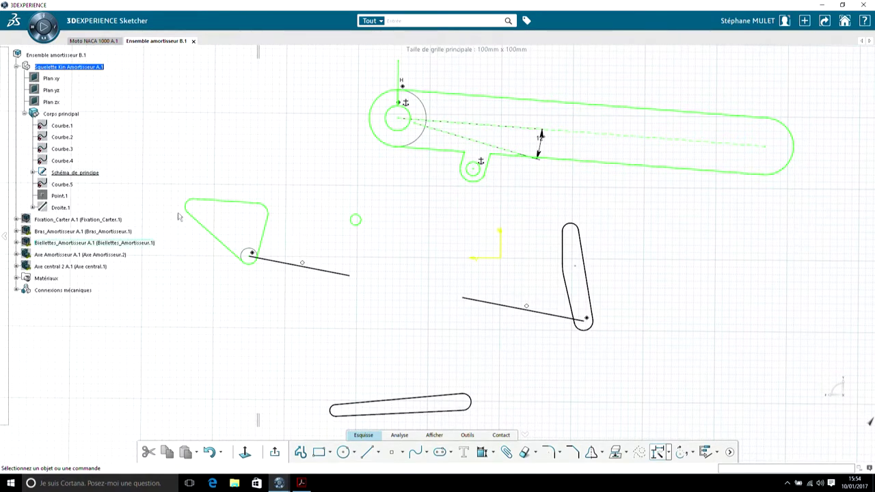
Constrain the upper end arc of the upright link to be concentric with the lug under the swingarm.
{"action": "left_click", "coordinate": [482, 452]}
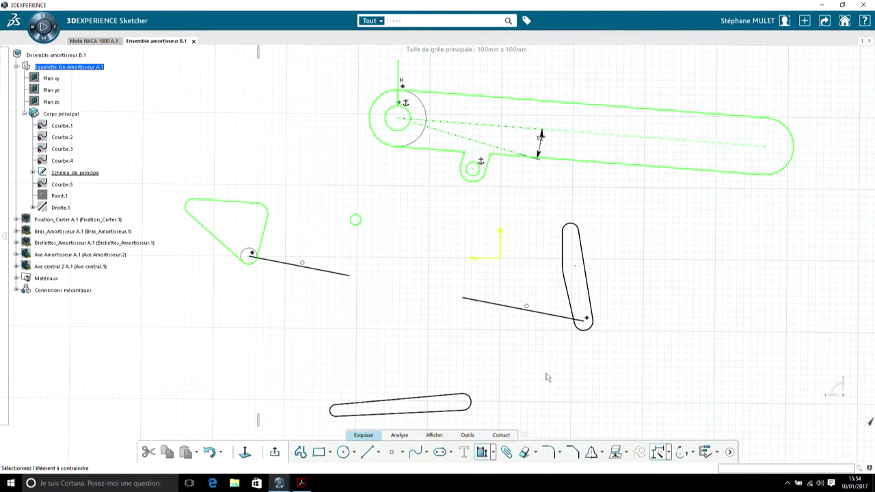
{"action": "left_click", "coordinate": [571, 226]}
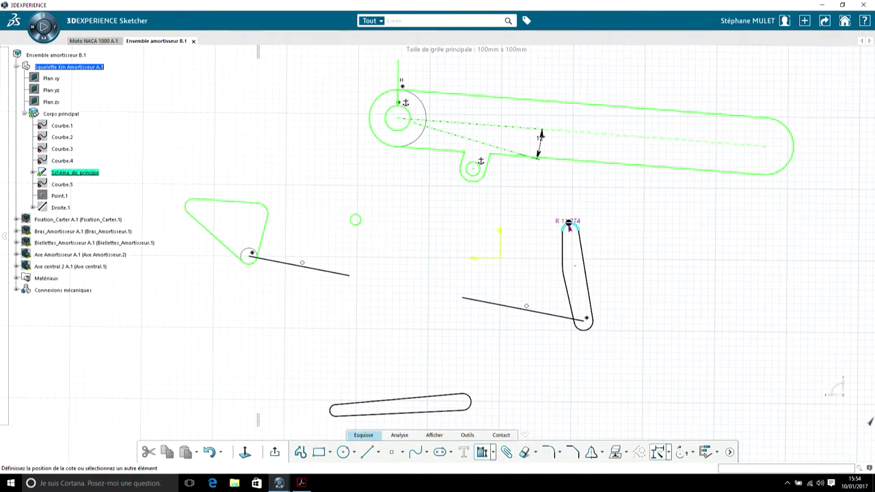
{"action": "left_click", "coordinate": [480, 177]}
{"action": "right_click", "coordinate": [522, 195]}
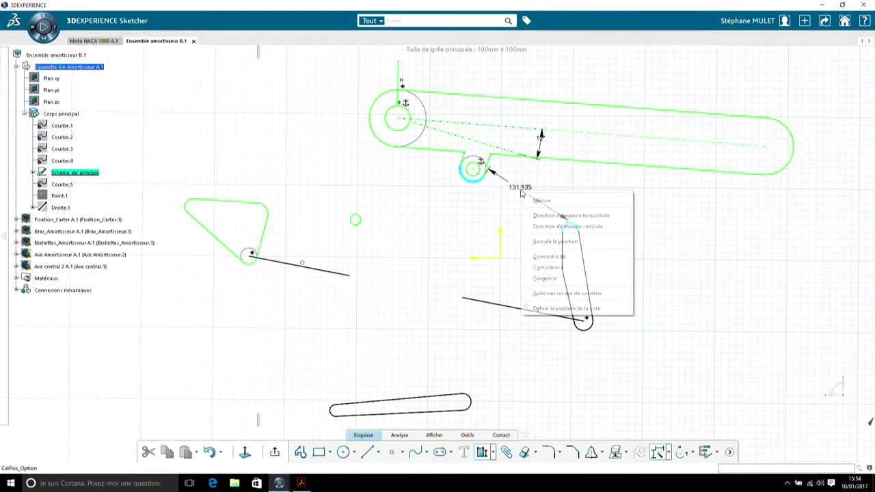
{"action": "left_click", "coordinate": [549, 256]}
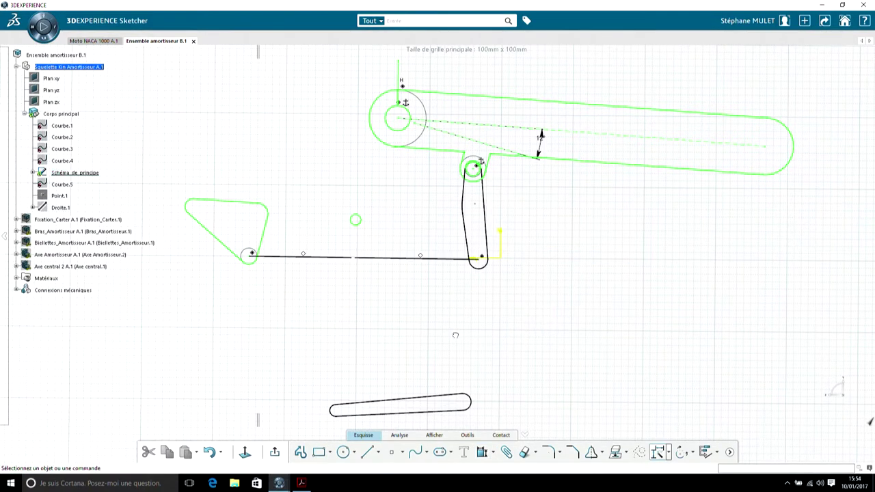
Constrain the small end arc of the loose tapered link to be concentric with the isolated fixed circle.
{"action": "left_click", "coordinate": [334, 412]}
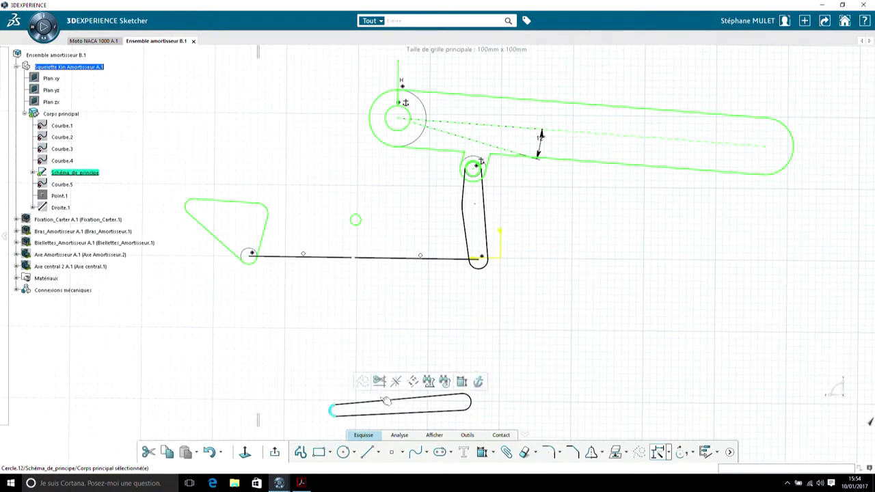
{"action": "left_click", "coordinate": [461, 382]}
{"action": "left_click", "coordinate": [355, 220]}
{"action": "right_click", "coordinate": [374, 224]}
{"action": "left_click", "coordinate": [391, 297]}
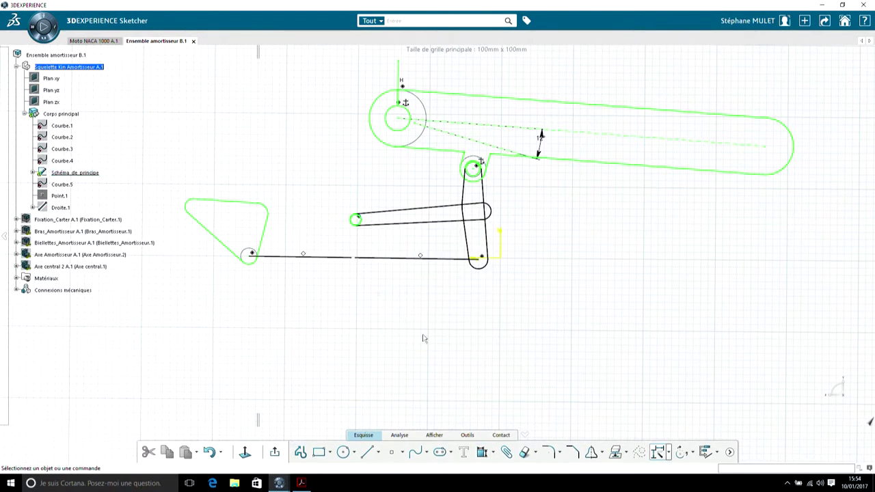
Constrain the large end arc of the tapered link to be concentric with the intermediate pivot point of the upright link.
{"action": "scroll", "coordinate": [496, 213], "scroll_direction": "up", "scroll_amount": 5}
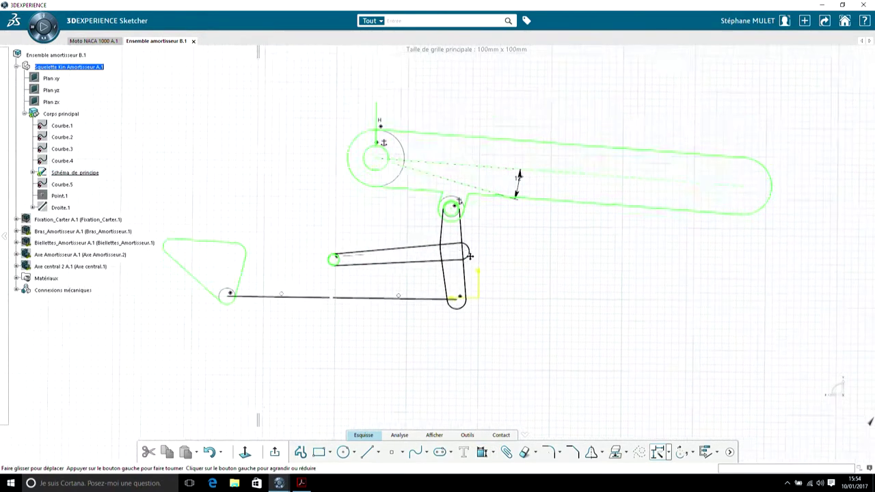
{"action": "left_click", "coordinate": [491, 258]}
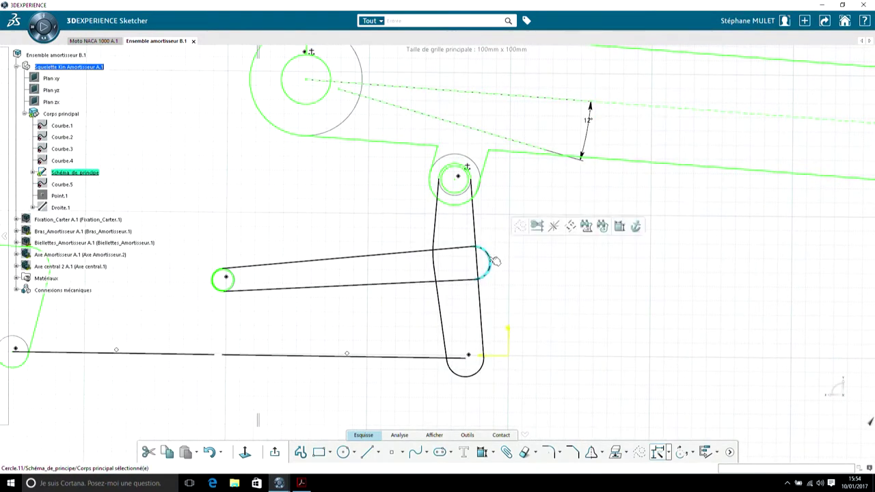
{"action": "left_click", "coordinate": [617, 227]}
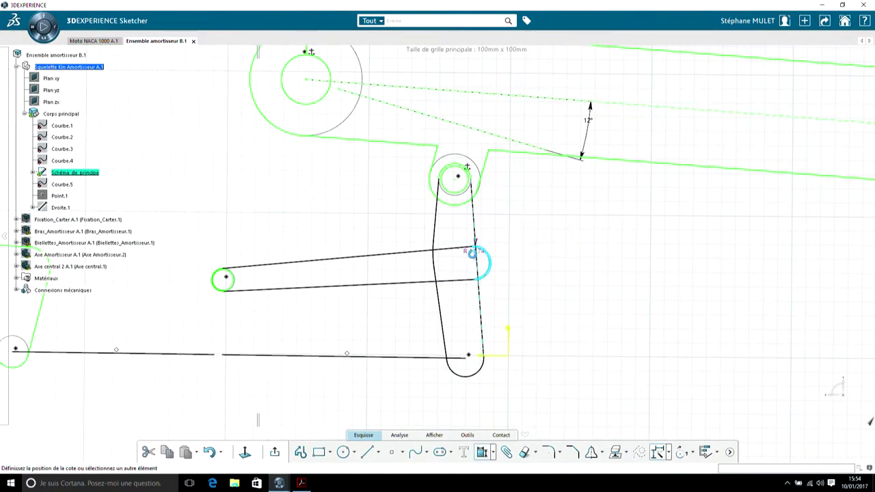
{"action": "left_click", "coordinate": [466, 244]}
{"action": "right_click", "coordinate": [536, 216]}
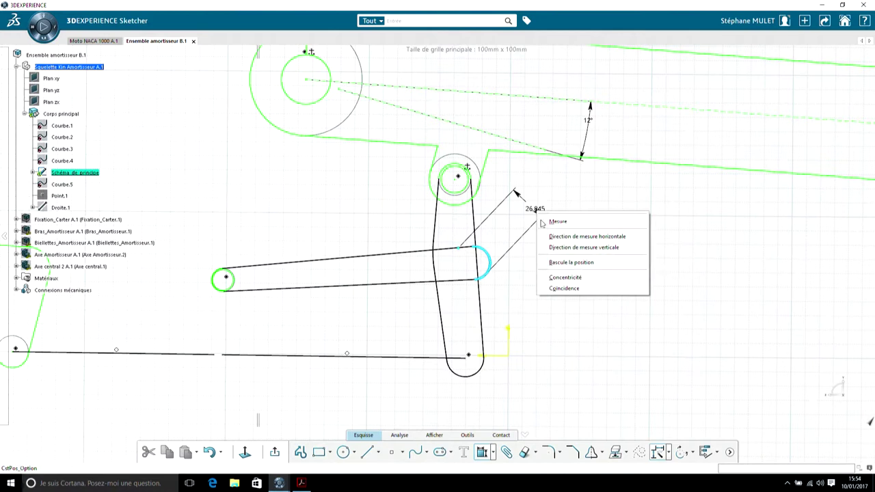
{"action": "left_click", "coordinate": [566, 277]}
{"action": "mouse_move", "coordinate": [561, 254]}
{"action": "middle_mouse_down"}
{"action": "mouse_move", "coordinate": [551, 331]}
{"action": "mouse_move", "coordinate": [544, 319]}
{"action": "middle_mouse_up"}
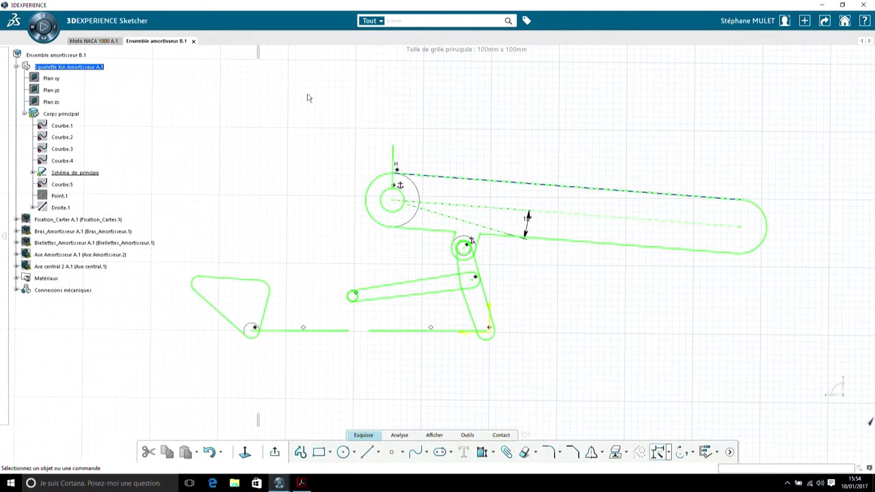
Start the sketch mechanism simulation and swing the arm by hand, keeping position traces at about 7° and 27°, and return it near horizontal.
{"action": "middle_click_drag", "start_coordinate": [256, 191], "coordinate": [273, 189]}
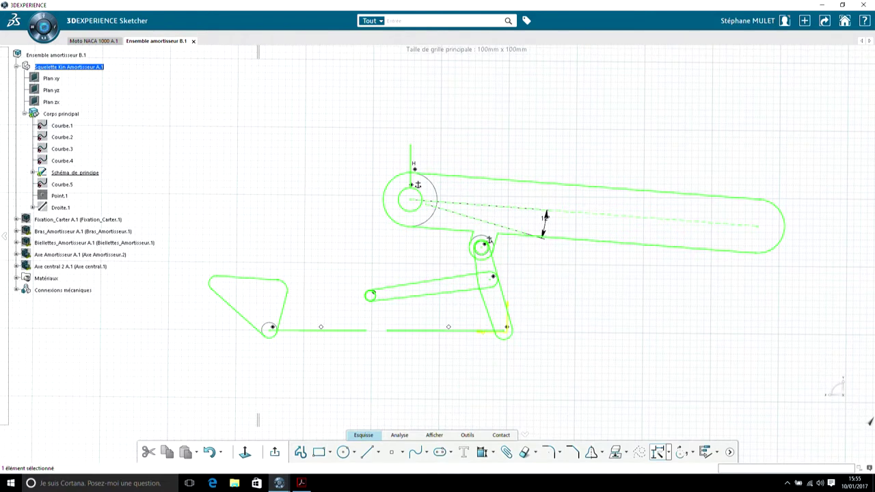
{"action": "left_click", "coordinate": [43, 28]}
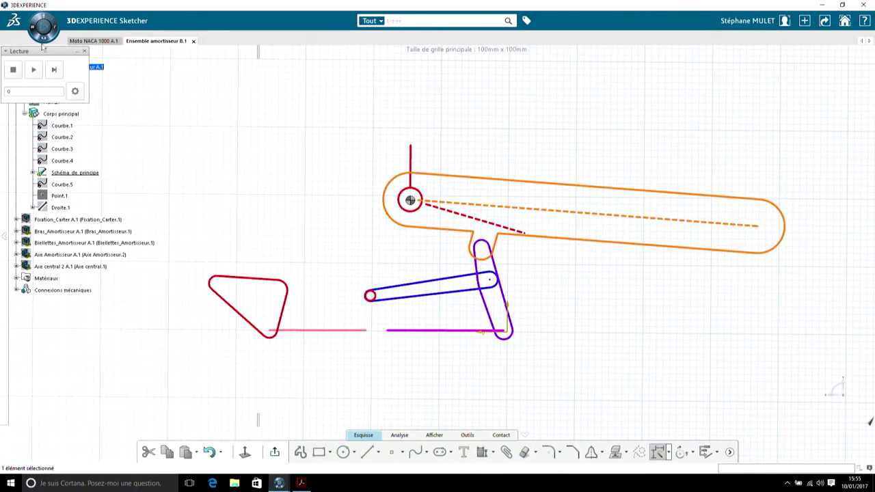
{"action": "left_click_drag", "start_coordinate": [26, 51], "coordinate": [270, 166]}
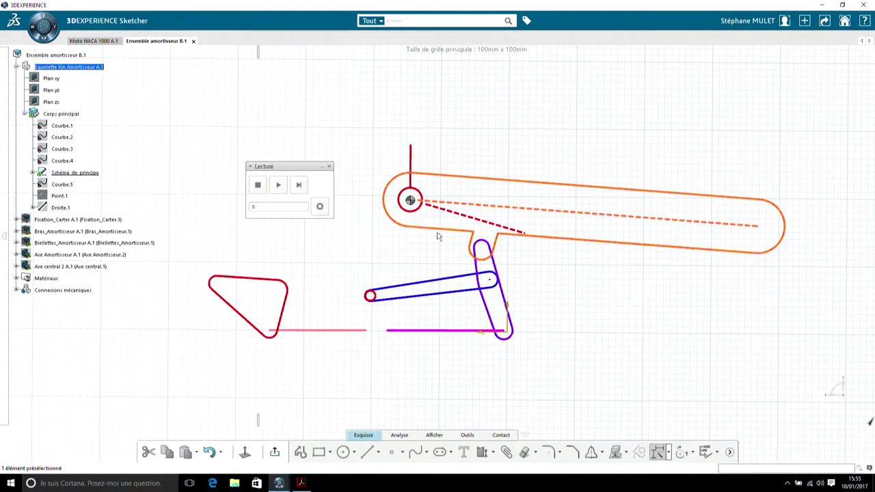
{"action": "left_click", "coordinate": [712, 254]}
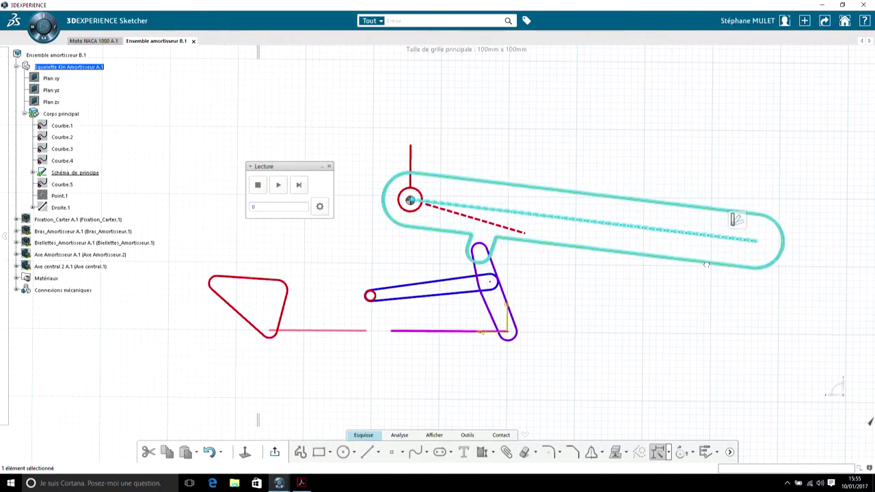
{"action": "left_click_drag", "start_coordinate": [702, 235], "coordinate": [685, 273]}
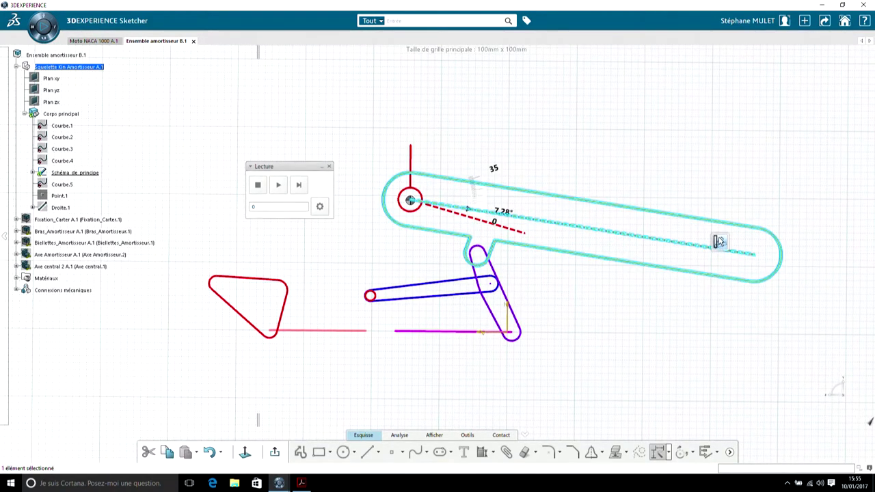
{"action": "left_click_drag", "start_coordinate": [683, 275], "coordinate": [658, 175]}
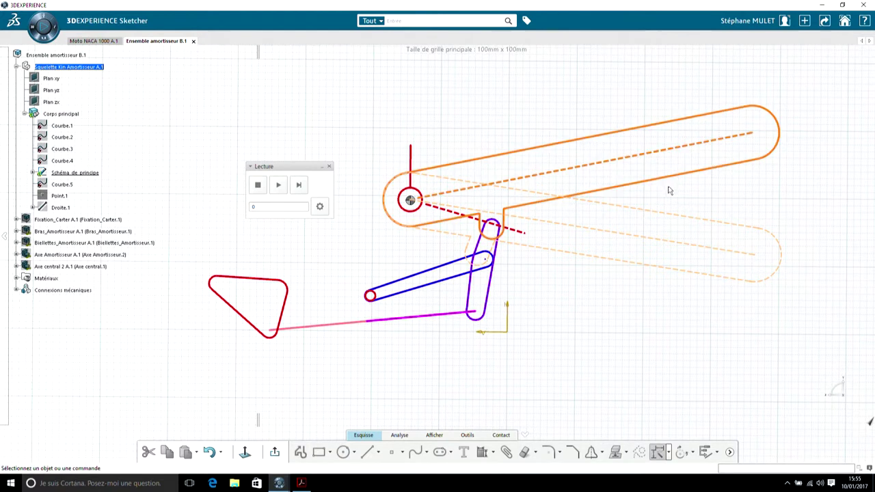
{"action": "left_click", "coordinate": [668, 181]}
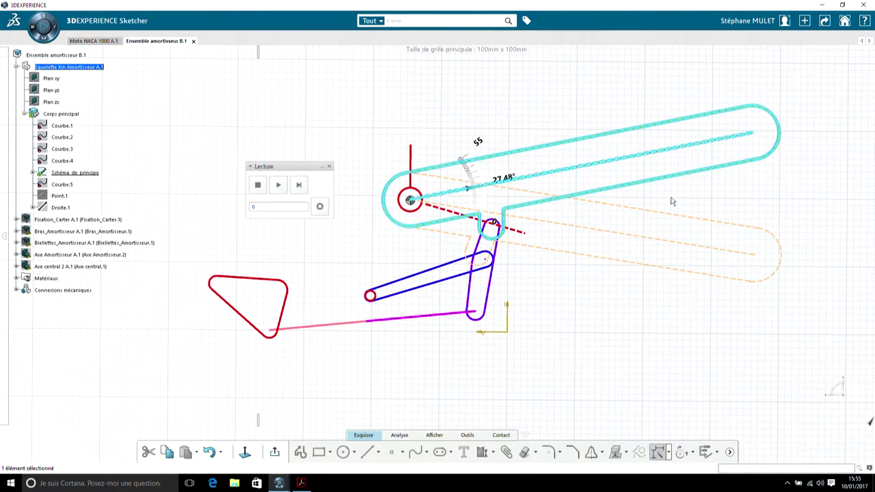
{"action": "left_click_drag", "start_coordinate": [662, 179], "coordinate": [668, 252]}
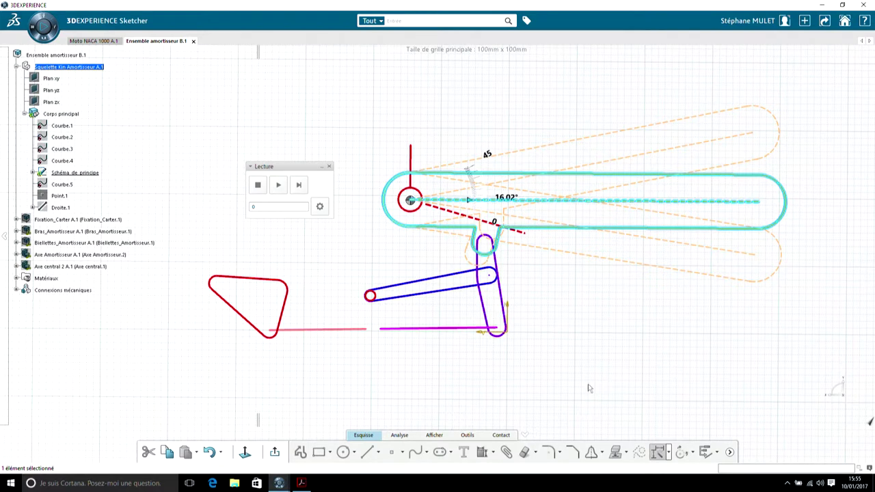
Add an oscillating angular motor at the swingarm pivot with a 30deg amplitude and a -30deg phase, and adjust its frequency.
{"action": "left_click", "coordinate": [410, 202]}
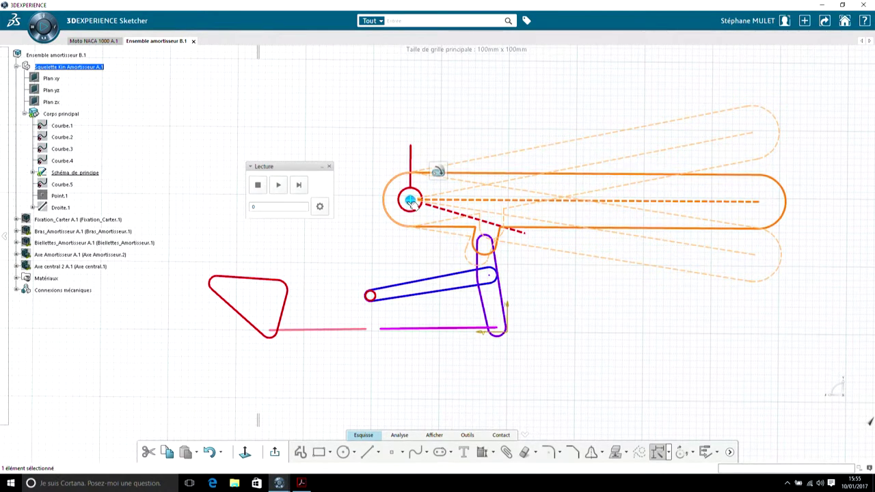
{"action": "left_click", "coordinate": [441, 173]}
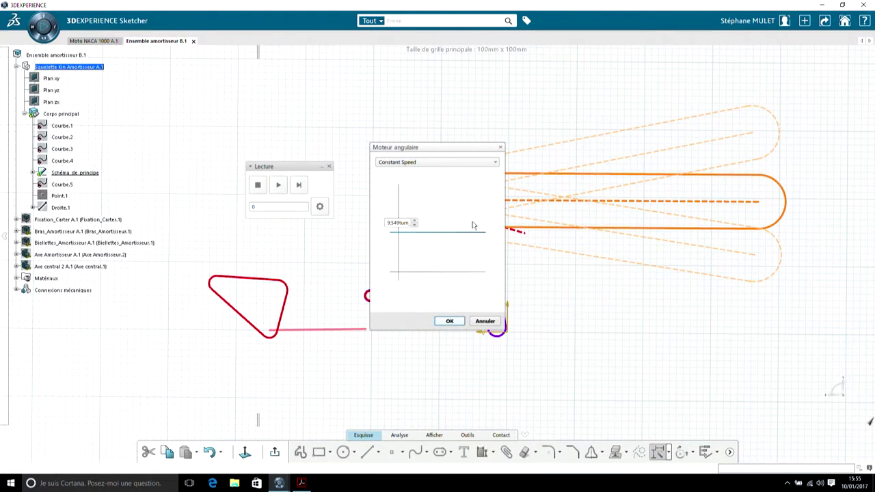
{"action": "left_click_drag", "start_coordinate": [444, 147], "coordinate": [510, 149]}
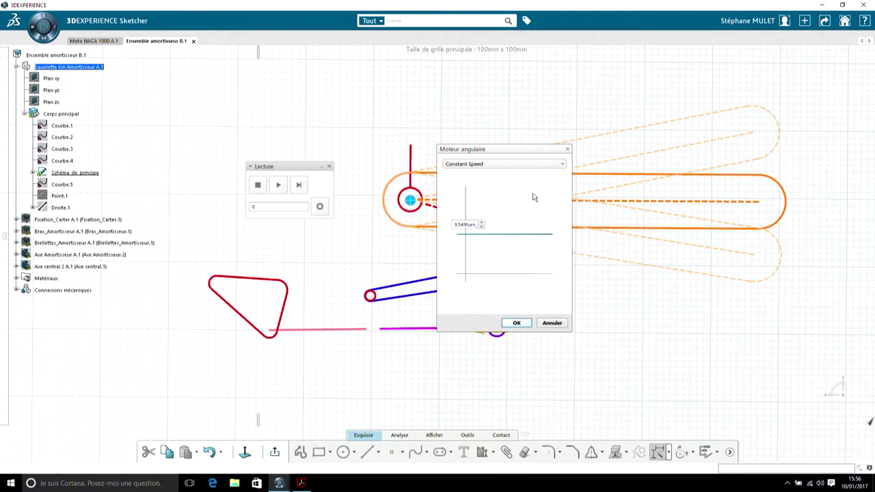
{"action": "left_click", "coordinate": [558, 166]}
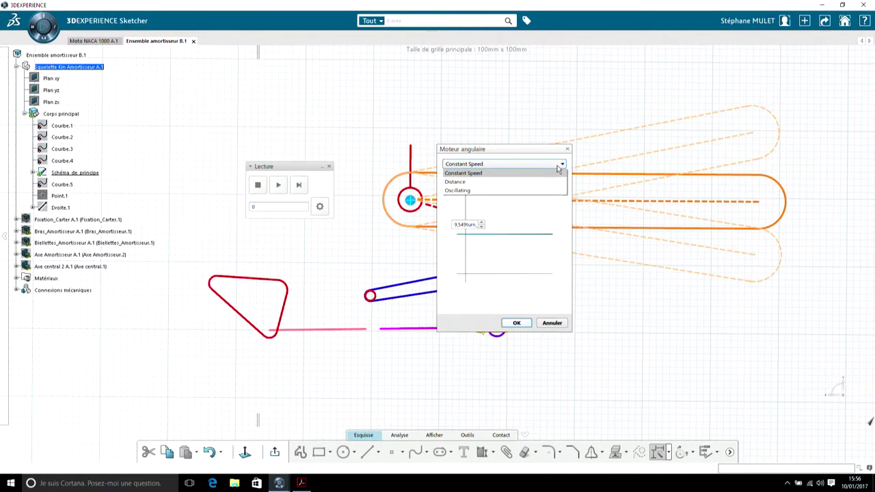
{"action": "left_click", "coordinate": [491, 189]}
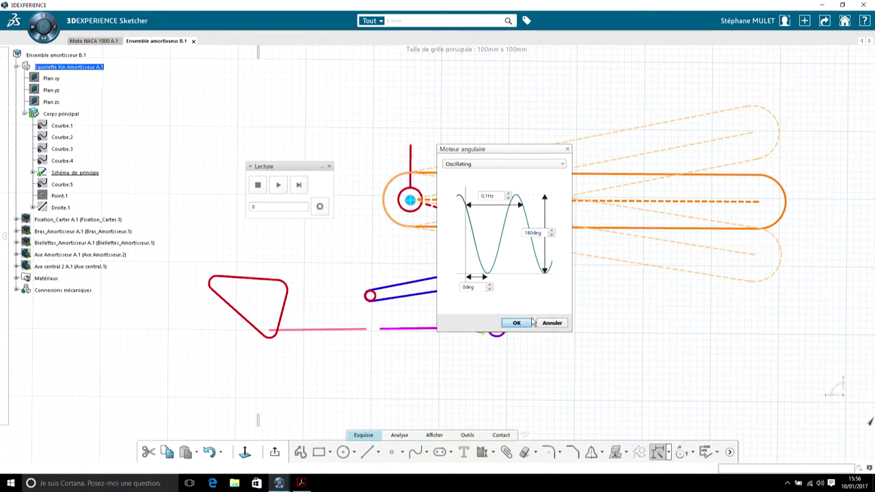
{"action": "left_click_drag", "start_coordinate": [484, 286], "coordinate": [450, 293]}
{"action": "left_click", "coordinate": [486, 197]}
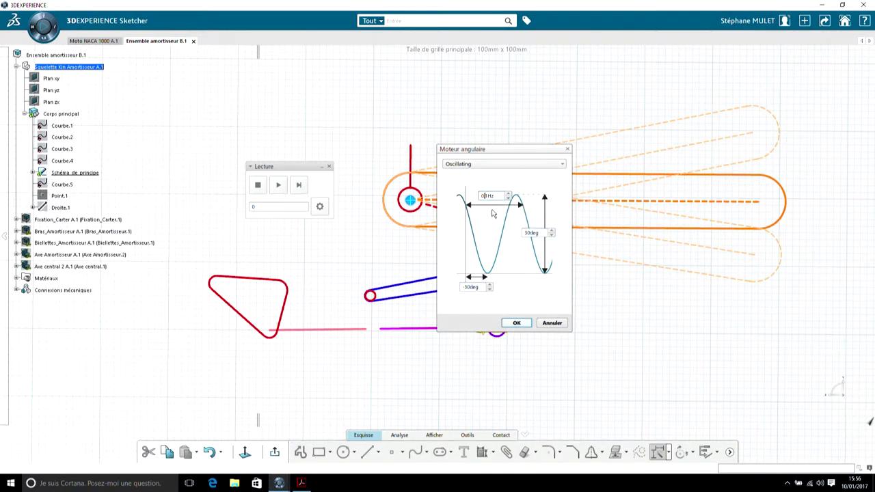
{"action": "left_click", "coordinate": [517, 324]}
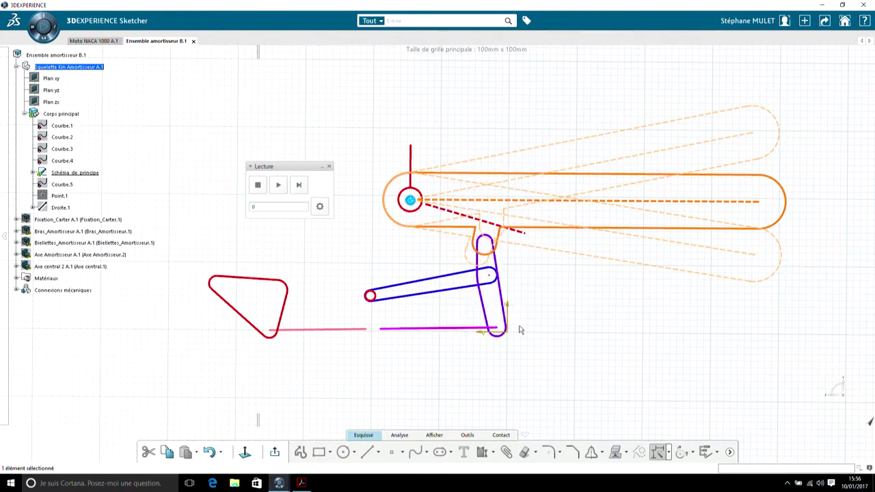
Play the motor-driven suspension simulation, stop and rewind it, and exit the Schéma de principe sketch.
{"action": "left_click", "coordinate": [279, 186]}
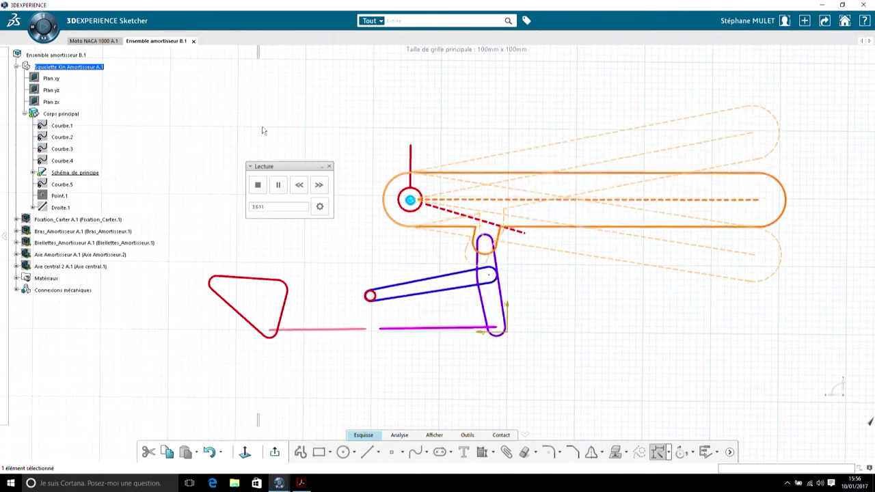
{"action": "left_click", "coordinate": [258, 186]}
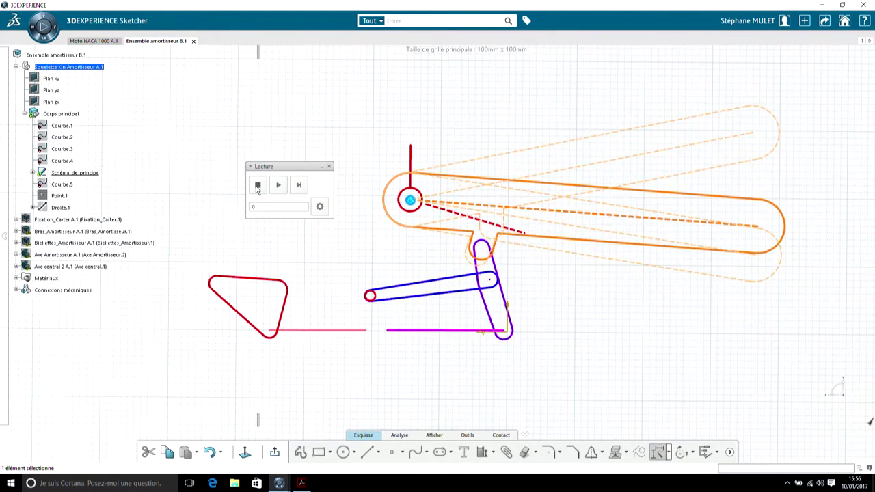
{"action": "left_click", "coordinate": [279, 456]}
{"action": "left_click", "coordinate": [78, 219]}
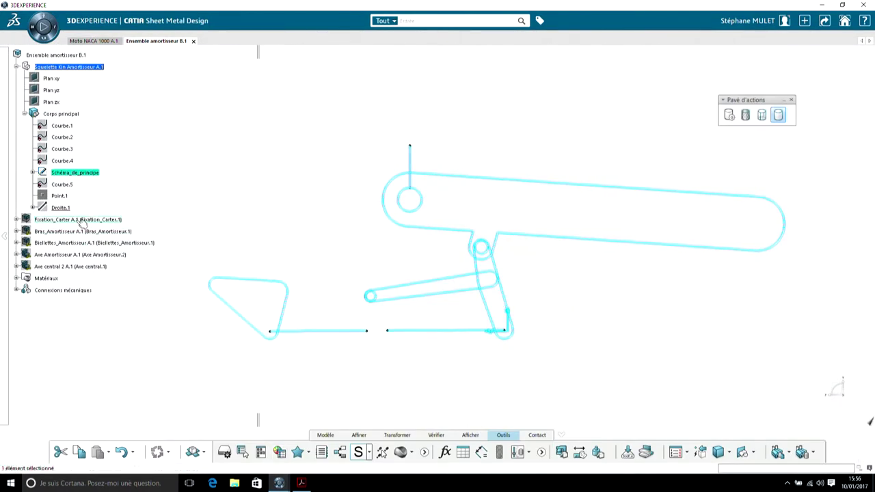
Show the five linkage components from Fixation_Carter to Axe central, and hide the Schéma_de_principe sketch.
{"action": "left_click", "coordinate": [68, 266], "text": "shift"}
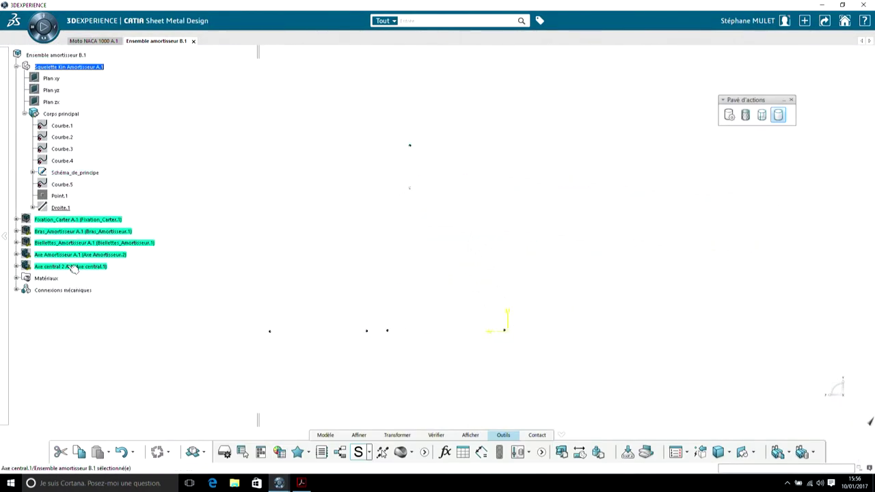
{"action": "right_click", "coordinate": [69, 266]}
{"action": "left_click", "coordinate": [94, 295]}
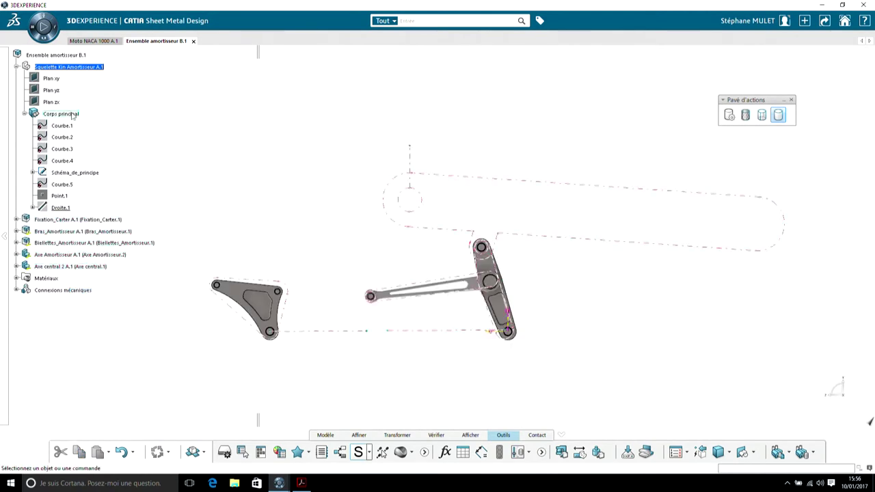
{"action": "right_click", "coordinate": [74, 173]}
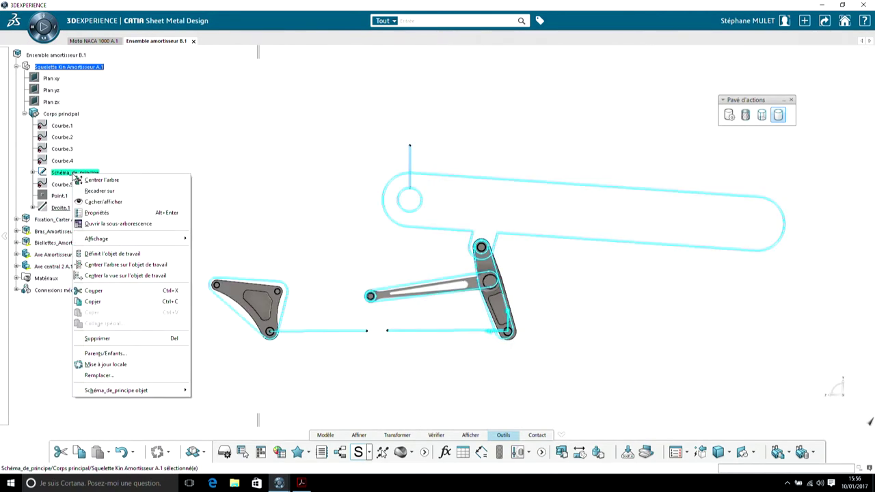
{"action": "left_click", "coordinate": [98, 203]}
{"action": "mouse_move", "coordinate": [189, 137]}
{"action": "middle_mouse_down"}
{"action": "mouse_move", "coordinate": [173, 155]}
{"action": "mouse_move", "coordinate": [262, 202]}
{"action": "mouse_move", "coordinate": [308, 199]}
{"action": "mouse_move", "coordinate": [317, 185]}
{"action": "mouse_move", "coordinate": [363, 172]}
{"action": "mouse_move", "coordinate": [331, 170]}
{"action": "mouse_move", "coordinate": [328, 158]}
{"action": "mouse_move", "coordinate": [331, 191]}
{"action": "middle_mouse_up"}
{"action": "middle_click_drag", "start_coordinate": [409, 313], "coordinate": [176, 143]}
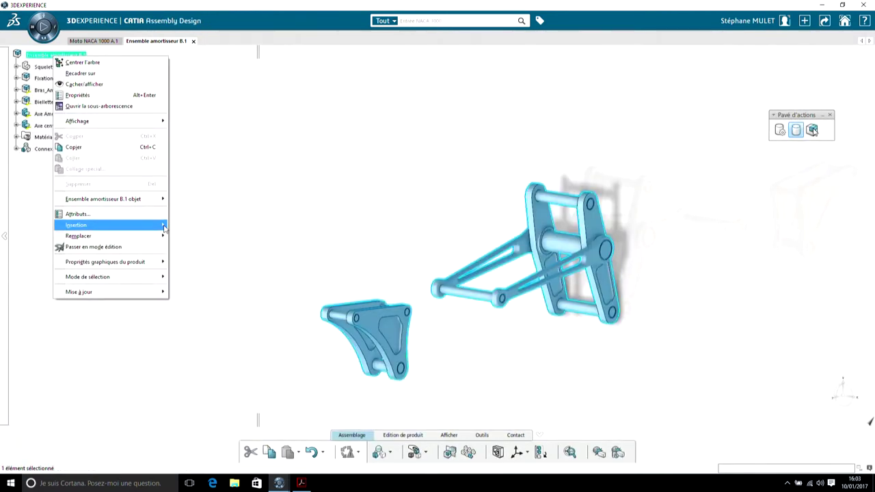
Insert the existing product Amortisseur air Fournales into the Ensemble amortisseur assembly, using the Fournales search, and place it below the linkage.
{"action": "mouse_move", "coordinate": [165, 229]}
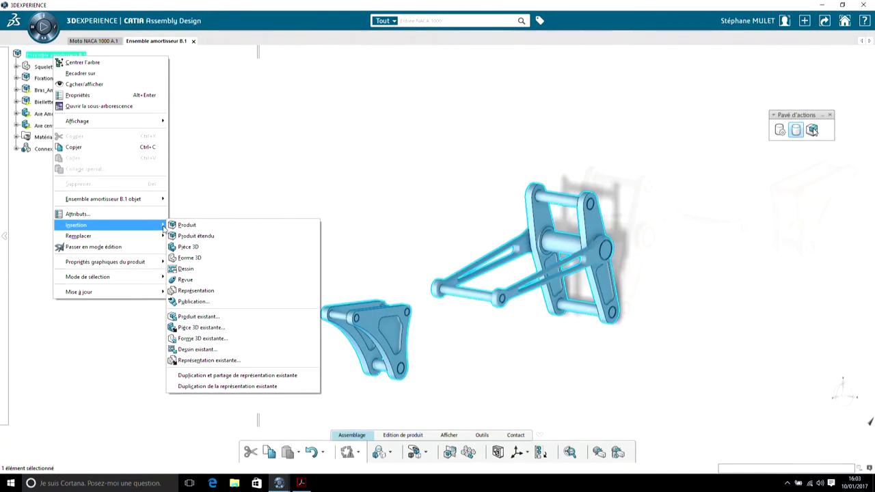
{"action": "left_click", "coordinate": [215, 317]}
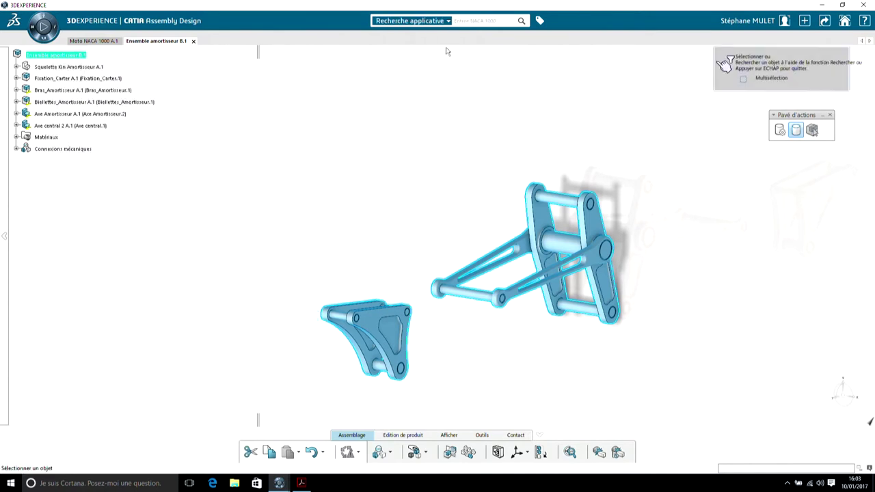
{"action": "left_click", "coordinate": [467, 23]}
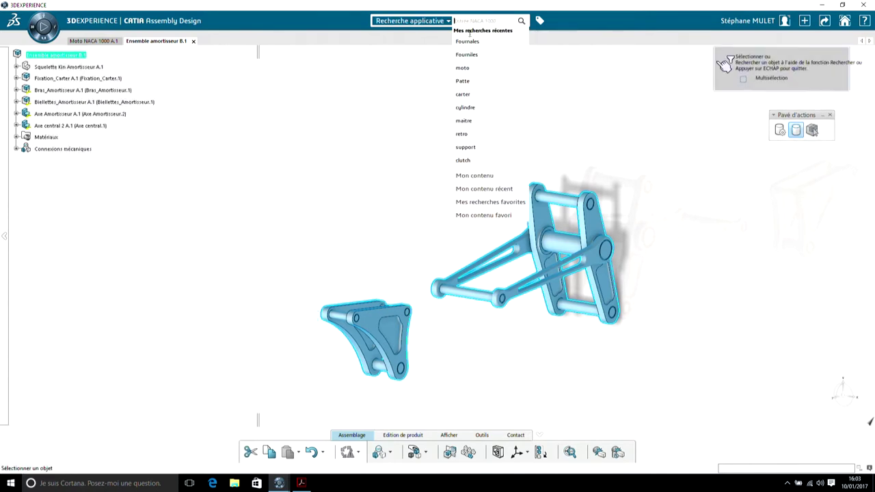
{"action": "left_click", "coordinate": [475, 42]}
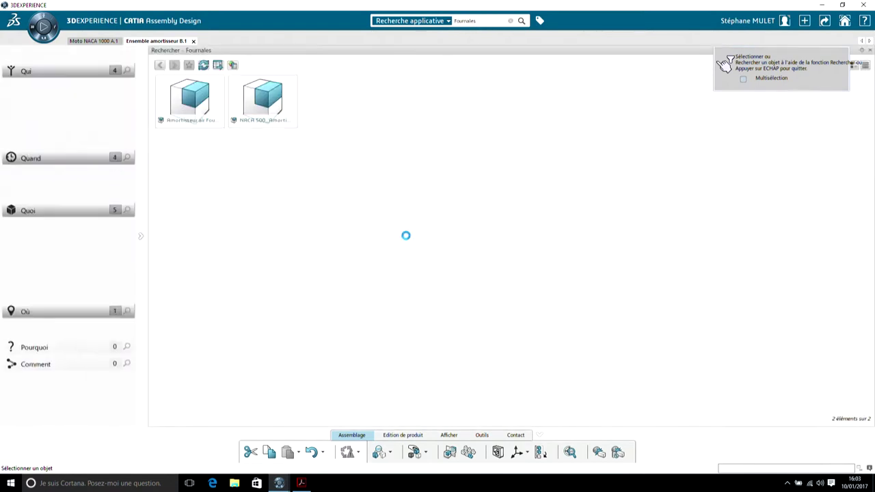
{"action": "left_click", "coordinate": [209, 114]}
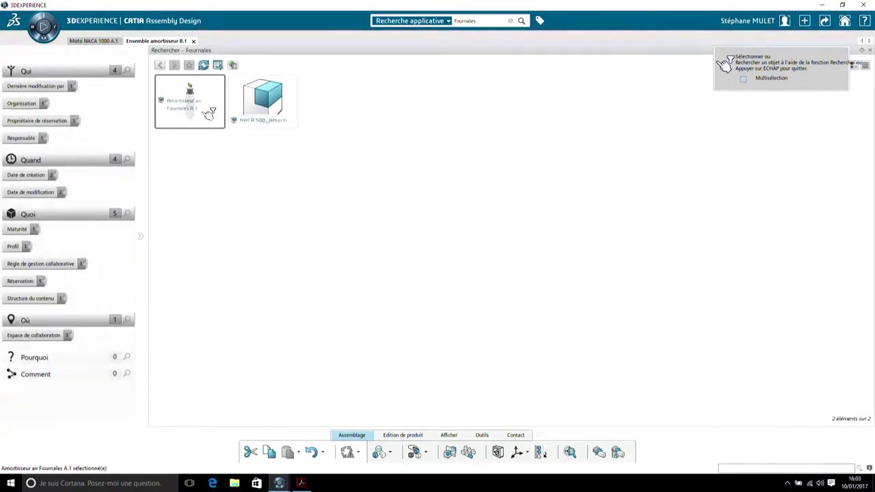
{"action": "mouse_move", "coordinate": [209, 114]}
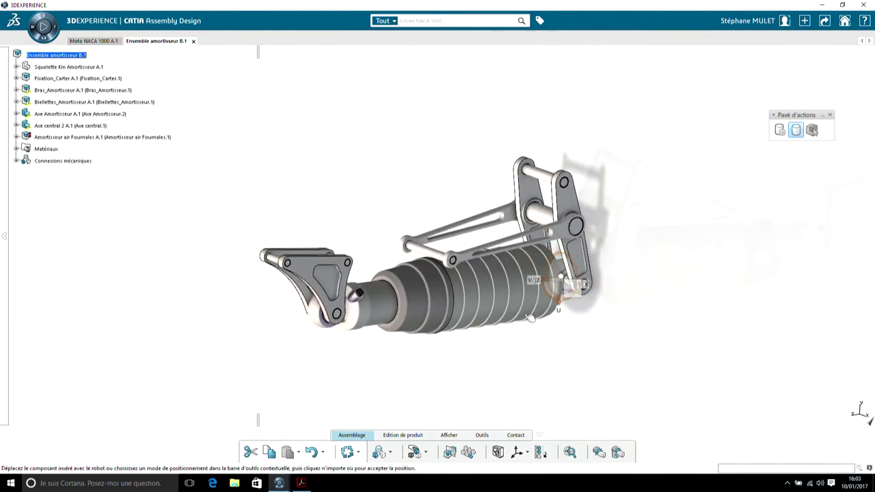
{"action": "left_click_drag", "start_coordinate": [562, 301], "coordinate": [563, 362]}
{"action": "left_click", "coordinate": [660, 363]}
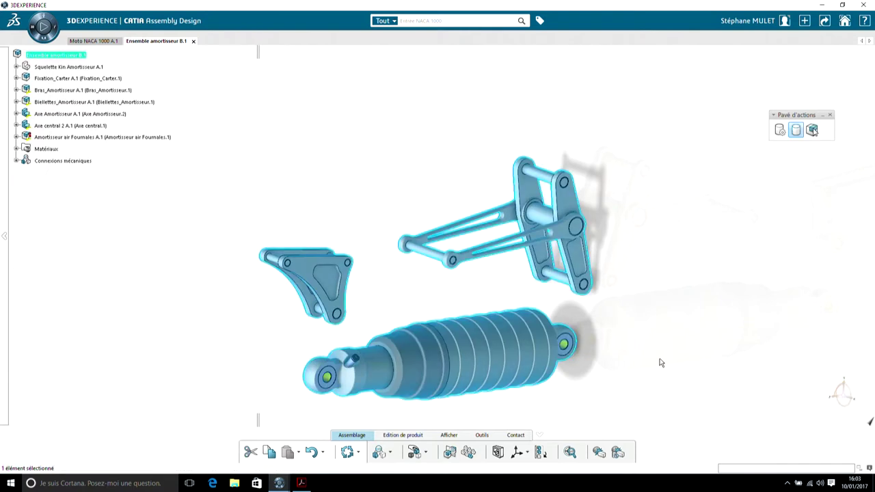
Examine the inserted shock absorber and expand its Tige_Amortisseur and Corps_Amortisseur sub-assemblies in the structure.
{"action": "middle_click_drag", "start_coordinate": [261, 316], "coordinate": [291, 212]}
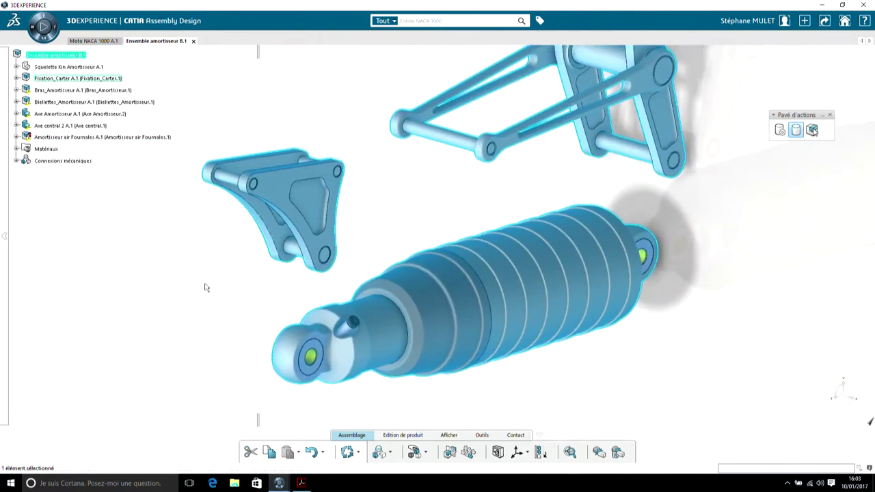
{"action": "left_click", "coordinate": [209, 295]}
{"action": "middle_click_drag", "start_coordinate": [211, 298], "coordinate": [303, 240]}
{"action": "mouse_move", "coordinate": [284, 329]}
{"action": "middle_mouse_down"}
{"action": "mouse_move", "coordinate": [297, 305]}
{"action": "mouse_move", "coordinate": [287, 317]}
{"action": "middle_mouse_up"}
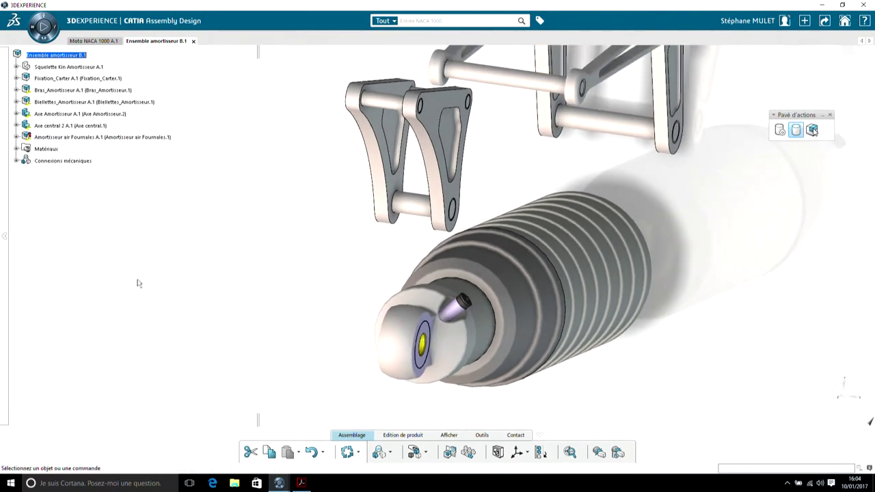
{"action": "left_click", "coordinate": [16, 137]}
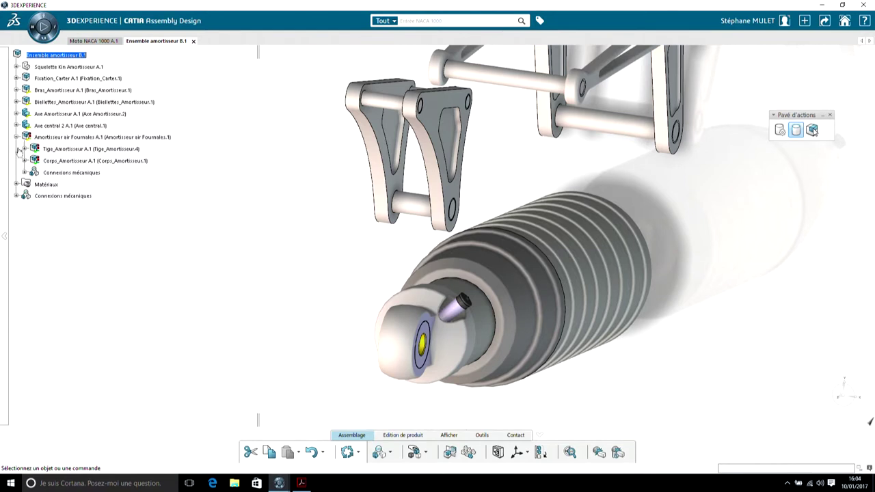
{"action": "left_click", "coordinate": [25, 149]}
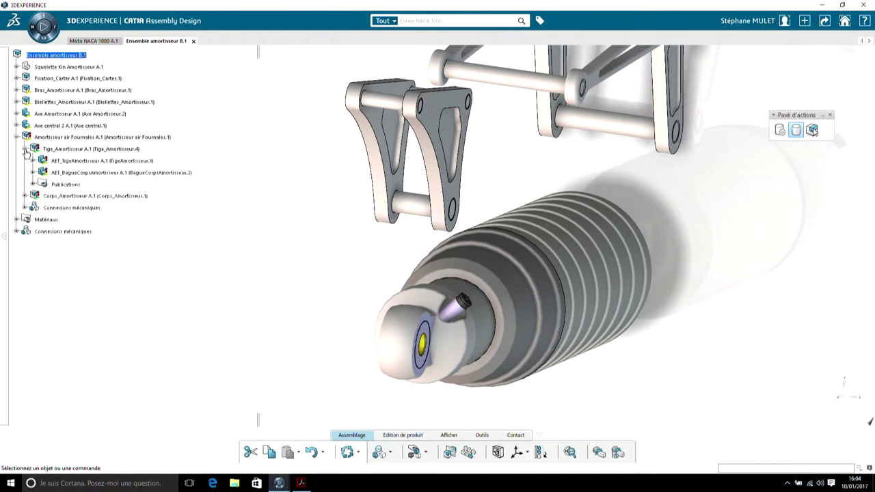
{"action": "left_click", "coordinate": [26, 196]}
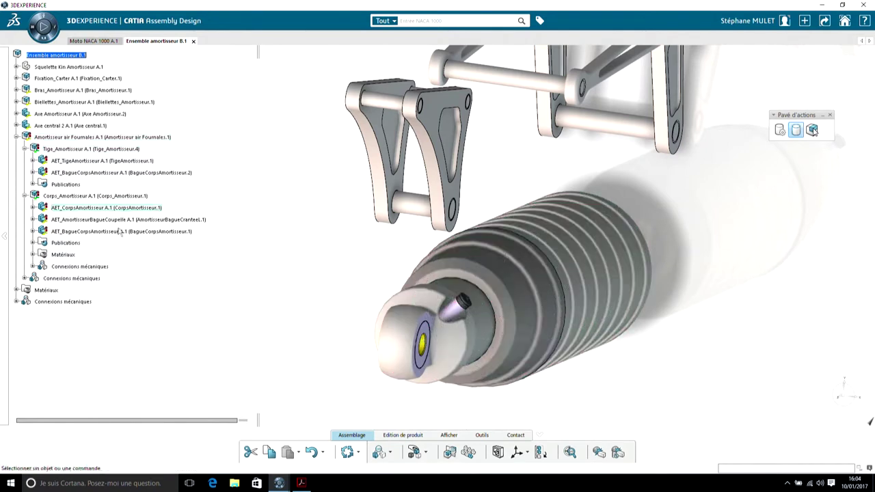
{"action": "middle_click_drag", "start_coordinate": [278, 274], "coordinate": [252, 299]}
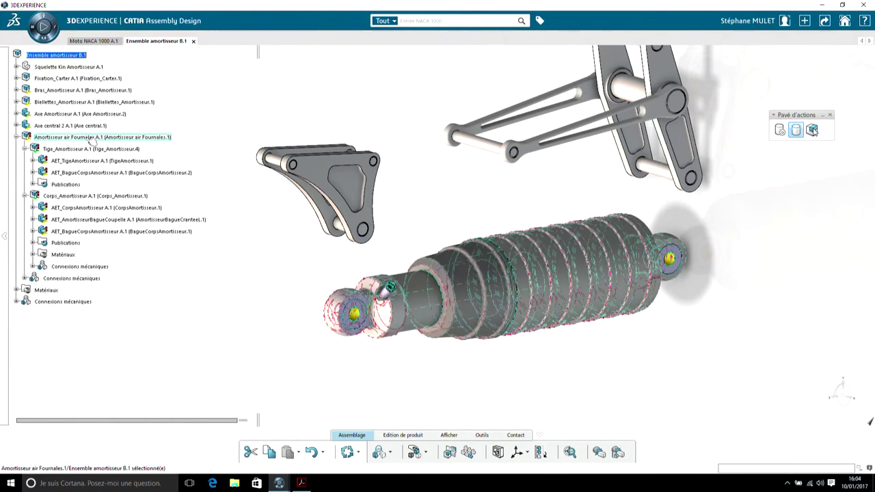
Update the assembly, accepting creation of the flexible mechanical connection and the memory optimisation prompt, and close the update report.
{"action": "left_click", "coordinate": [345, 453]}
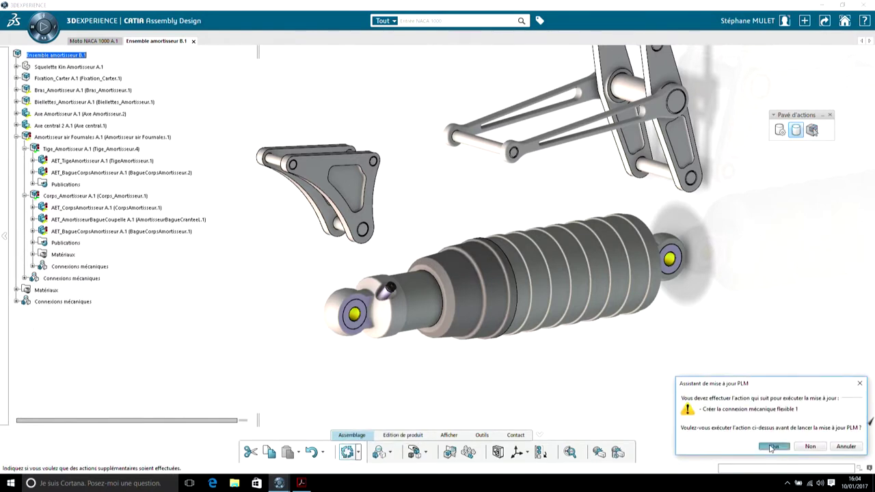
{"action": "left_click", "coordinate": [773, 446]}
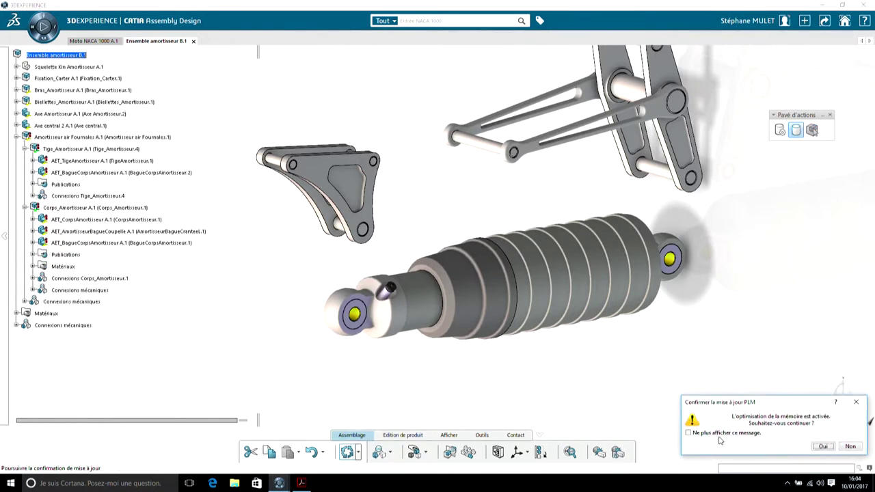
{"action": "left_click", "coordinate": [819, 447]}
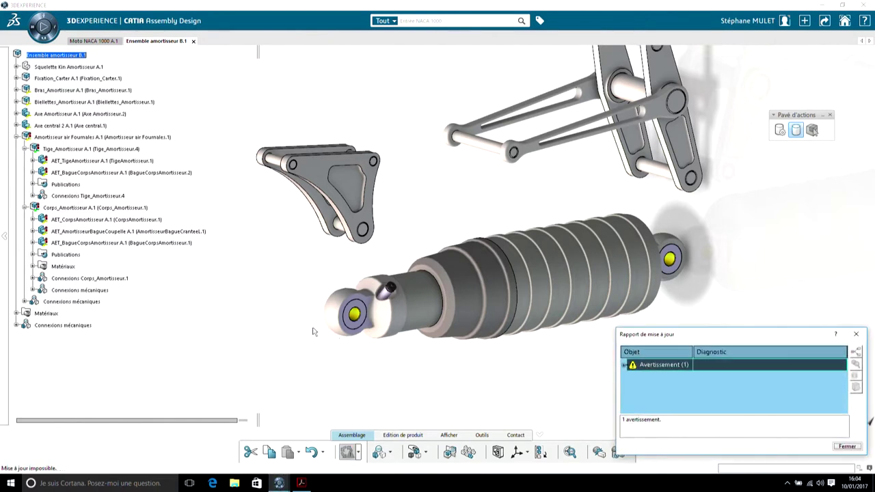
{"action": "left_click", "coordinate": [847, 446]}
Start a Pivot mechanical connection and pair the rod-end bushing's side face with the inner face of the Fixation_Carter lug.
{"action": "middle_click_drag", "start_coordinate": [331, 255], "coordinate": [316, 281]}
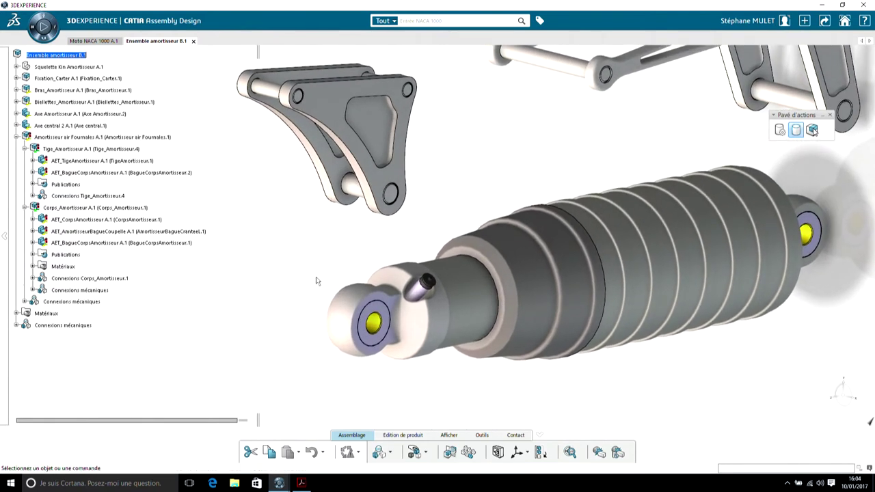
{"action": "left_click", "coordinate": [376, 452]}
{"action": "middle_click_drag", "start_coordinate": [345, 372], "coordinate": [290, 284]}
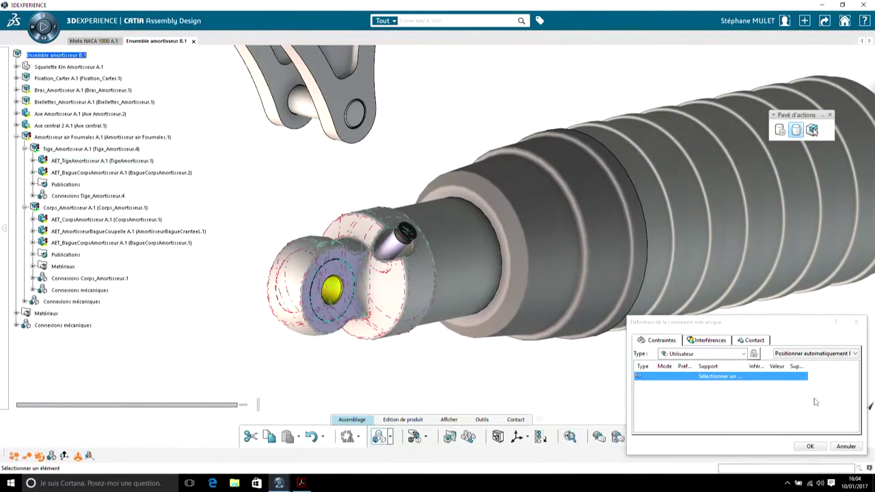
{"action": "left_click", "coordinate": [745, 353]}
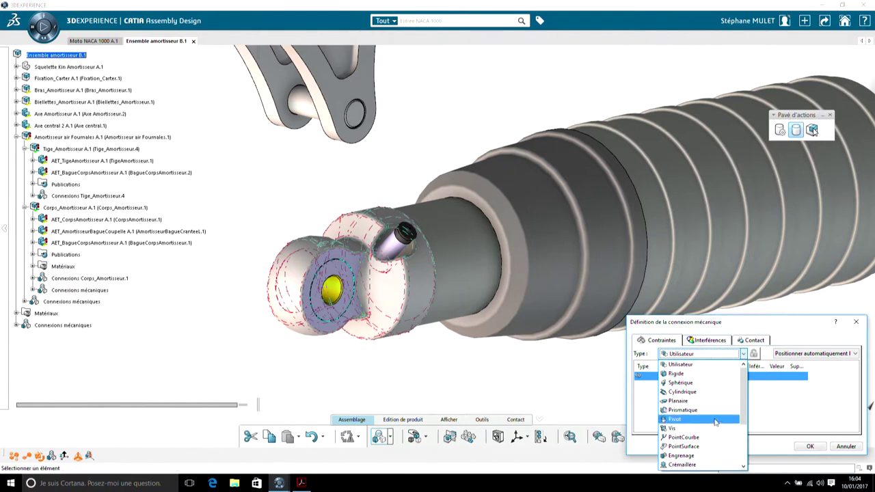
{"action": "left_click", "coordinate": [715, 419]}
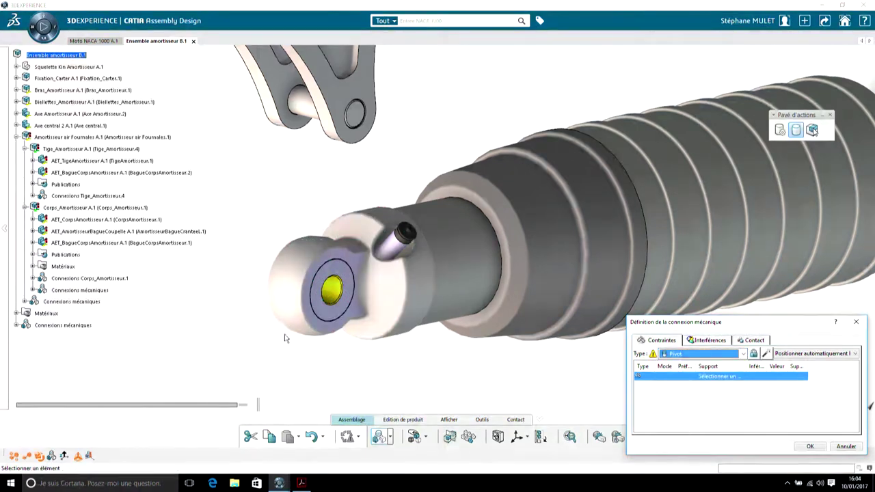
{"action": "middle_click_drag", "start_coordinate": [245, 319], "coordinate": [380, 294]}
{"action": "left_click", "coordinate": [551, 287]}
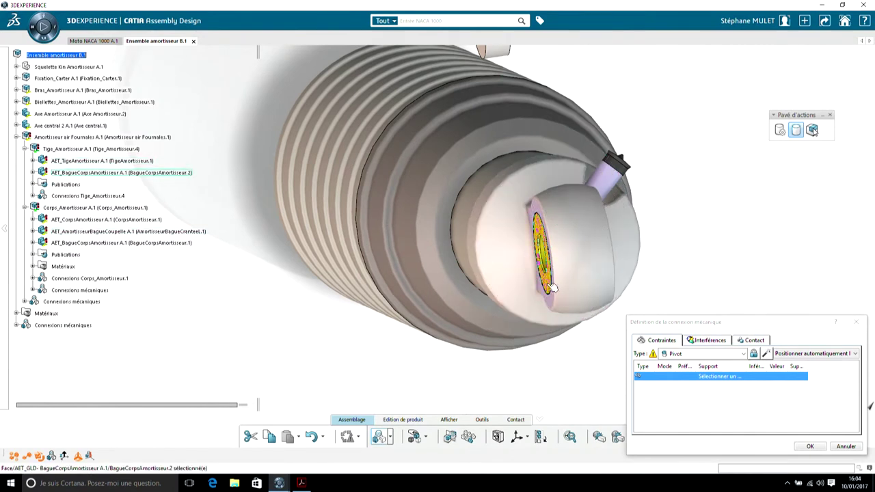
{"action": "left_click", "coordinate": [552, 288]}
{"action": "middle_click_drag", "start_coordinate": [562, 249], "coordinate": [410, 291]}
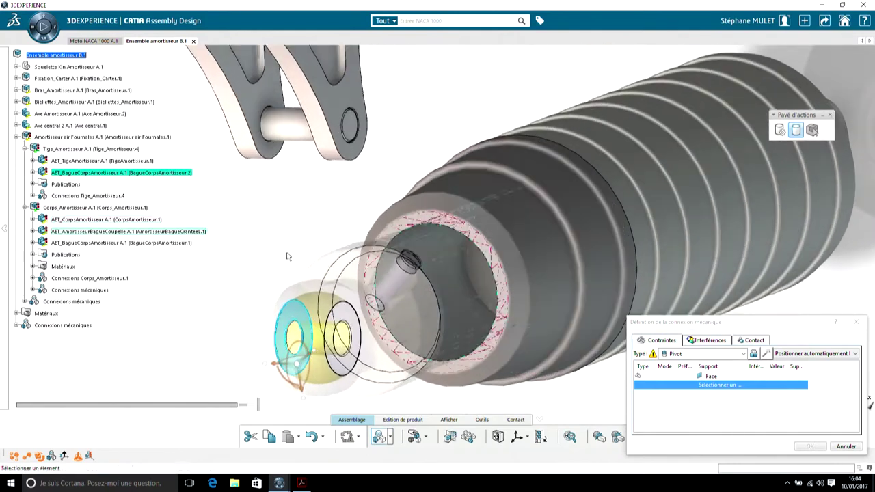
{"action": "middle_click_drag", "start_coordinate": [287, 256], "coordinate": [338, 271]}
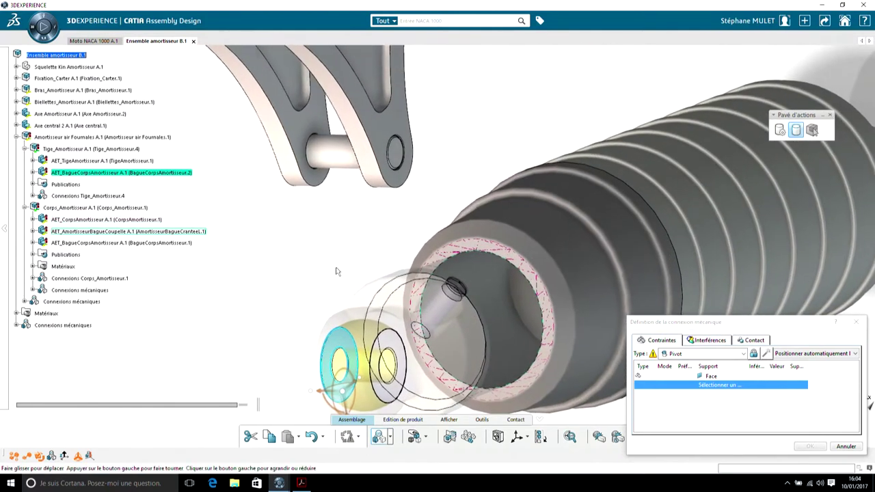
{"action": "left_click", "coordinate": [307, 150]}
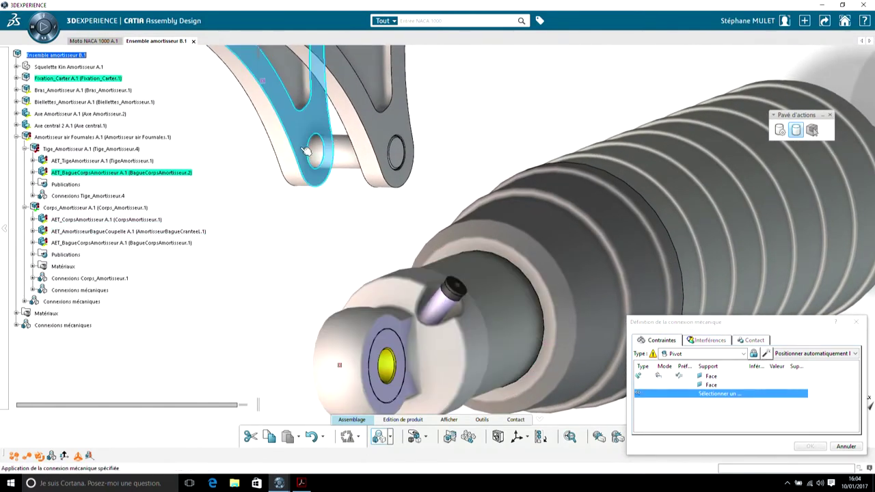
Add the rod-end bushing's axis and the axis of the Fixation_Carter's lower pin to the Pivot connection to align them.
{"action": "middle_click_drag", "start_coordinate": [282, 273], "coordinate": [359, 257]}
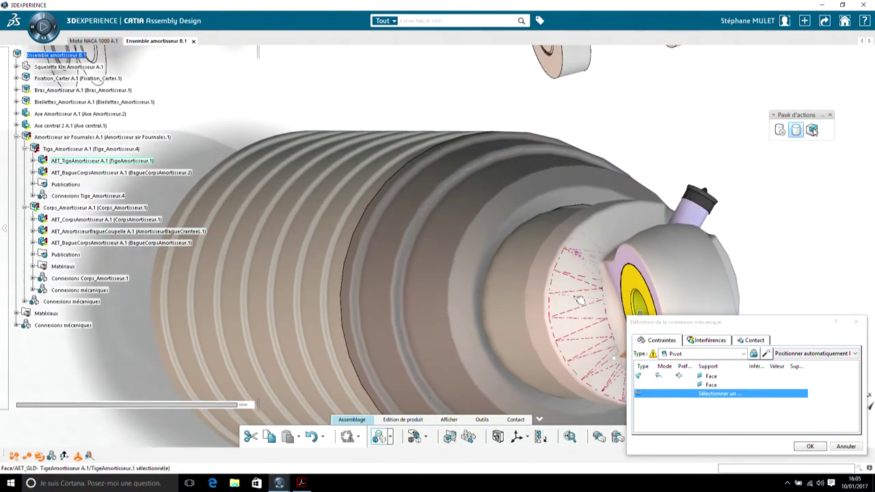
{"action": "left_click", "coordinate": [646, 308]}
{"action": "middle_click_drag", "start_coordinate": [646, 308], "coordinate": [548, 240]}
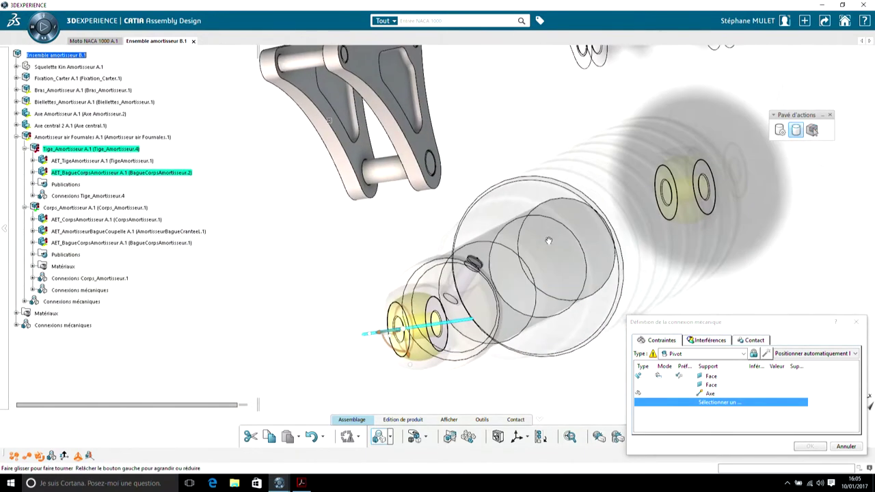
{"action": "left_click", "coordinate": [390, 173]}
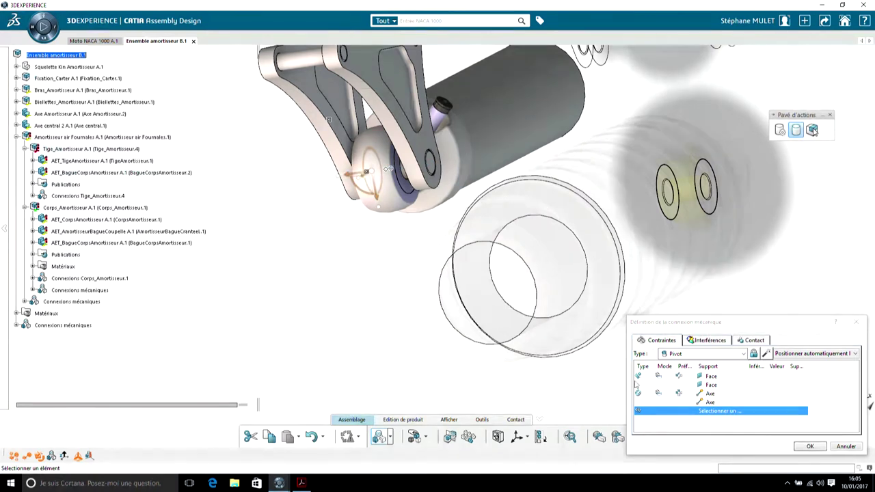
Replace the face-to-face constraint of the Pivot connection with an offset (Décalage) constraint.
{"action": "middle_click_drag", "start_coordinate": [305, 218], "coordinate": [438, 287]}
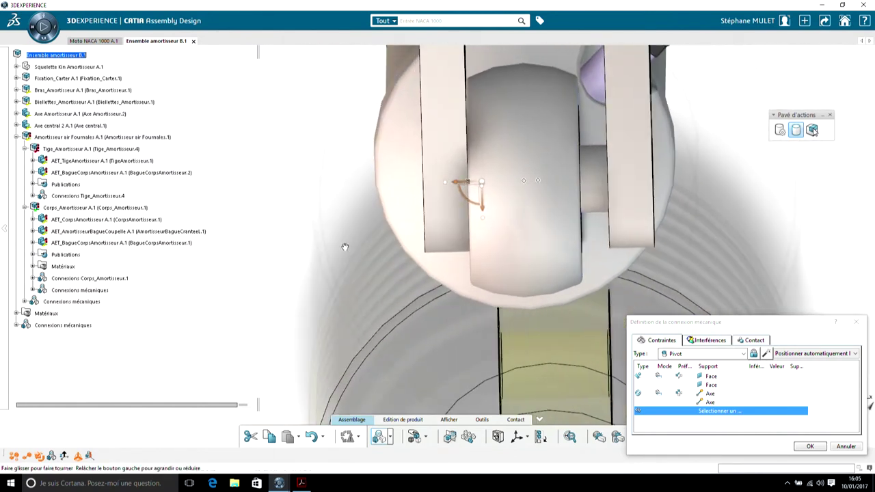
{"action": "right_click", "coordinate": [641, 380]}
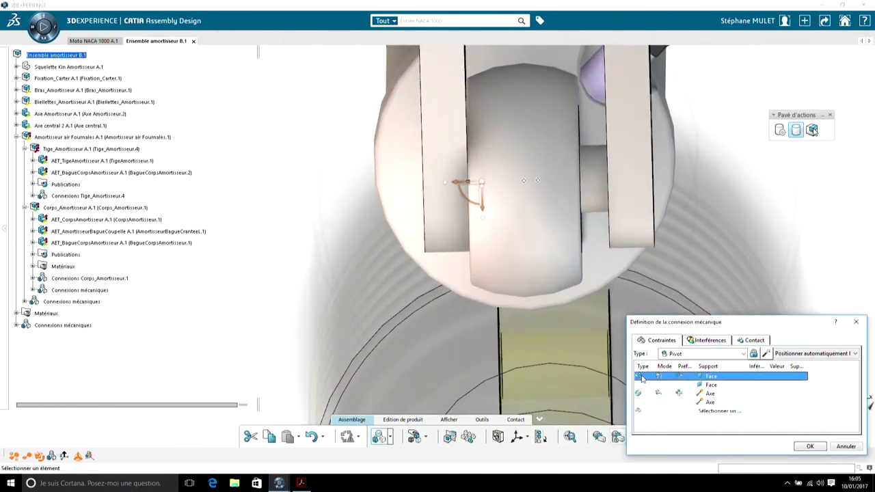
{"action": "mouse_move", "coordinate": [667, 387]}
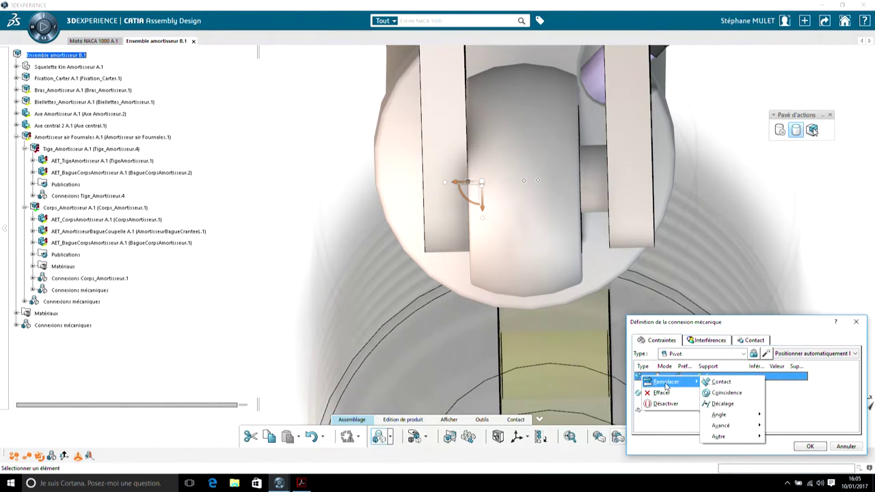
{"action": "left_click", "coordinate": [724, 404]}
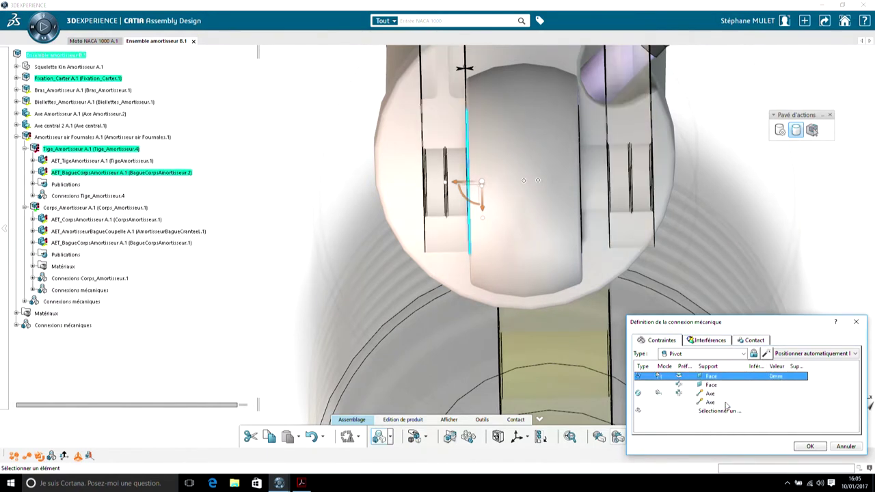
Set the Pivot connection's offset between the two faces to 2.5 mm and validate the connection.
{"action": "double_click", "coordinate": [775, 378]}
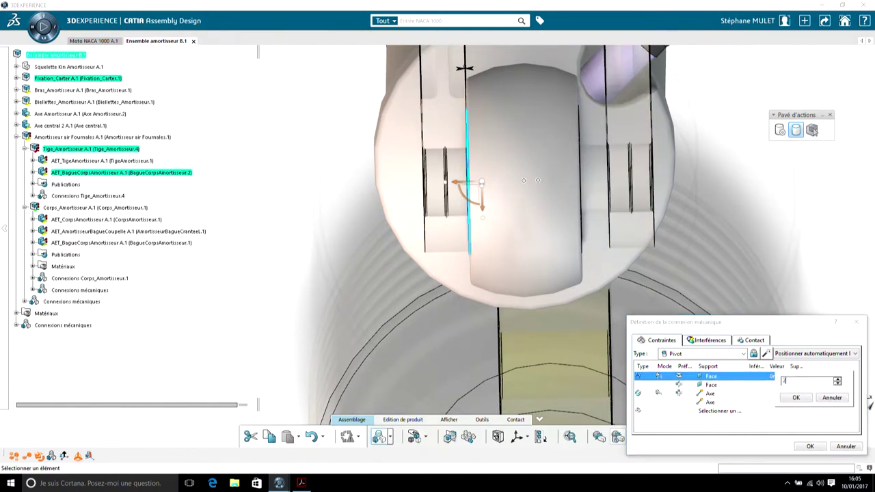
{"action": "left_click", "coordinate": [795, 398]}
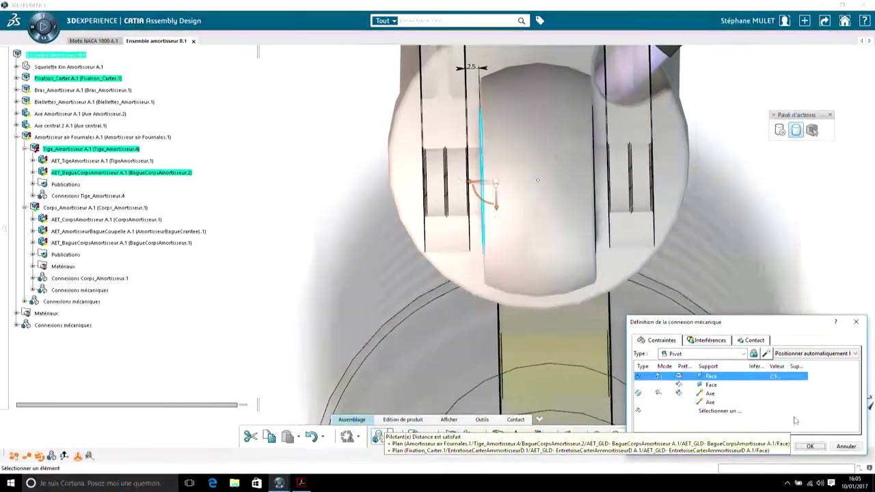
{"action": "left_click", "coordinate": [807, 451]}
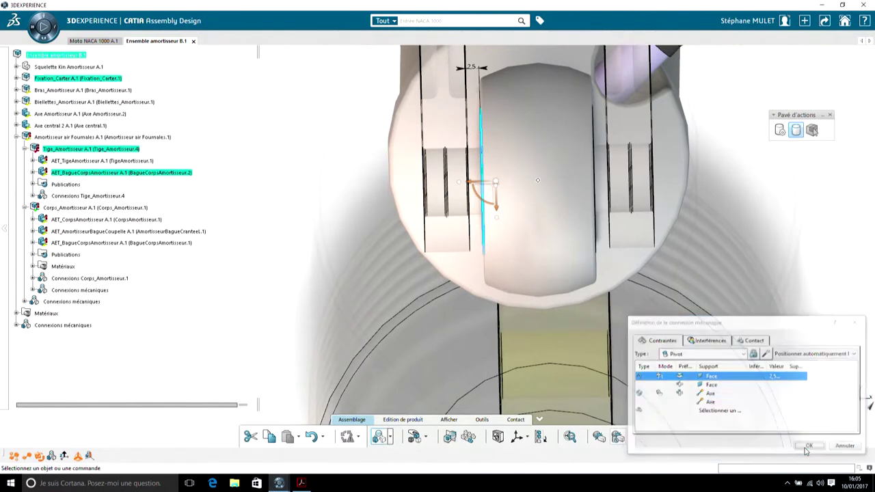
Create a Cylindrique mechanical connection between the axis of the shock body's end bushing and the axis of the Bras_Amortisseur pin.
{"action": "middle_click_drag", "start_coordinate": [512, 263], "coordinate": [510, 349]}
{"action": "middle_click_drag", "start_coordinate": [565, 270], "coordinate": [274, 244]}
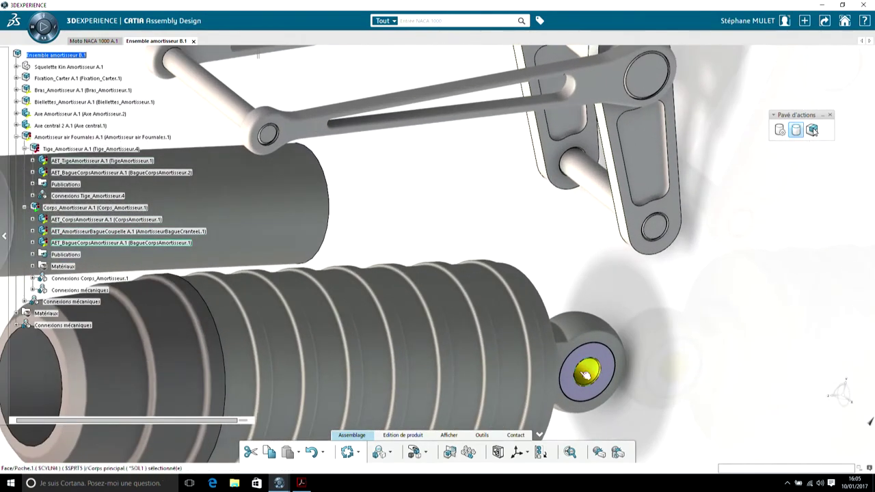
{"action": "left_click", "coordinate": [379, 454]}
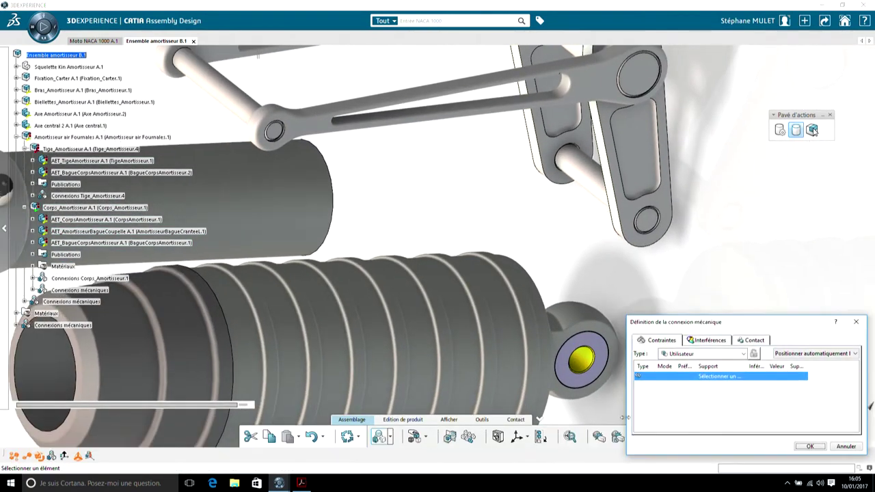
{"action": "left_click", "coordinate": [583, 367]}
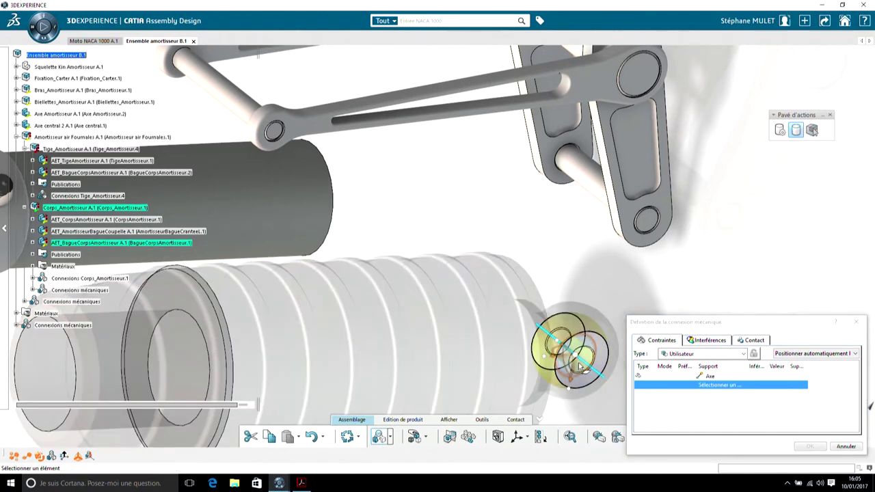
{"action": "left_click", "coordinate": [592, 183]}
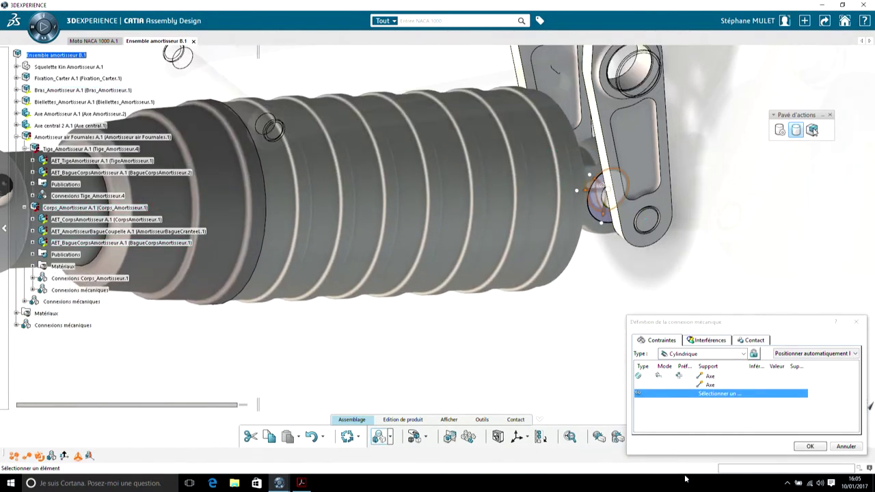
{"action": "left_click", "coordinate": [808, 447]}
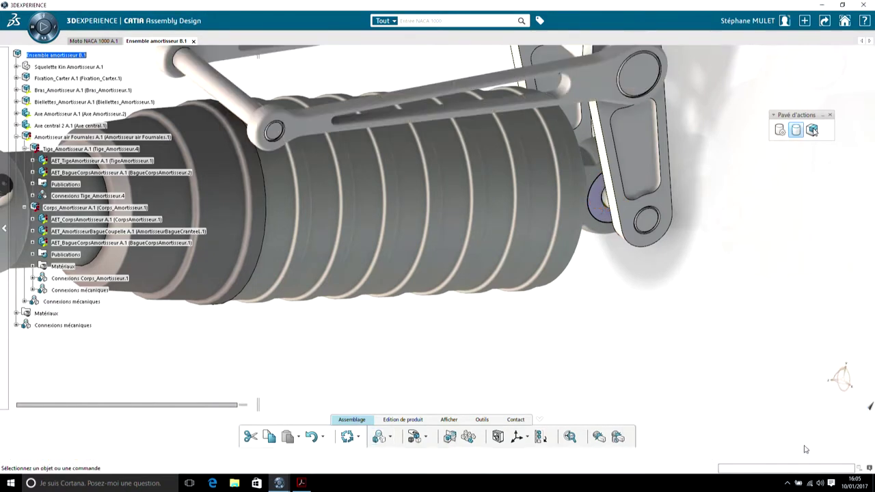
Collapse the air shock's branch in the tree and switch to the Mechanical Systems Design app with its mechanism commands displayed.
{"action": "middle_click_drag", "start_coordinate": [572, 315], "coordinate": [515, 302]}
{"action": "middle_click_drag", "start_coordinate": [520, 305], "coordinate": [518, 305]}
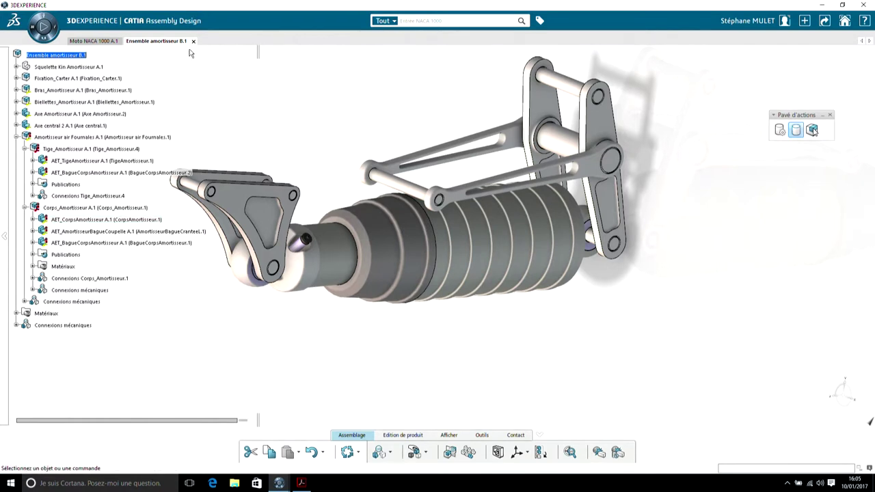
{"action": "middle_click_drag", "start_coordinate": [233, 87], "coordinate": [235, 135]}
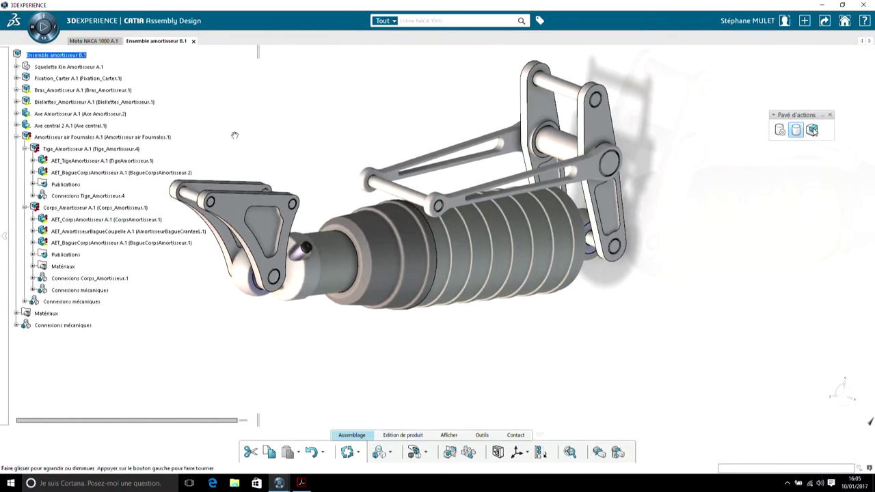
{"action": "left_click", "coordinate": [17, 138]}
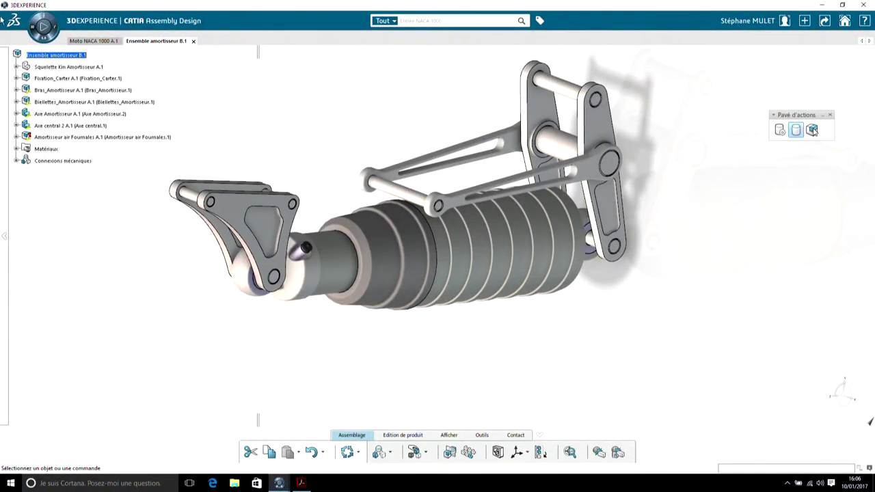
{"action": "left_click", "coordinate": [32, 28]}
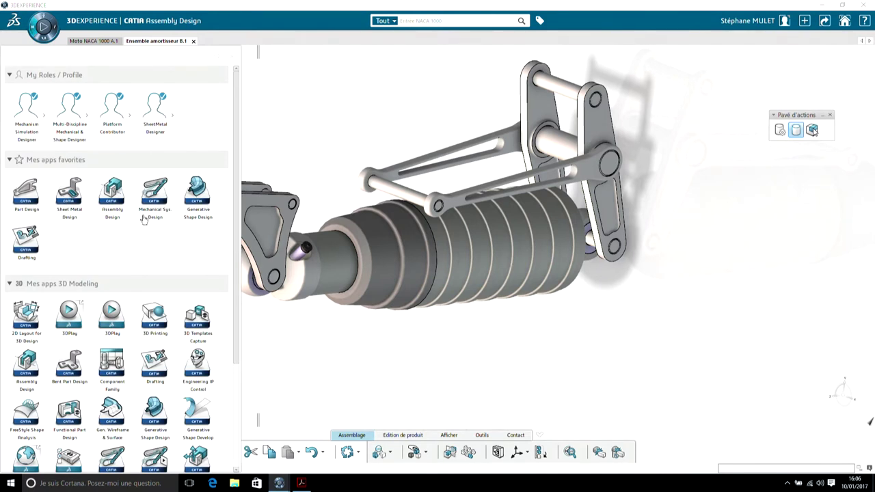
{"action": "left_click", "coordinate": [159, 199]}
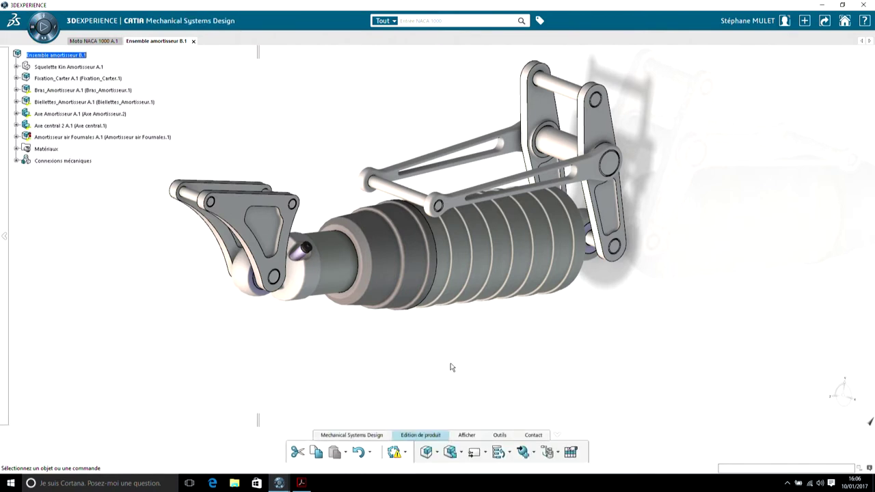
{"action": "left_click", "coordinate": [366, 437]}
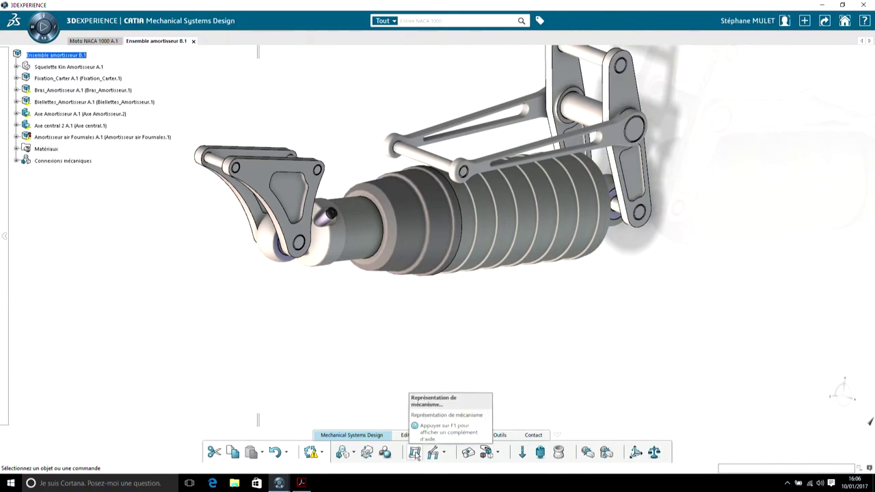
Create a mechanism representation titled "ensemble amortisseur" in the suspension assembly.
{"action": "left_click", "coordinate": [415, 452]}
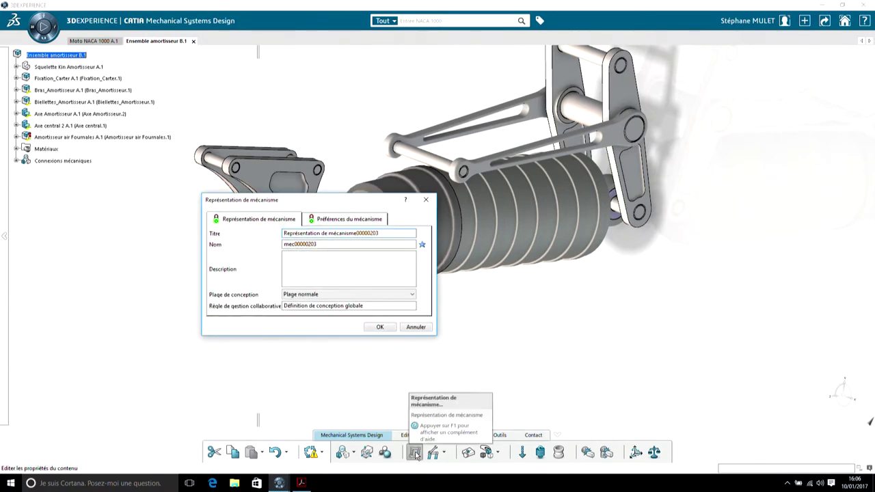
{"action": "left_click_drag", "start_coordinate": [380, 233], "coordinate": [251, 237]}
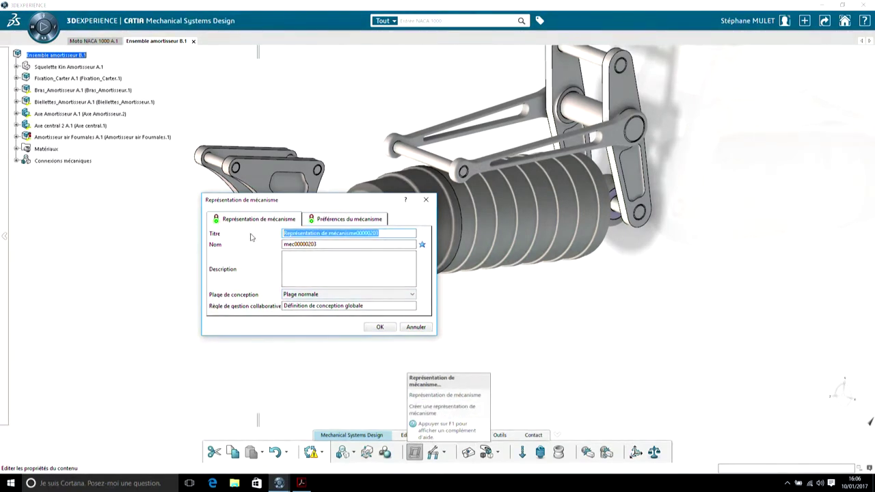
{"action": "type", "text": "ensemble amortisseur"}
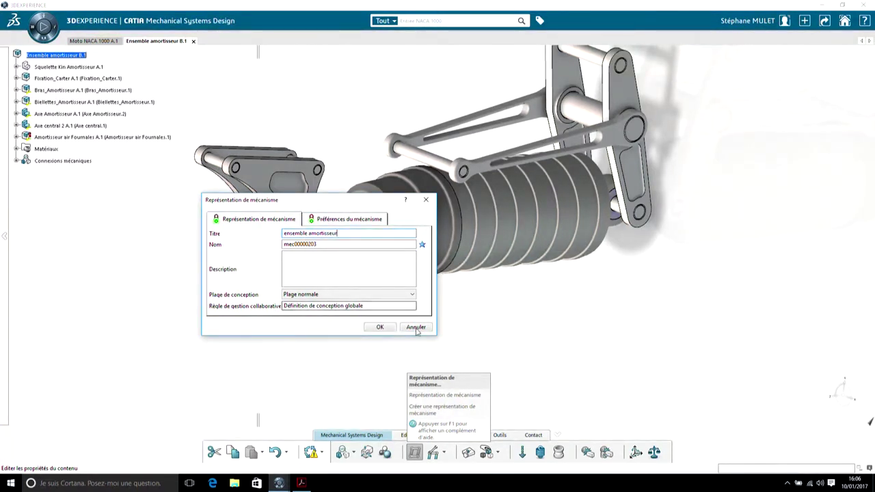
{"action": "left_click", "coordinate": [380, 327]}
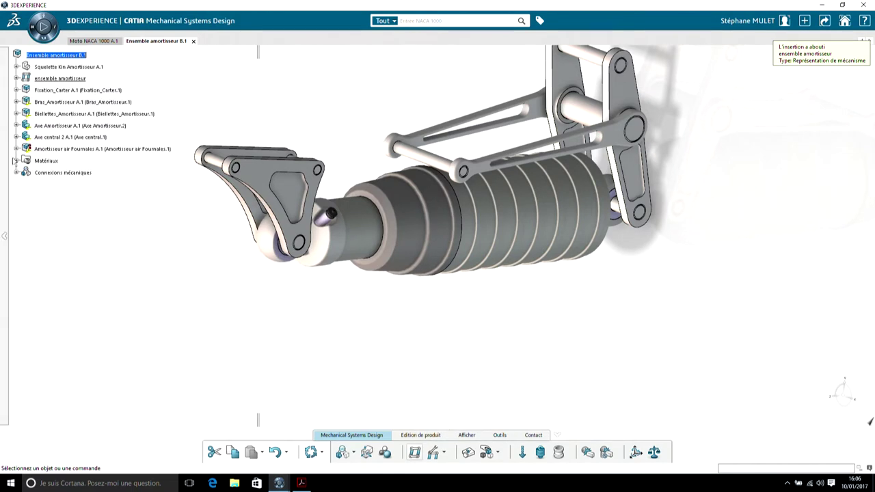
Expand the ensemble amortisseur mechanism to review its joints (Liaisons) and commands (Commandes), then collapse the joints.
{"action": "left_click", "coordinate": [16, 79]}
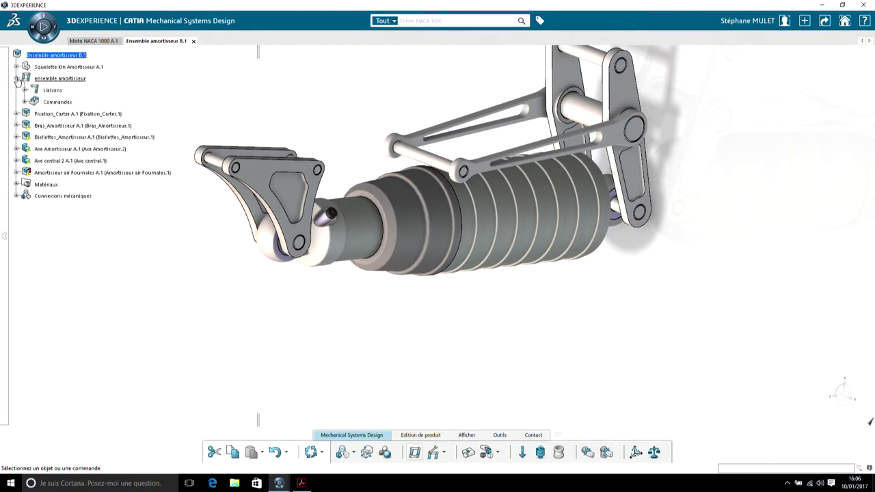
{"action": "left_click", "coordinate": [25, 102]}
{"action": "left_click", "coordinate": [25, 90]}
{"action": "middle_click_drag", "start_coordinate": [467, 356], "coordinate": [439, 338]}
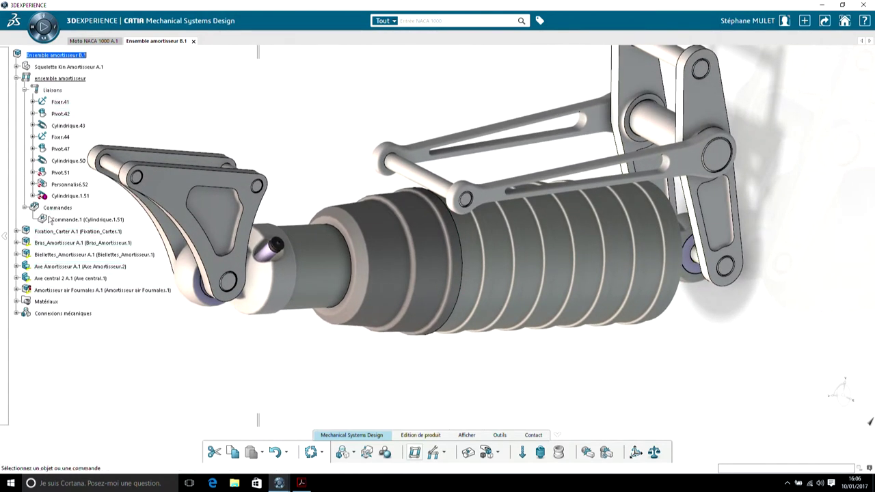
{"action": "left_click", "coordinate": [25, 90]}
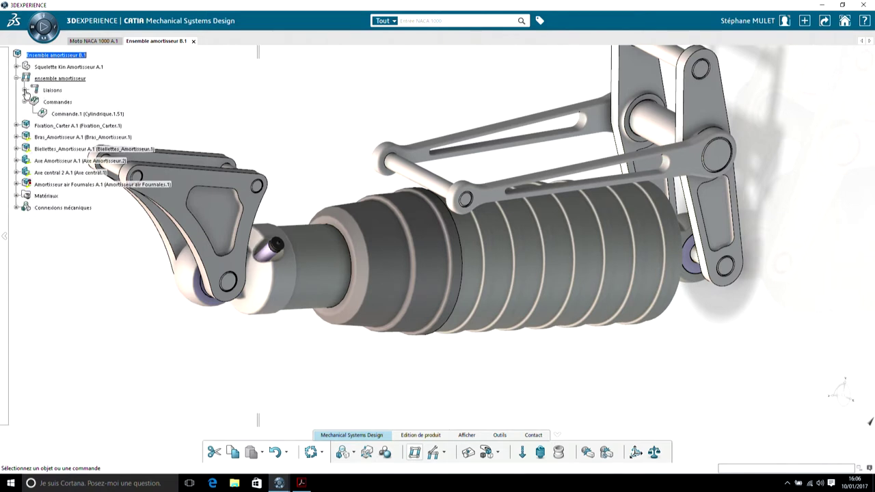
Drive Commande.1 of the shock mechanism through its travel up to 75 mm in the mechanism player and close the player.
{"action": "left_click", "coordinate": [84, 114]}
{"action": "middle_click_drag", "start_coordinate": [263, 126], "coordinate": [285, 120]}
{"action": "double_click", "coordinate": [106, 116]}
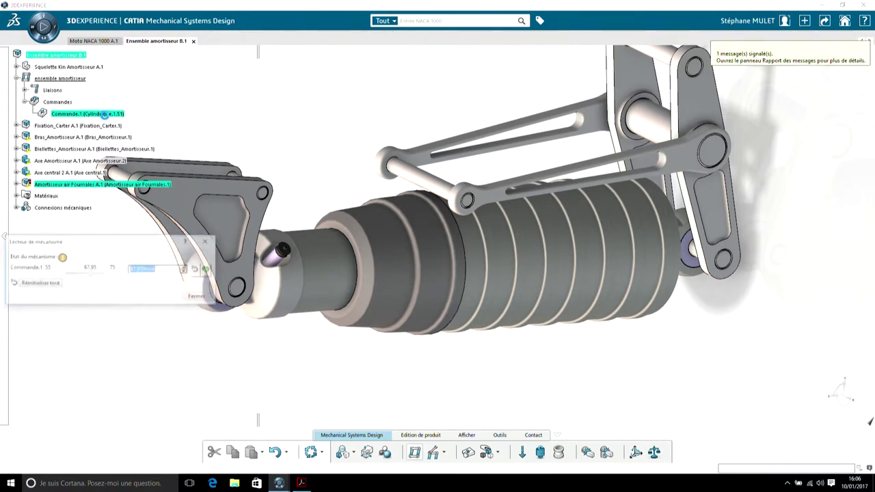
{"action": "left_click_drag", "start_coordinate": [124, 238], "coordinate": [463, 347]}
{"action": "mouse_move", "coordinate": [431, 375]}
{"action": "left_mouse_down"}
{"action": "mouse_move", "coordinate": [448, 375]}
{"action": "mouse_move", "coordinate": [427, 375]}
{"action": "mouse_move", "coordinate": [440, 375]}
{"action": "left_mouse_up"}
{"action": "middle_click_drag", "start_coordinate": [262, 367], "coordinate": [324, 387]}
{"action": "mouse_move", "coordinate": [439, 379]}
{"action": "left_mouse_down"}
{"action": "mouse_move", "coordinate": [403, 379]}
{"action": "mouse_move", "coordinate": [449, 377]}
{"action": "left_mouse_up"}
{"action": "left_click", "coordinate": [537, 398]}
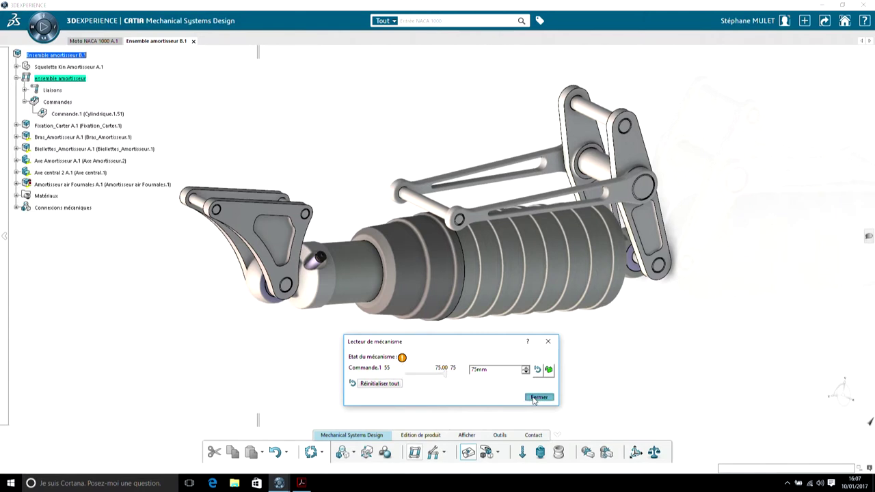
{"action": "left_click", "coordinate": [536, 398]}
Save the work and switch to the complete Moto NACA 1000 assembly, viewed from the side.
{"action": "left_click", "coordinate": [824, 22]}
{"action": "left_click", "coordinate": [809, 37]}
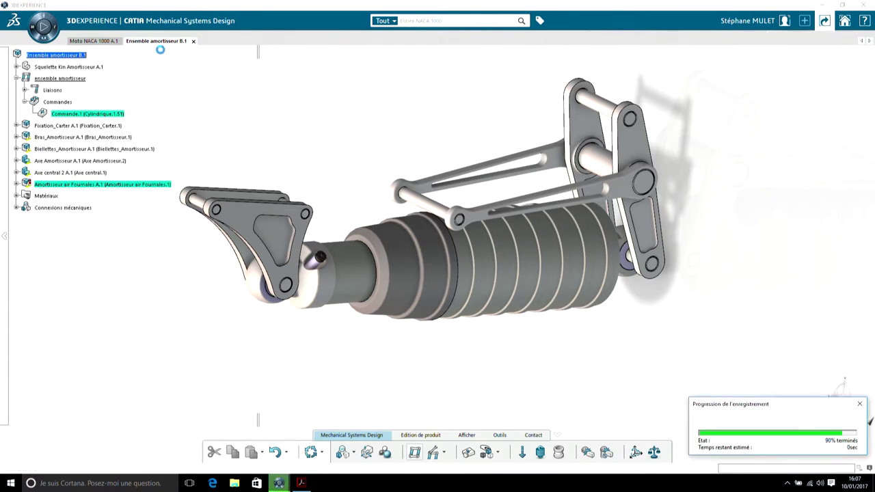
{"action": "left_click", "coordinate": [110, 43]}
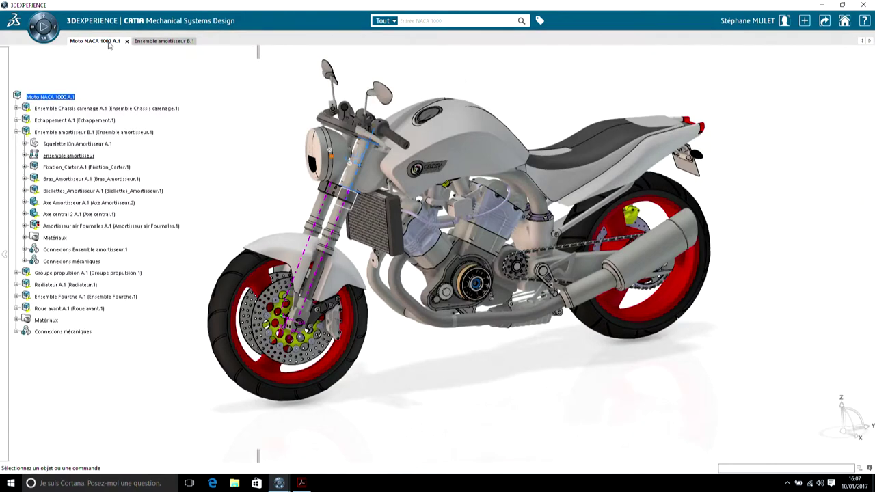
{"action": "middle_click_drag", "start_coordinate": [302, 308], "coordinate": [477, 342]}
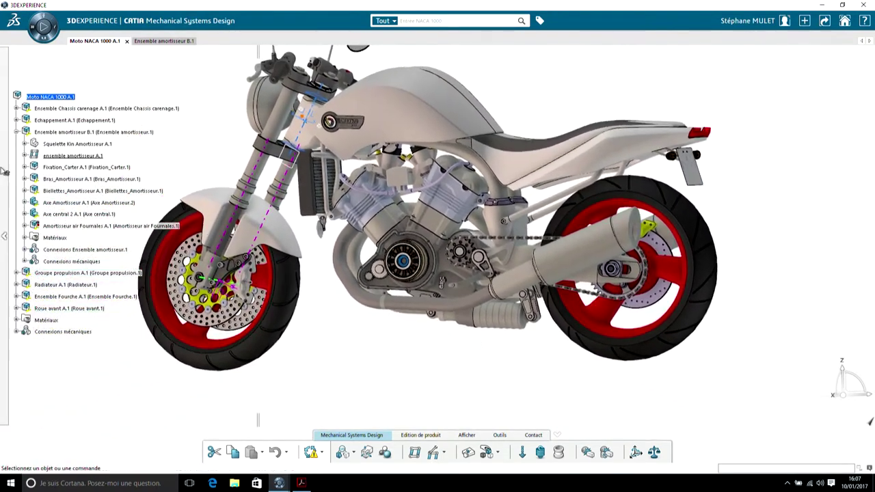
Collapse the Ensemble amortisseur branch and expand Groupe propulsion down to the commands of the AET_Swing Arm mechanism.
{"action": "left_click", "coordinate": [16, 132]}
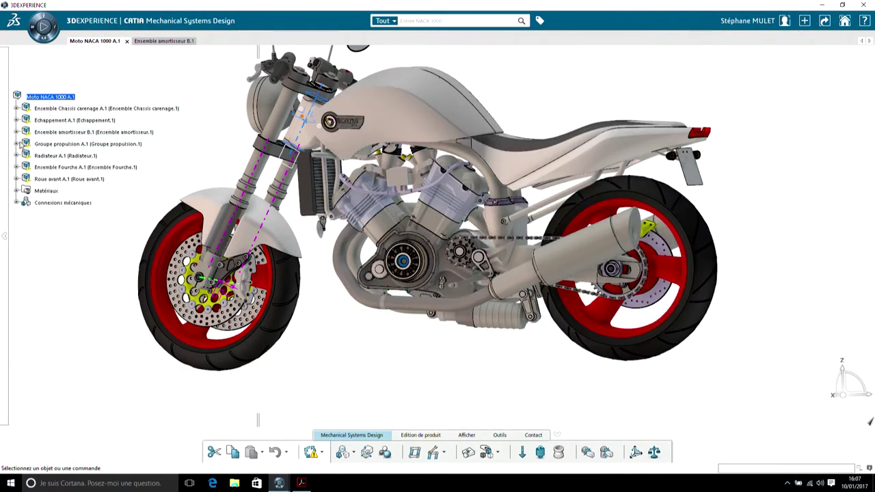
{"action": "left_click", "coordinate": [17, 143]}
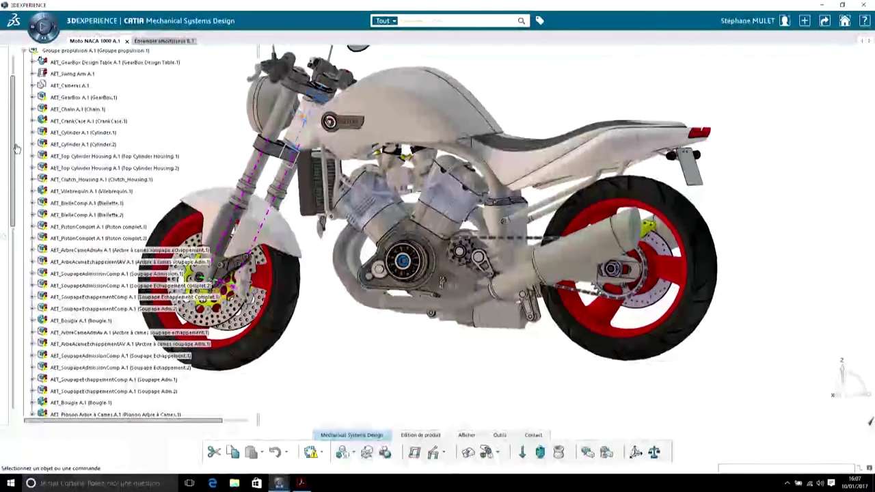
{"action": "left_click_drag", "start_coordinate": [11, 137], "coordinate": [11, 113]}
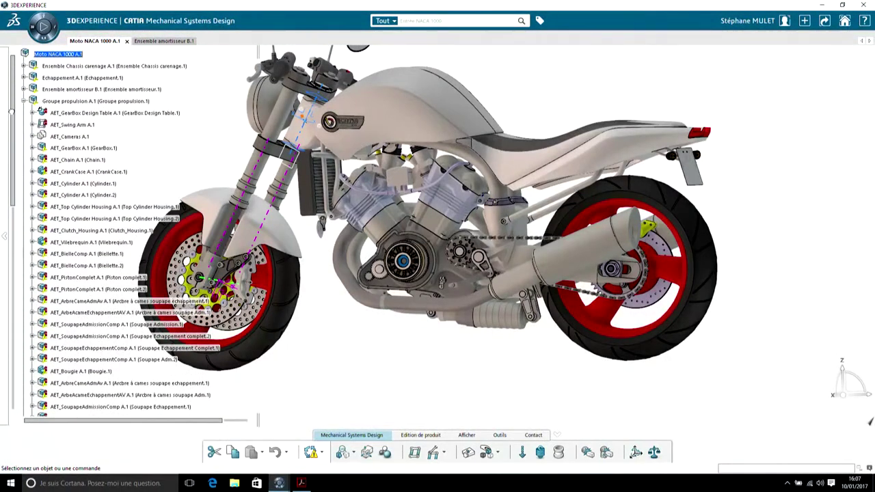
{"action": "left_click", "coordinate": [33, 125]}
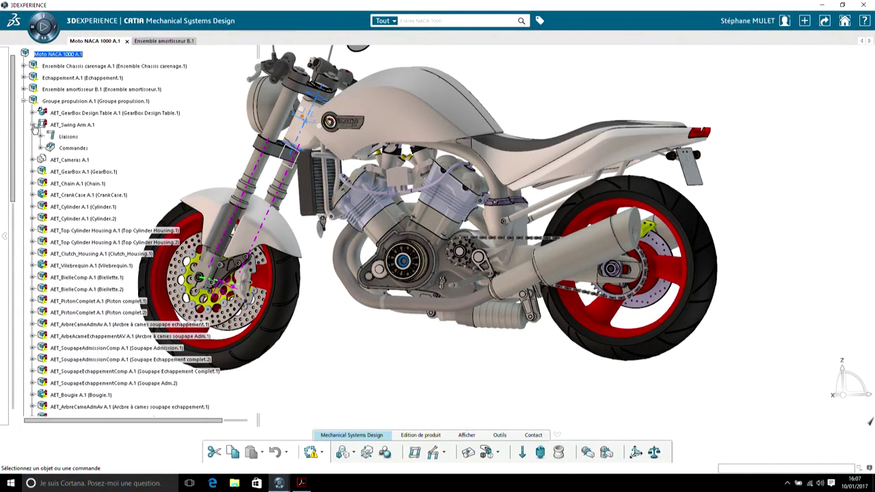
{"action": "left_click", "coordinate": [41, 148]}
{"action": "left_click", "coordinate": [116, 160]}
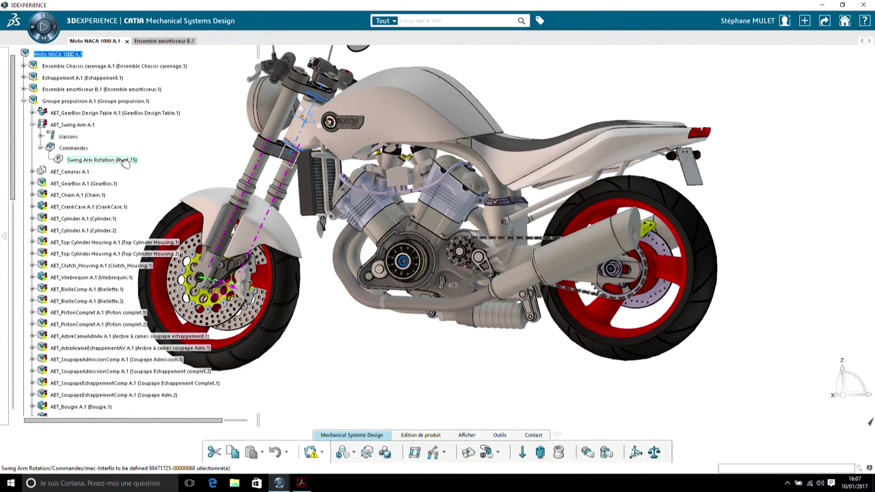
Drive the Swing Arm Rotation command up to 360 deg in the mechanism player to examine the rear wheel's motion, and close the player.
{"action": "double_click", "coordinate": [125, 163]}
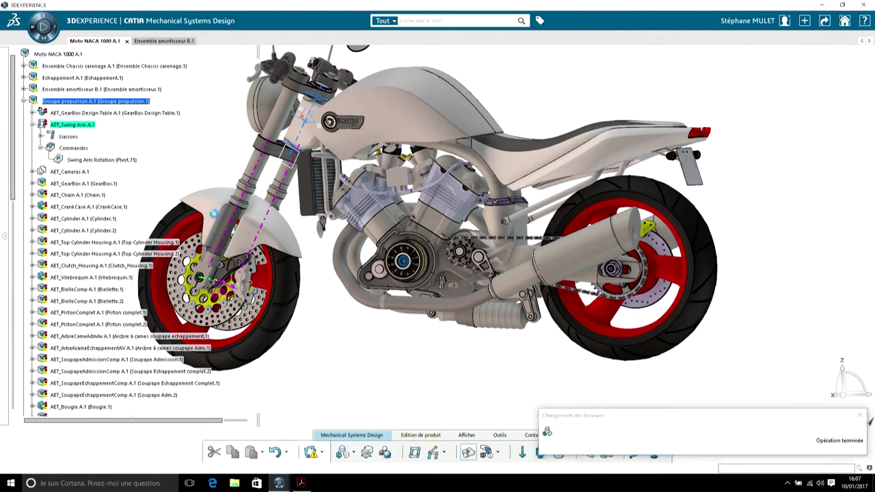
{"action": "left_click", "coordinate": [452, 381]}
{"action": "left_click_drag", "start_coordinate": [452, 381], "coordinate": [471, 375]}
{"action": "middle_click_drag", "start_coordinate": [360, 314], "coordinate": [369, 311]}
{"action": "mouse_move", "coordinate": [603, 287]}
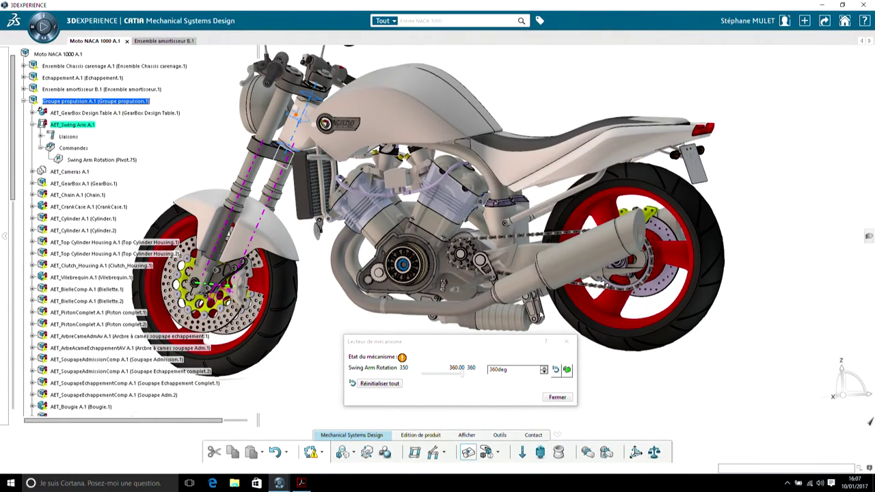
{"action": "left_click", "coordinate": [556, 401]}
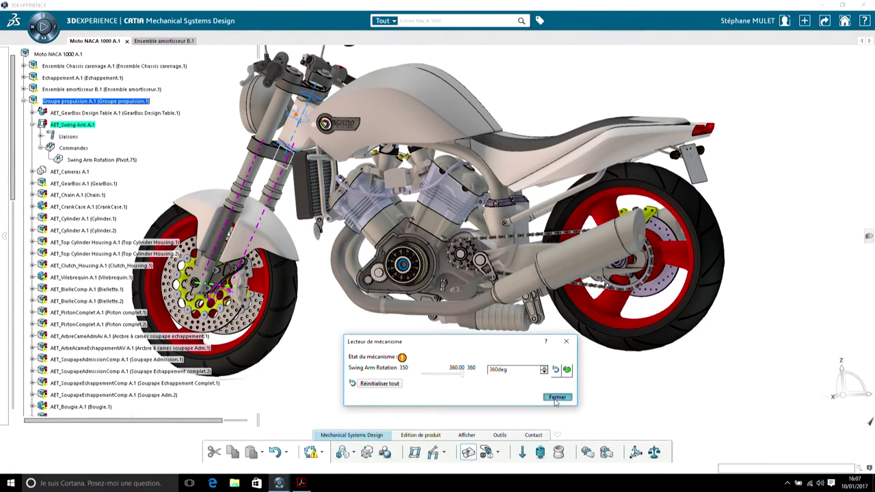
Collapse Groupe propulsion and create a mechanism representation titled Kin_moto under the root product Moto NACA 1000.
{"action": "left_click", "coordinate": [44, 54]}
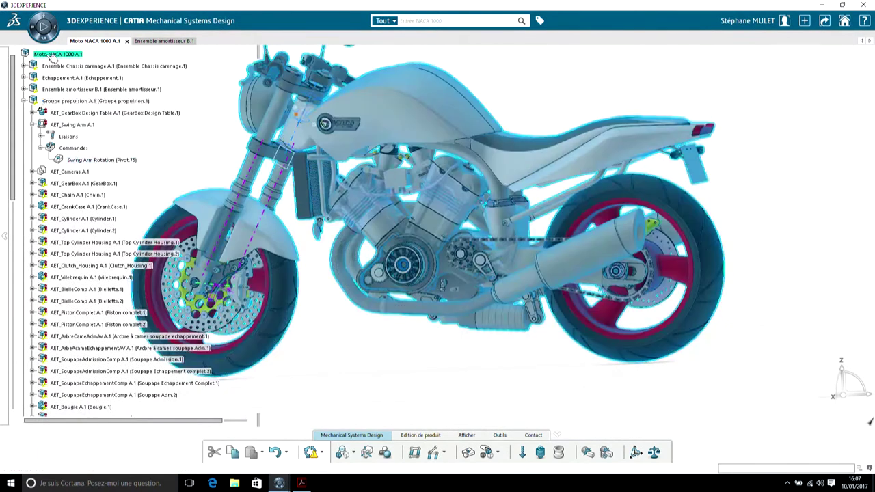
{"action": "left_click", "coordinate": [24, 102]}
{"action": "left_click", "coordinate": [415, 452]}
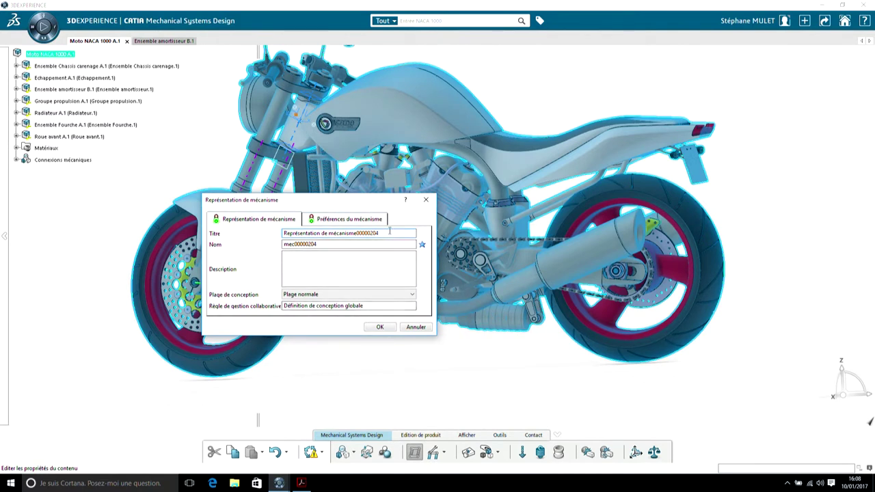
{"action": "left_click_drag", "start_coordinate": [379, 233], "coordinate": [251, 236]}
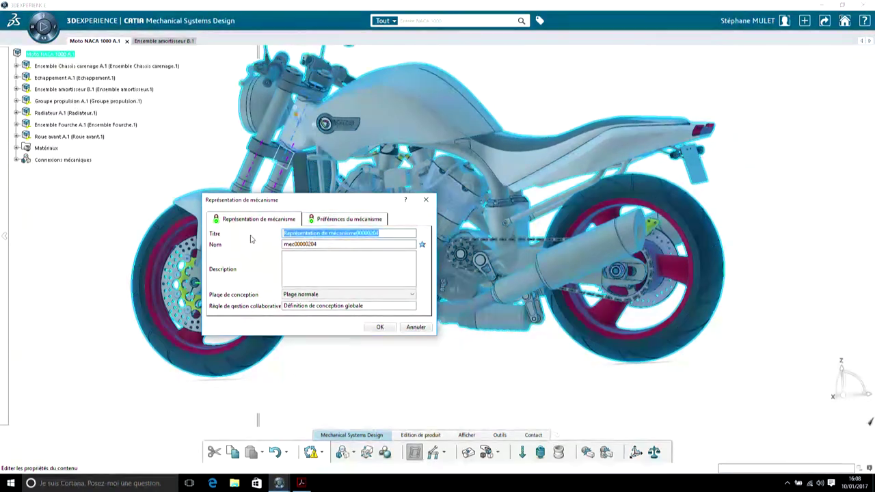
{"action": "type", "text": "Kin_moto"}
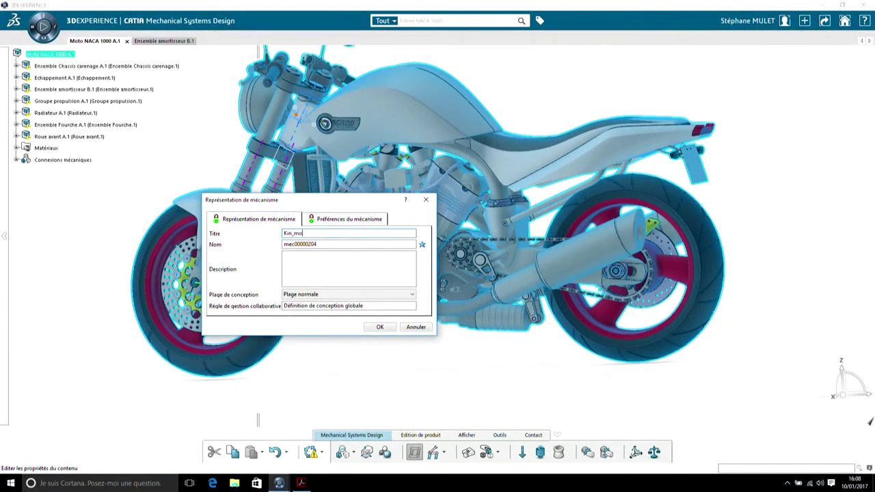
{"action": "left_click", "coordinate": [380, 326]}
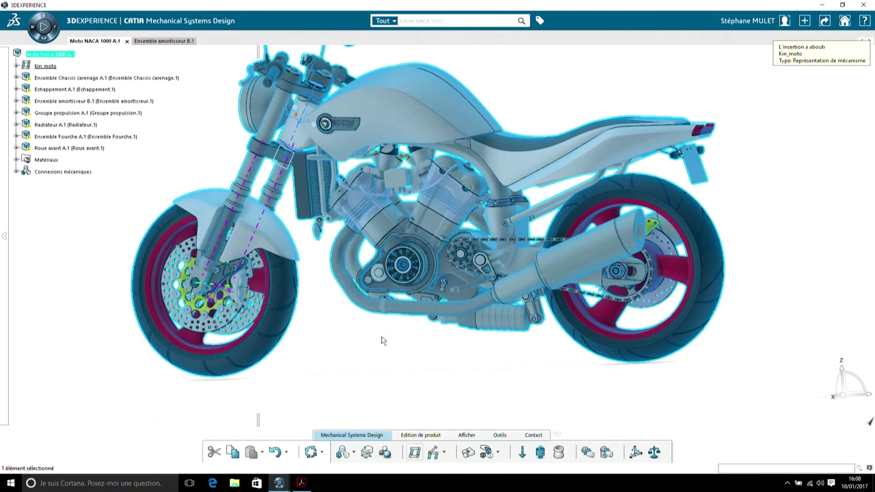
Include the Ensemble amortisseur mechanism mec00000203 and the Groupe propulsion swing arm mechanism as sub-mechanisms of Kin_moto.
{"action": "left_click", "coordinate": [17, 67]}
{"action": "middle_click_drag", "start_coordinate": [355, 360], "coordinate": [384, 406]}
{"action": "left_click", "coordinate": [361, 382]}
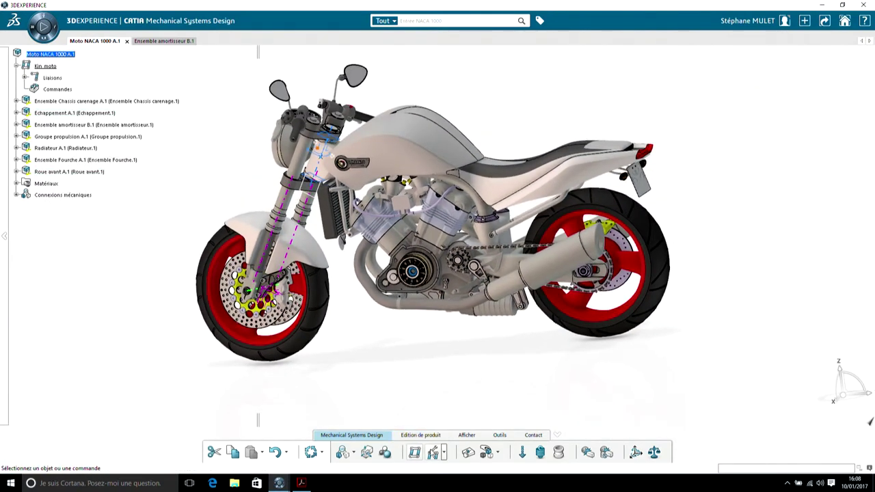
{"action": "left_click", "coordinate": [433, 452]}
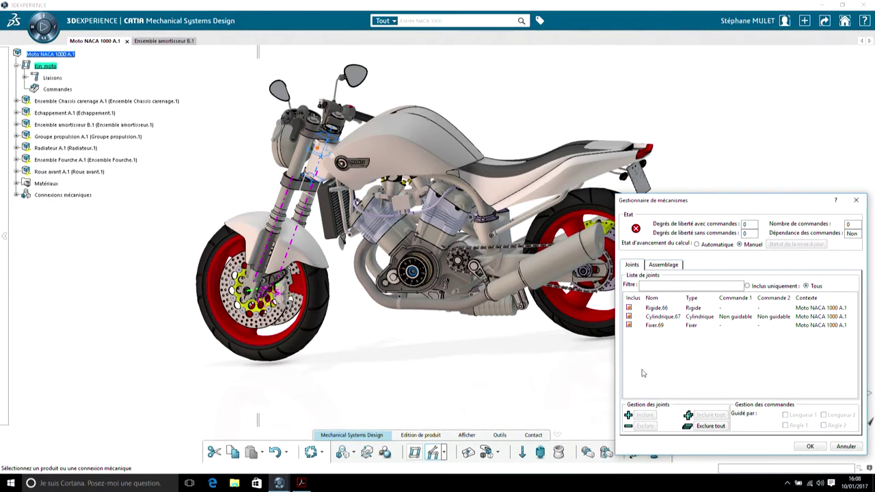
{"action": "left_click", "coordinate": [657, 18]}
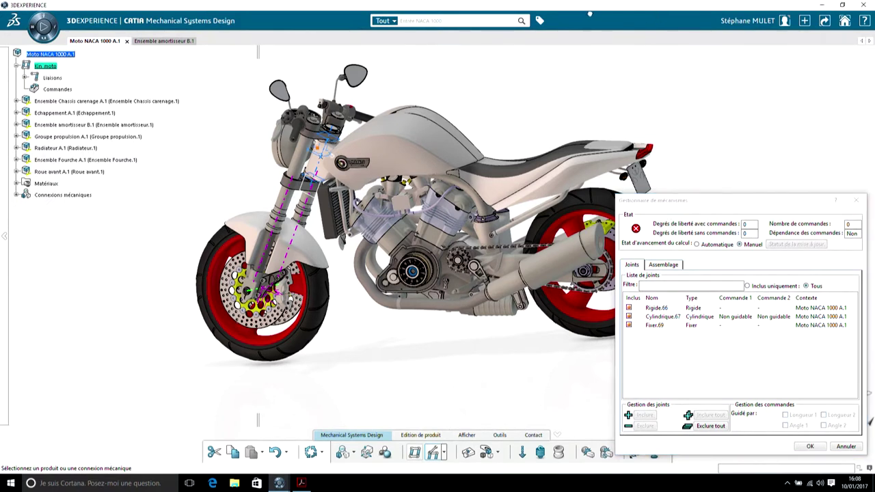
{"action": "left_click", "coordinate": [663, 265]}
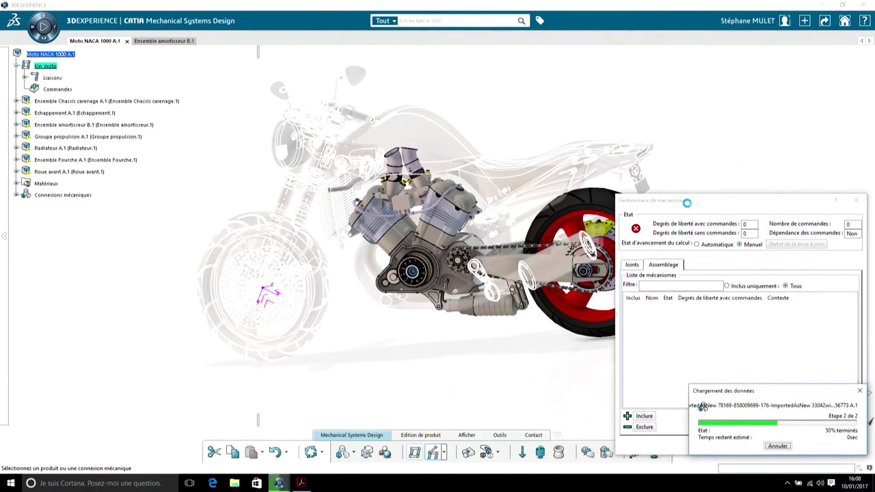
{"action": "left_click_drag", "start_coordinate": [687, 202], "coordinate": [673, 180]}
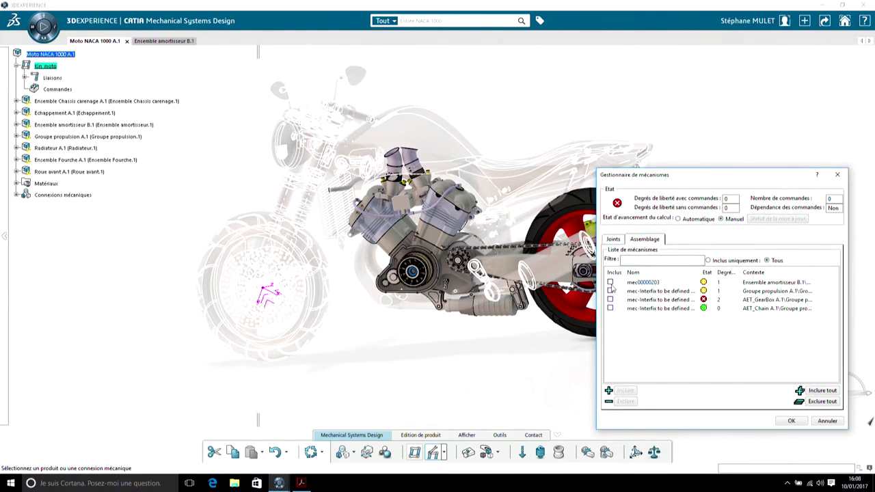
{"action": "left_click", "coordinate": [611, 283]}
{"action": "left_click", "coordinate": [611, 291]}
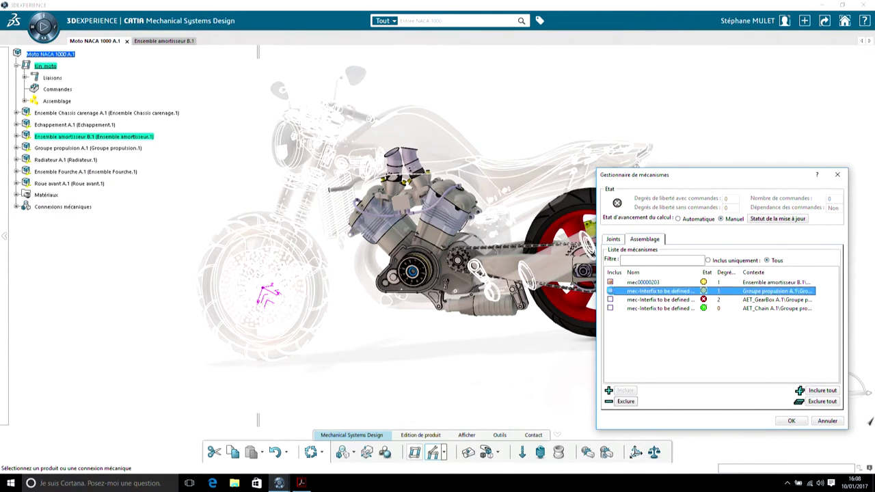
{"action": "left_click", "coordinate": [790, 422]}
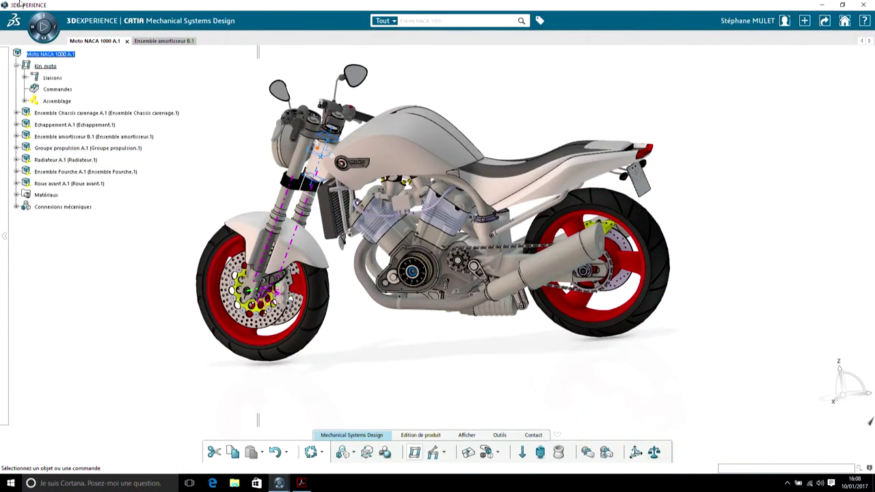
Drive Commande.1 to about 64 mm and Swing Arm Rotation to about 357 deg in Kin_moto's mechanism player, and close the player.
{"action": "left_click", "coordinate": [56, 89]}
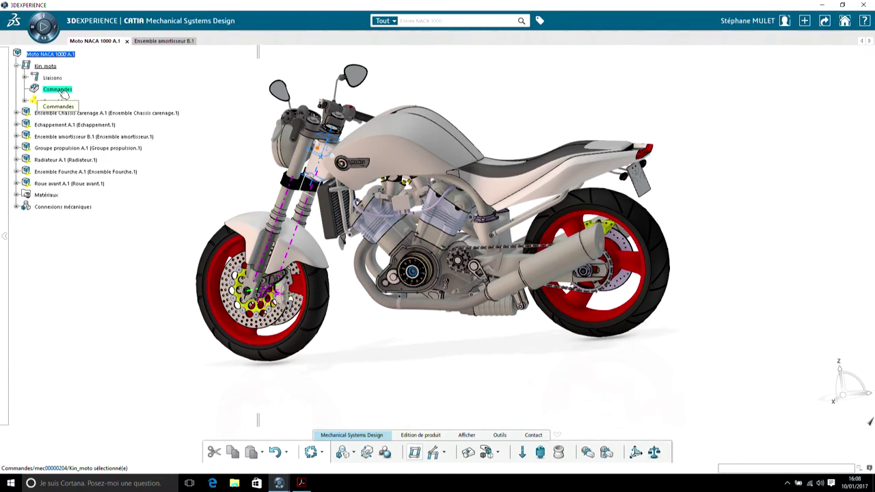
{"action": "double_click", "coordinate": [56, 89]}
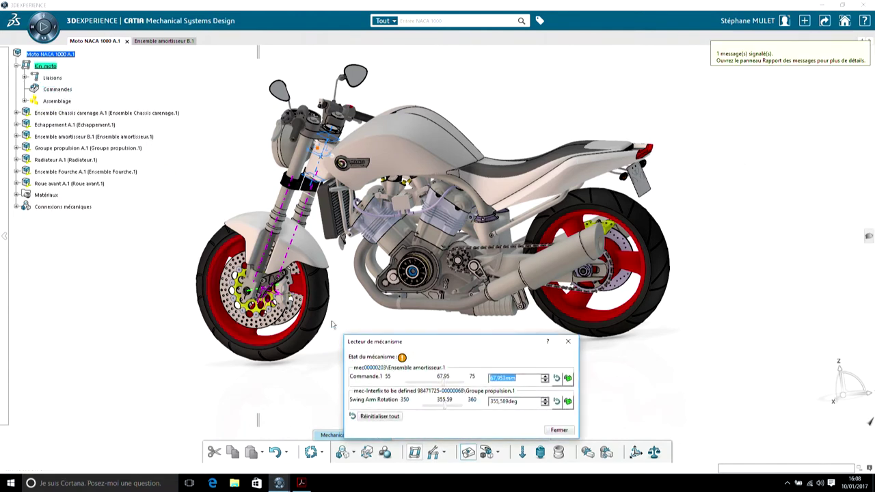
{"action": "middle_click_drag", "start_coordinate": [352, 285], "coordinate": [316, 169]}
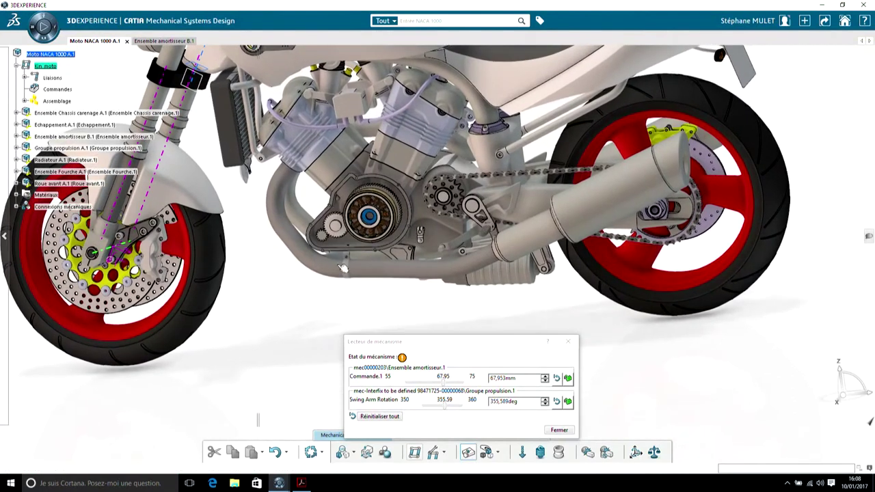
{"action": "left_click", "coordinate": [445, 387]}
{"action": "left_click_drag", "start_coordinate": [446, 387], "coordinate": [422, 383]}
{"action": "left_click_drag", "start_coordinate": [458, 408], "coordinate": [433, 407]}
{"action": "left_click_drag", "start_coordinate": [452, 407], "coordinate": [453, 407]}
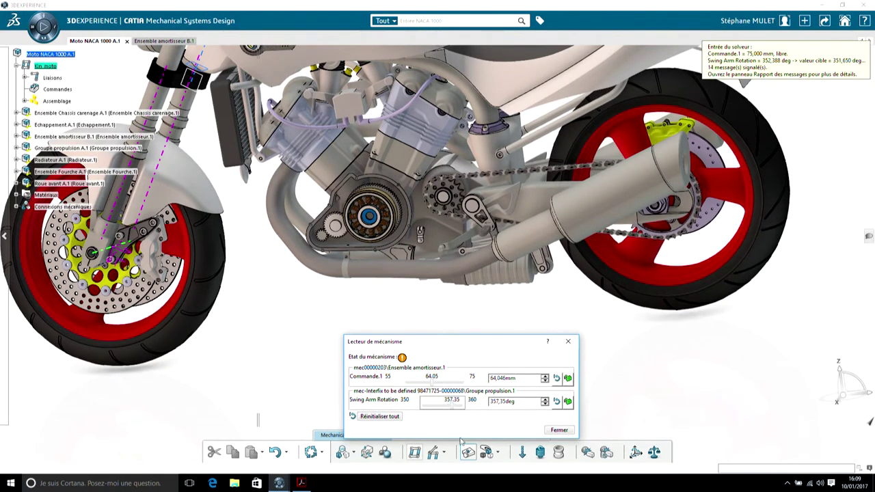
{"action": "left_click", "coordinate": [559, 431]}
{"action": "middle_click_drag", "start_coordinate": [473, 328], "coordinate": [424, 322]}
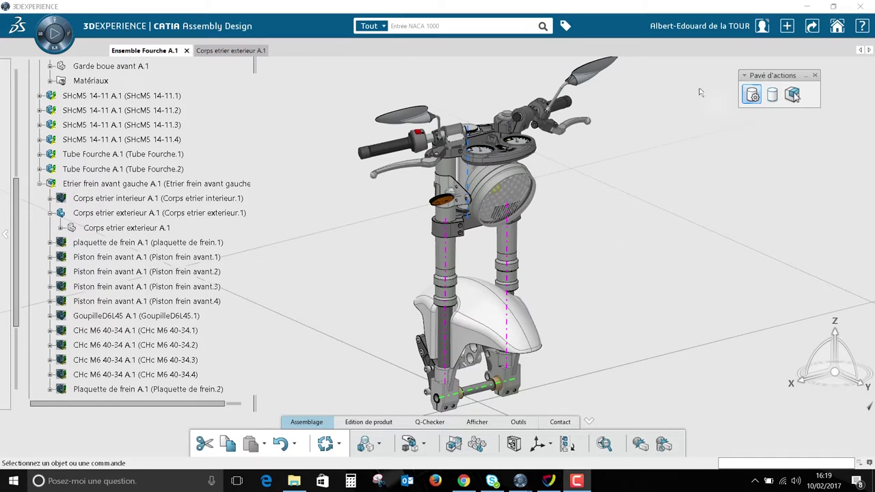
Import Carter V5R22.CATDrawing with its linked CATPart from the V5 folder, using the COEXISTENCE context and converted geometry, and accept the import report.
{"action": "left_click", "coordinate": [787, 26]}
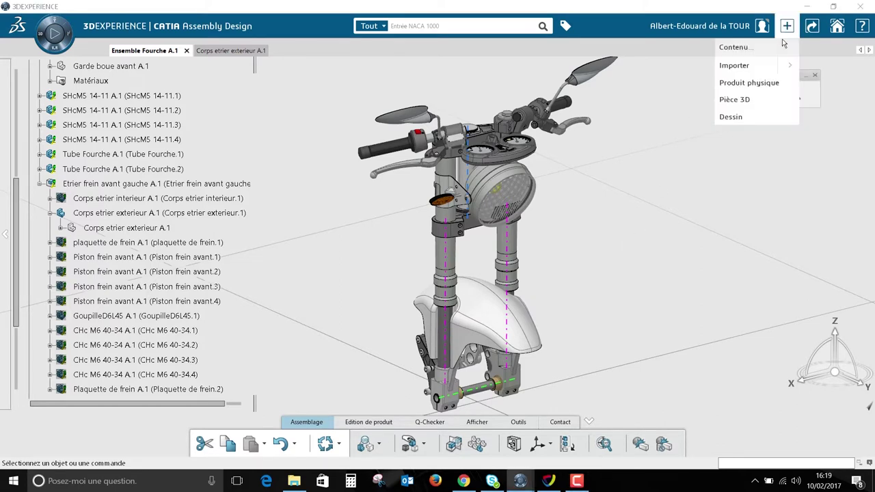
{"action": "left_click", "coordinate": [761, 65]}
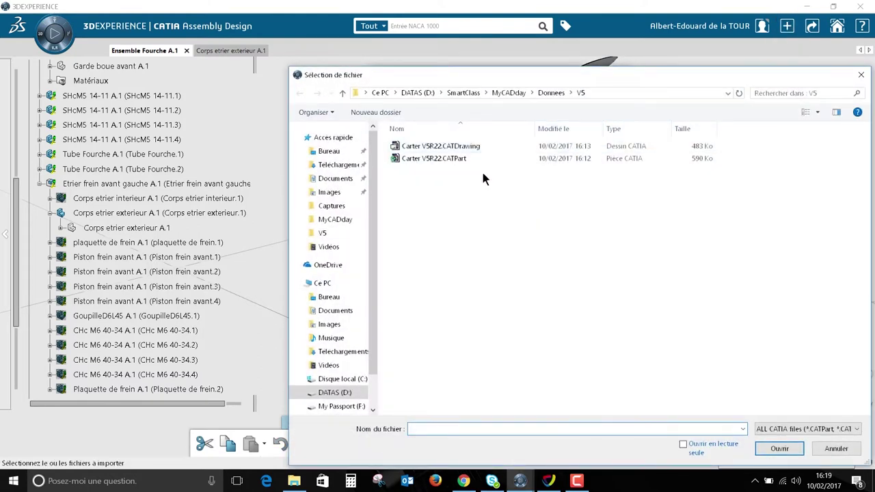
{"action": "left_click", "coordinate": [428, 146]}
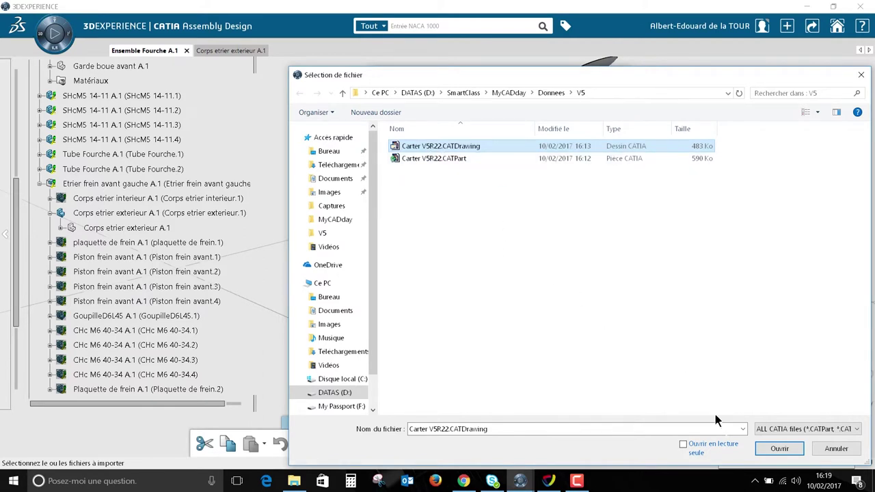
{"action": "left_click", "coordinate": [778, 448]}
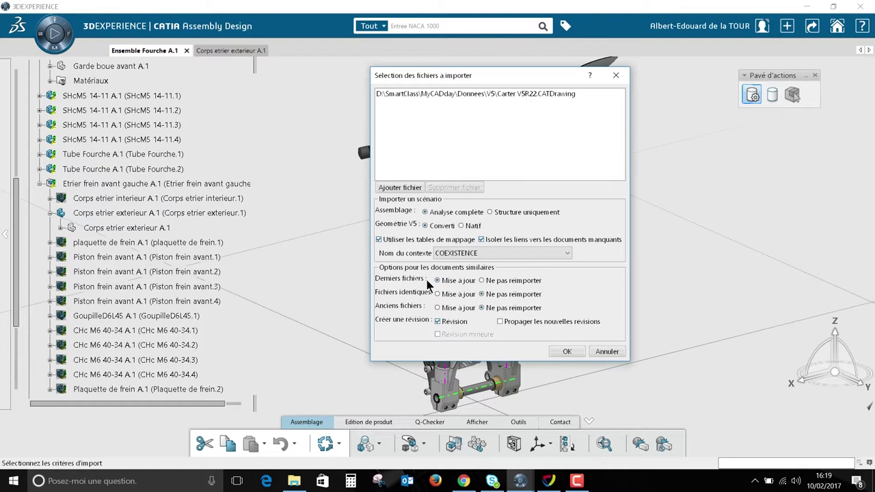
{"action": "left_click", "coordinate": [571, 352]}
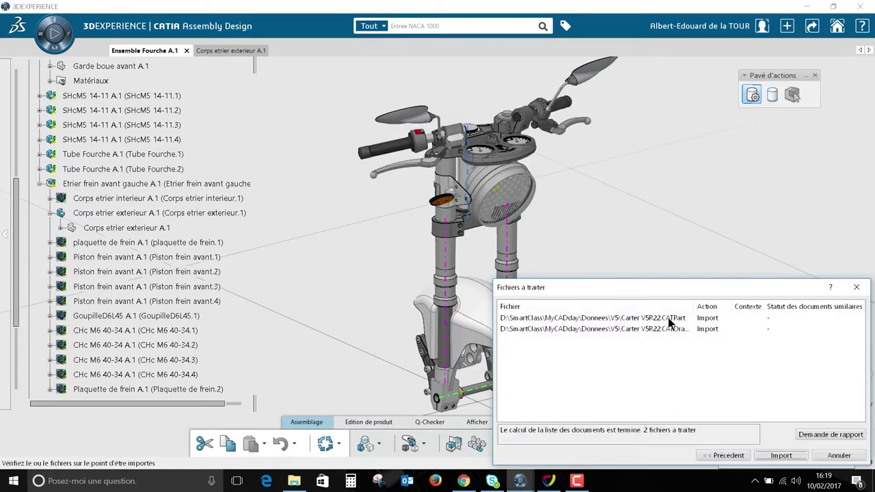
{"action": "left_click_drag", "start_coordinate": [649, 338], "coordinate": [467, 144]}
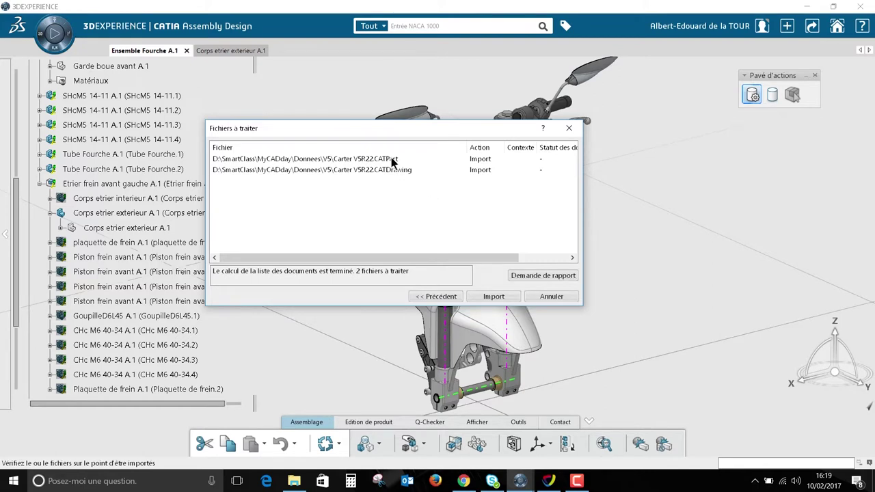
{"action": "left_click", "coordinate": [493, 296]}
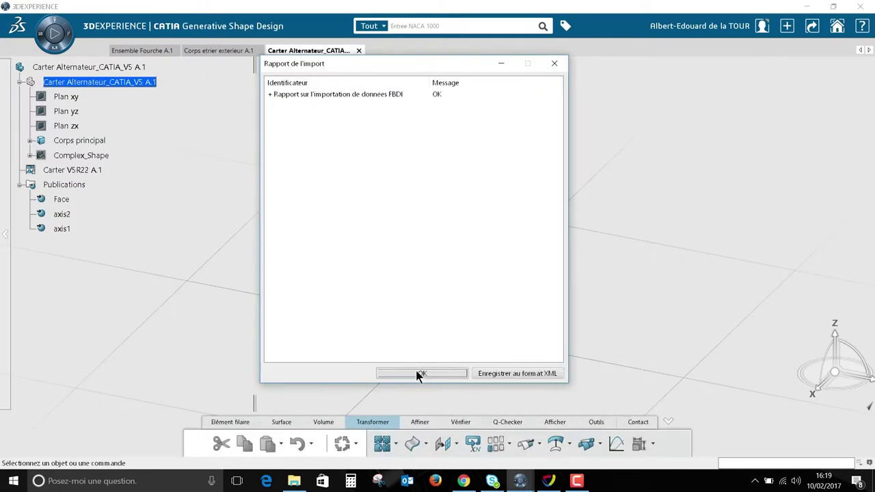
{"action": "left_click", "coordinate": [420, 375]}
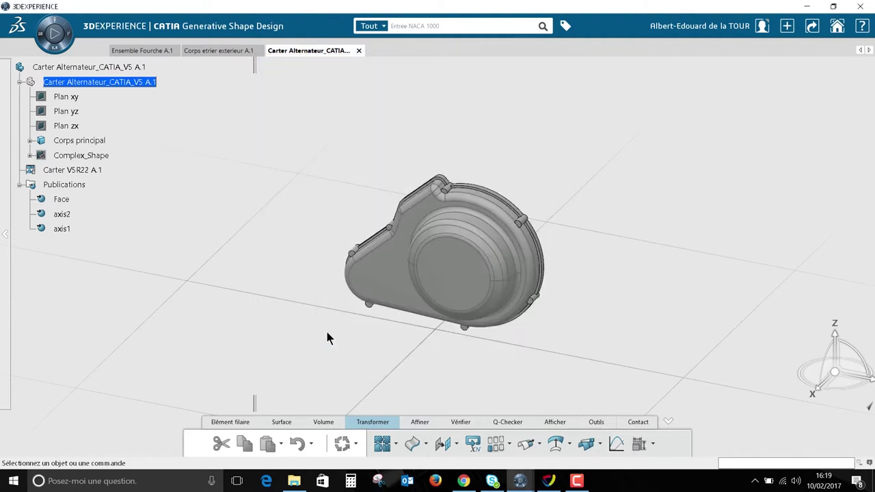
Expand Corps principal to inspect the imported cover's features and open the Carter V5R22 drawing in a new tab.
{"action": "middle_click_drag", "start_coordinate": [324, 197], "coordinate": [367, 149]}
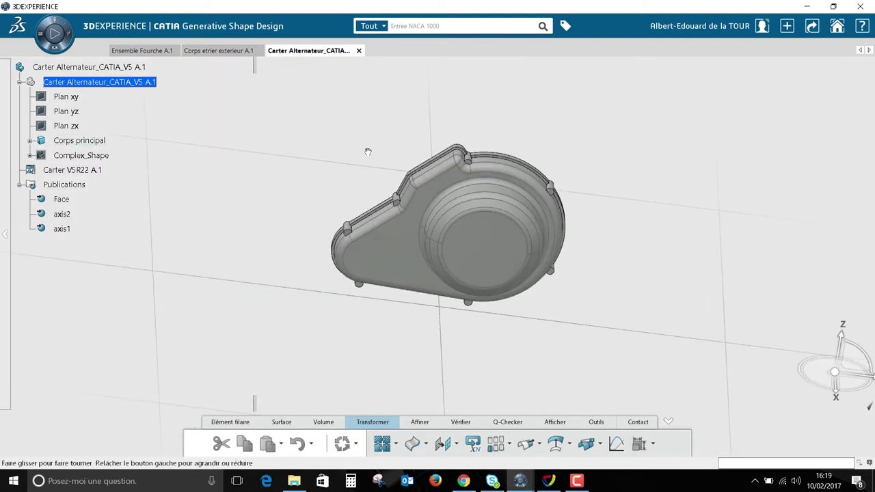
{"action": "left_click", "coordinate": [30, 140]}
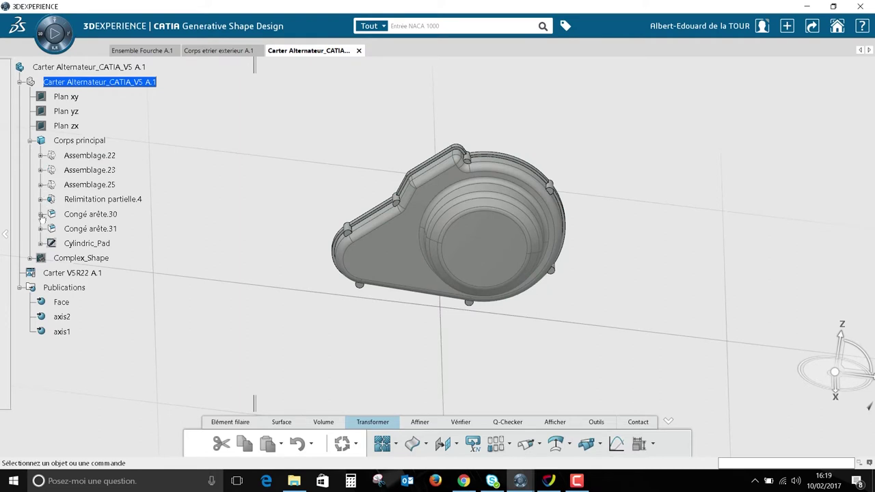
{"action": "left_click", "coordinate": [76, 274]}
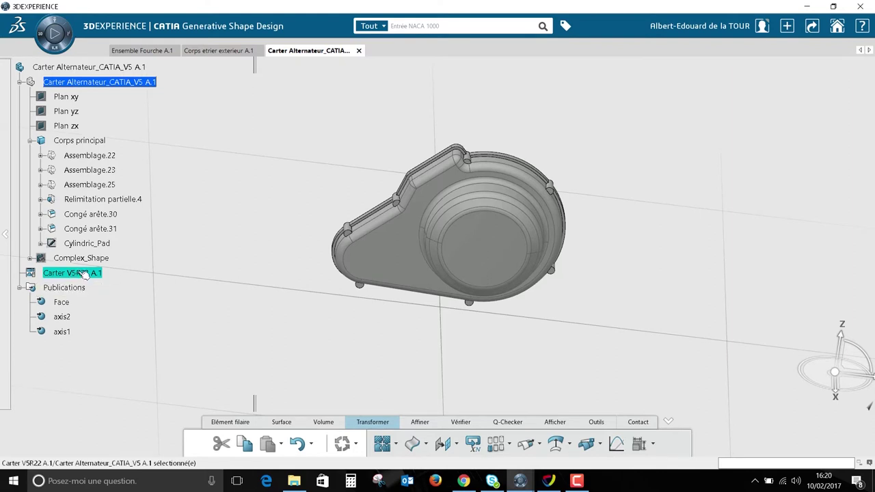
{"action": "right_click", "coordinate": [80, 275]}
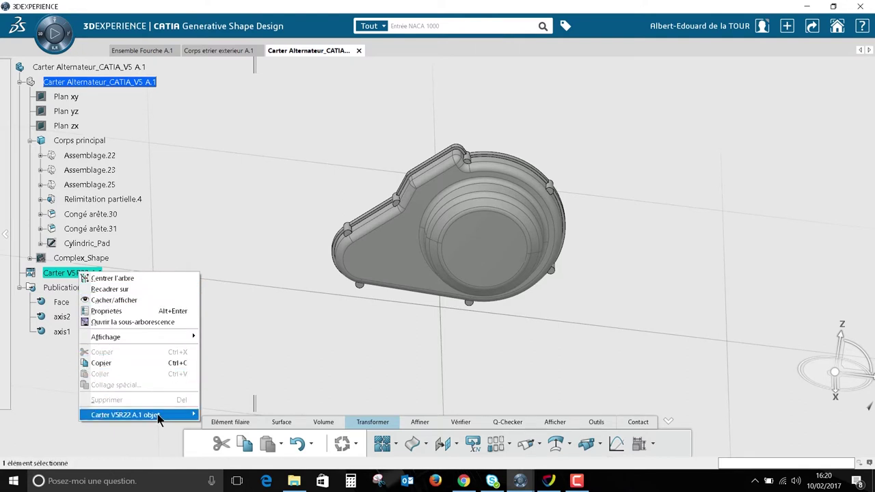
{"action": "mouse_move", "coordinate": [157, 418]}
{"action": "left_click", "coordinate": [253, 426]}
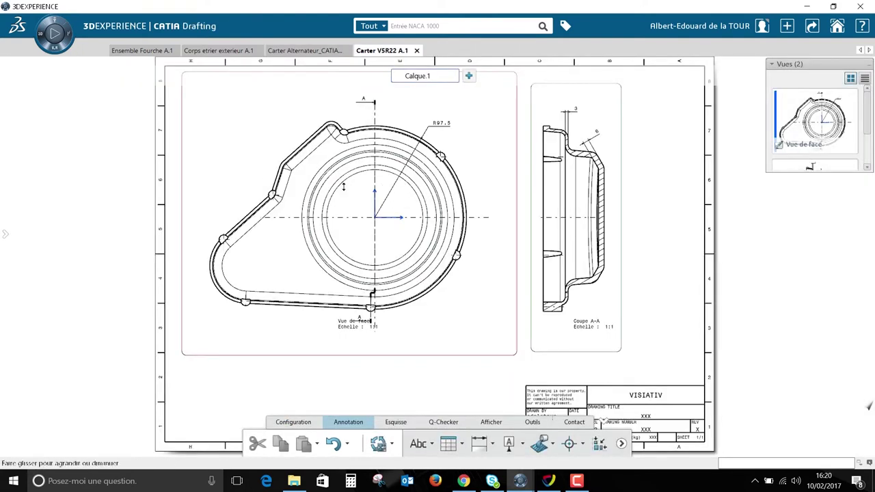
{"action": "mouse_move", "coordinate": [344, 187]}
{"action": "middle_mouse_down", "text": "ctrl"}
{"action": "mouse_move", "coordinate": [351, 161]}
{"action": "mouse_move", "coordinate": [355, 197]}
{"action": "middle_mouse_up", "text": "ctrl"}
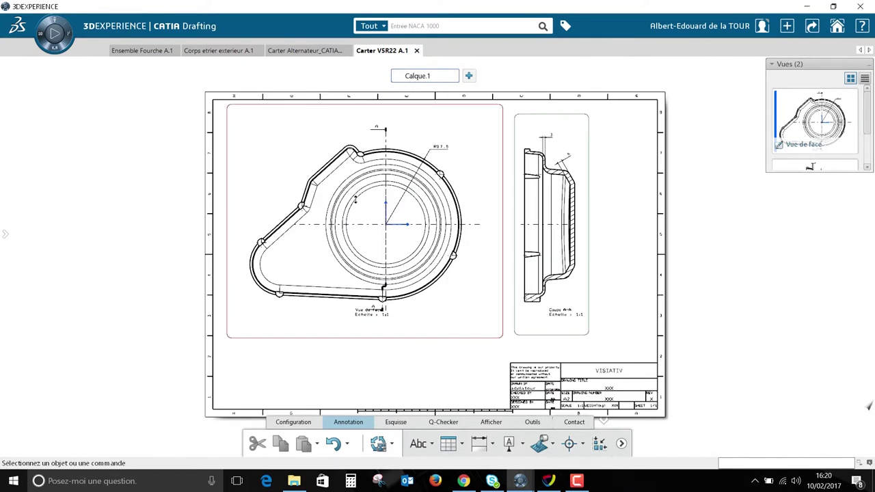
Set the radius of edge fillet Congé arête.31 to 5 mm in the Carter Alternateur part and return to its drawing.
{"action": "left_click", "coordinate": [314, 48]}
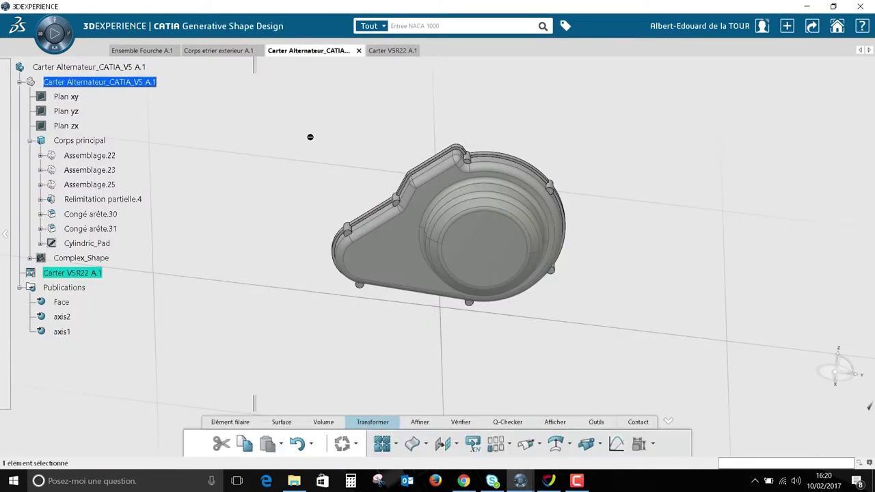
{"action": "double_click", "coordinate": [96, 228]}
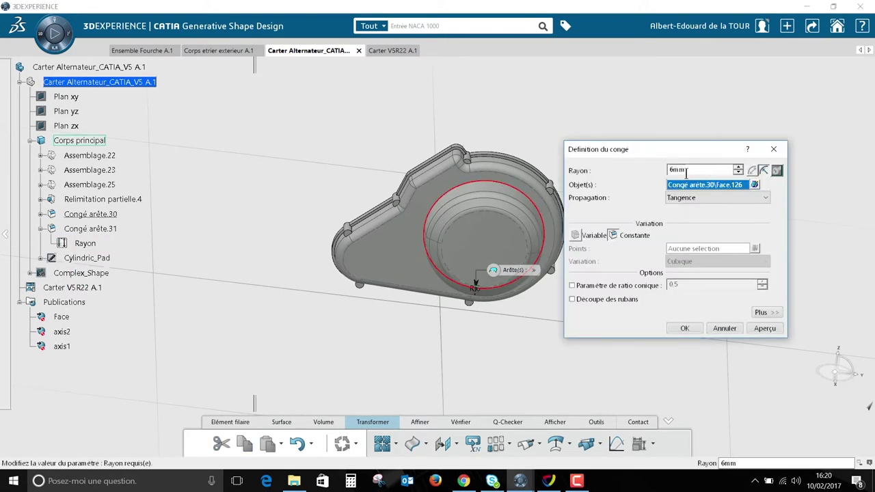
{"action": "type", "text": "5"}
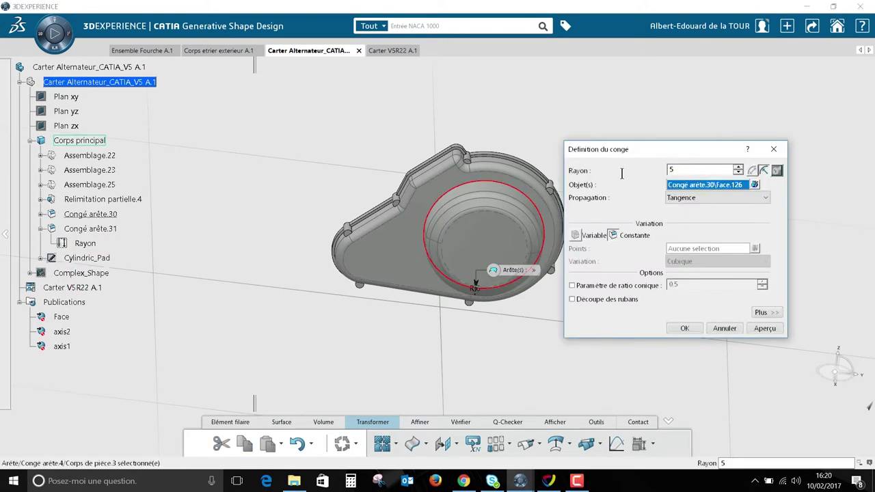
{"action": "key", "text": "Return"}
{"action": "left_click", "coordinate": [397, 52]}
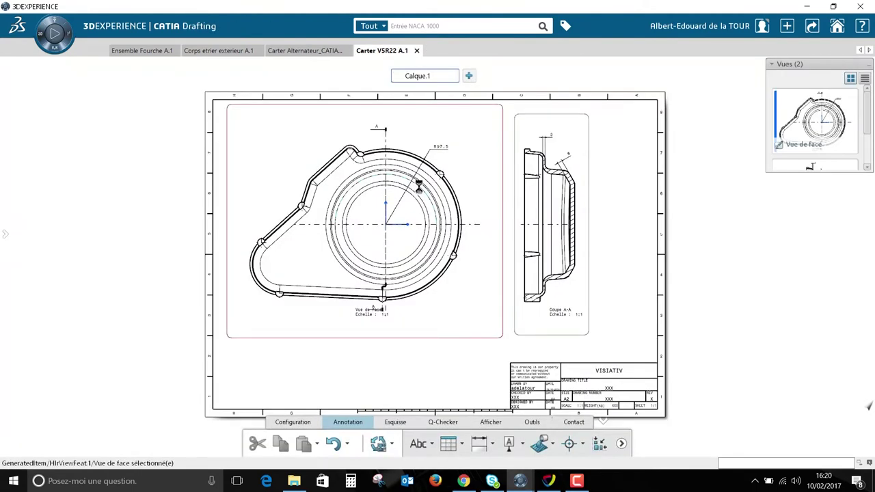
Update the current drawing sheet and dimension the radius of the inner step fillet in section view A-A.
{"action": "left_click", "coordinate": [378, 443]}
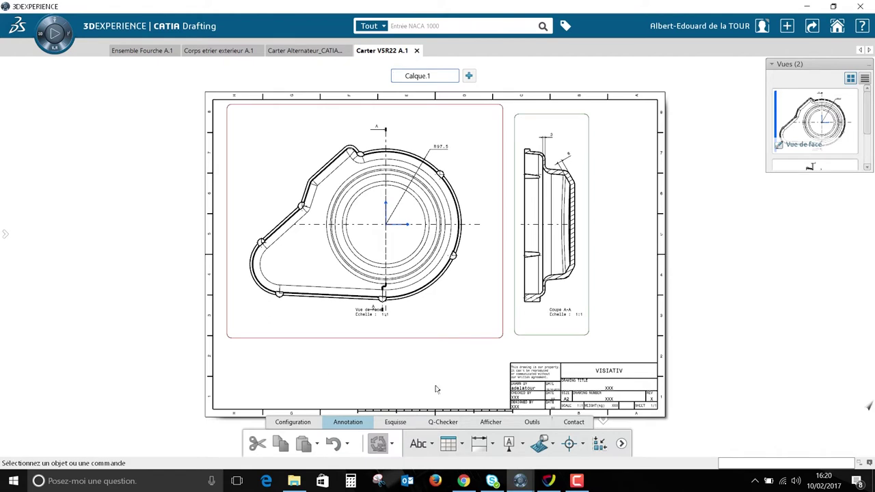
{"action": "left_click", "coordinate": [479, 443]}
{"action": "scroll", "coordinate": [471, 328], "scroll_direction": "up", "scroll_amount": 3}
{"action": "middle_click_drag", "start_coordinate": [471, 301], "coordinate": [471, 298], "text": "ctrl"}
{"action": "middle_click_drag", "start_coordinate": [558, 164], "coordinate": [422, 341]}
{"action": "left_click", "coordinate": [570, 219]}
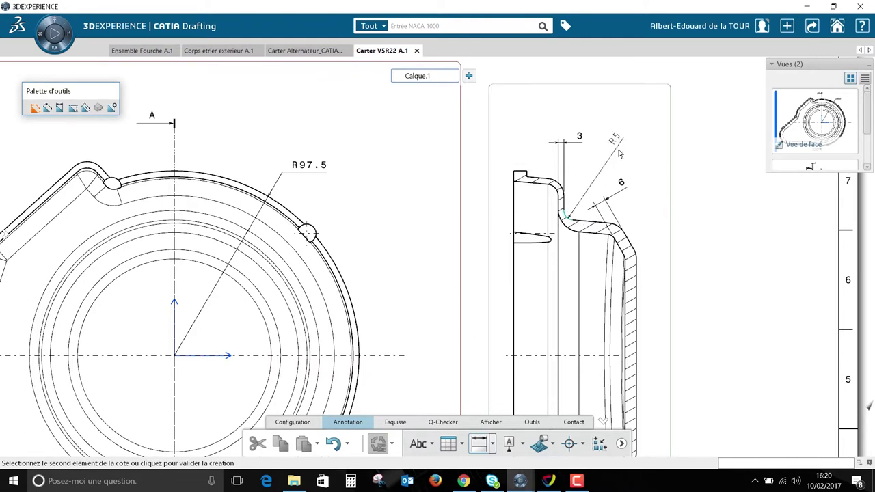
{"action": "left_click", "coordinate": [620, 154]}
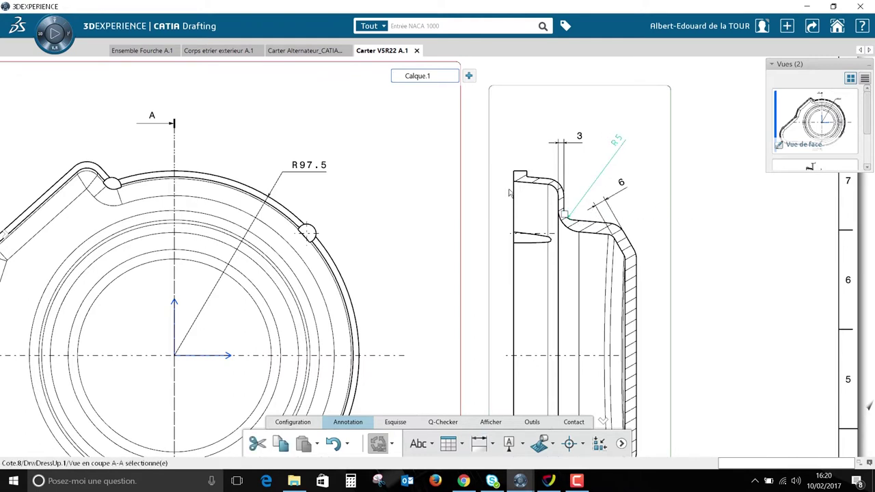
Return to the Carter Alternateur part and examine the cover's shape in 3D.
{"action": "left_click", "coordinate": [300, 50]}
{"action": "middle_click_drag", "start_coordinate": [271, 249], "coordinate": [313, 298]}
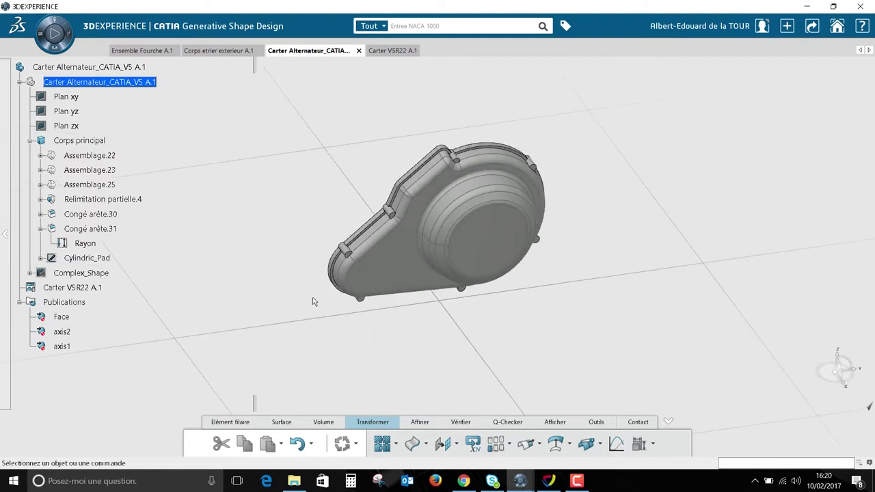
{"action": "middle_click_drag", "start_coordinate": [361, 164], "coordinate": [381, 174]}
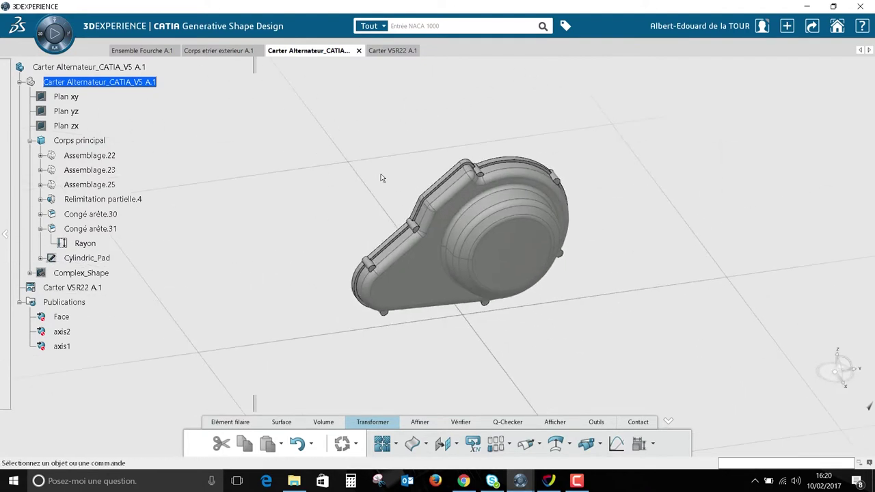
Switch to the Corps etrier exterieur part and set up its export in the Fichier CATIA format.
{"action": "left_click", "coordinate": [218, 51]}
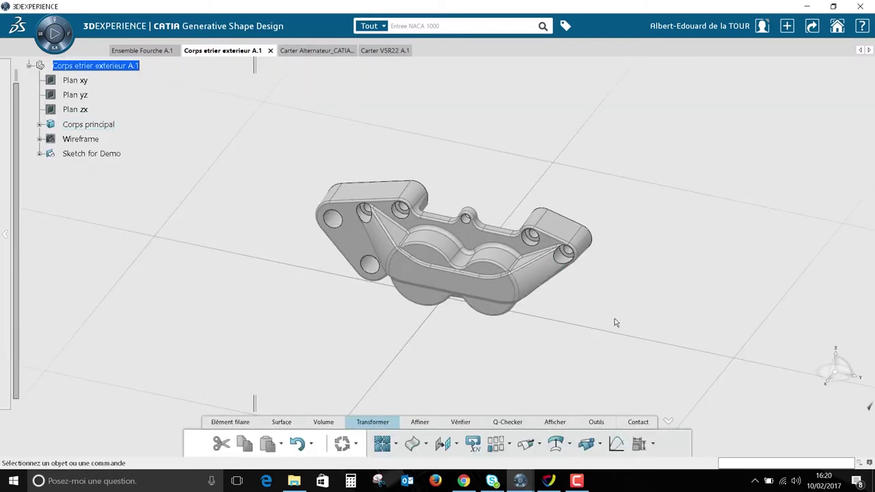
{"action": "middle_click_drag", "start_coordinate": [337, 329], "coordinate": [493, 349]}
{"action": "middle_click_drag", "start_coordinate": [366, 121], "coordinate": [476, 156]}
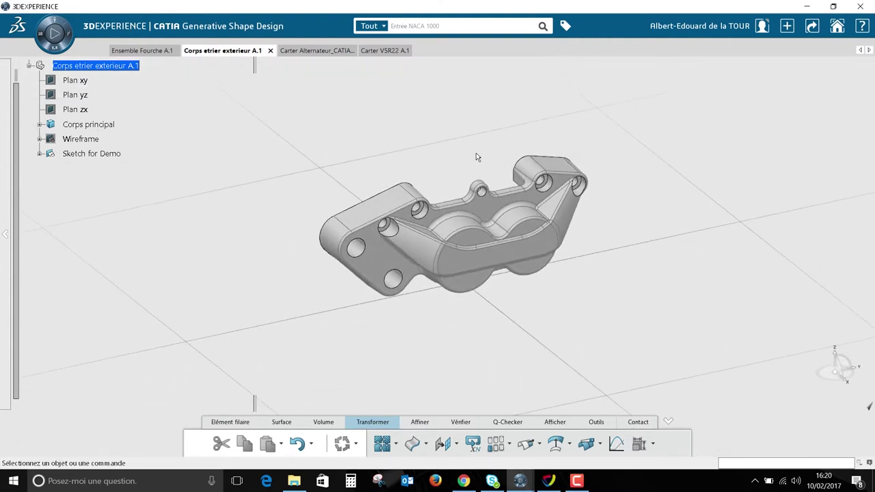
{"action": "left_click", "coordinate": [812, 33]}
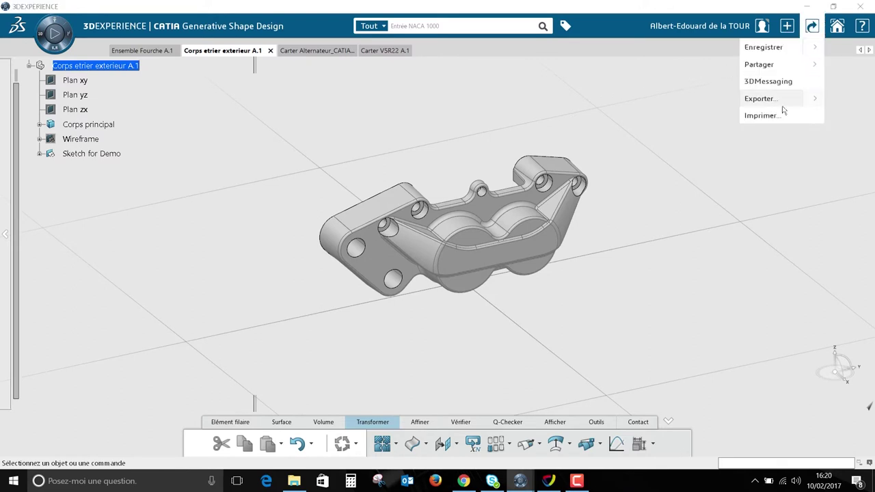
{"action": "left_click", "coordinate": [620, 136]}
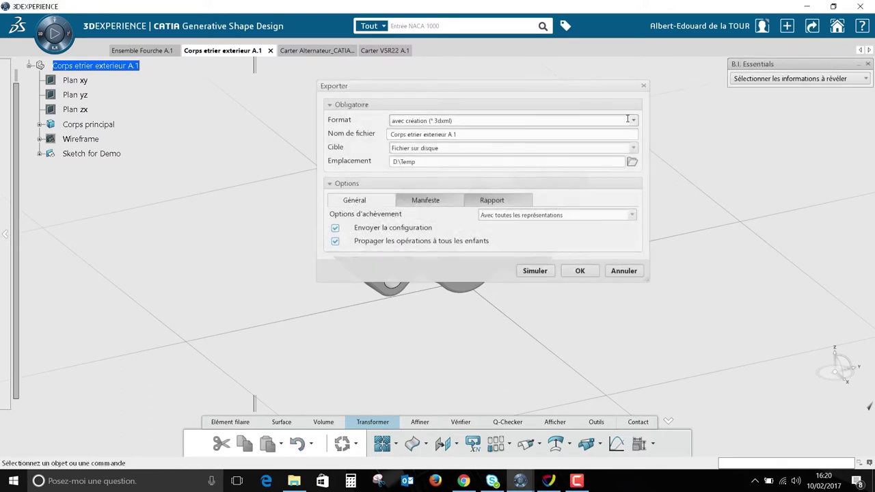
{"action": "left_click", "coordinate": [635, 121]}
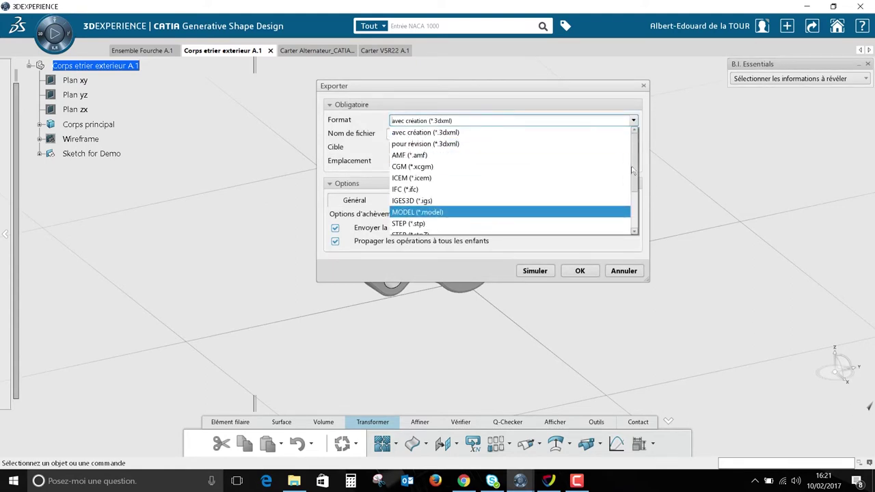
{"action": "left_click_drag", "start_coordinate": [635, 172], "coordinate": [636, 218]}
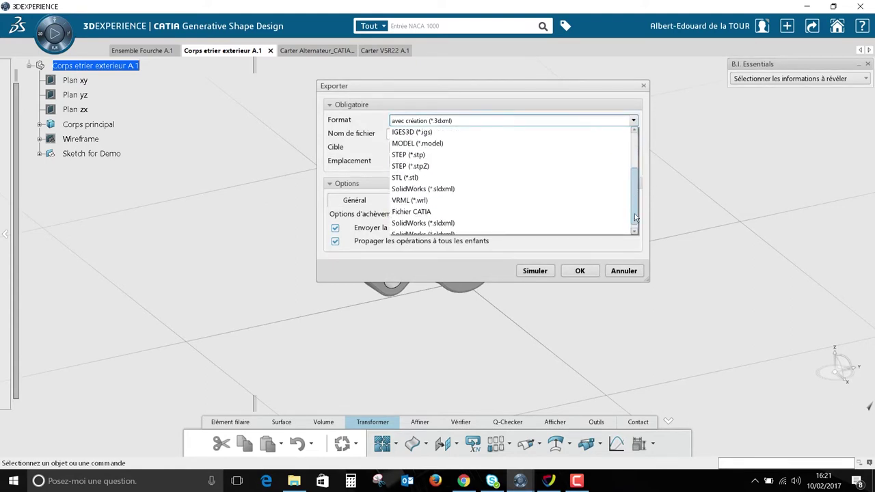
{"action": "left_click", "coordinate": [409, 213]}
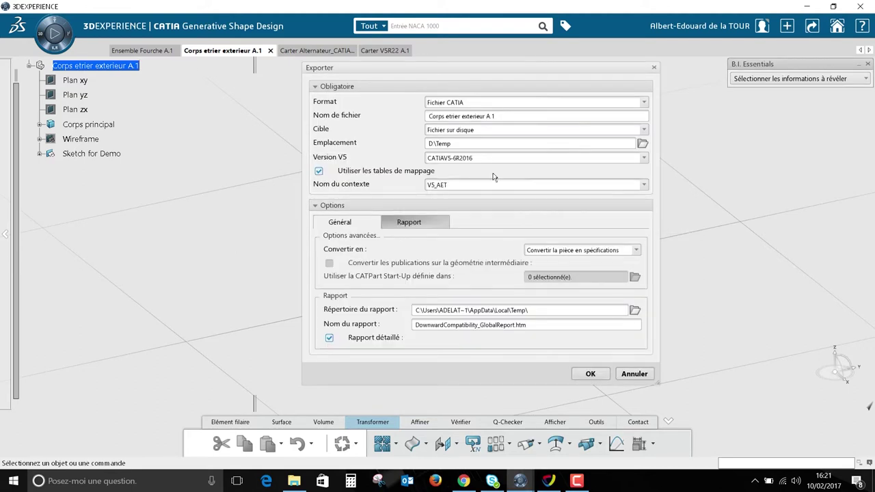
Set the export location to the D:\Documents\FBDI folder.
{"action": "left_click", "coordinate": [642, 143]}
{"action": "left_click", "coordinate": [50, 339]}
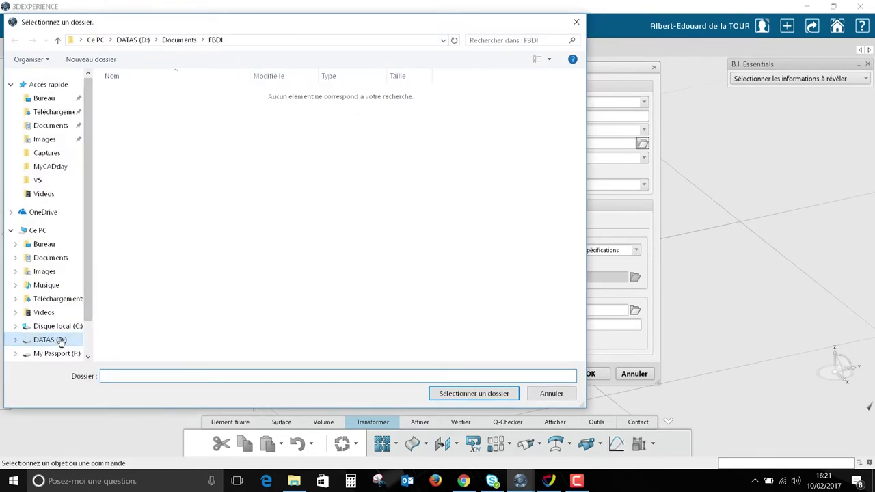
{"action": "double_click", "coordinate": [122, 130]}
{"action": "double_click", "coordinate": [123, 118]}
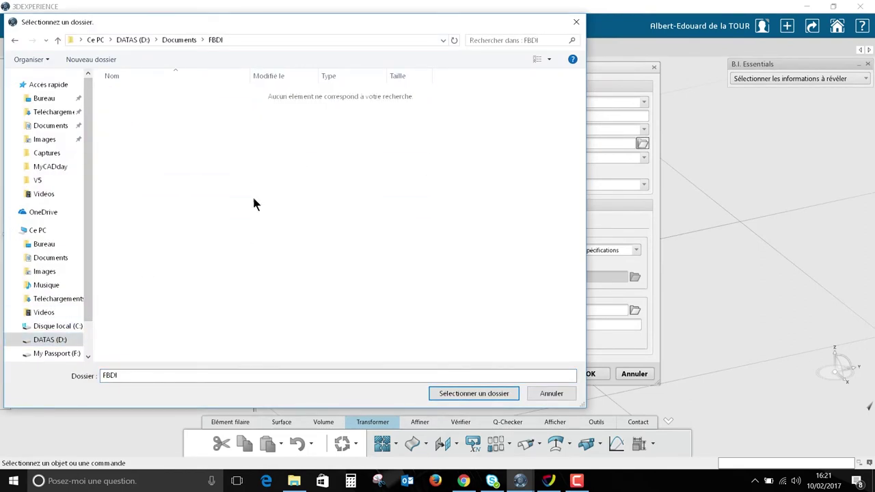
{"action": "left_click", "coordinate": [460, 393]}
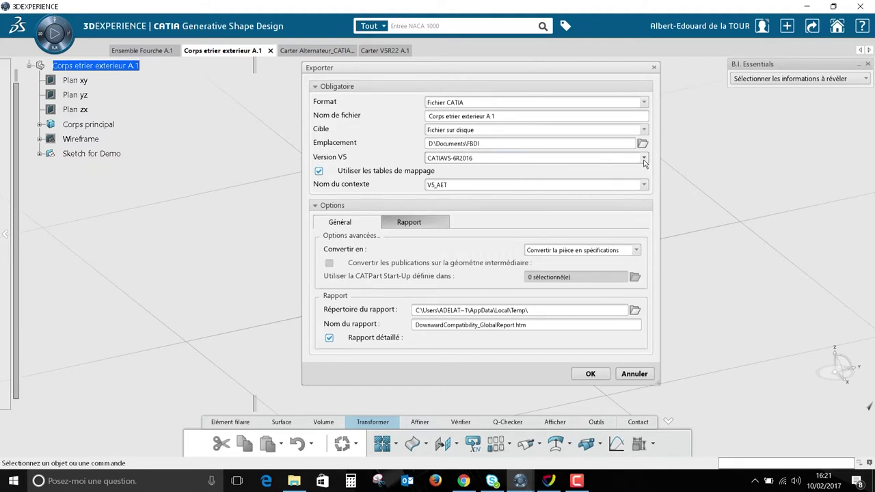
Export the caliper body for version CATIAV5-6R2016 and accept the operation report.
{"action": "left_click", "coordinate": [604, 162]}
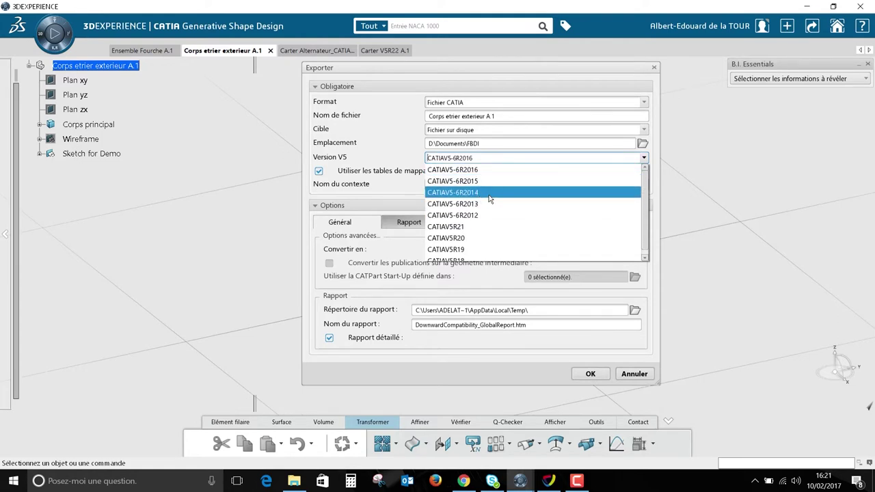
{"action": "left_click", "coordinate": [501, 160]}
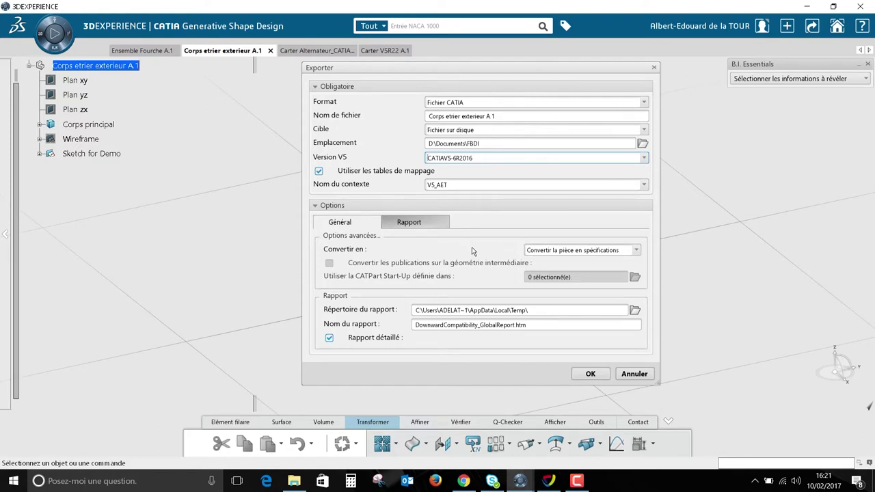
{"action": "left_click", "coordinate": [590, 375]}
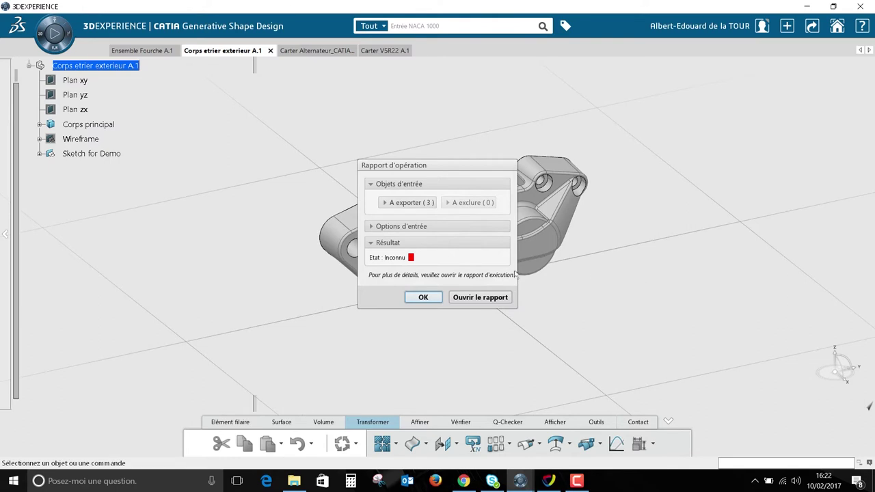
{"action": "left_click", "coordinate": [421, 298]}
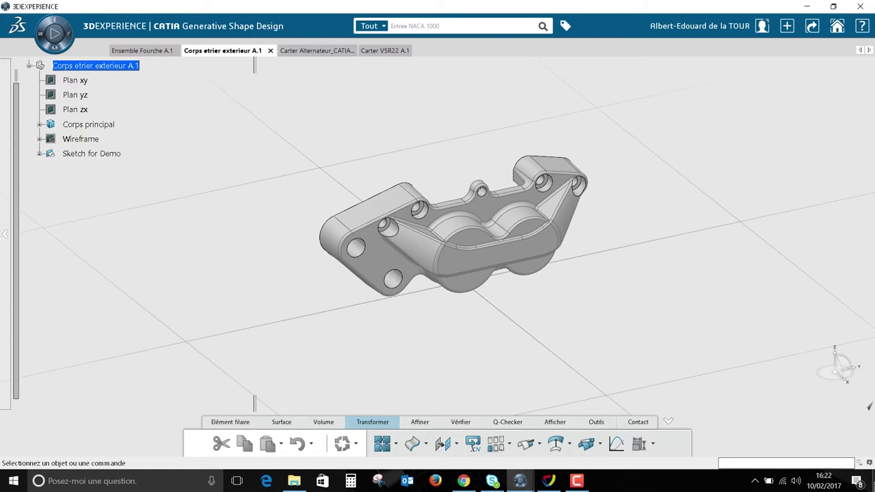
Go to the desktop, open Visiativ myLAUNCHER and start the CATIA V5-6R2016 environment.
{"action": "left_click", "coordinate": [874, 480]}
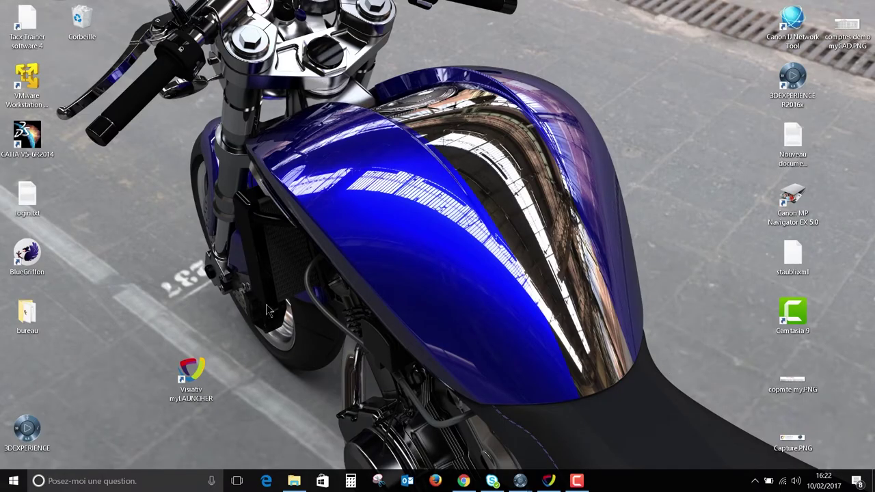
{"action": "double_click", "coordinate": [202, 373]}
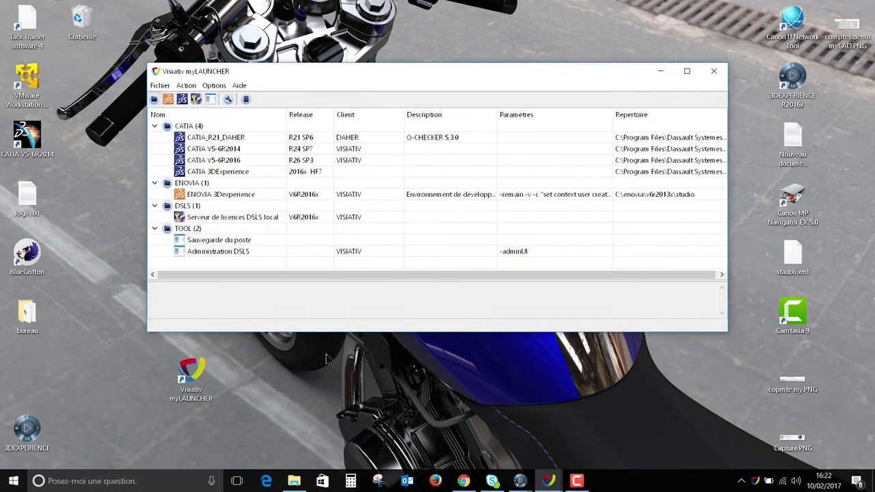
{"action": "left_click_drag", "start_coordinate": [371, 74], "coordinate": [404, 61]}
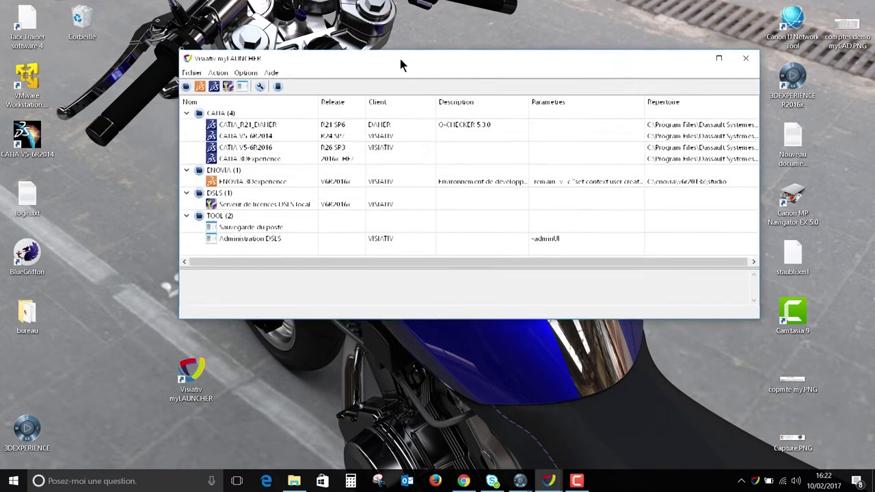
{"action": "left_click", "coordinate": [246, 148]}
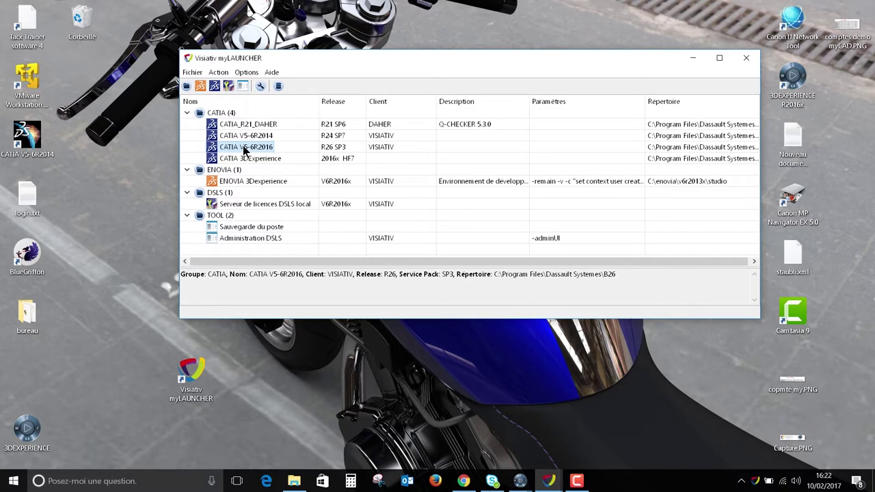
{"action": "right_click", "coordinate": [248, 147]}
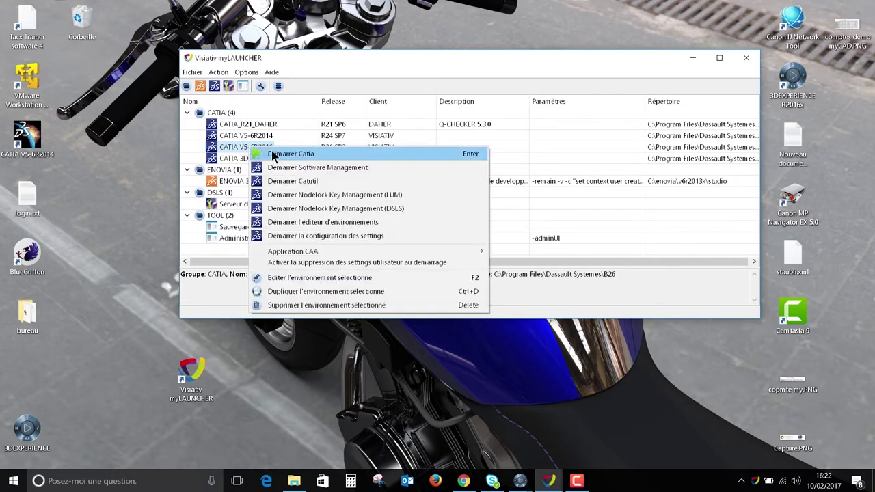
{"action": "left_click", "coordinate": [274, 155]}
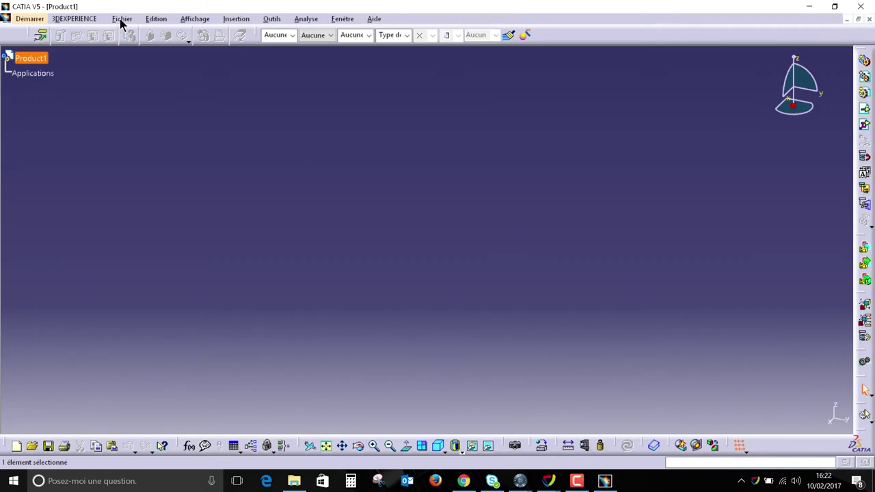
Open Corps etrier exterieurA.1.CATPart from the D:\Documents\FBDI folder in CATIA V5.
{"action": "left_click", "coordinate": [121, 19]}
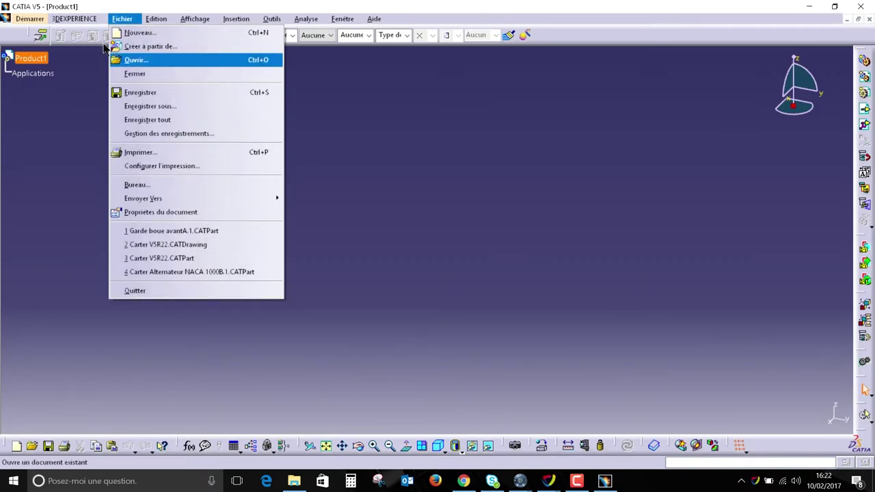
{"action": "left_click", "coordinate": [136, 60]}
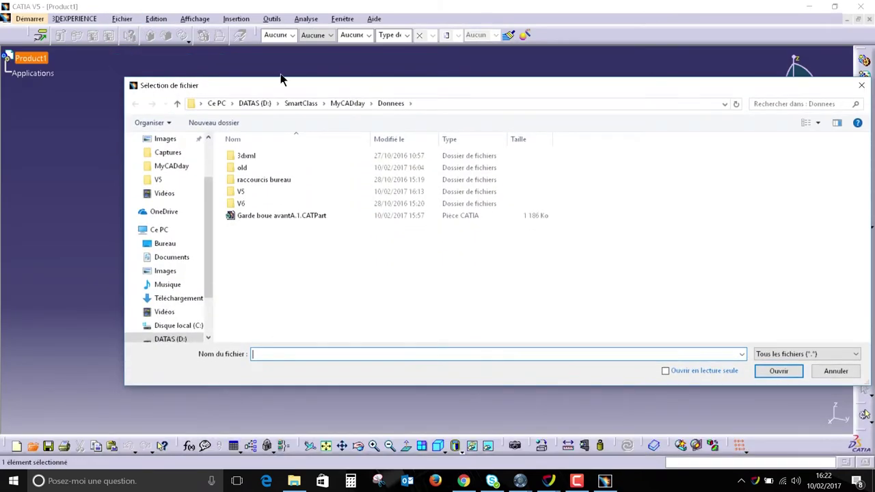
{"action": "left_click", "coordinate": [178, 340]}
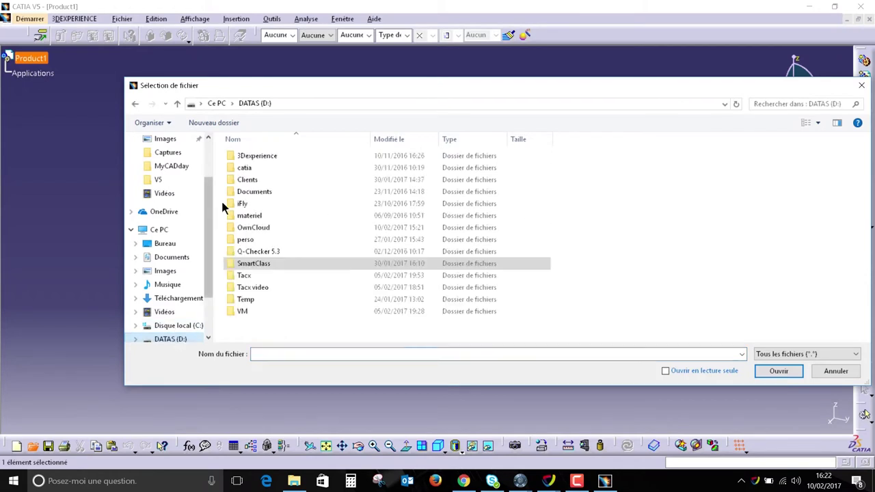
{"action": "double_click", "coordinate": [247, 188]}
{"action": "double_click", "coordinate": [250, 181]}
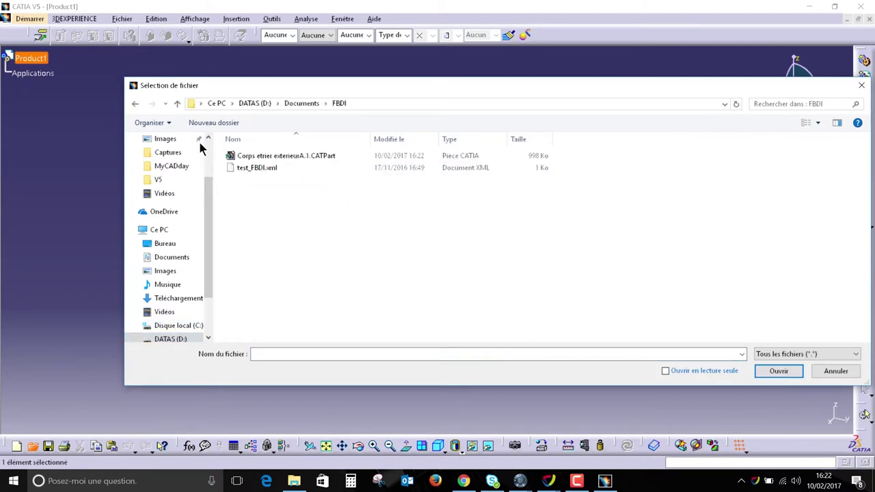
{"action": "left_click", "coordinate": [279, 157]}
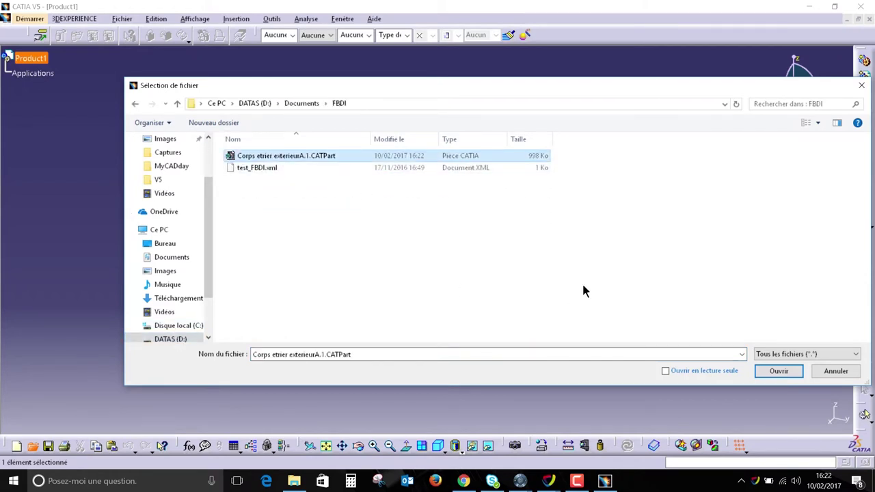
{"action": "left_click", "coordinate": [769, 375]}
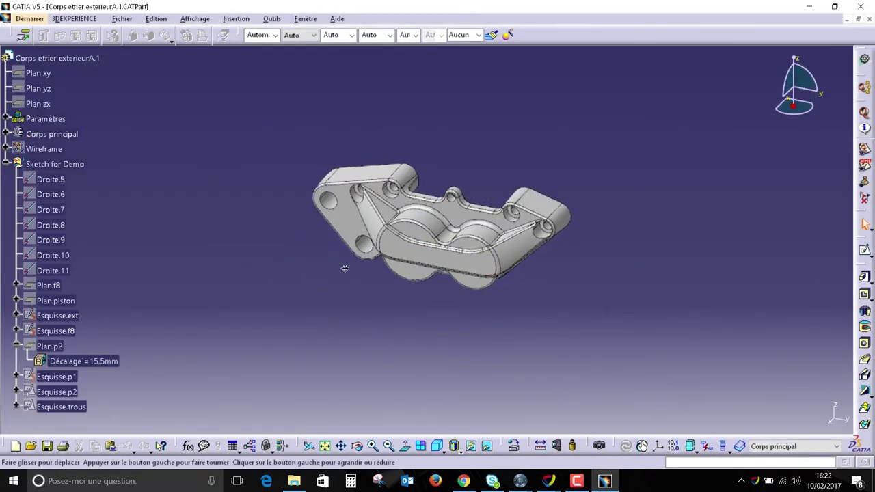
Examine the exported caliper body's geometry and the features and parameters under Corps principal.
{"action": "middle_click_drag", "start_coordinate": [345, 268], "coordinate": [444, 329]}
{"action": "left_click", "coordinate": [6, 134]}
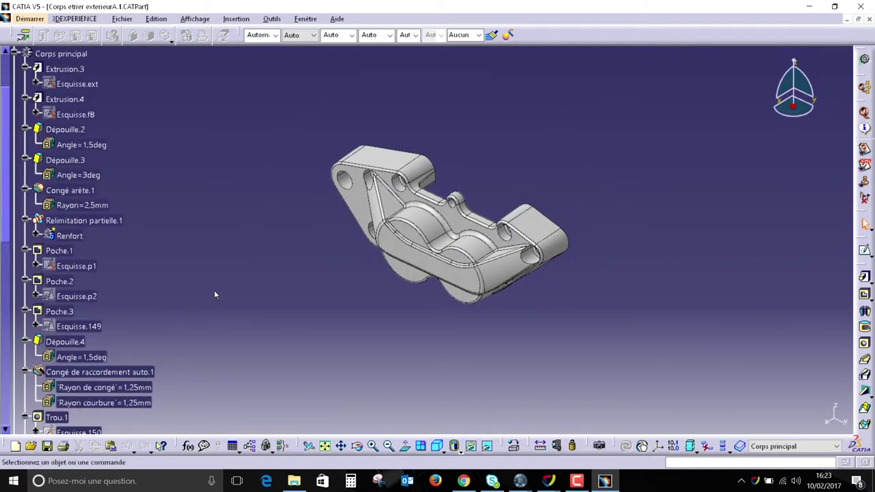
{"action": "middle_click_drag", "start_coordinate": [263, 258], "coordinate": [263, 228]}
{"action": "scroll", "coordinate": [383, 113], "scroll_direction": "up", "scroll_amount": 1}
{"action": "middle_click_drag", "start_coordinate": [383, 113], "coordinate": [374, 169]}
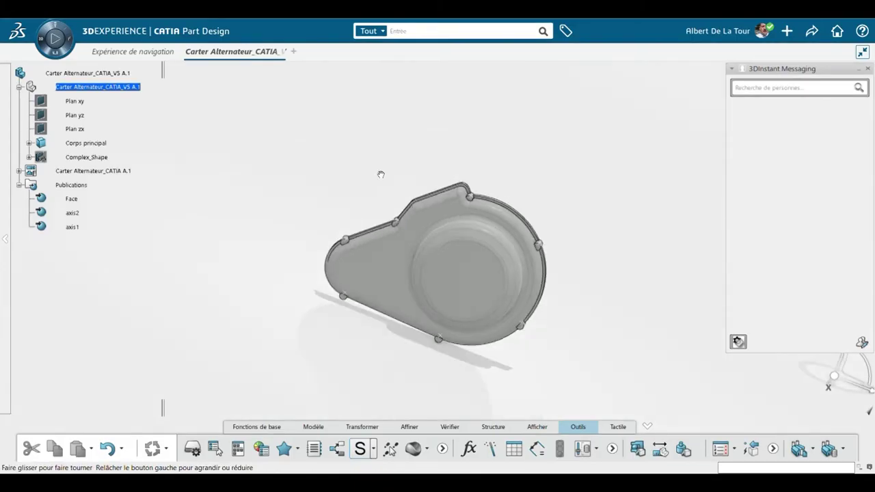
Find the colleague in instant messaging, invite them to a joint review, and accept the invitation from the colleague's session.
{"action": "middle_click_drag", "start_coordinate": [380, 171], "coordinate": [321, 212]}
{"action": "middle_click_drag", "start_coordinate": [541, 156], "coordinate": [495, 172]}
{"action": "left_click", "coordinate": [776, 95]}
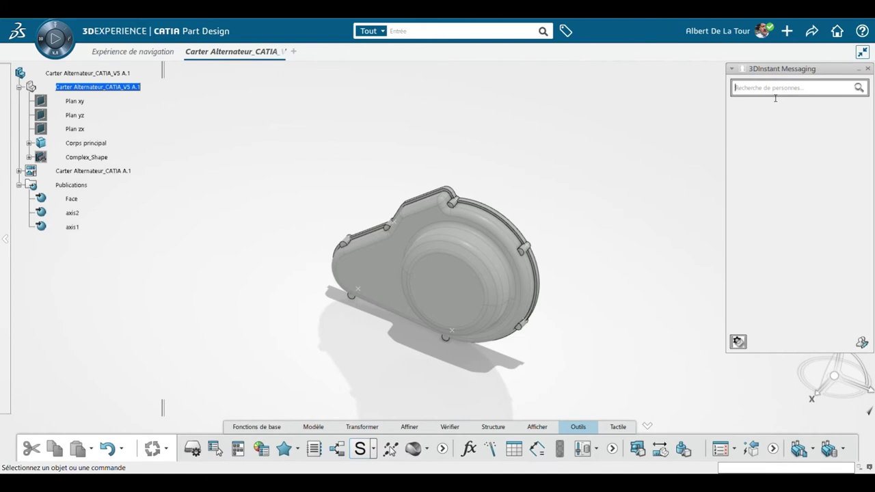
{"action": "type", "text": "CEDR"}
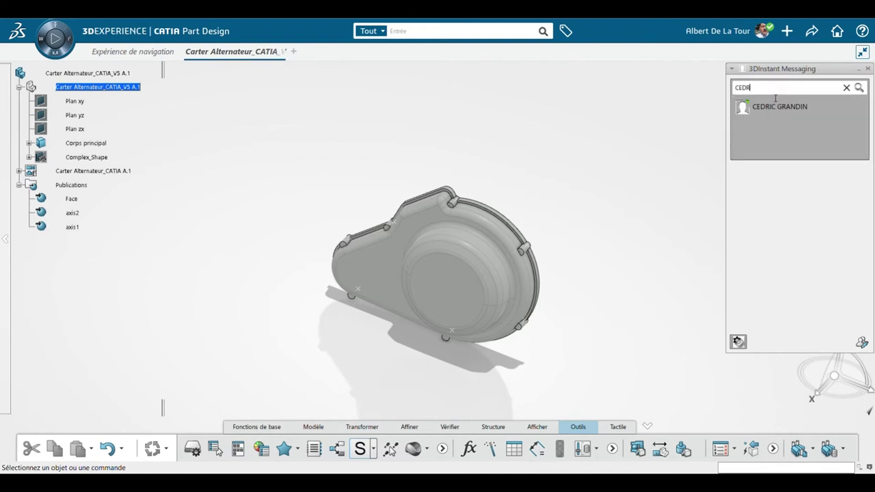
{"action": "left_click", "coordinate": [769, 111]}
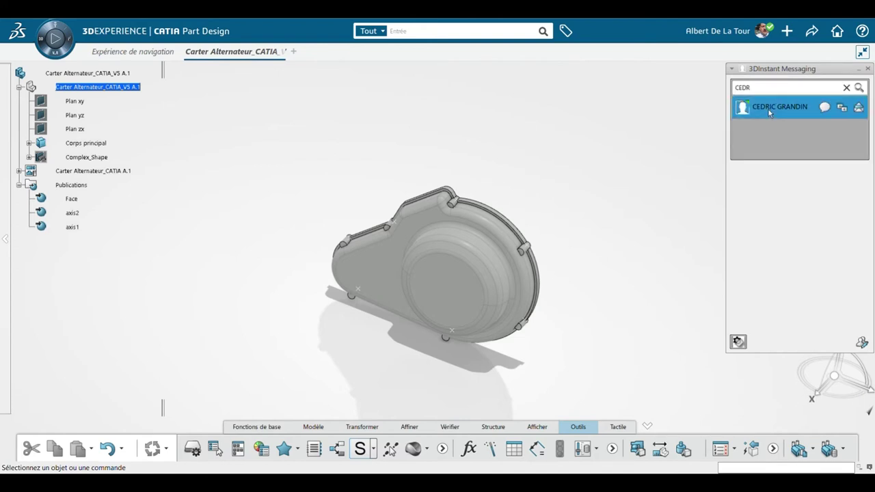
{"action": "left_click", "coordinate": [842, 107]}
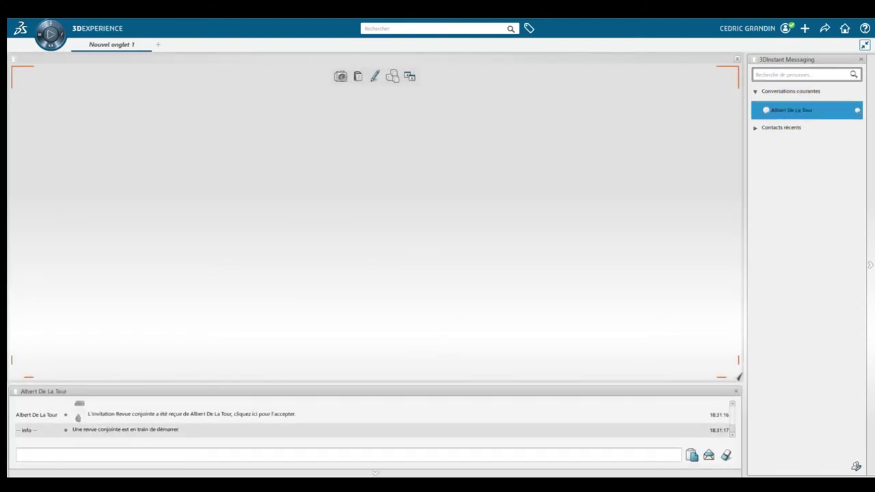
{"action": "left_click", "coordinate": [191, 415]}
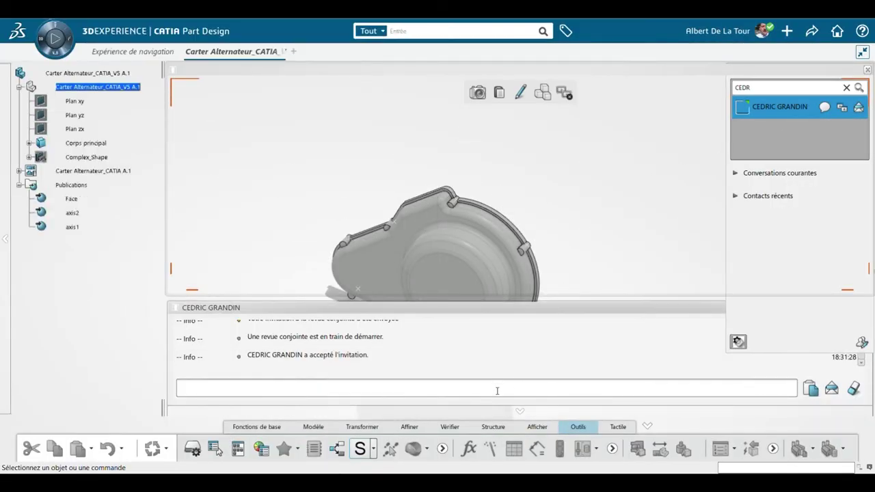
Send the colleague the message "tu peux travailler sur le carter pendant que je finalise les gravures".
{"action": "left_click", "coordinate": [526, 395]}
{"action": "type", "text": "tu"}
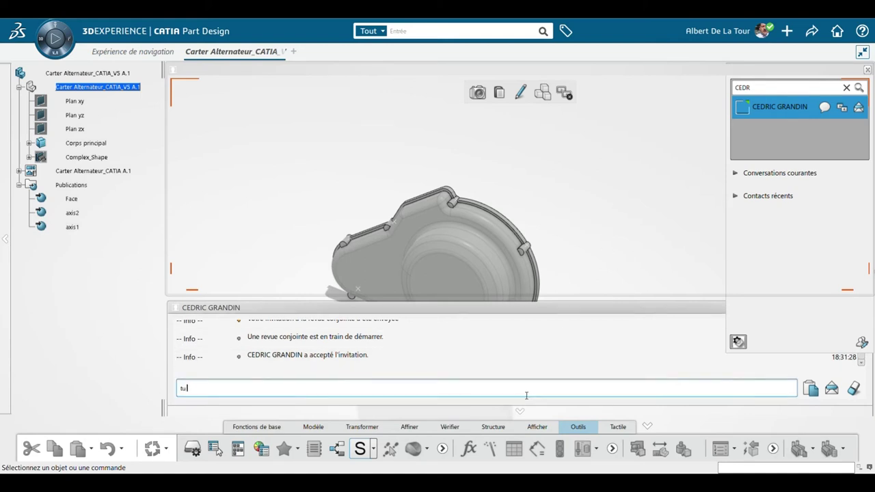
{"action": "type", "text": " pe"}
{"action": "key", "text": "BackSpace"}
{"action": "type", "text": "u"}
{"action": "key", "text": "BackSpace"}
{"action": "type", "text": "eux travailler sur le carter pendant que je finalise les gravures"}
{"action": "key", "text": "Return"}
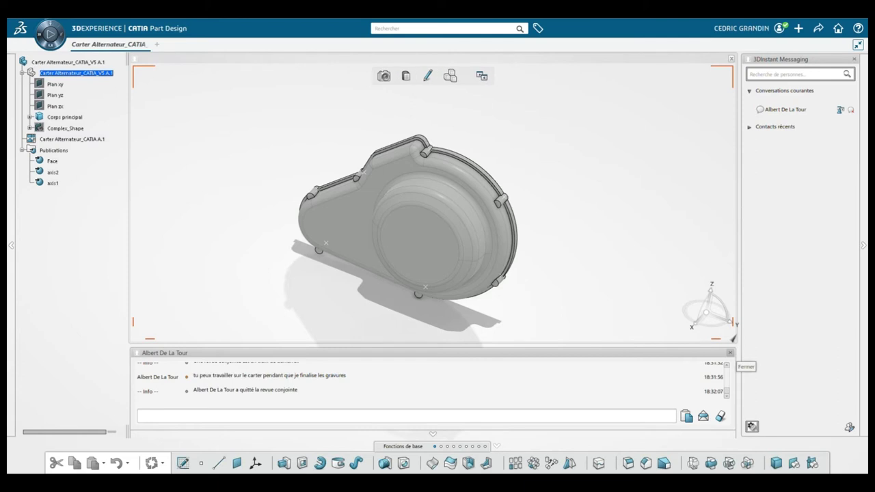
In the colleague's session, close the conversation and expand Corps principal down to Corps de pièce.3 under Relimitation partielle.4.
{"action": "middle_click_drag", "start_coordinate": [616, 239], "coordinate": [647, 233]}
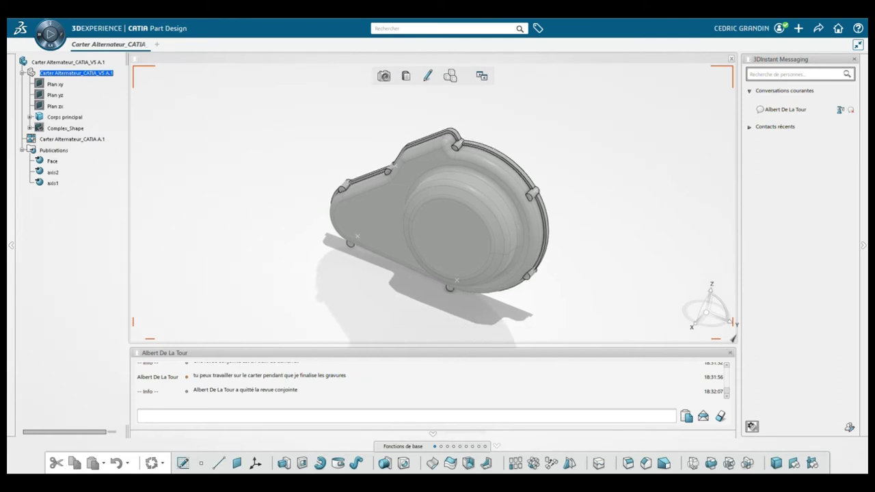
{"action": "left_click", "coordinate": [731, 353]}
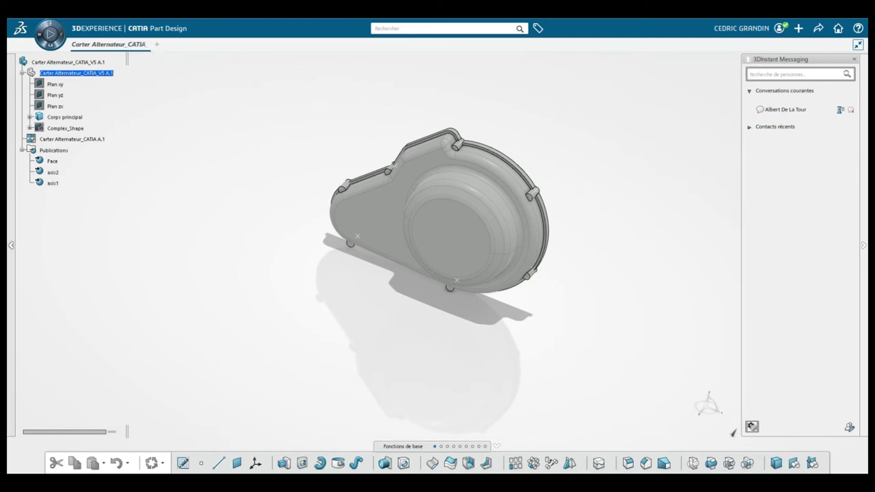
{"action": "left_click", "coordinate": [30, 117]}
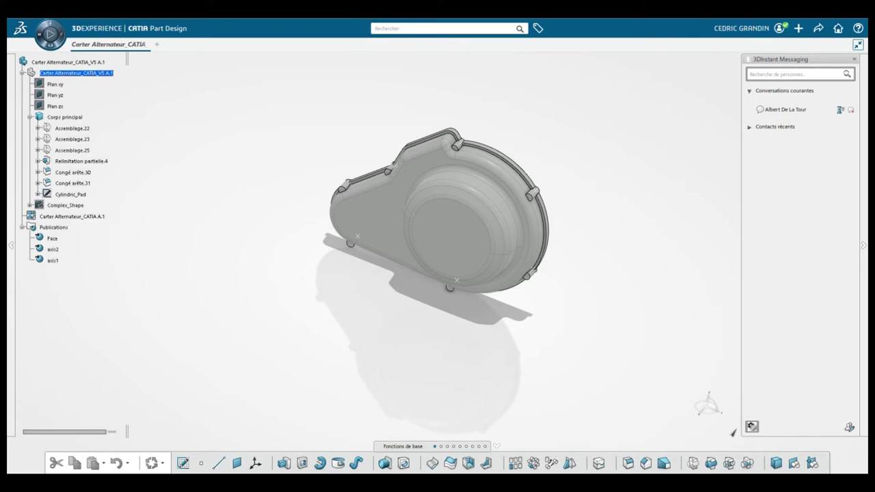
{"action": "left_click", "coordinate": [39, 162]}
{"action": "left_click", "coordinate": [46, 172]}
{"action": "middle_click_drag", "start_coordinate": [348, 267], "coordinate": [382, 236]}
{"action": "scroll", "coordinate": [382, 235], "scroll_direction": "up", "scroll_amount": 2}
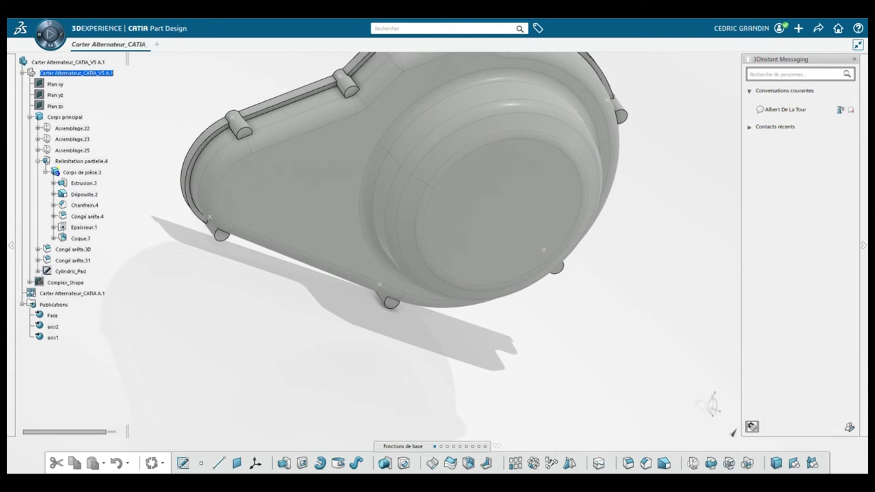
Set the diameter in the Cylindric_Pad sketch under Extrusion.3 to 155 and update the part.
{"action": "left_click", "coordinate": [53, 183]}
{"action": "double_click", "coordinate": [94, 195]}
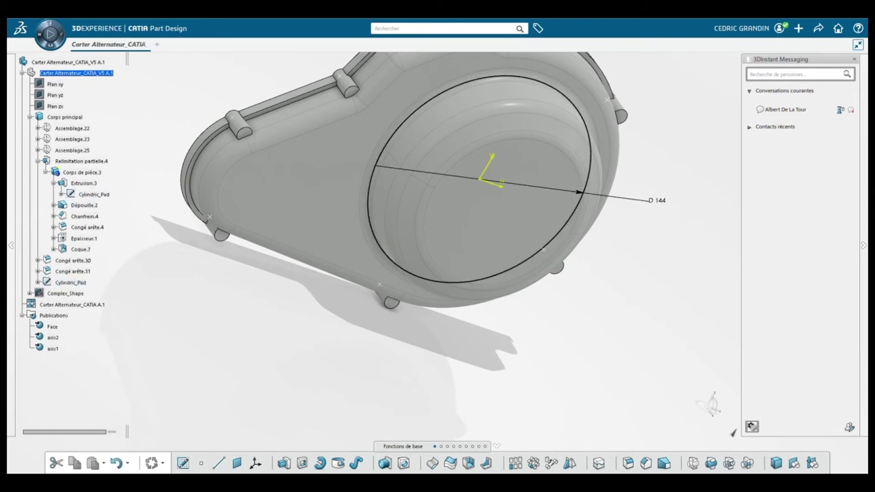
{"action": "double_click", "coordinate": [661, 203]}
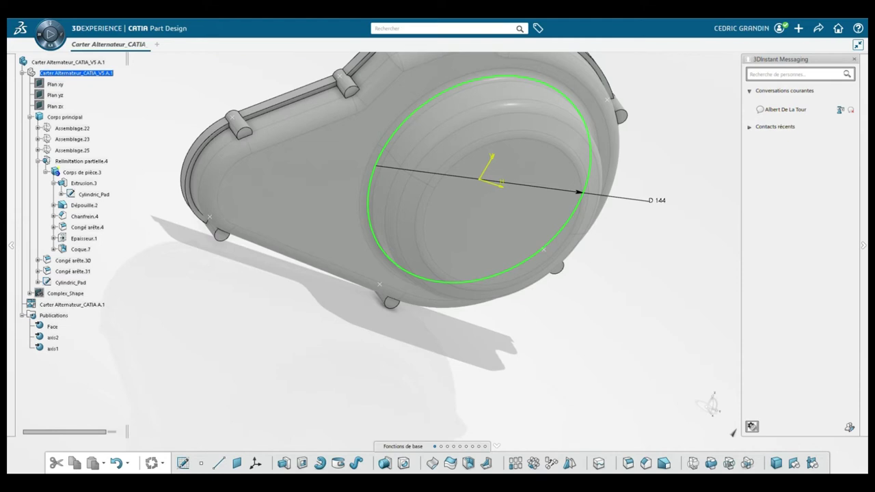
{"action": "key", "text": "Return"}
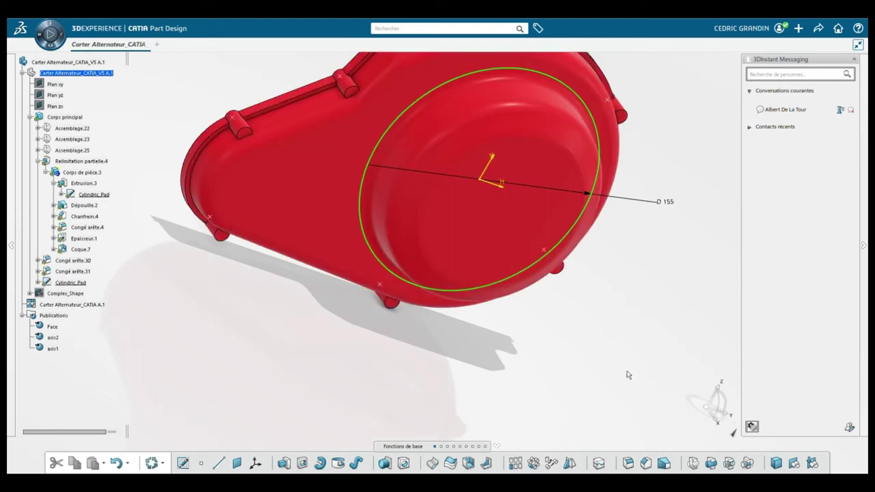
{"action": "left_click", "coordinate": [151, 464]}
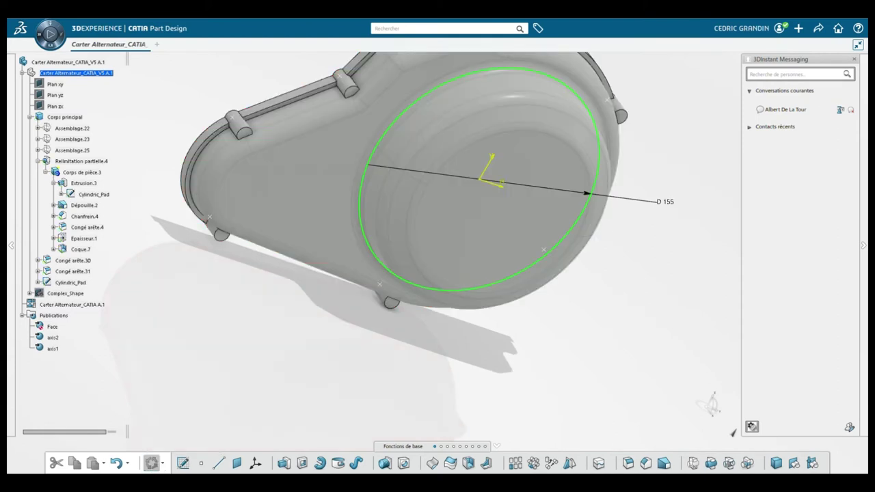
Edit the Dépouille.2 draft and the Extrusion.3 extrusion that shape the cover's cylindrical boss.
{"action": "left_click", "coordinate": [87, 196]}
{"action": "double_click", "coordinate": [84, 206]}
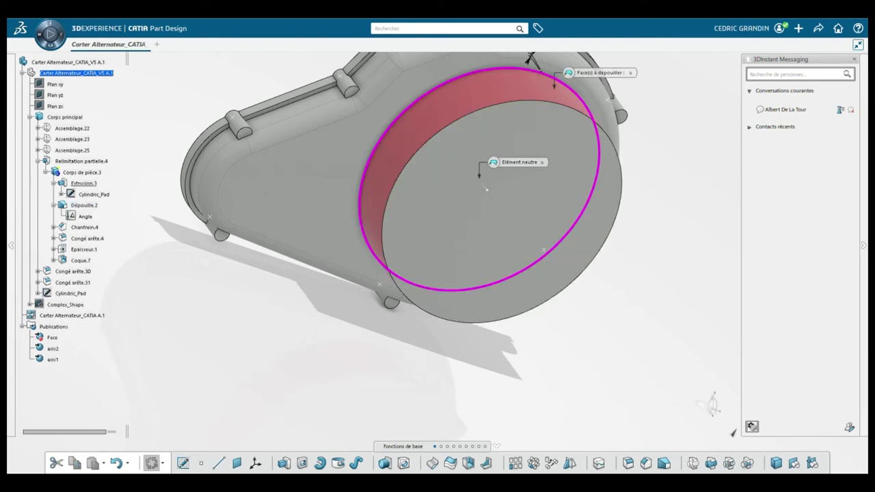
{"action": "left_click", "coordinate": [475, 401]}
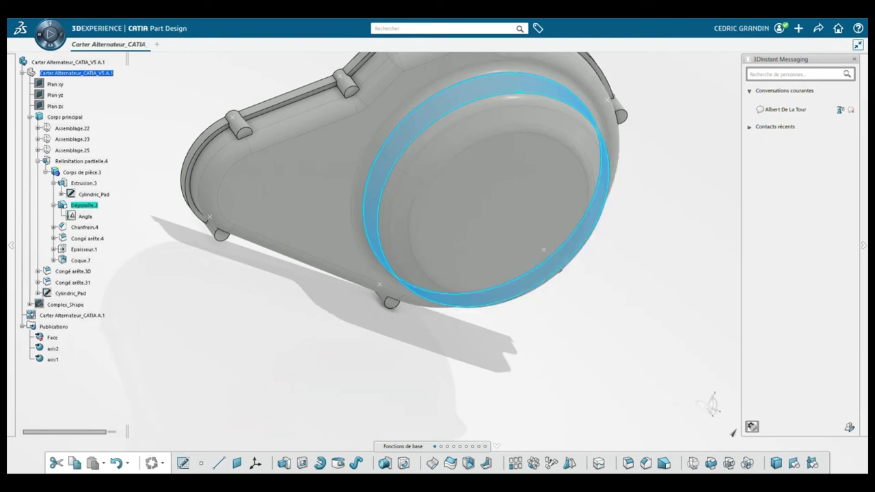
{"action": "double_click", "coordinate": [85, 183]}
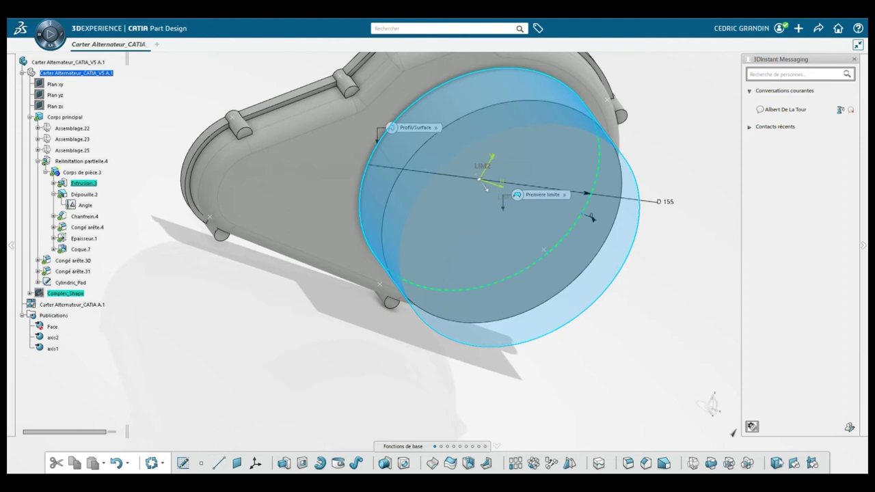
{"action": "key", "text": "Return"}
{"action": "middle_click_drag", "start_coordinate": [567, 403], "coordinate": [498, 325]}
{"action": "middle_click_drag", "start_coordinate": [411, 359], "coordinate": [554, 356]}
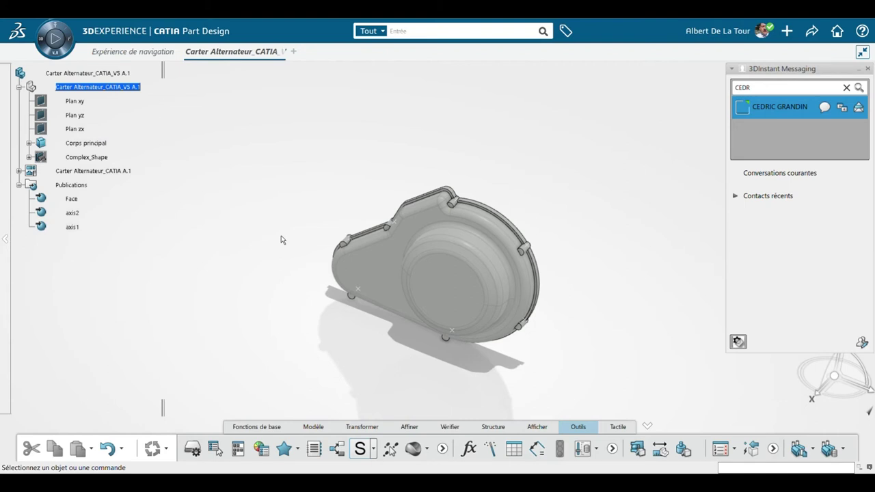
Back in the first designer's session, search for visiativ, filter on the NACA1000 collaborative space and open logo visiativ A.1.
{"action": "left_click", "coordinate": [416, 33]}
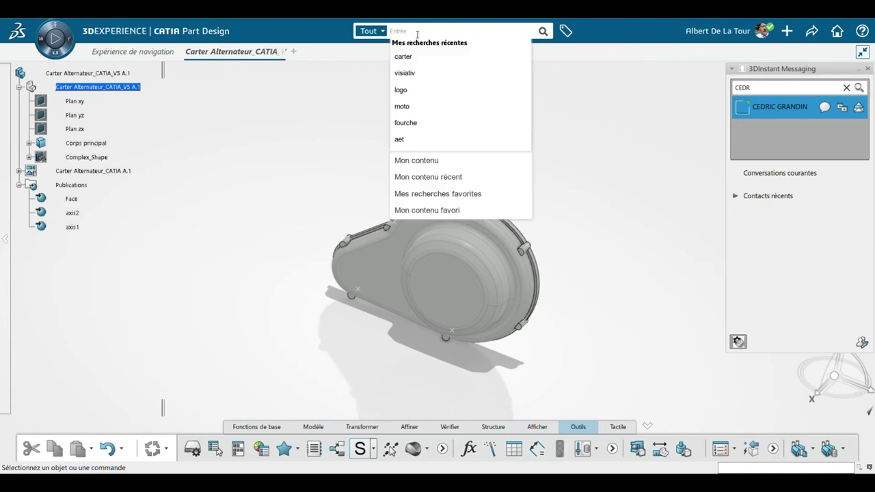
{"action": "left_click", "coordinate": [431, 79]}
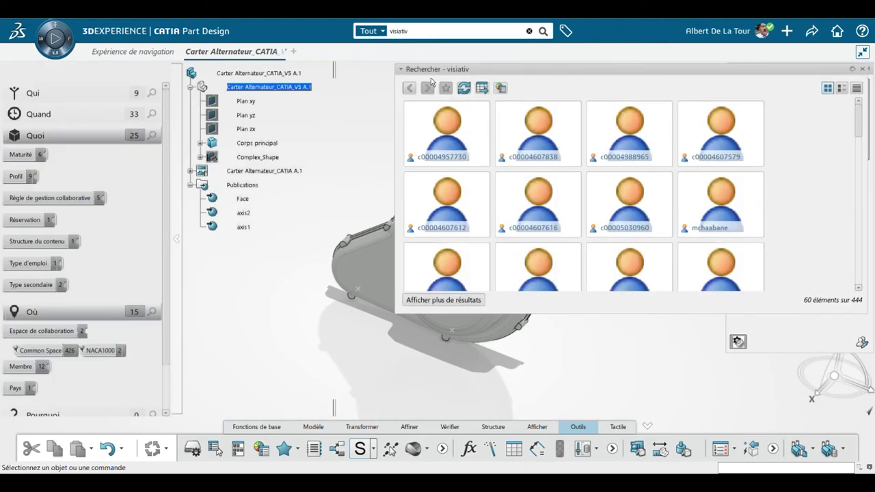
{"action": "left_click", "coordinate": [101, 351]}
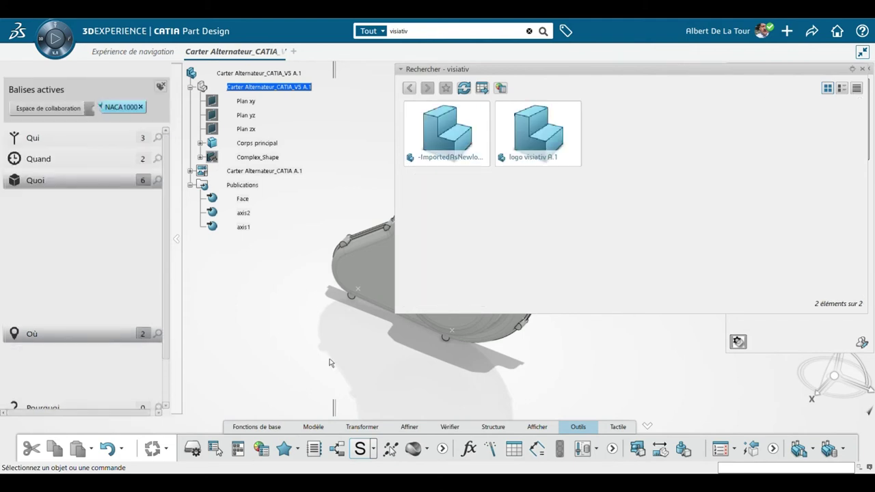
{"action": "left_click", "coordinate": [547, 155]}
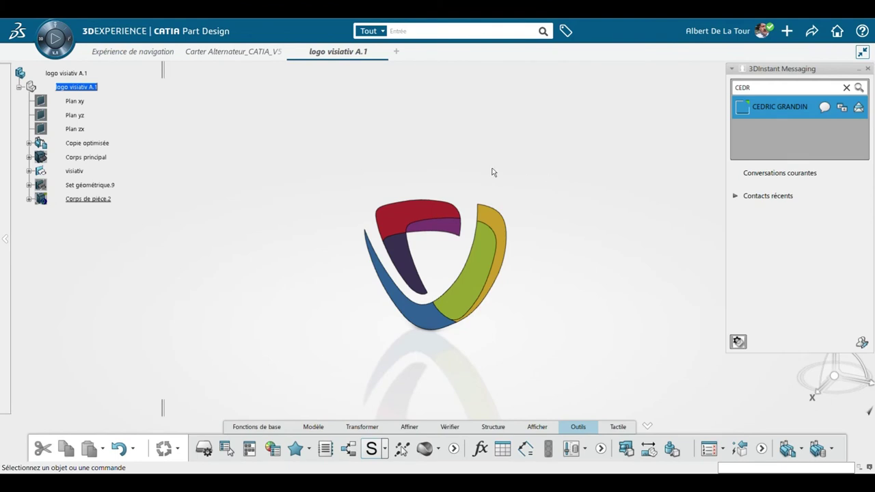
Instantiate the logo visiativ optimized copy from the logo part onto the round flat face of the alternator cover.
{"action": "left_click", "coordinate": [255, 61]}
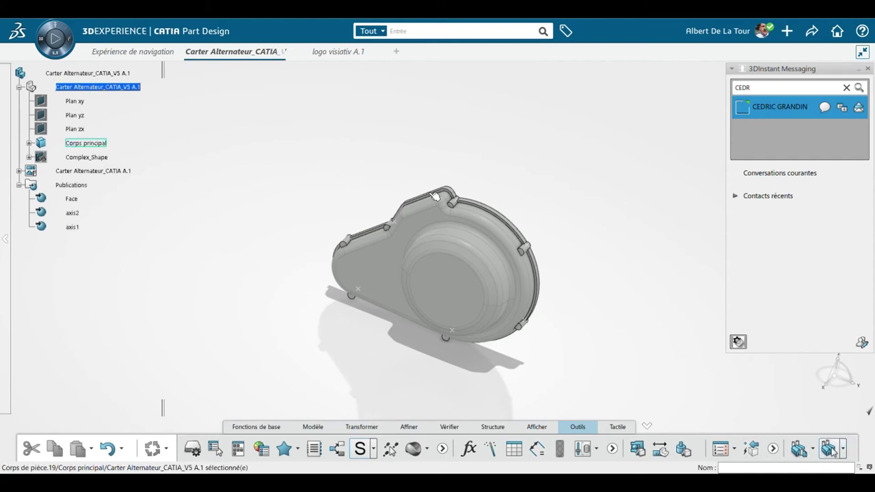
{"action": "left_click", "coordinate": [339, 56]}
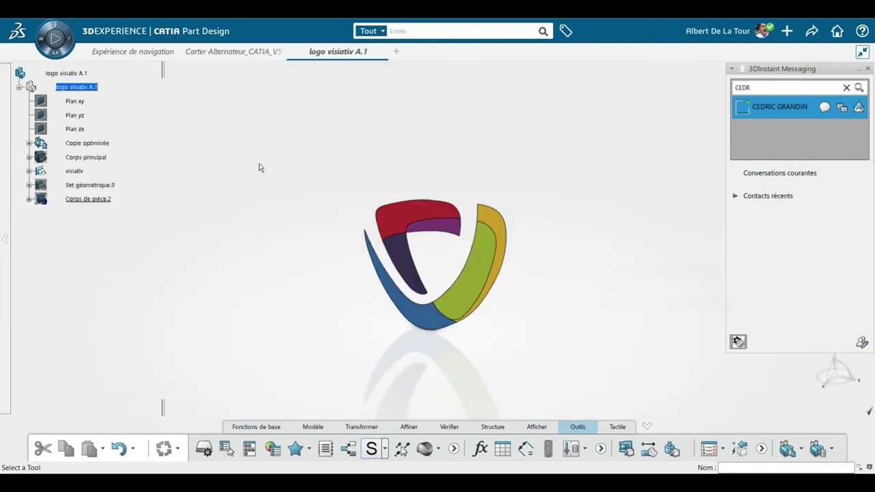
{"action": "left_click", "coordinate": [29, 143]}
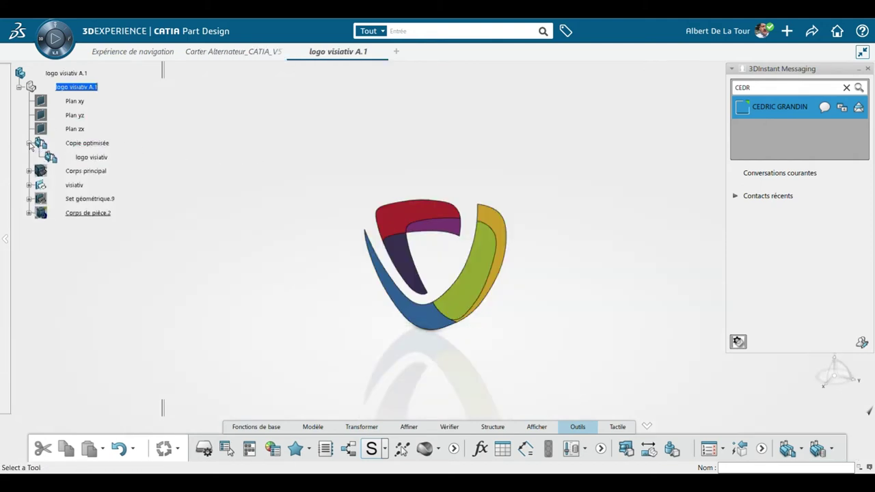
{"action": "left_click", "coordinate": [92, 159]}
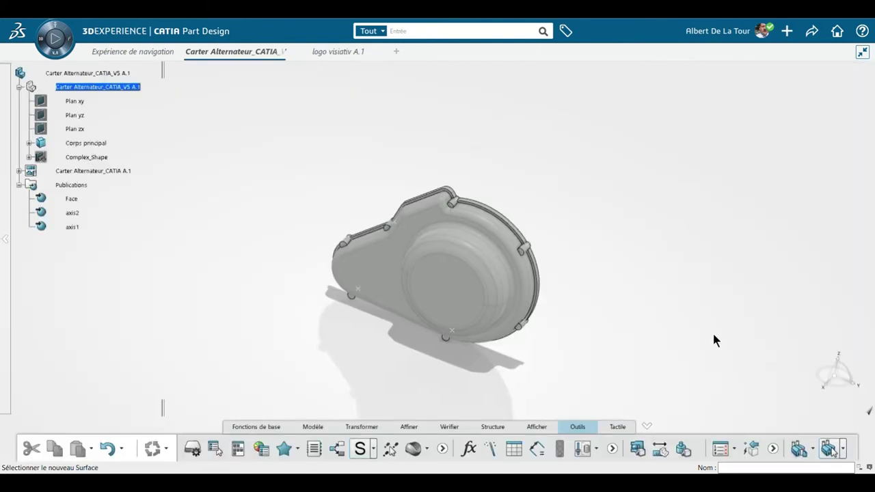
{"action": "left_click", "coordinate": [446, 299]}
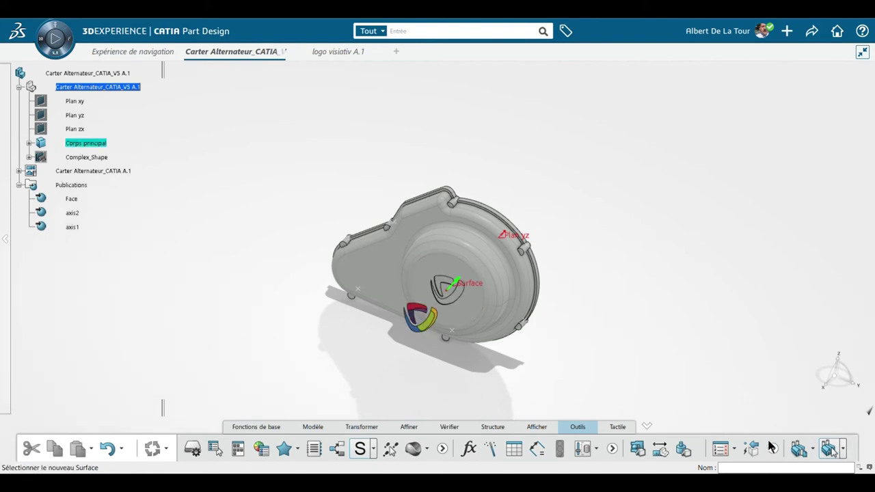
{"action": "left_click", "coordinate": [830, 448]}
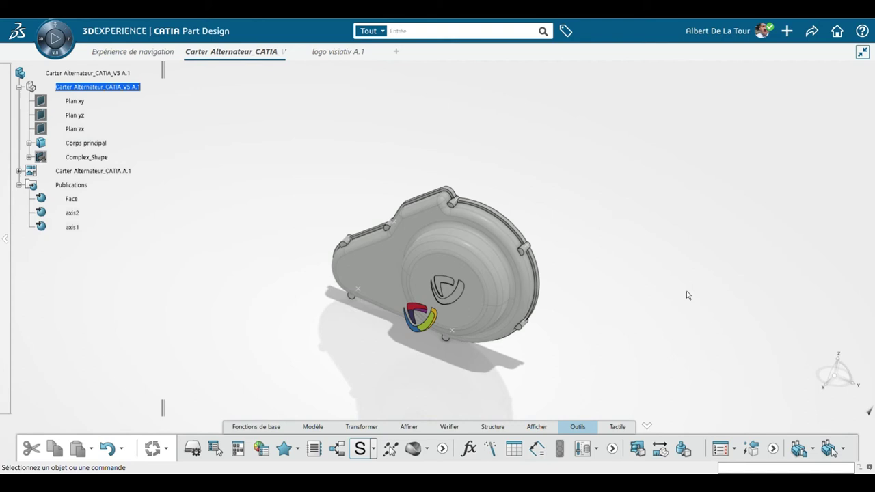
Expand the cover's Corps principal and open the engraved logo's sketch for editing.
{"action": "middle_click_drag", "start_coordinate": [279, 236], "coordinate": [301, 168]}
{"action": "middle_click_drag", "start_coordinate": [447, 313], "coordinate": [519, 282]}
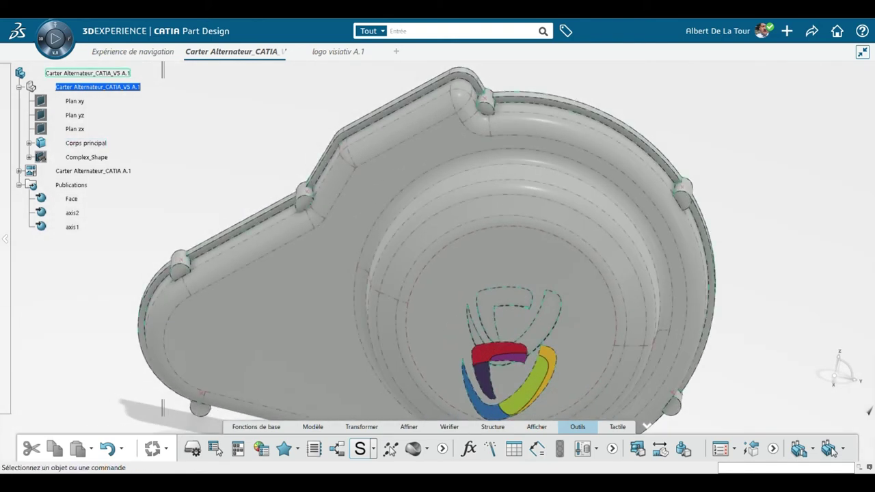
{"action": "left_click", "coordinate": [29, 143]}
{"action": "left_click", "coordinate": [110, 242]}
{"action": "left_click", "coordinate": [108, 243]}
{"action": "left_click", "coordinate": [202, 185]}
{"action": "double_click", "coordinate": [504, 304]}
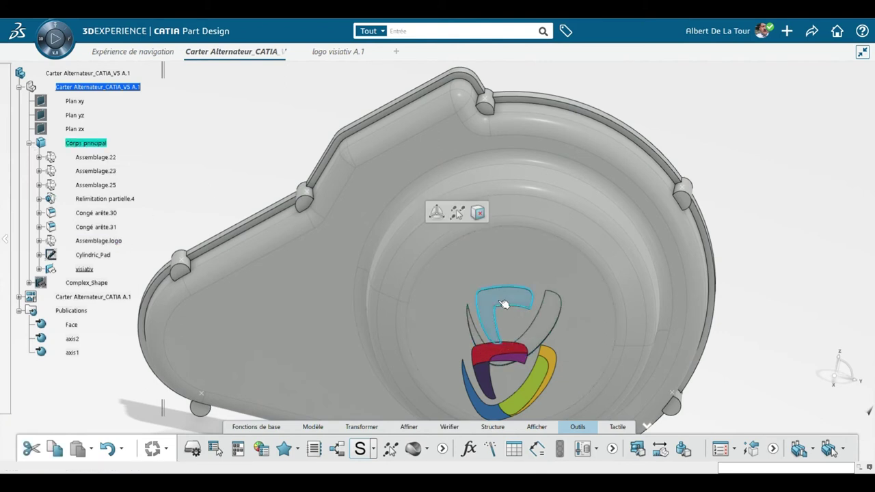
{"action": "left_click", "coordinate": [733, 353]}
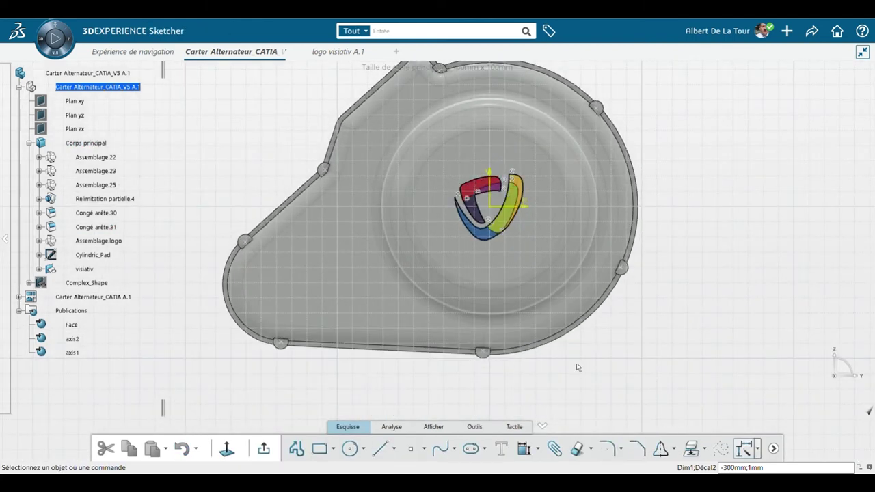
Sketch a circle about 80 mm in diameter around the logo, centred on the sketch origin.
{"action": "left_click", "coordinate": [349, 449]}
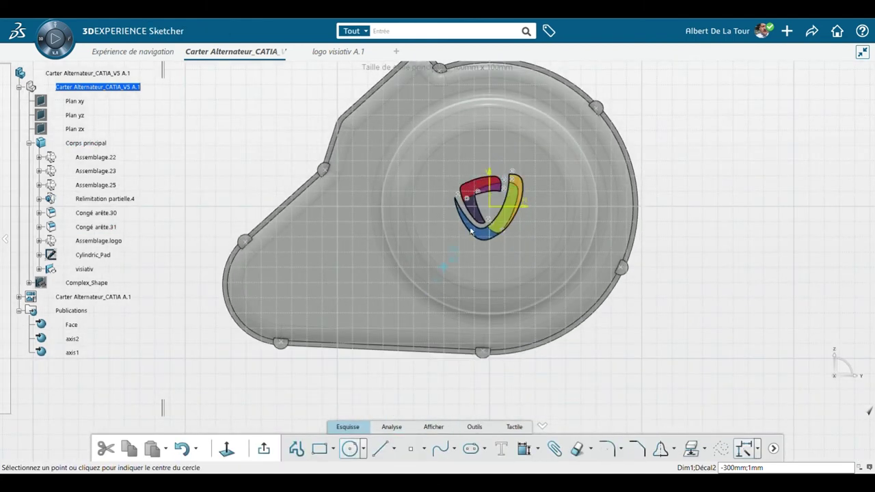
{"action": "left_click", "coordinate": [490, 205]}
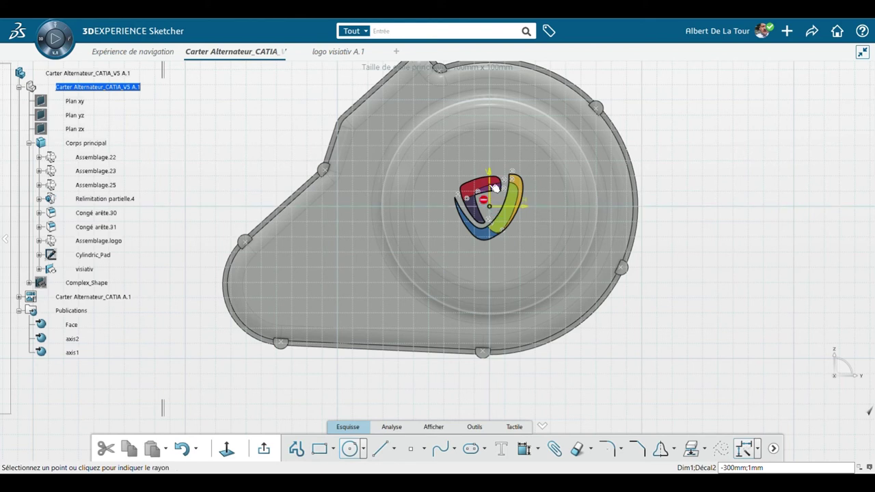
{"action": "left_click", "coordinate": [503, 145]}
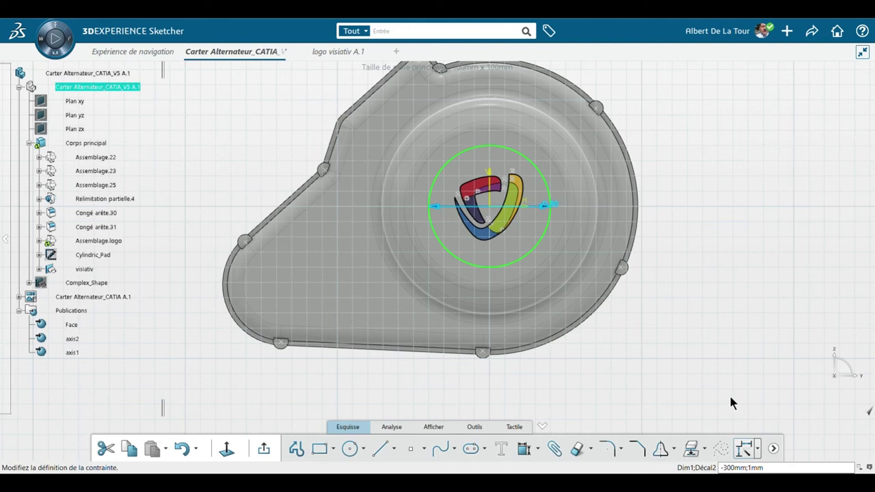
Set the diameter of the circle around the logo to 90 mm and convert the circle to construction geometry.
{"action": "key", "text": "Return"}
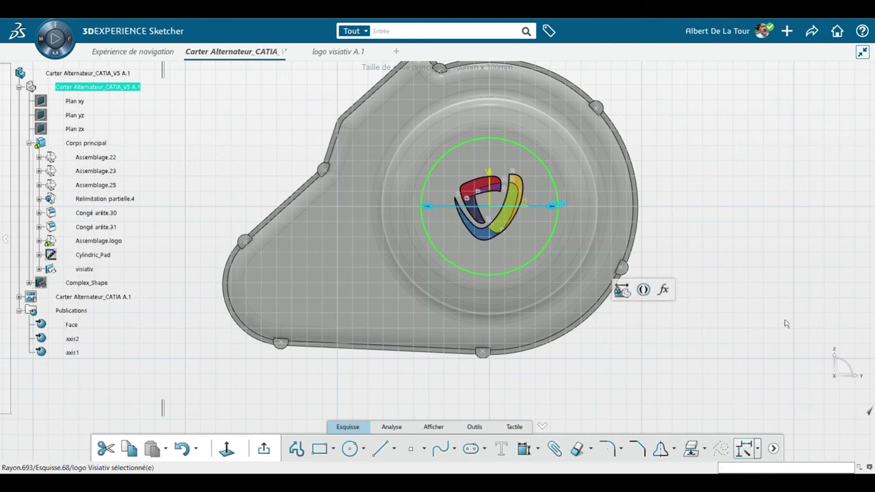
{"action": "left_click", "coordinate": [556, 182]}
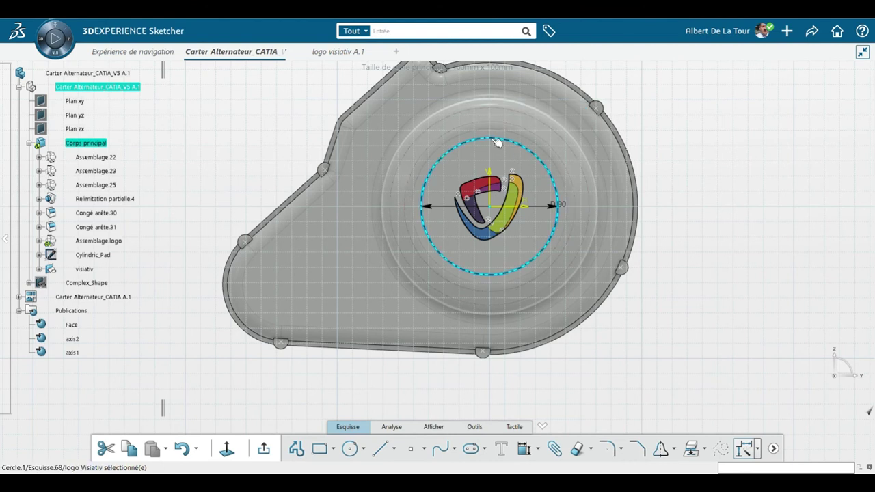
{"action": "left_click", "coordinate": [606, 179]}
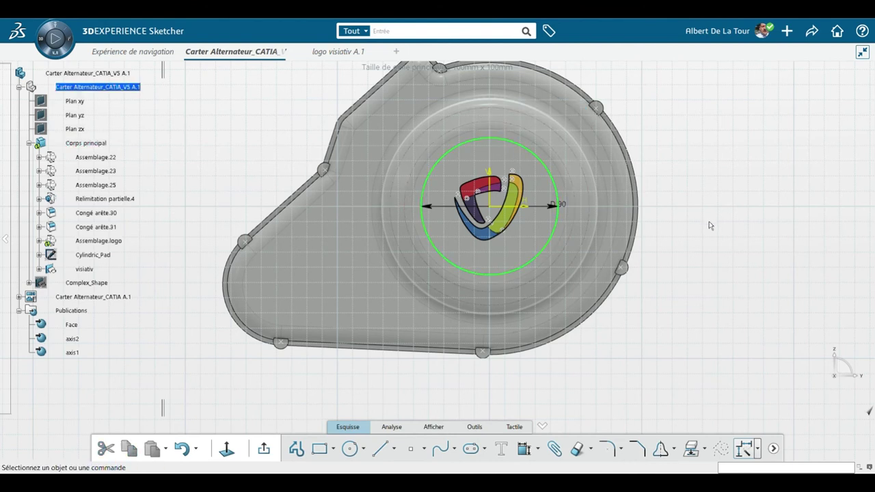
{"action": "left_click", "coordinate": [556, 179]}
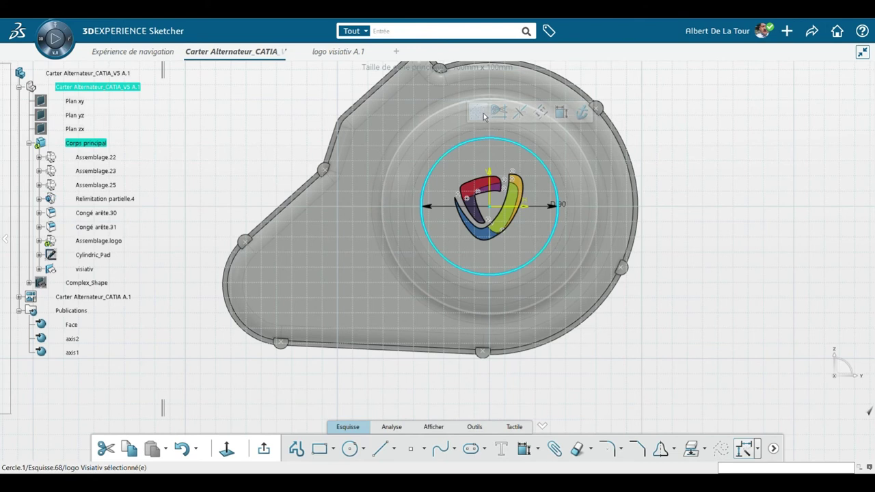
{"action": "left_click", "coordinate": [726, 326]}
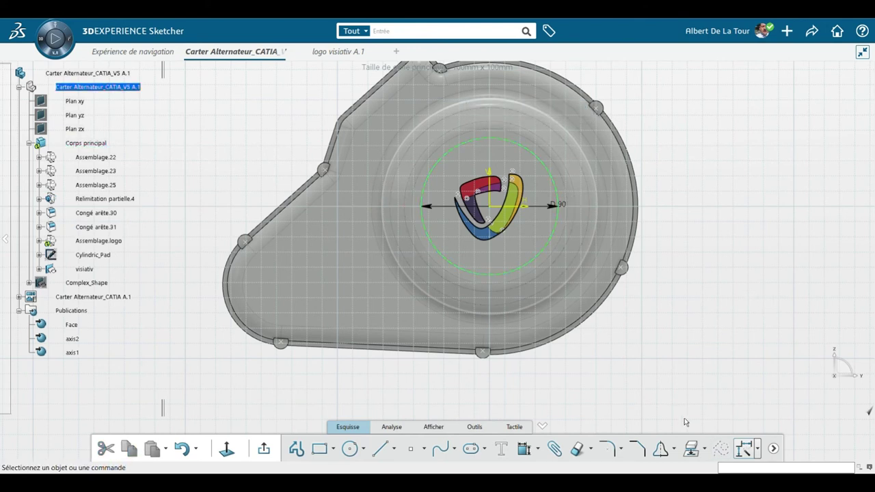
Add the sketch text MOTORS along the lower arc of the construction circle, beneath the logo.
{"action": "left_click", "coordinate": [501, 448]}
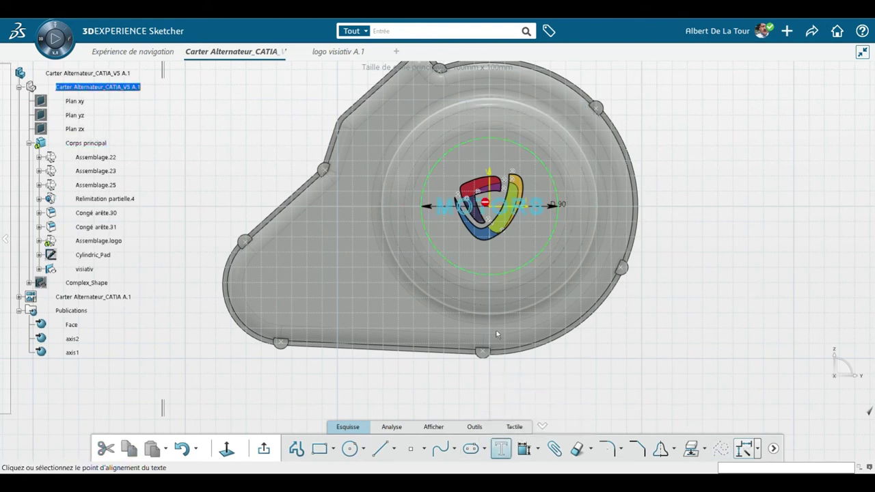
{"action": "left_click", "coordinate": [497, 277]}
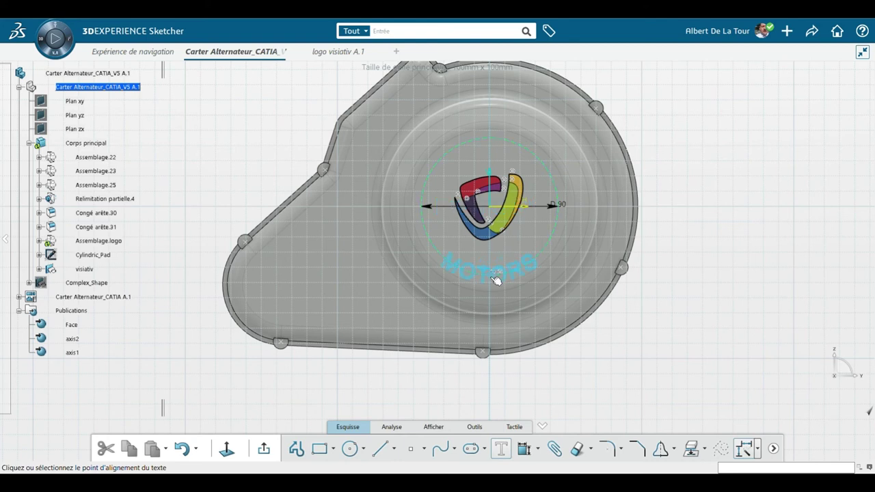